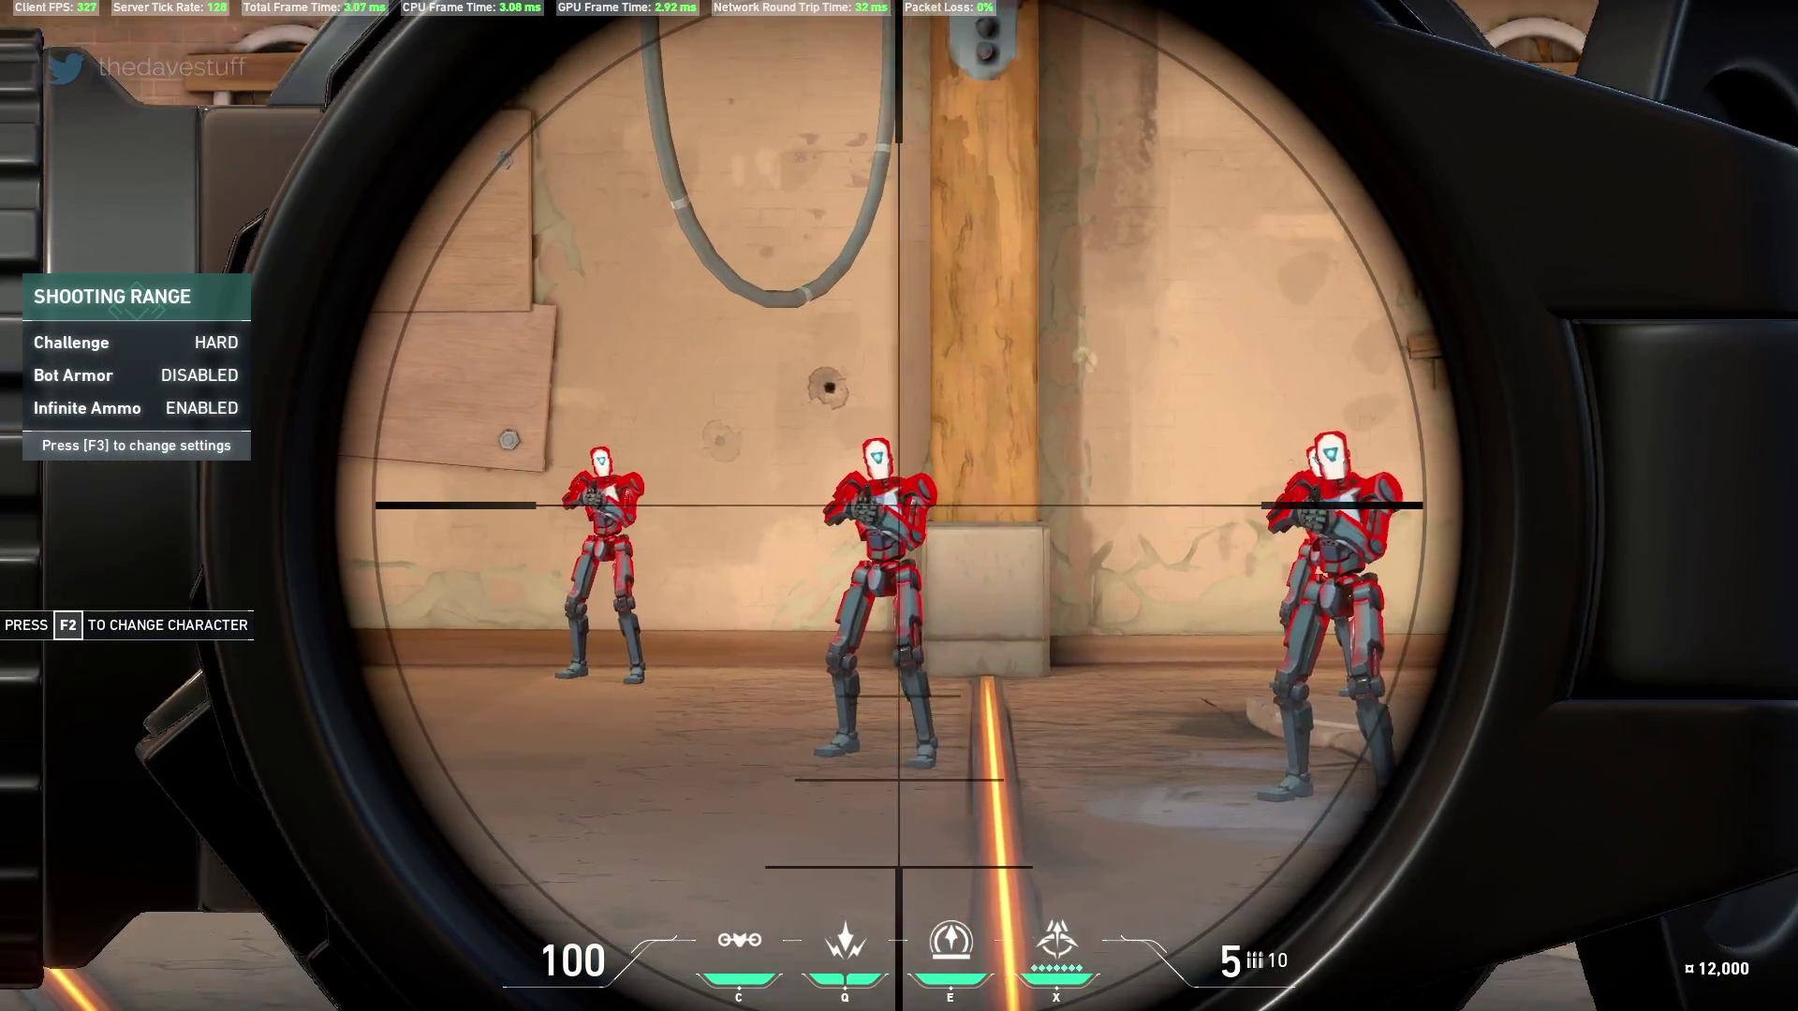
Walk and strafe around the Shooting Range while firing the Operator at the practice bots.
key(w)
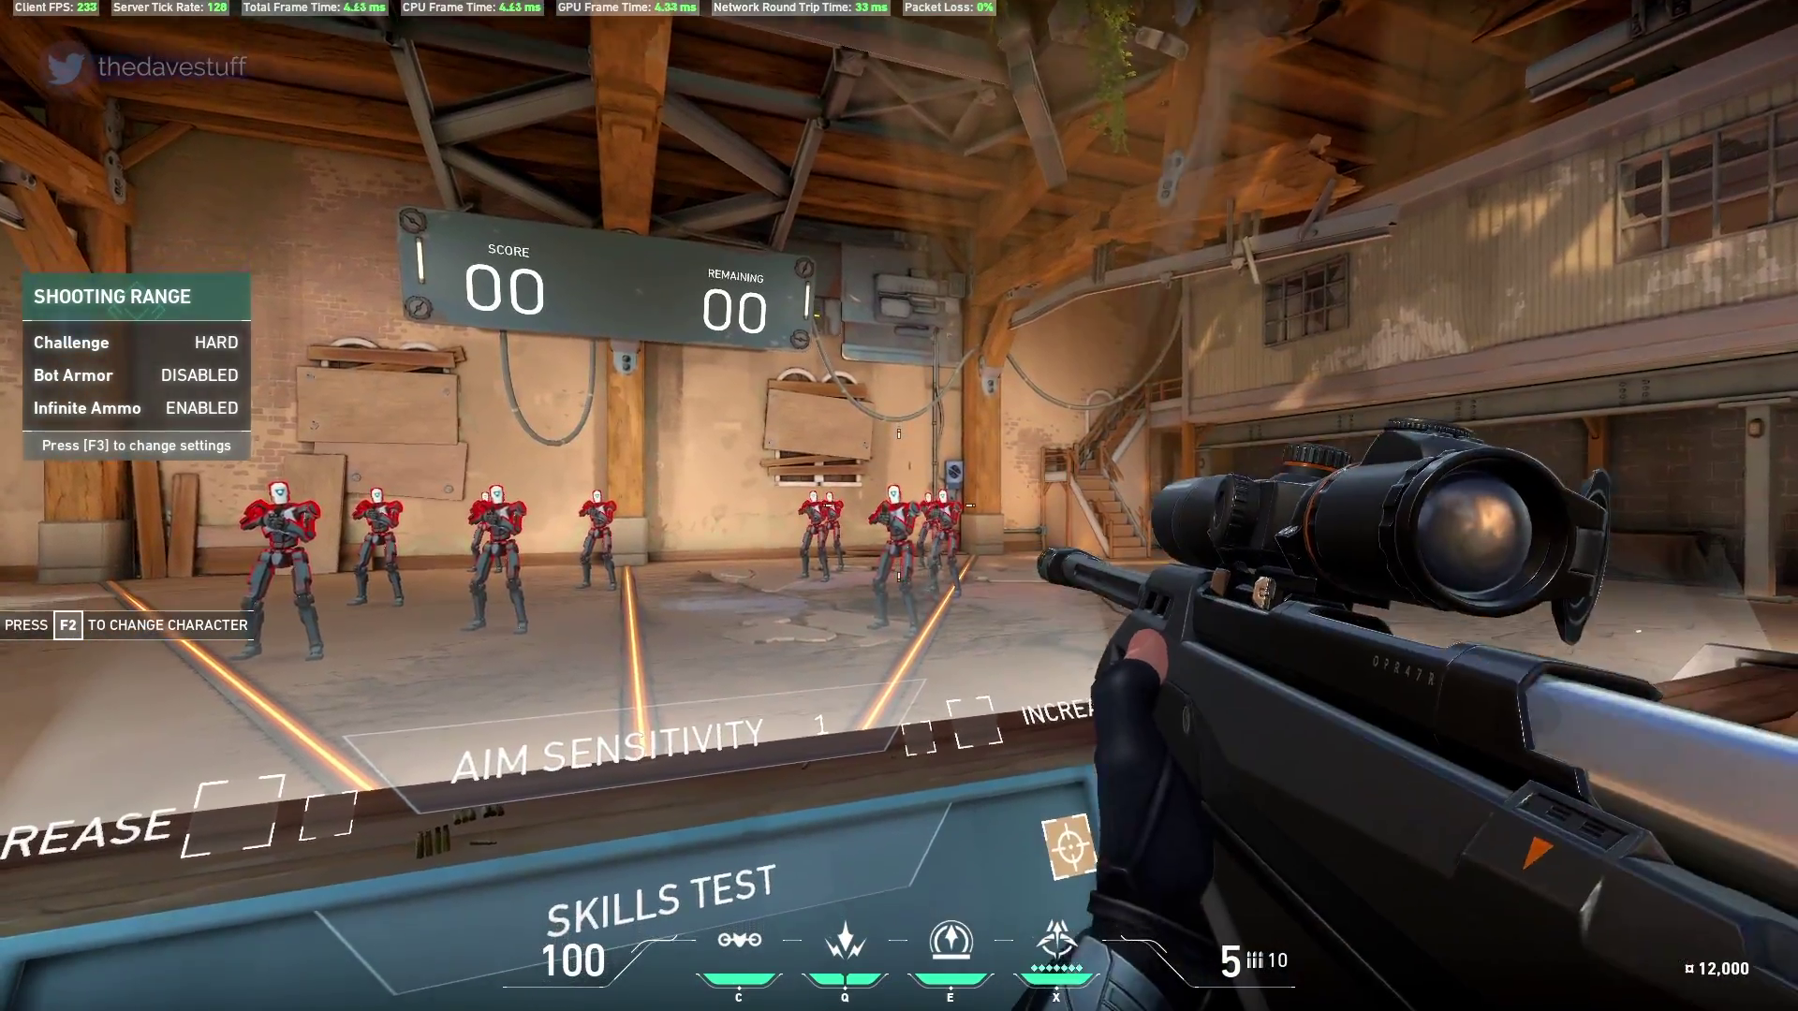
key(s)
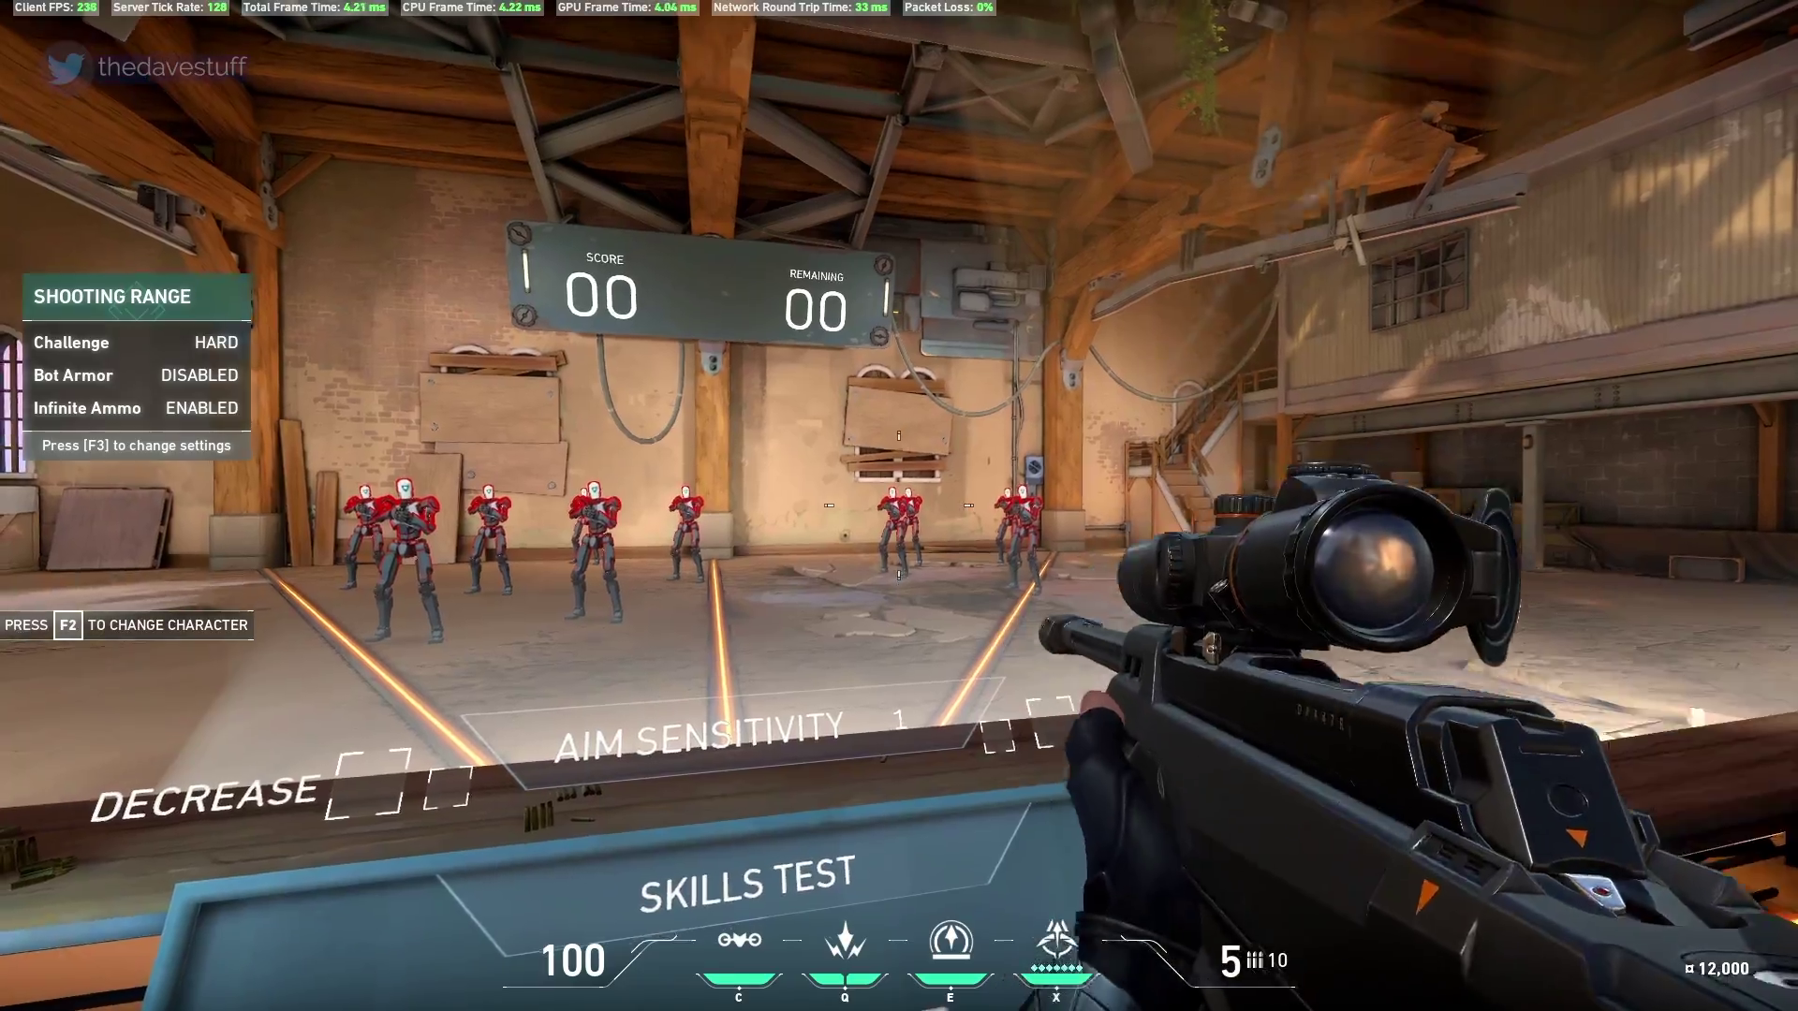
click(899, 506)
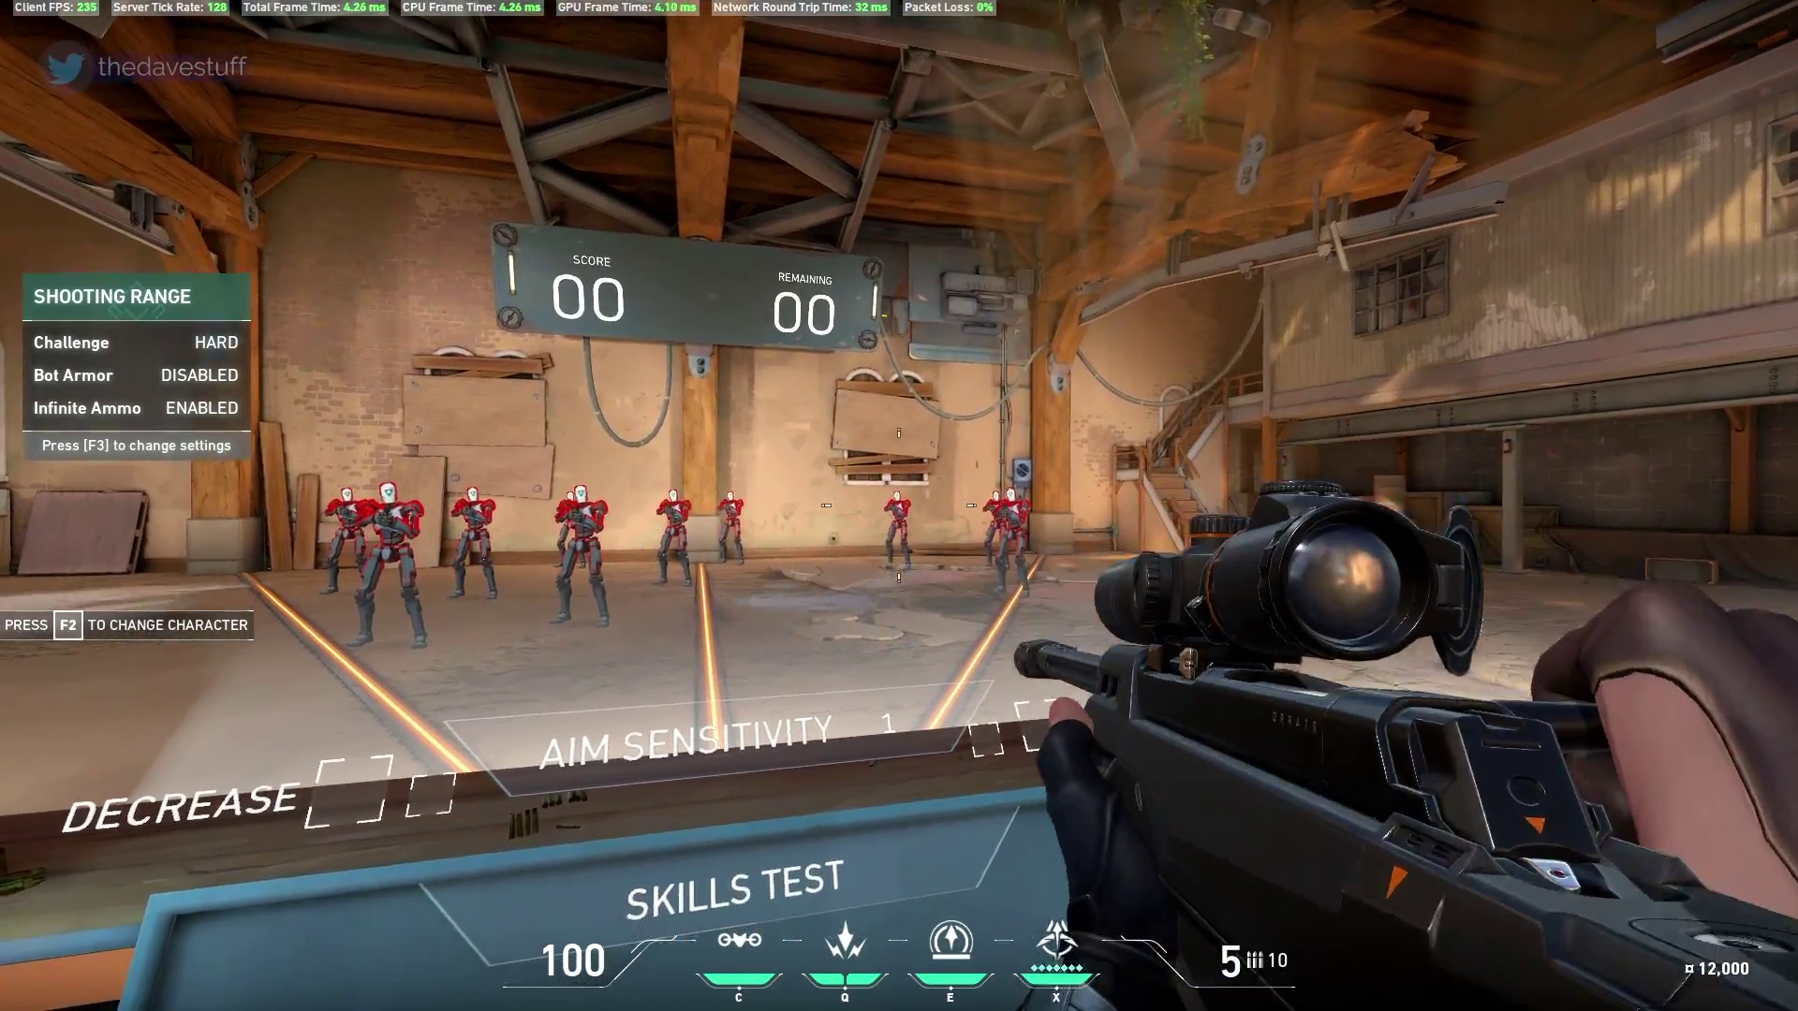
click(899, 506)
key(d)
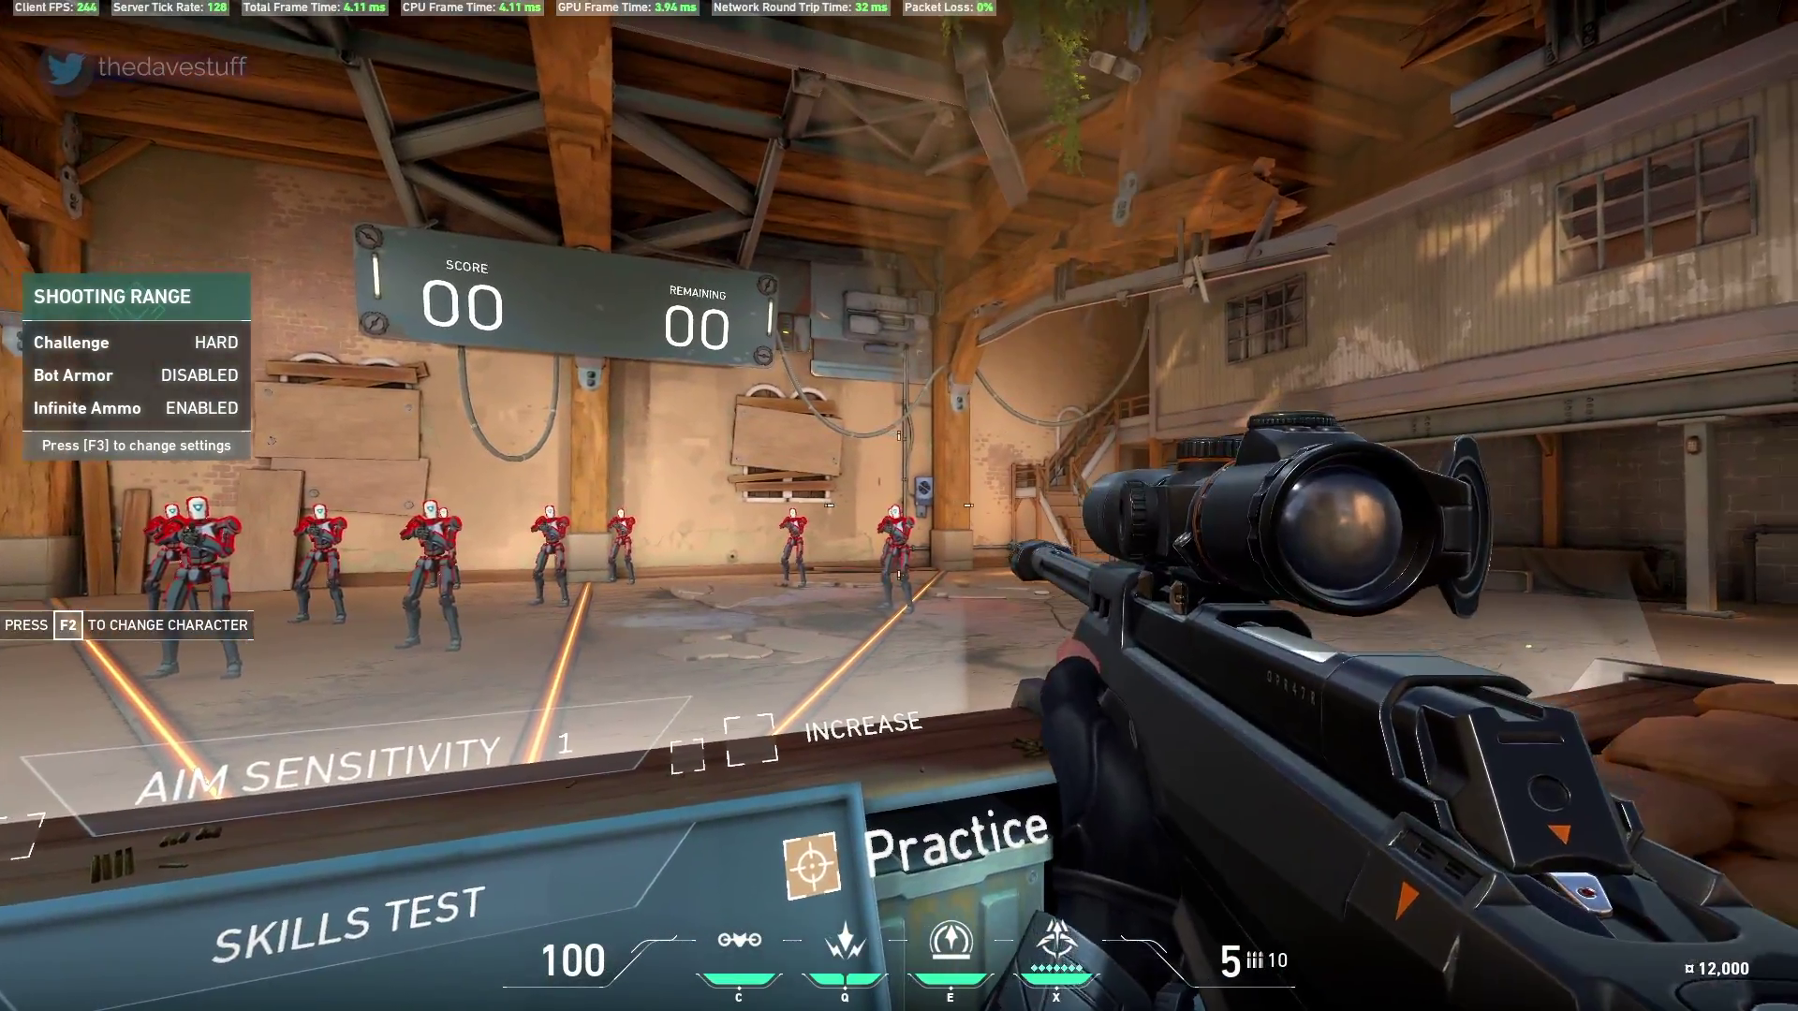
click(899, 505)
key(a)
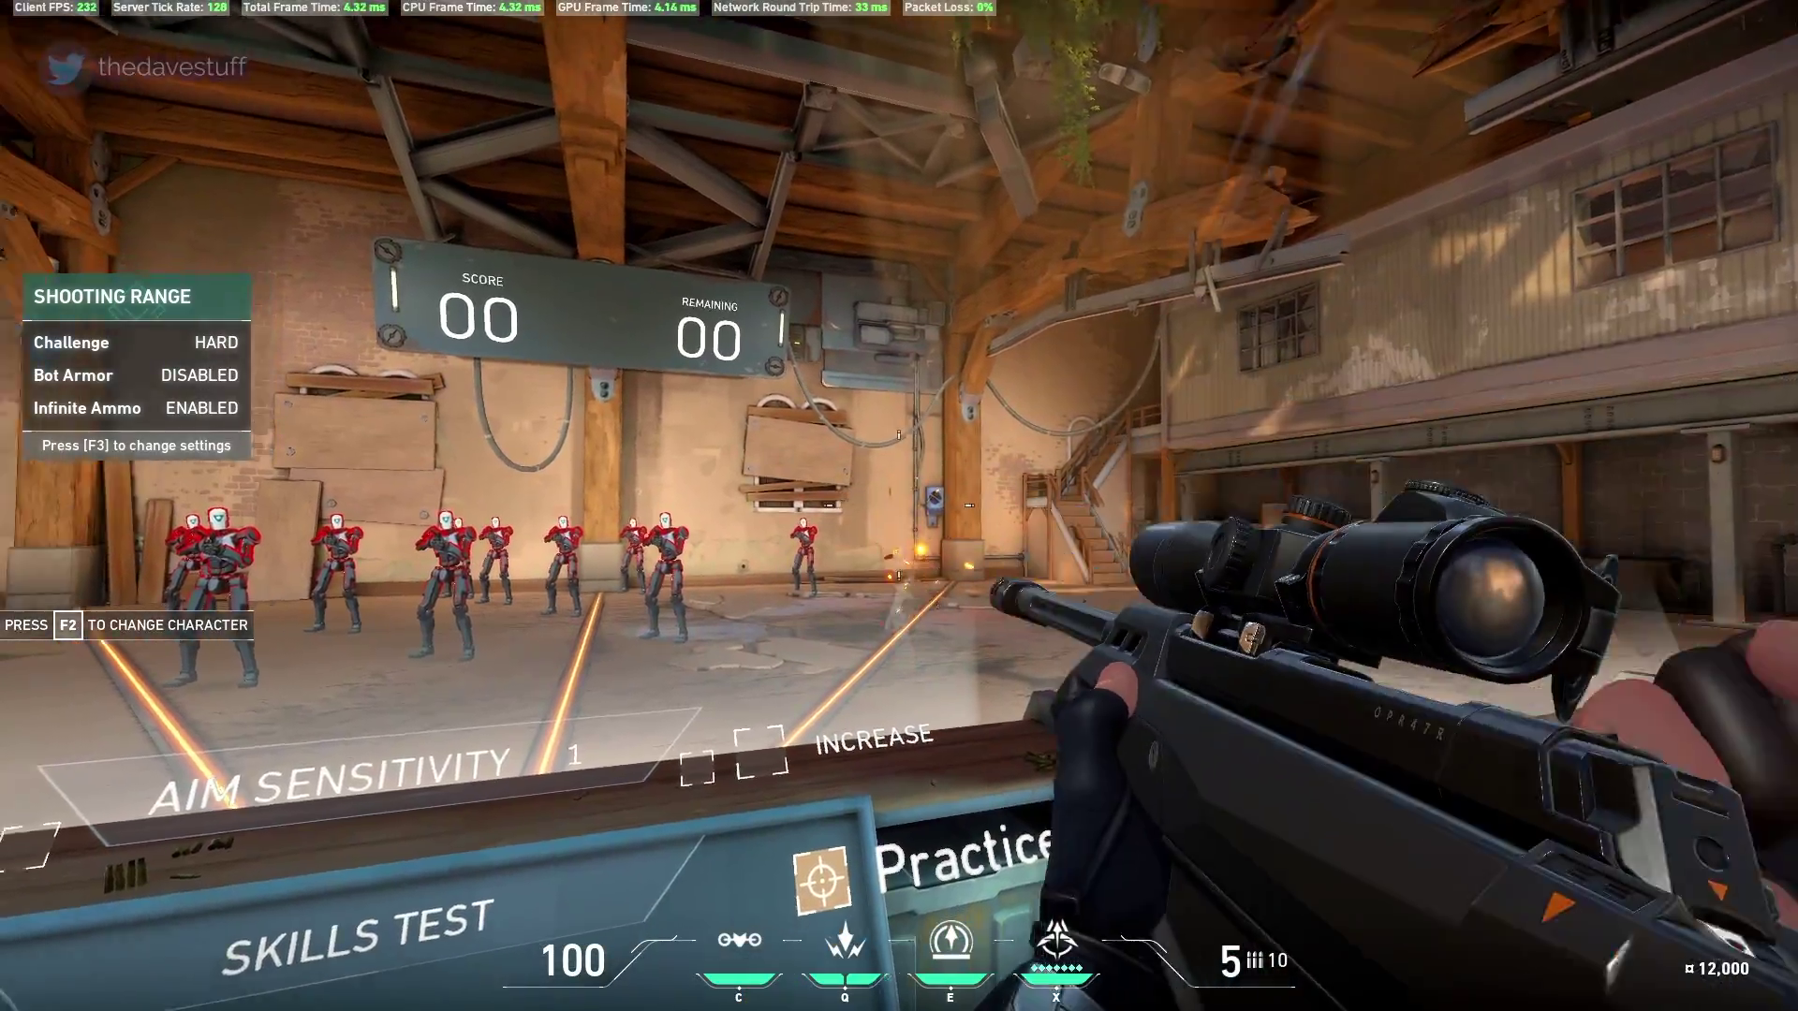
key(s)
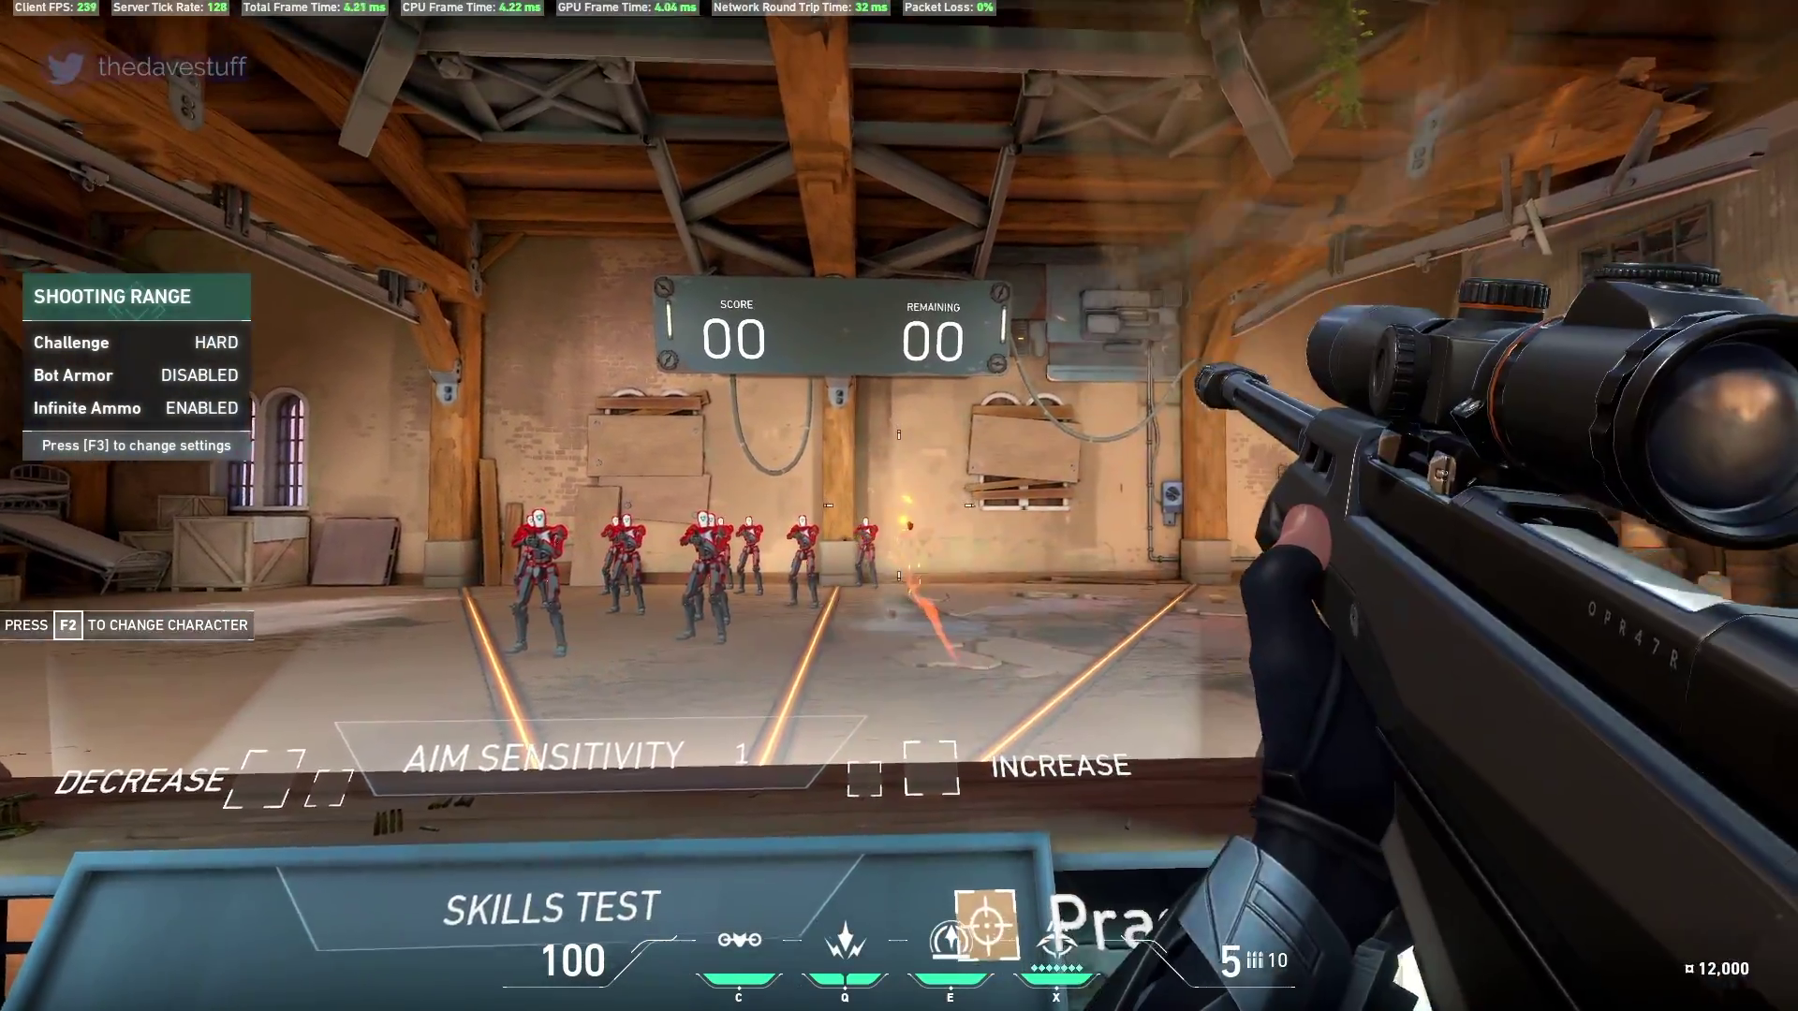
key(a)
click(899, 506)
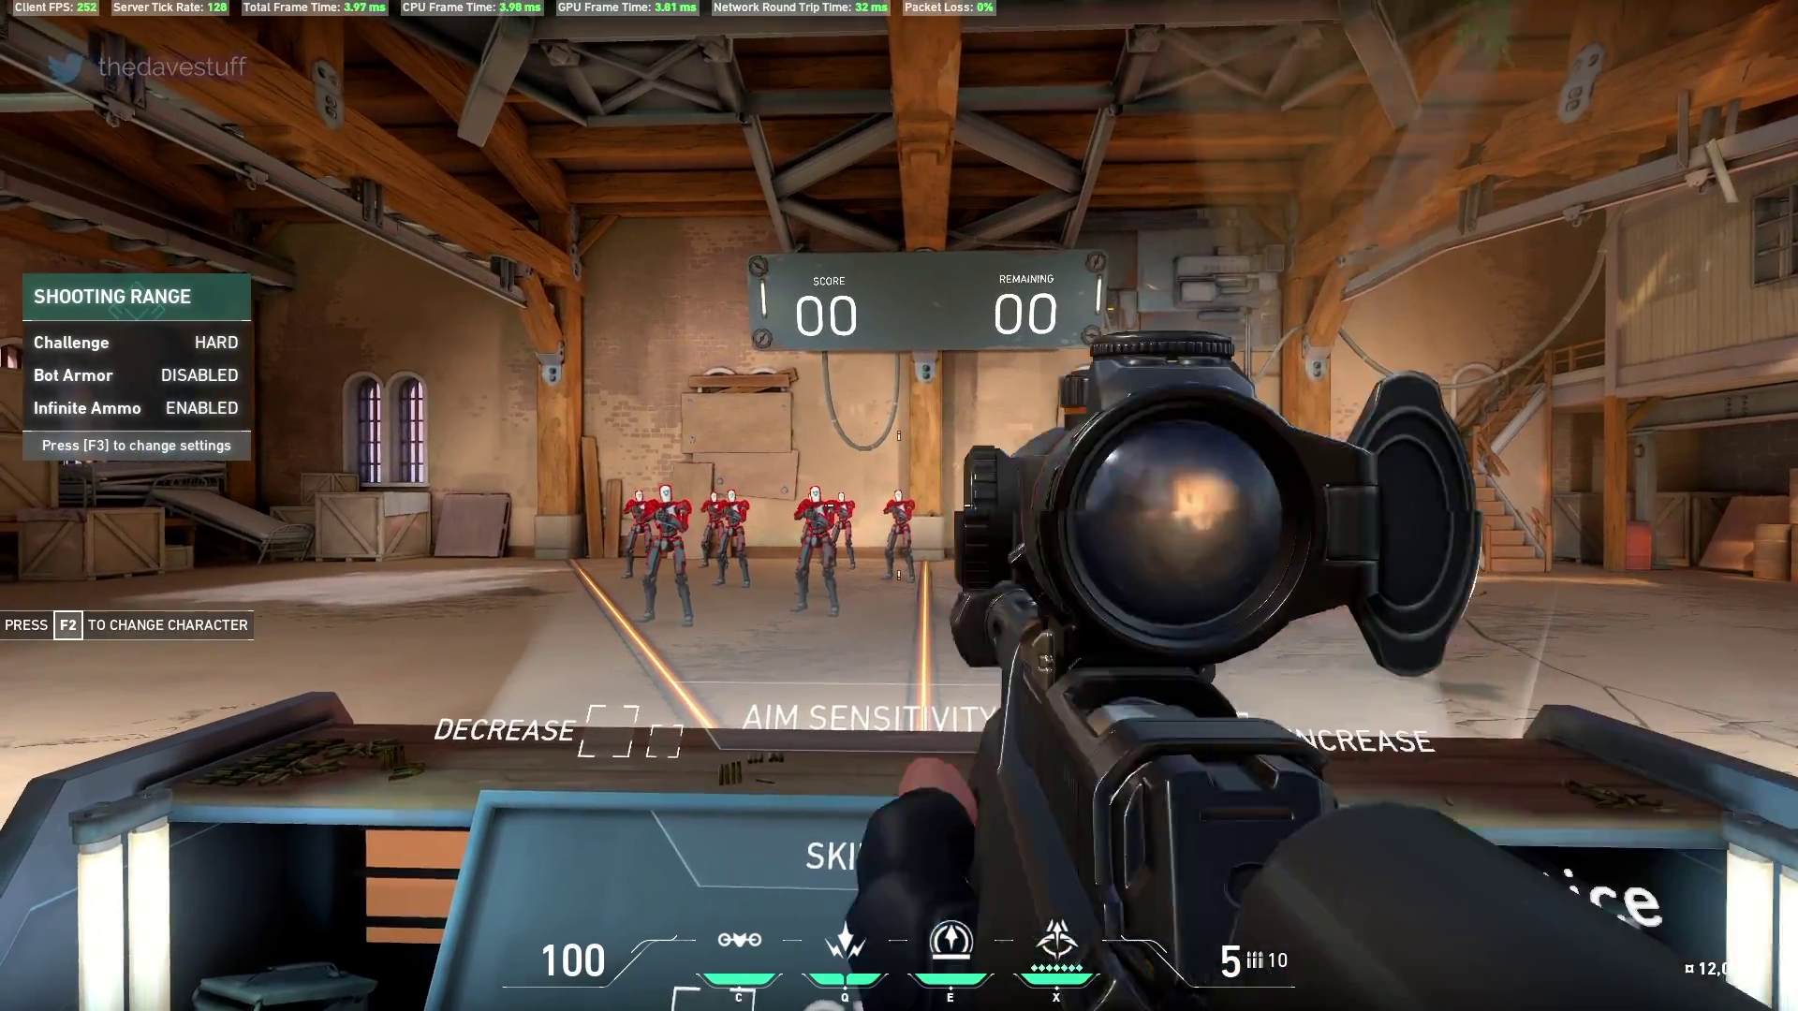
key(a)
key(a)
click(899, 506)
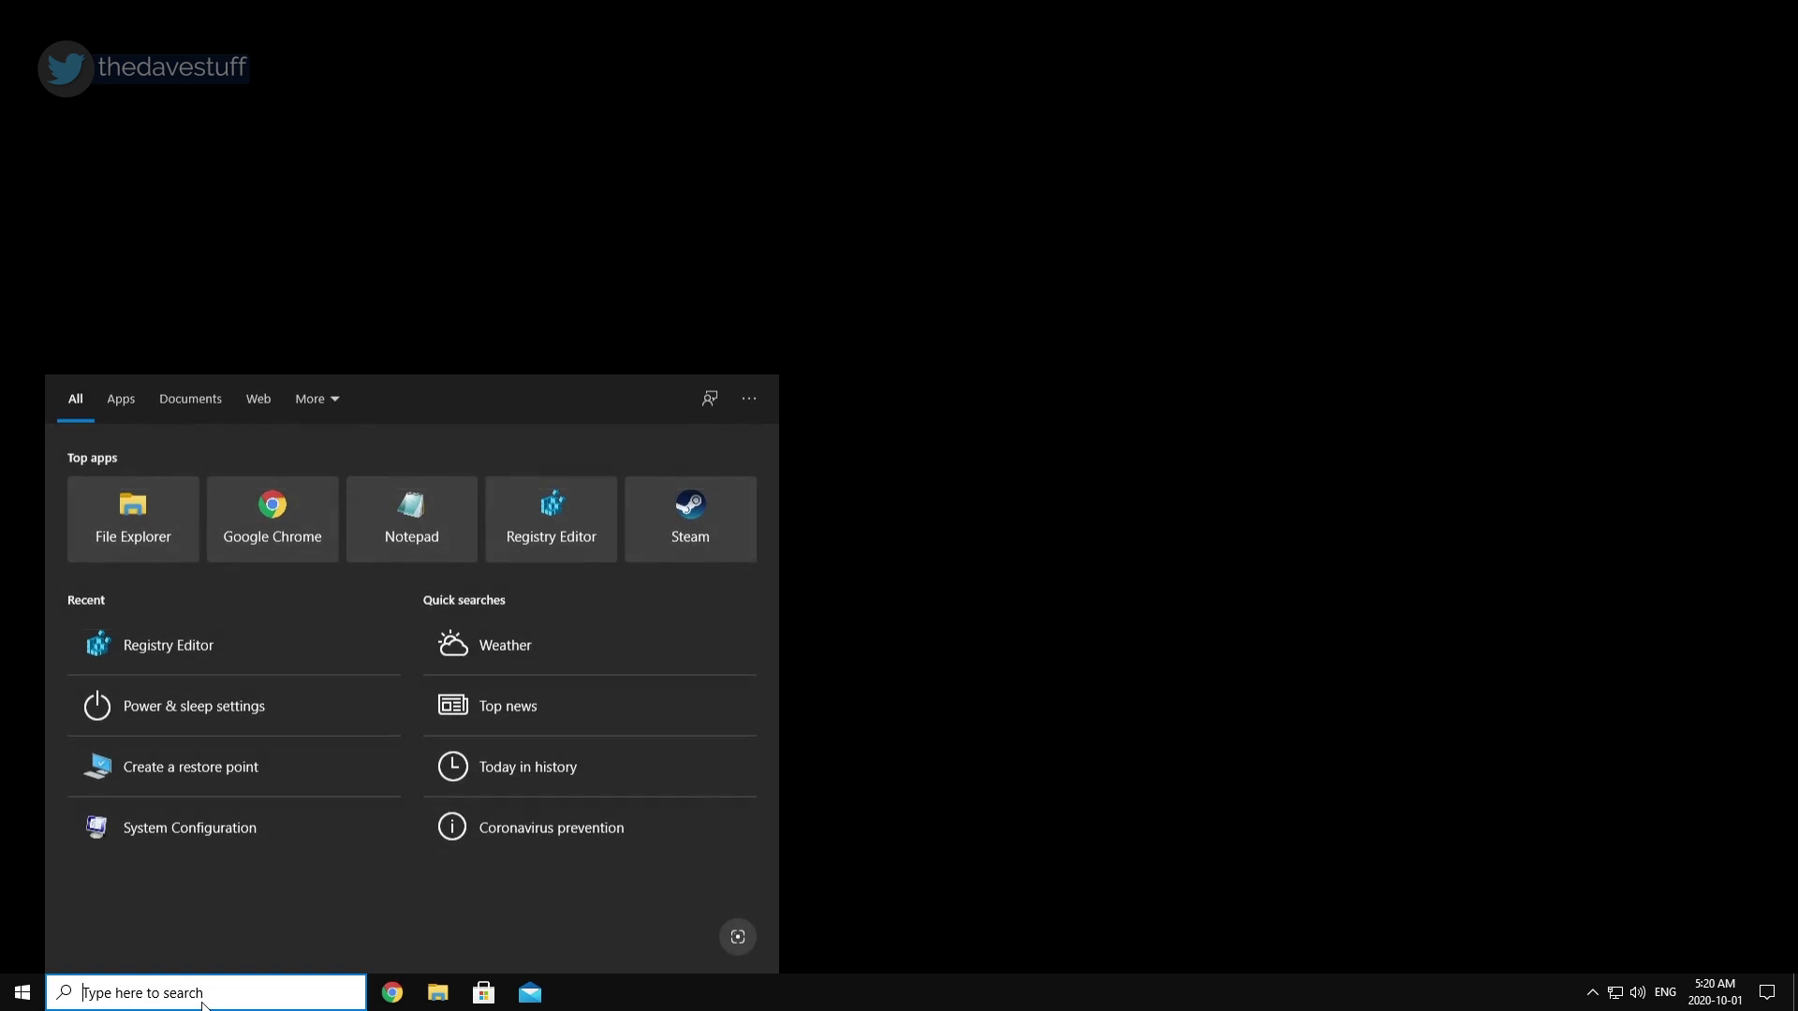
Create a restore point named 'Backup' for the C: drive from System Properties.
text(system res)
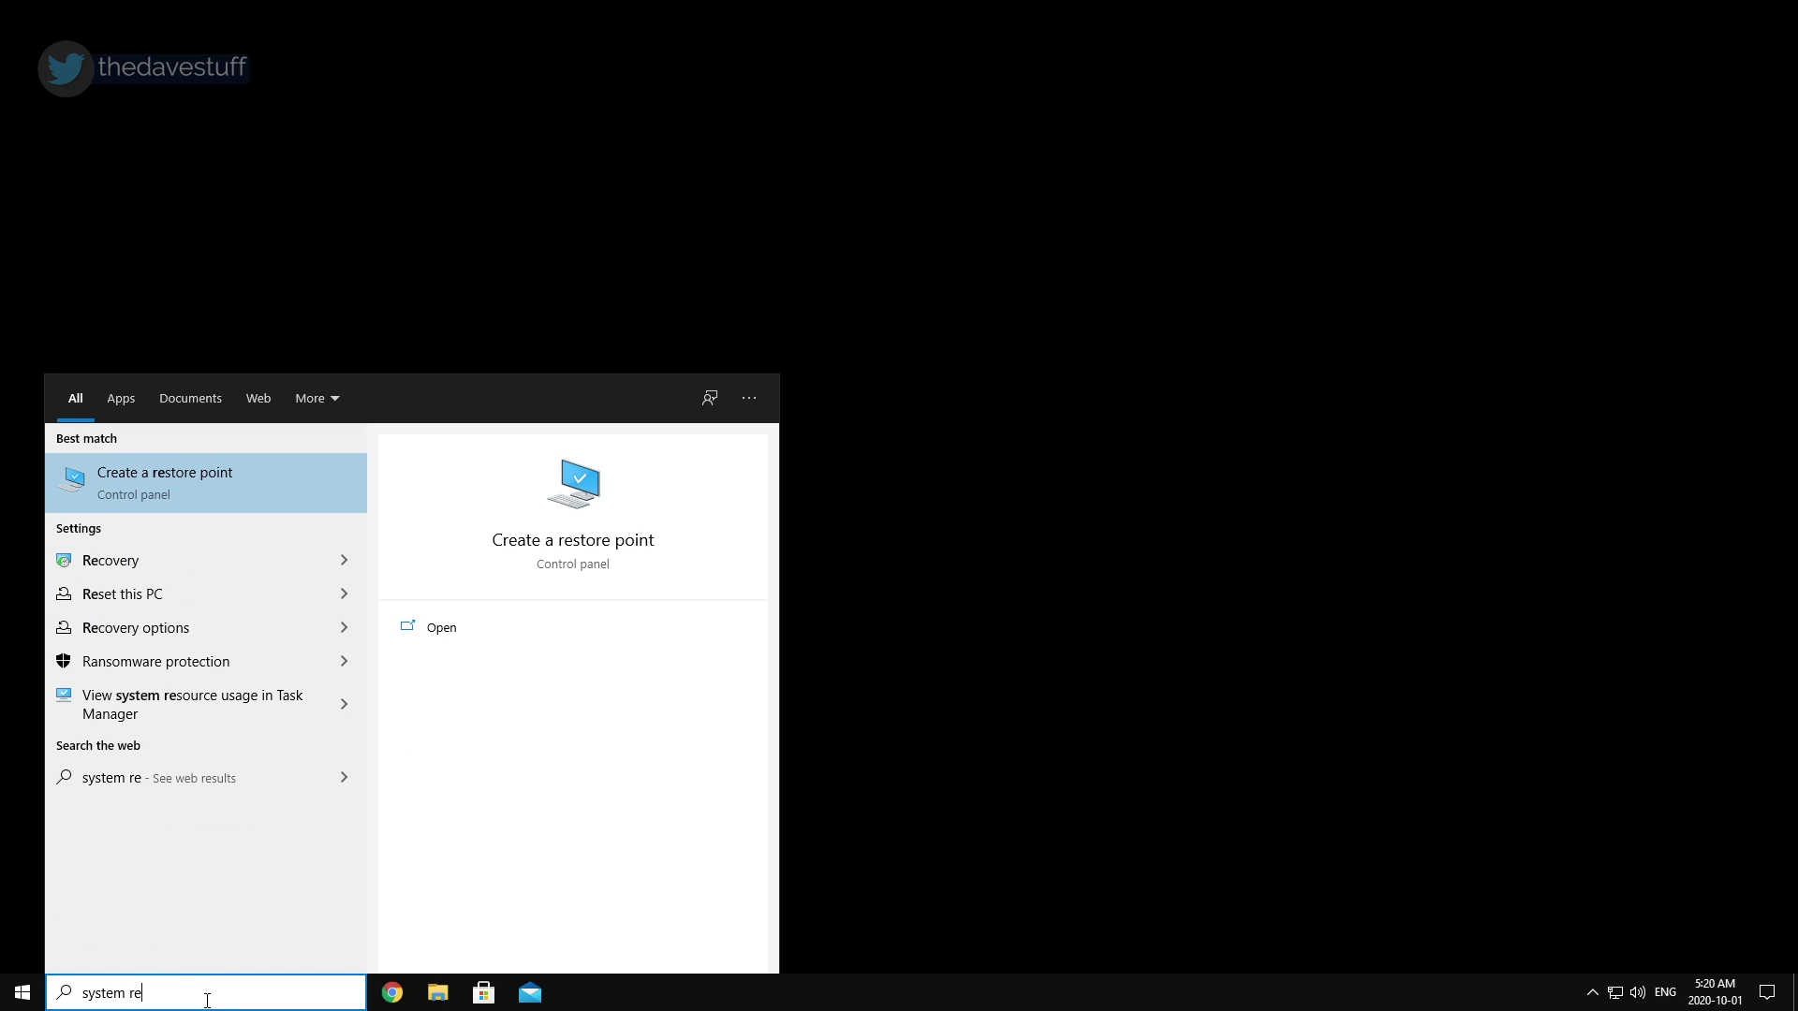
click(227, 482)
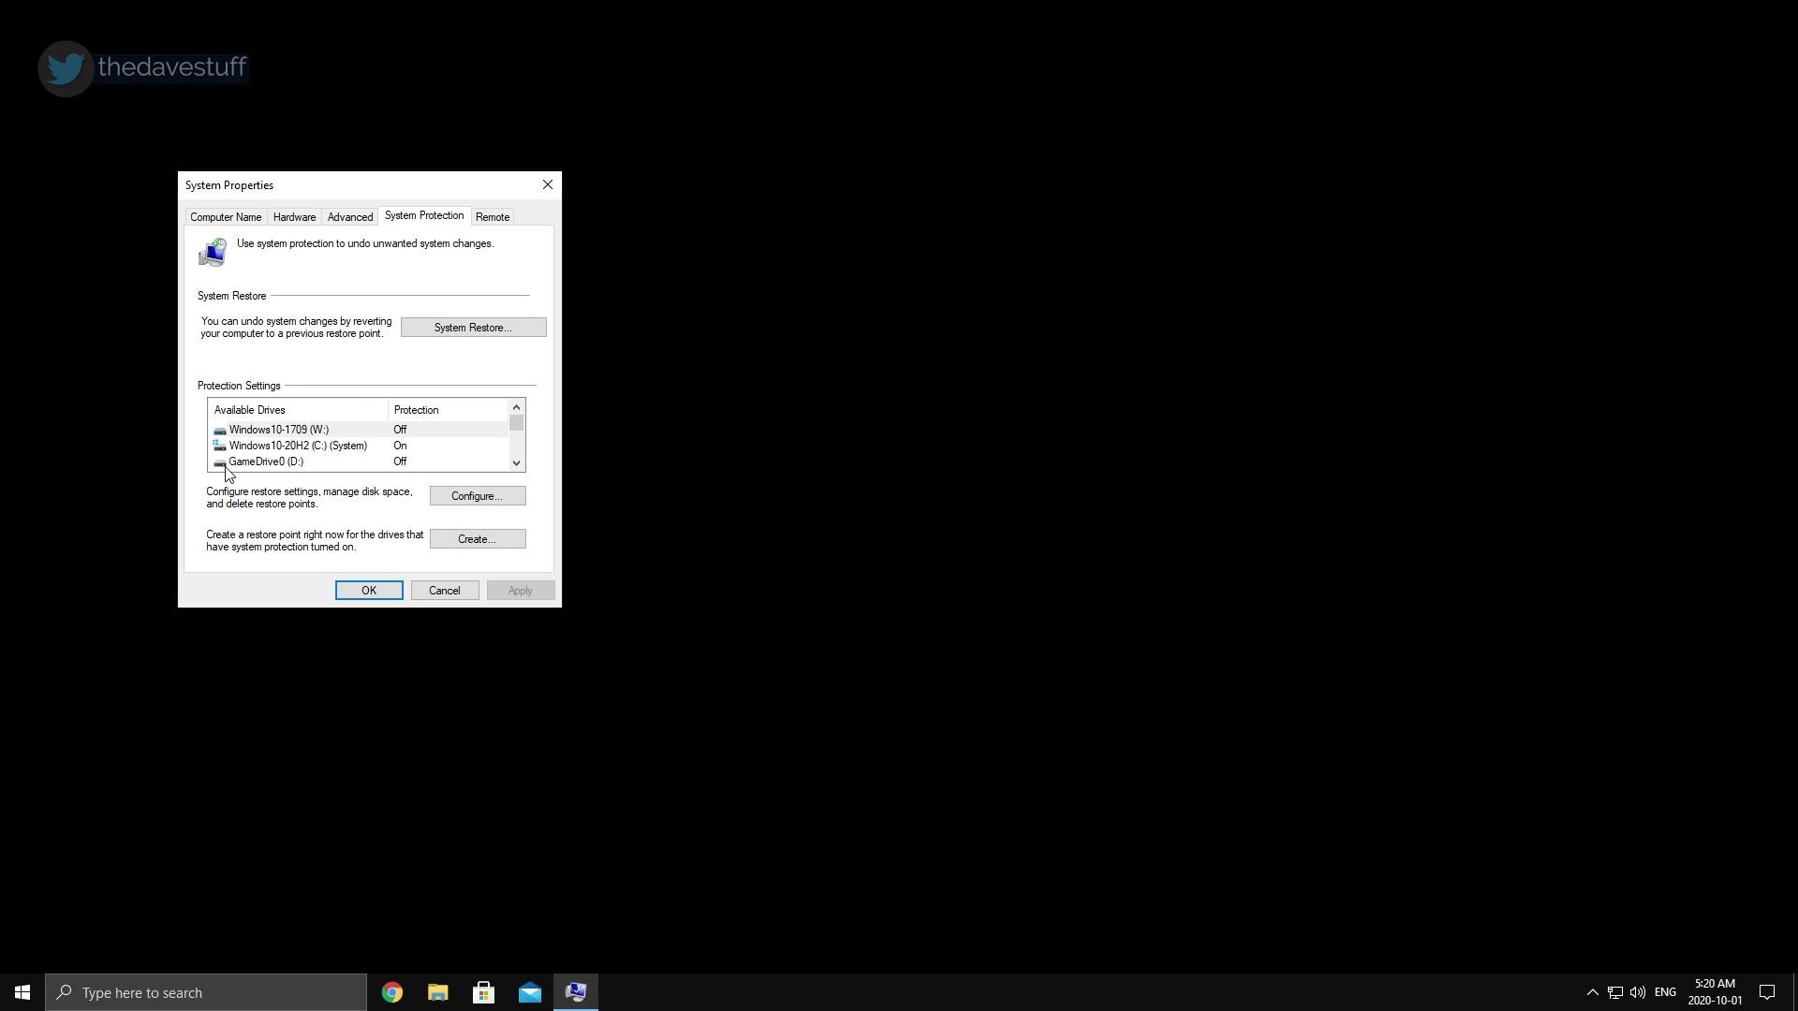
click(285, 447)
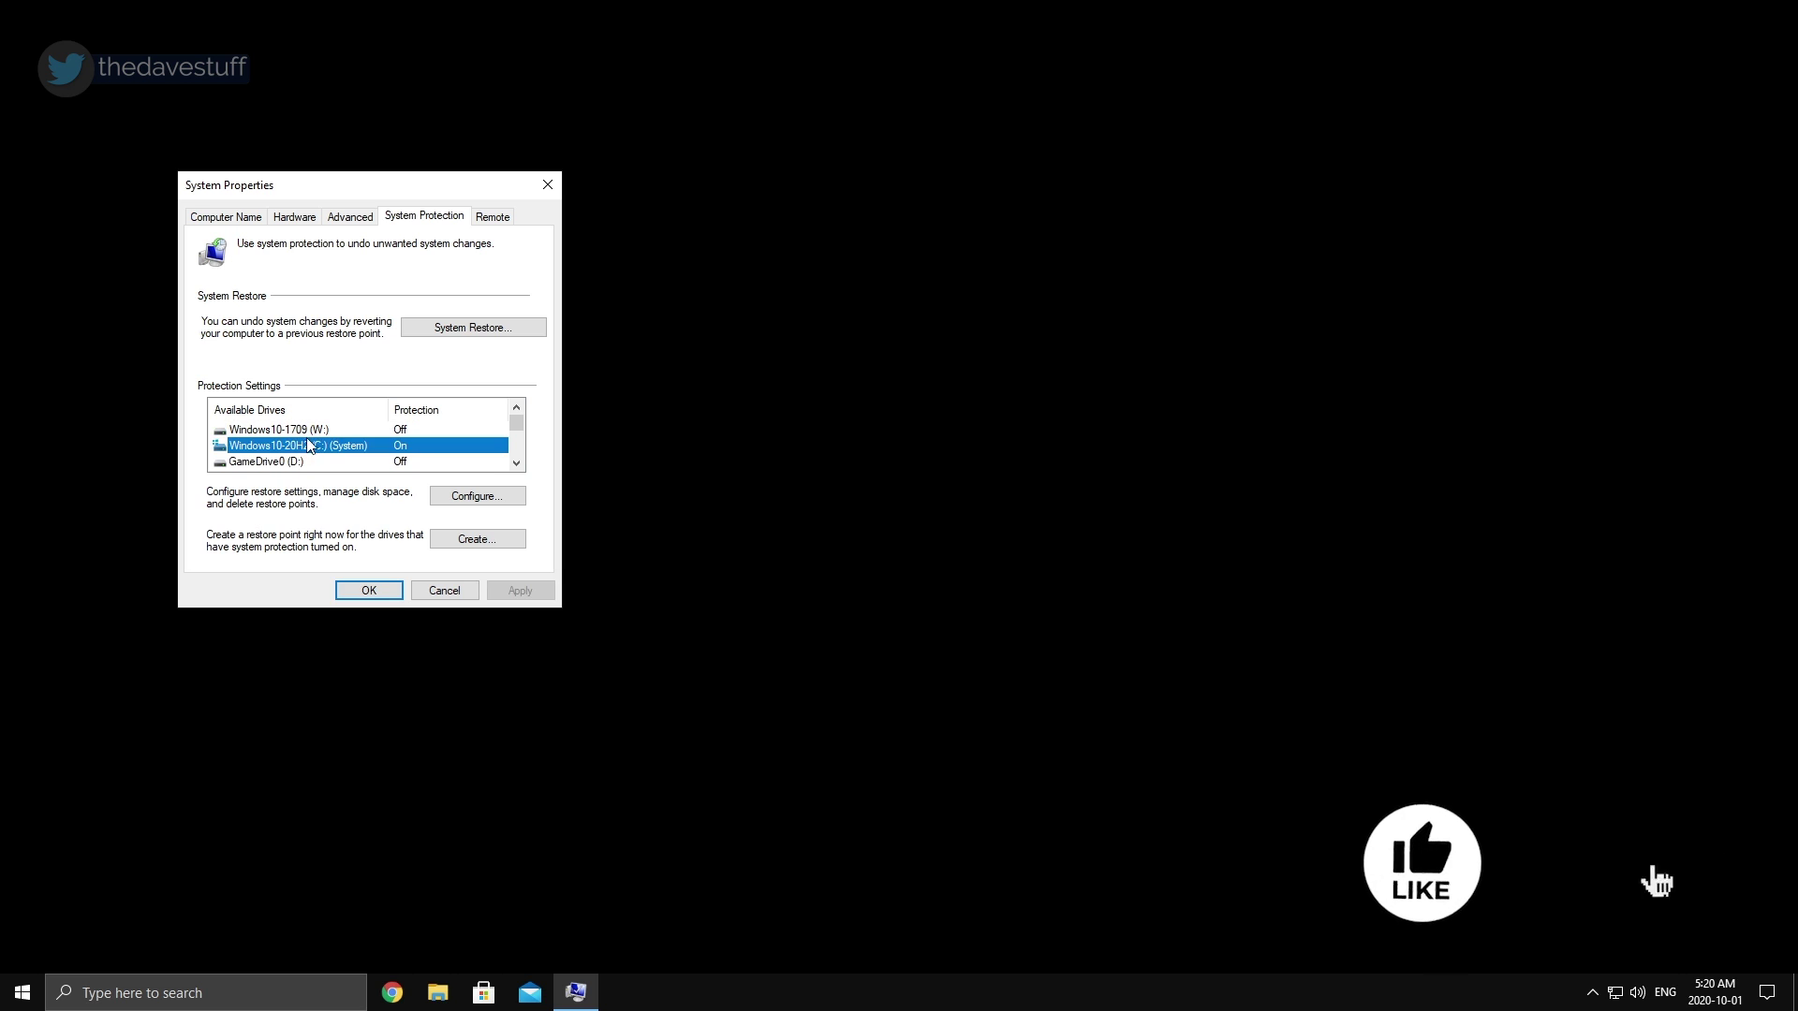
click(481, 541)
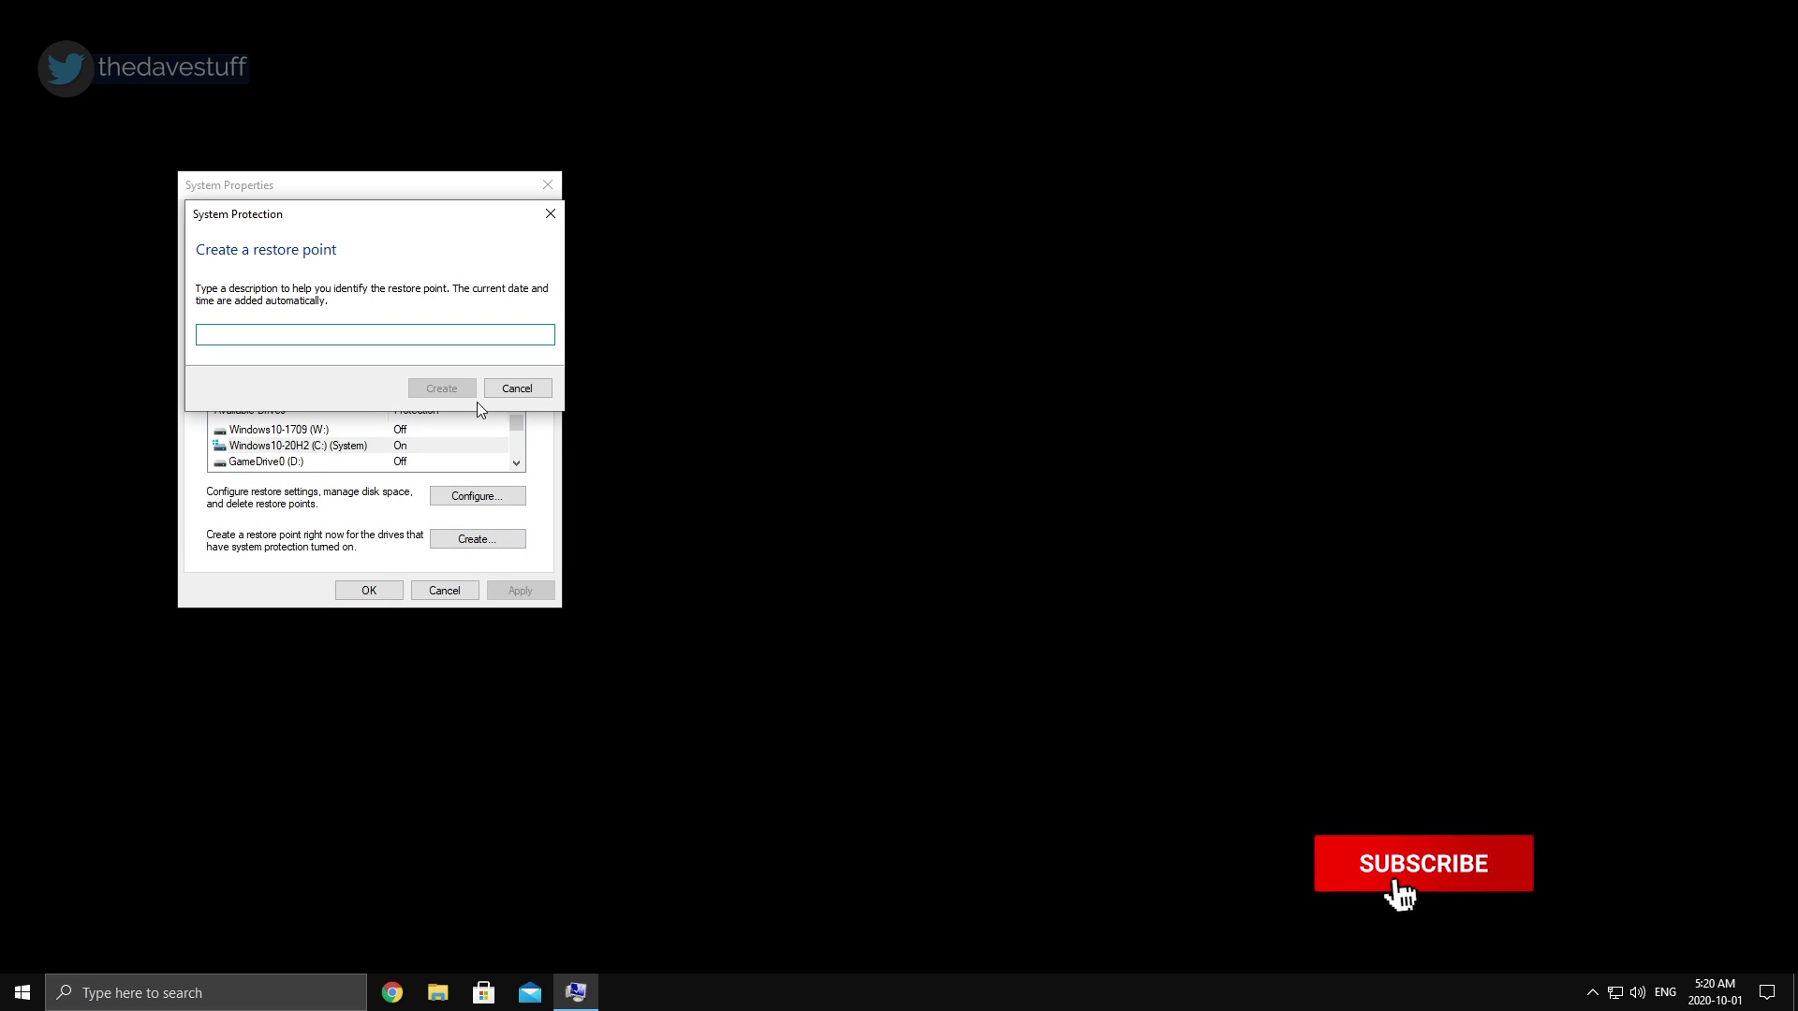
text(Backup)
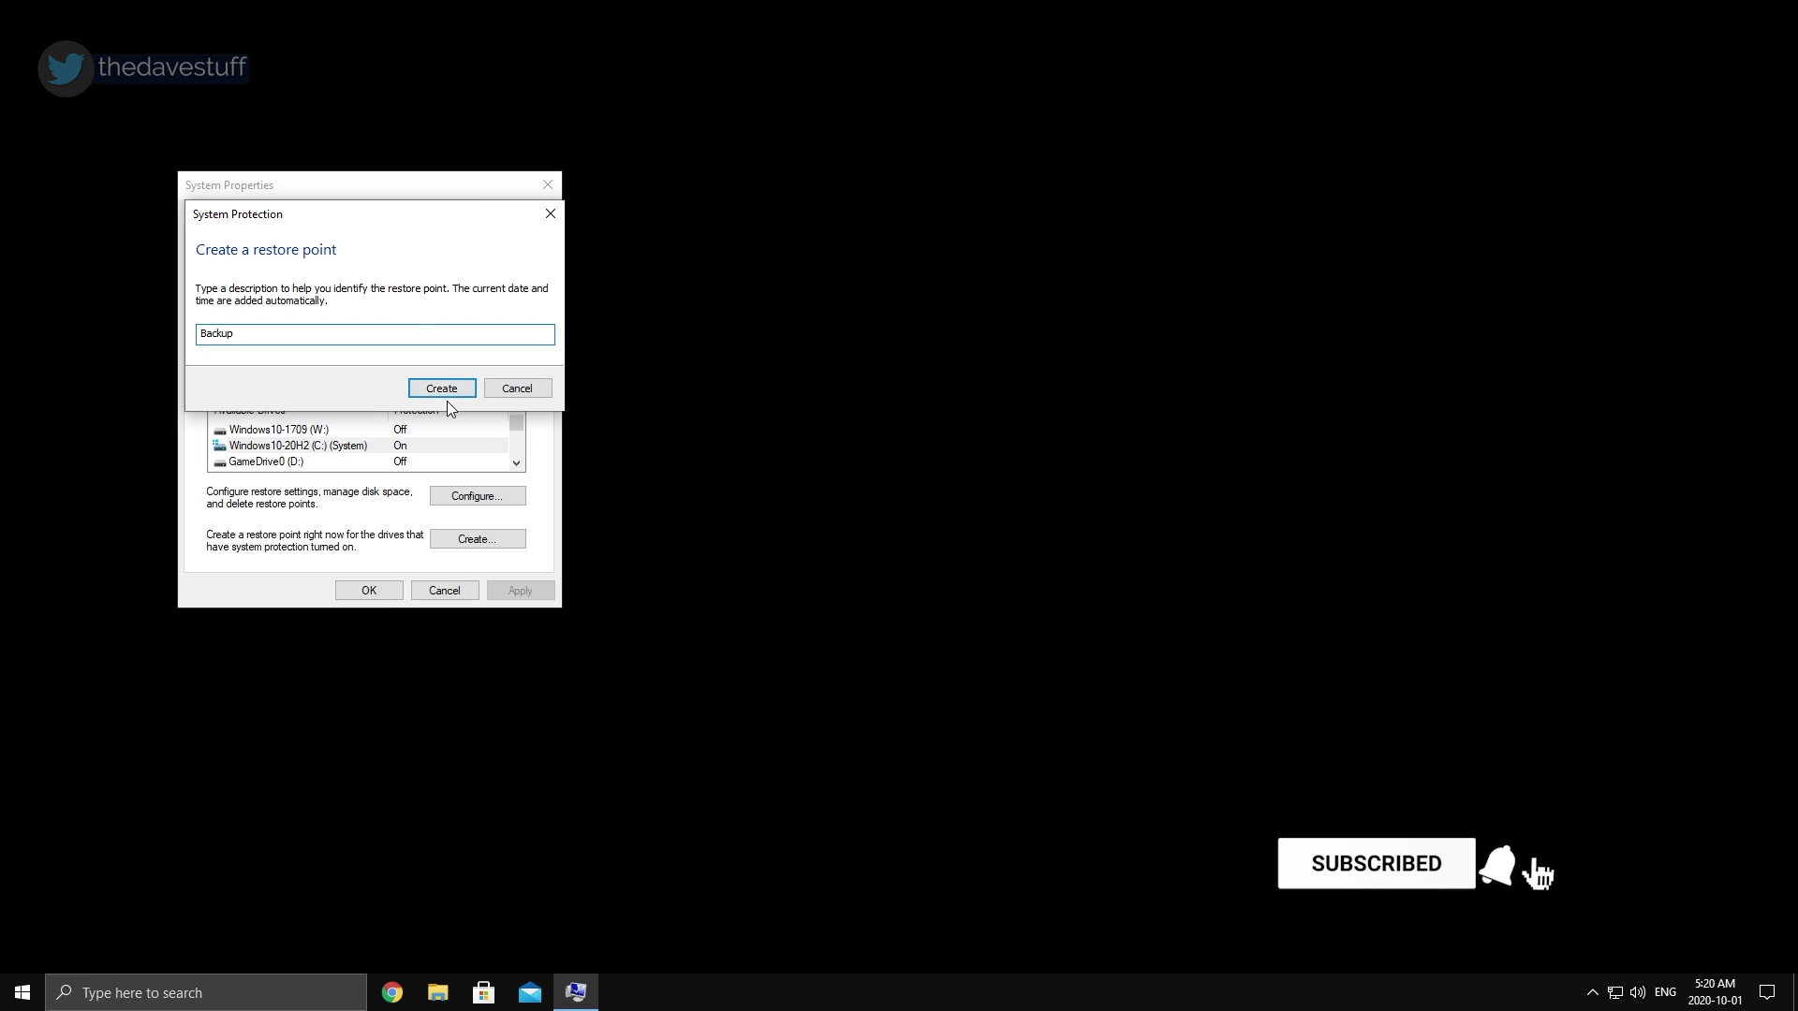
click(446, 392)
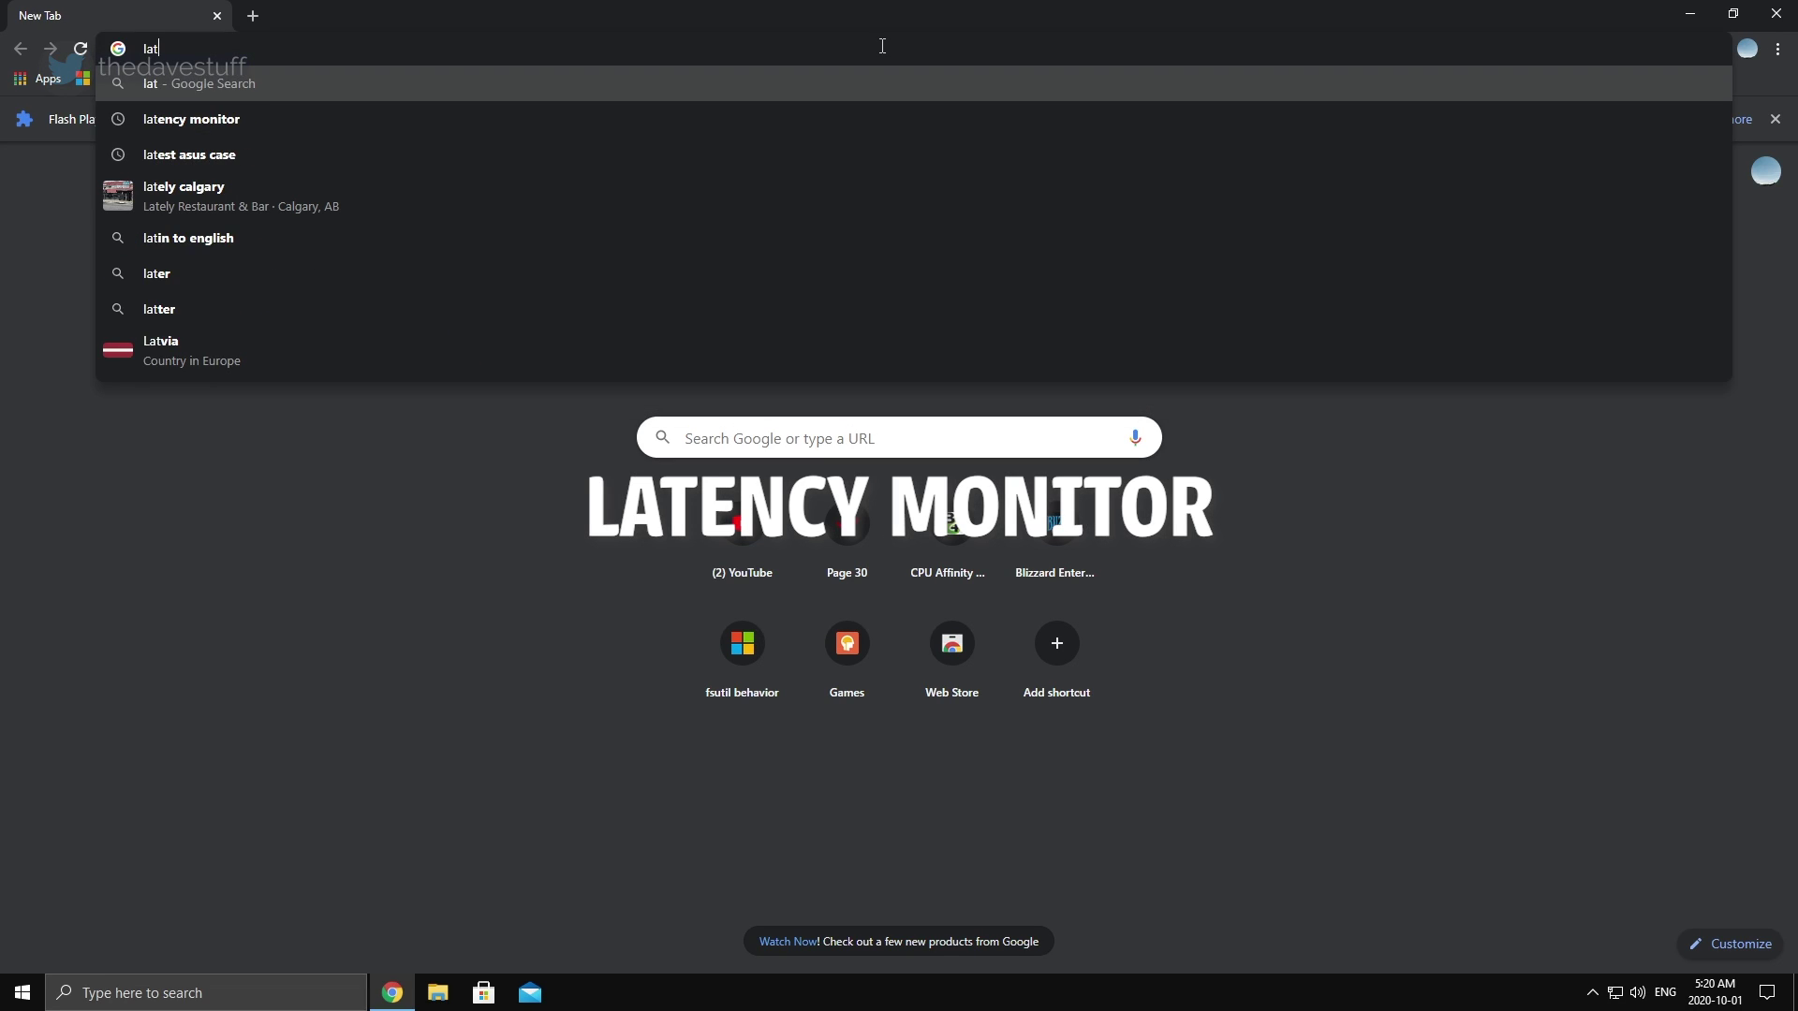
Search 'latency monitor' and download LatencyMon Home Edition from Resplendence's Free Downloads page.
key(Return)
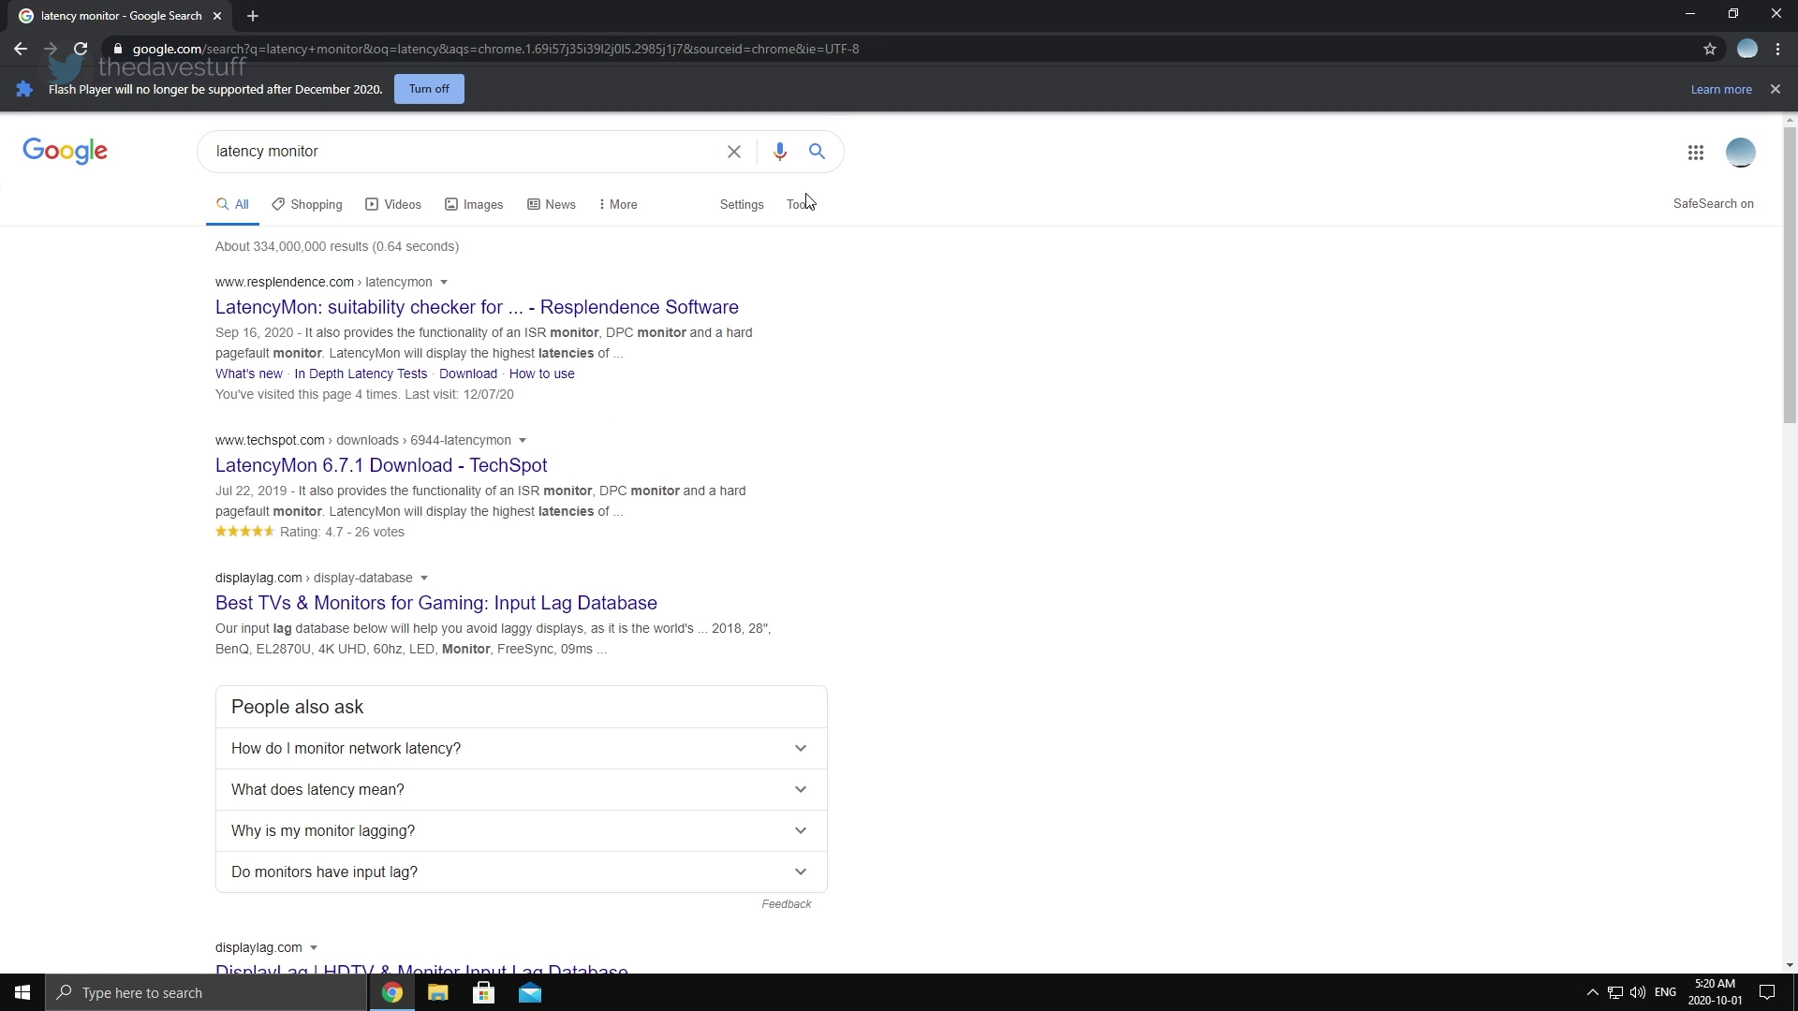
click(356, 309)
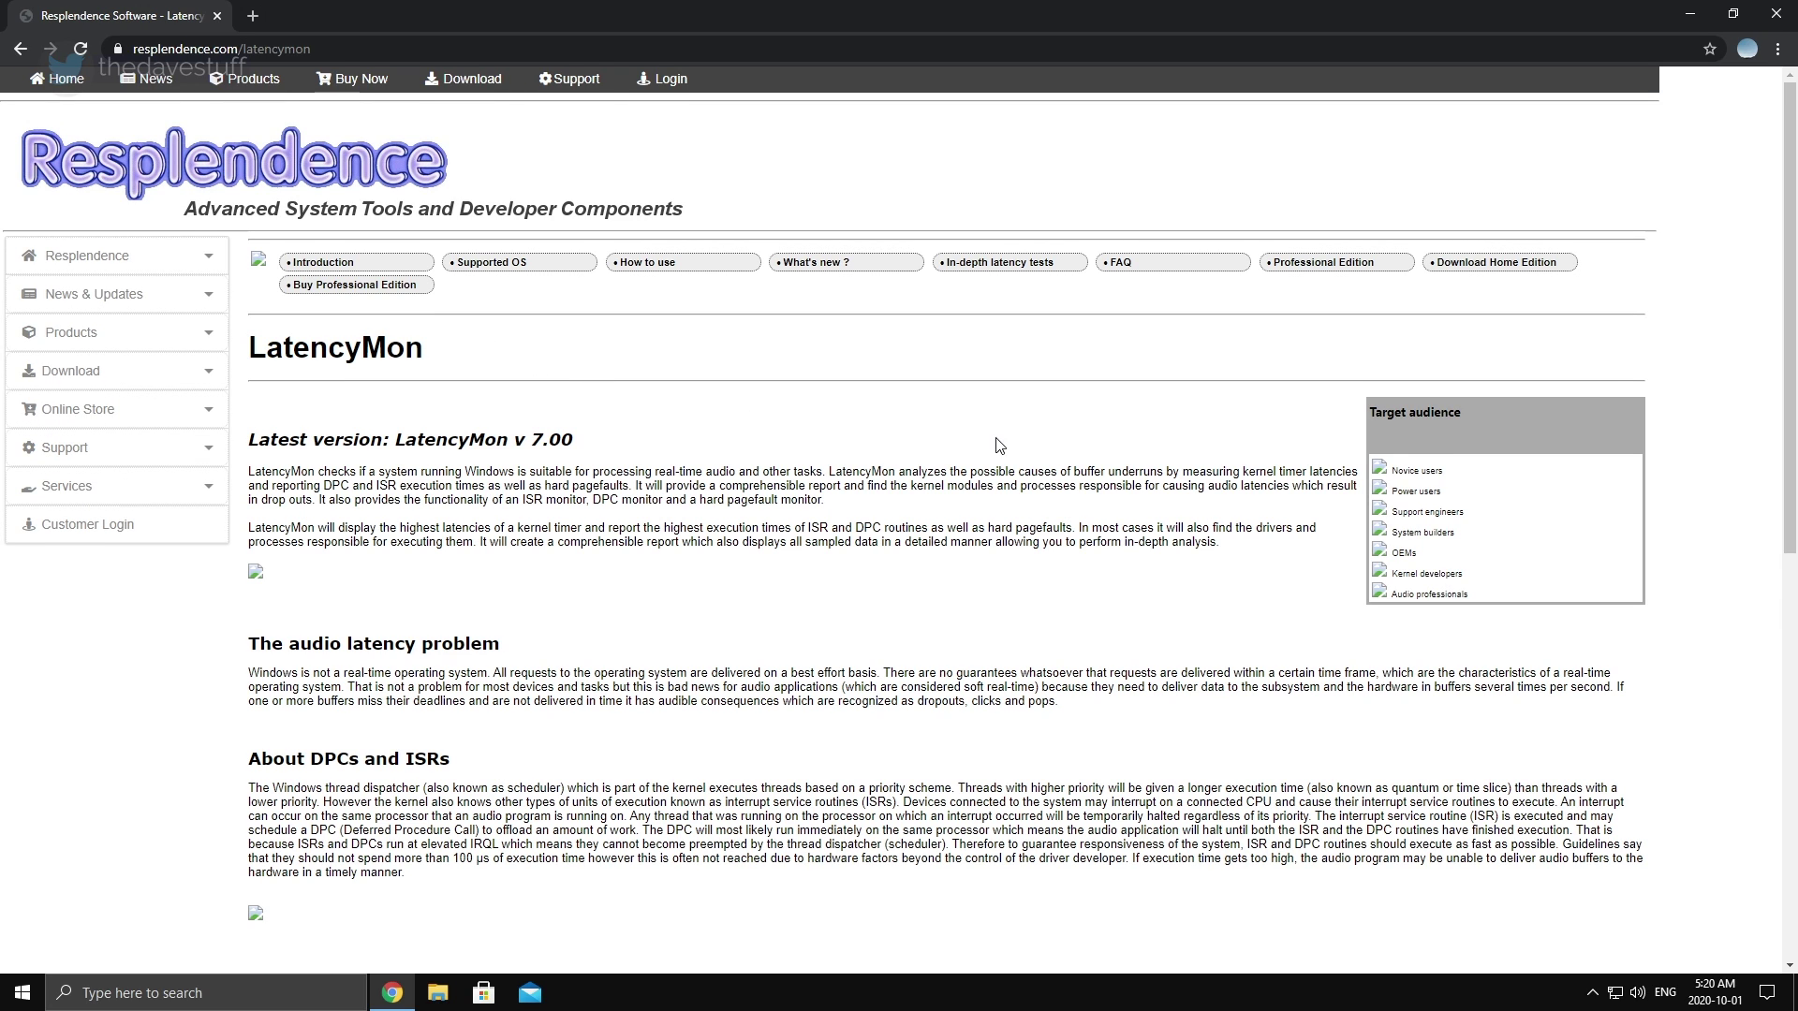
scroll(997, 440, down, 2)
click(100, 216)
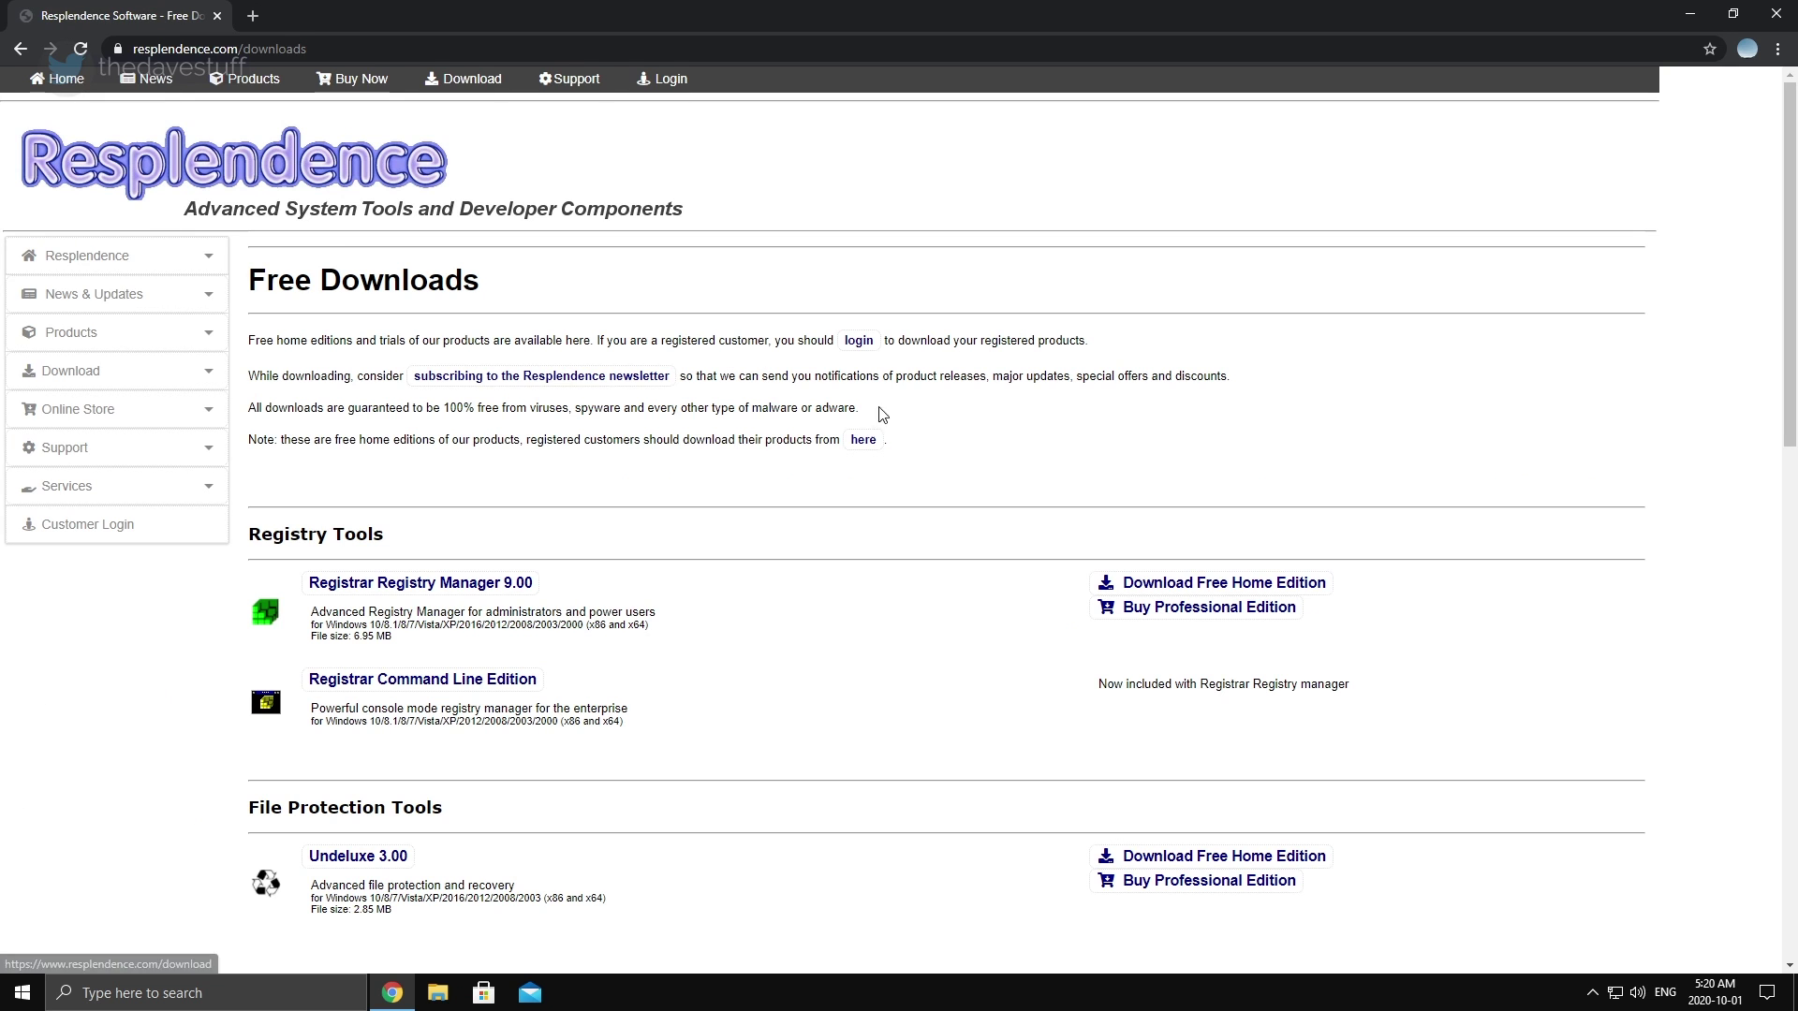
scroll(886, 509, down, 1)
scroll(886, 510, down, 13)
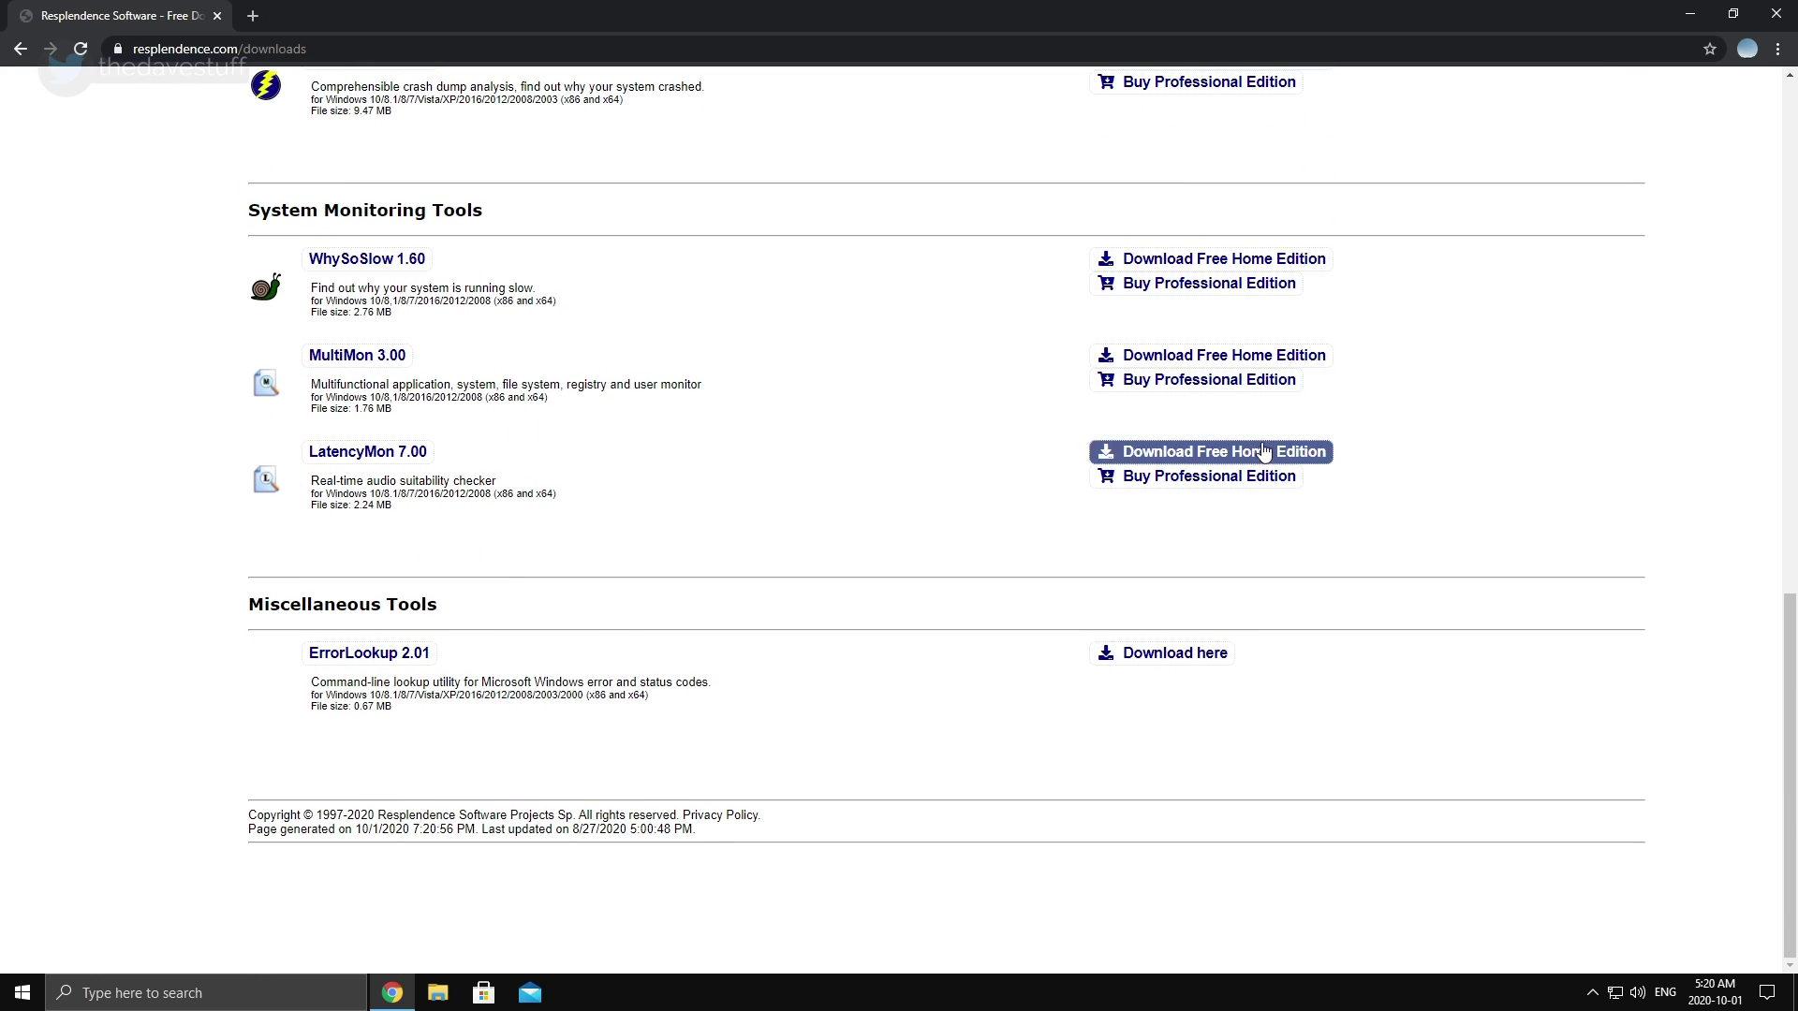
click(1115, 452)
Install LatencyMon, launch it and start the latency analysis.
click(80, 953)
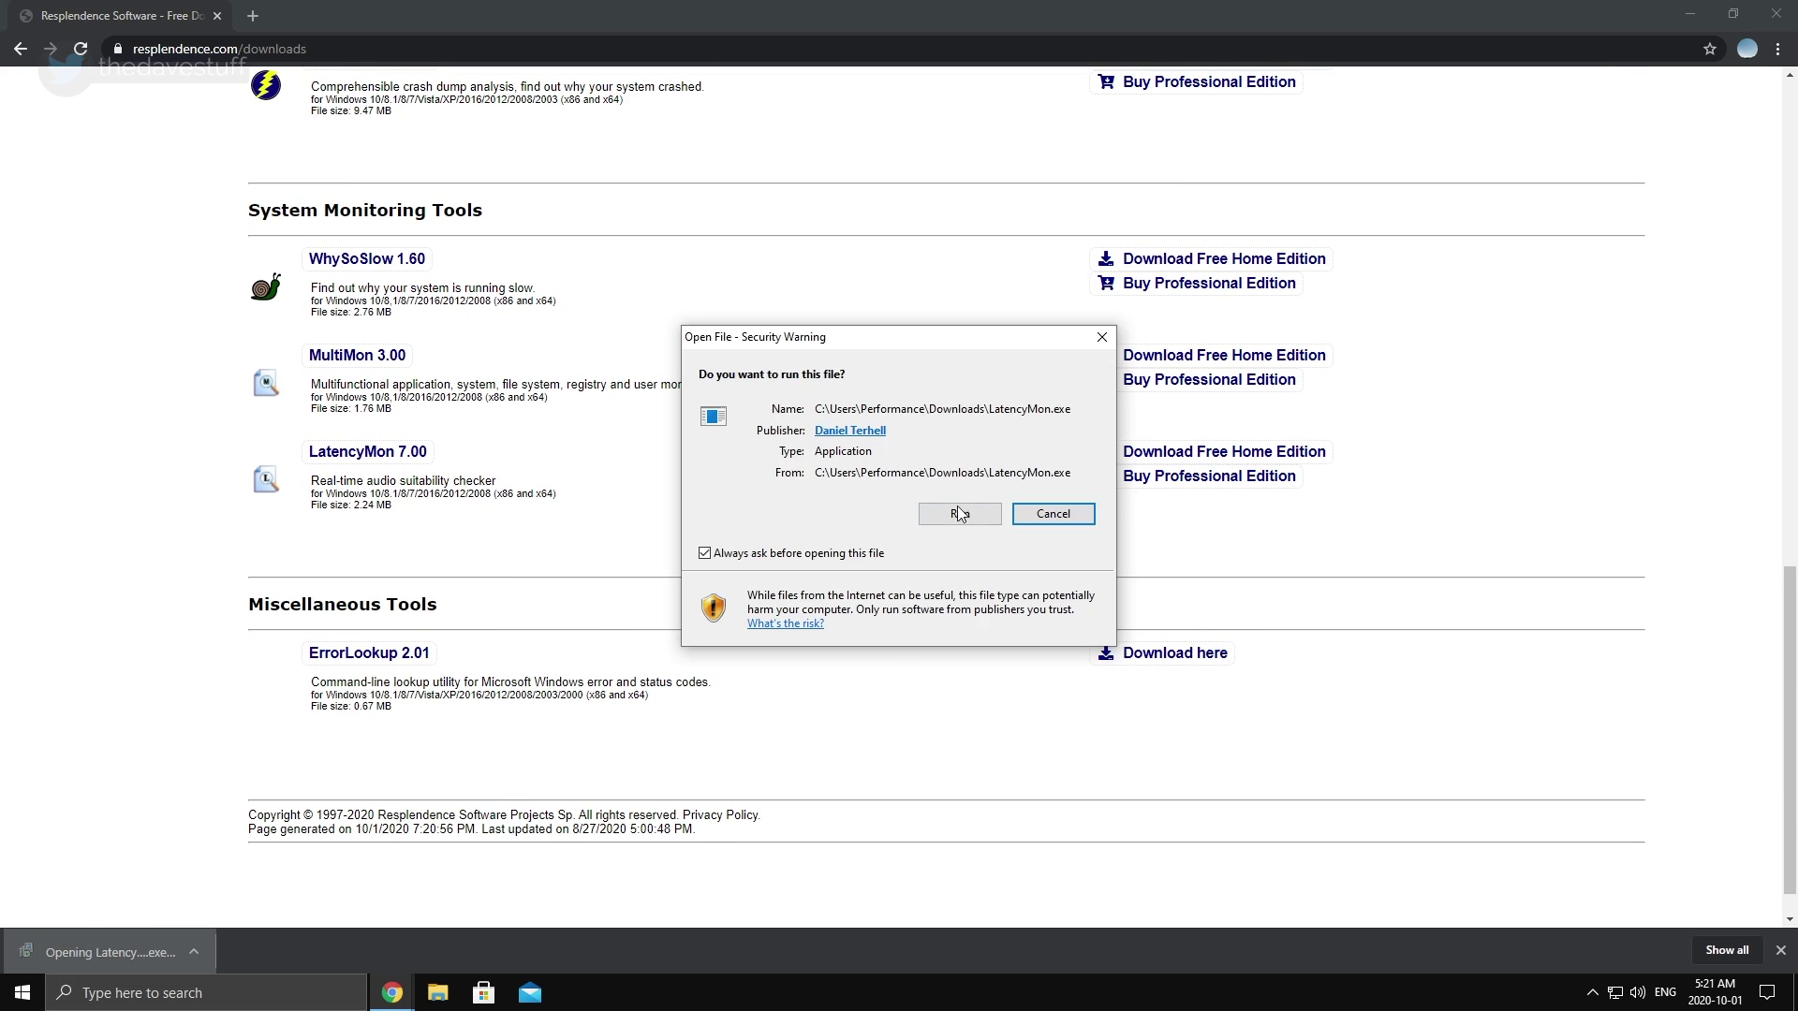
click(948, 514)
click(835, 634)
click(769, 588)
click(1007, 646)
click(1006, 646)
click(1006, 646)
click(1007, 646)
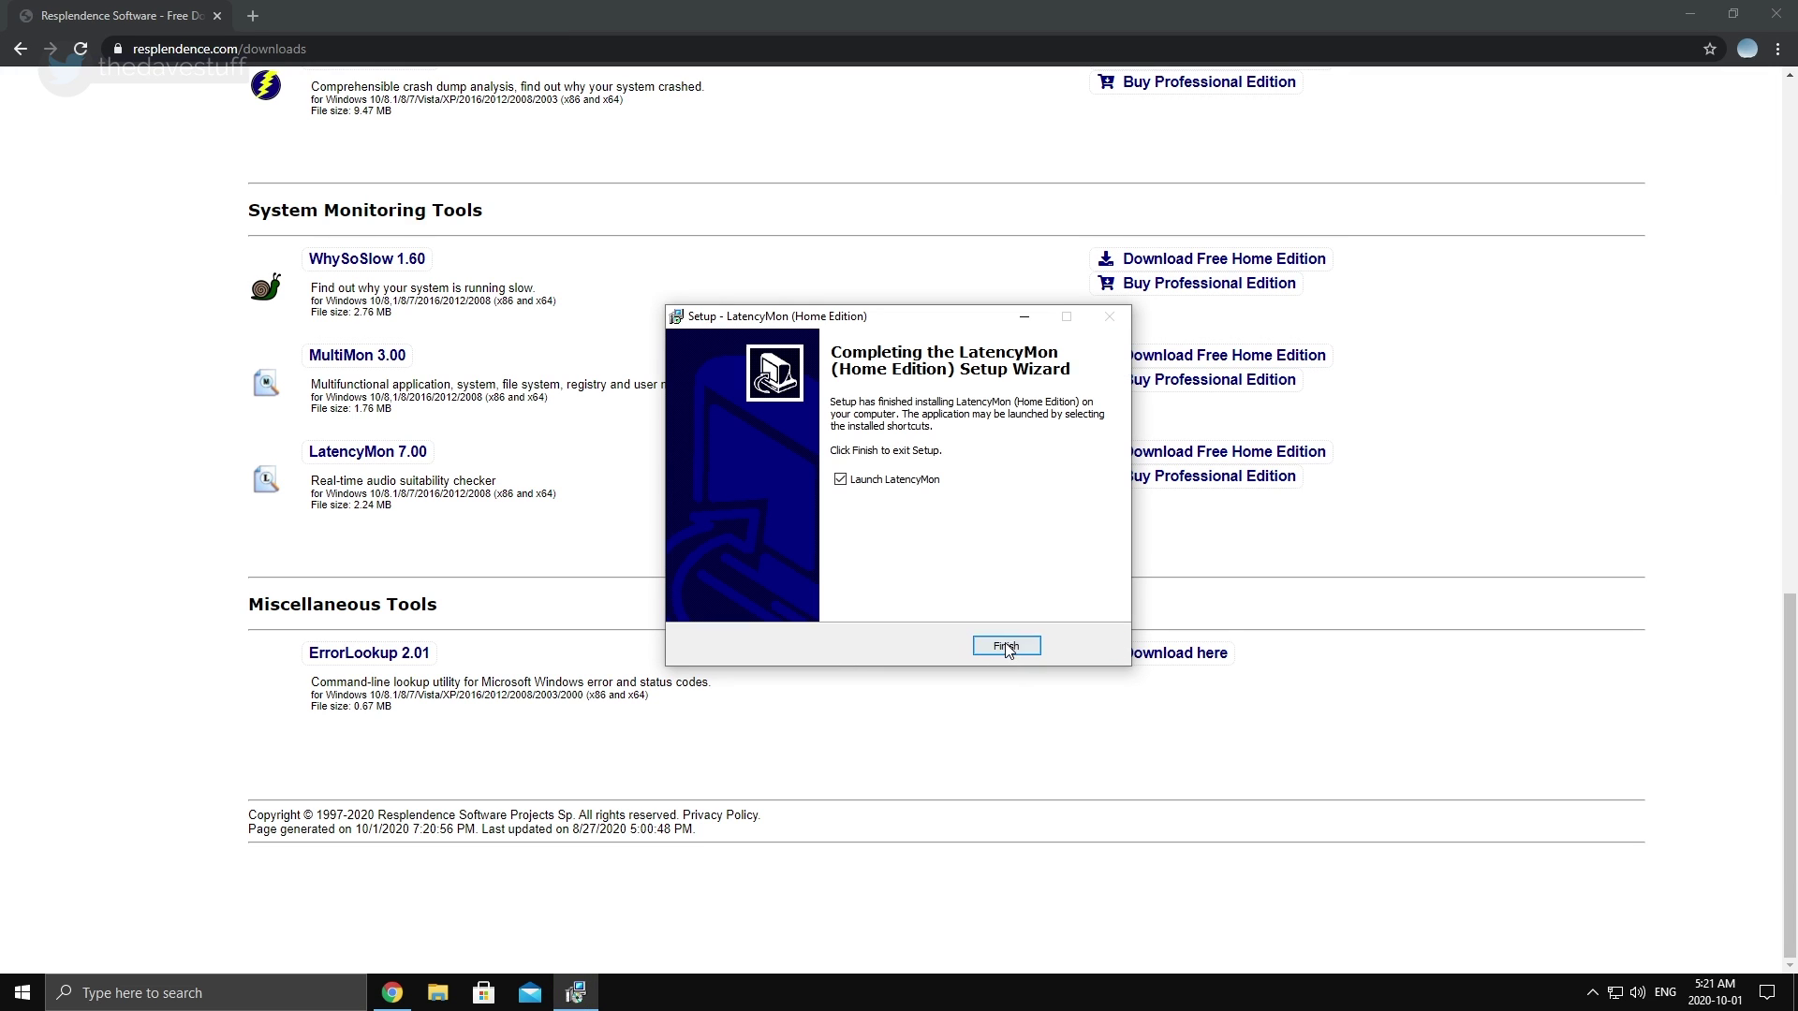
click(1006, 646)
click(55, 89)
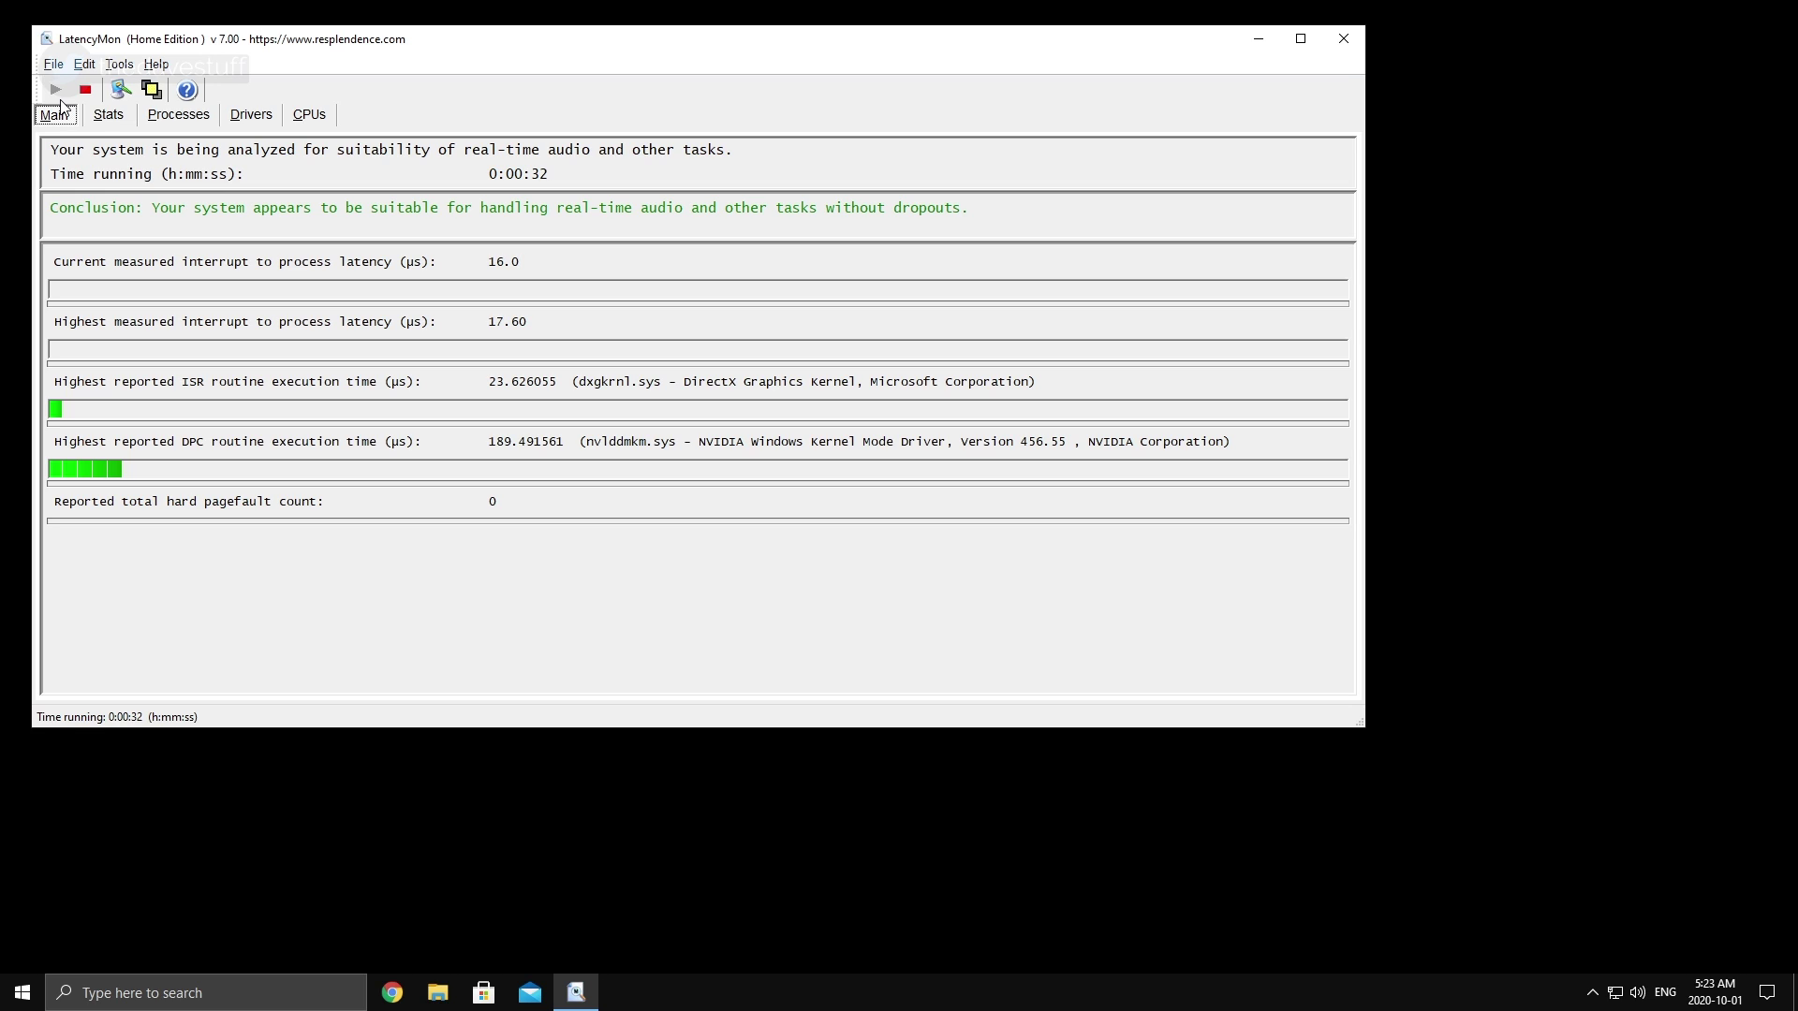
Stop the LatencyMon analysis at about 33 seconds and view the Stats report.
click(85, 89)
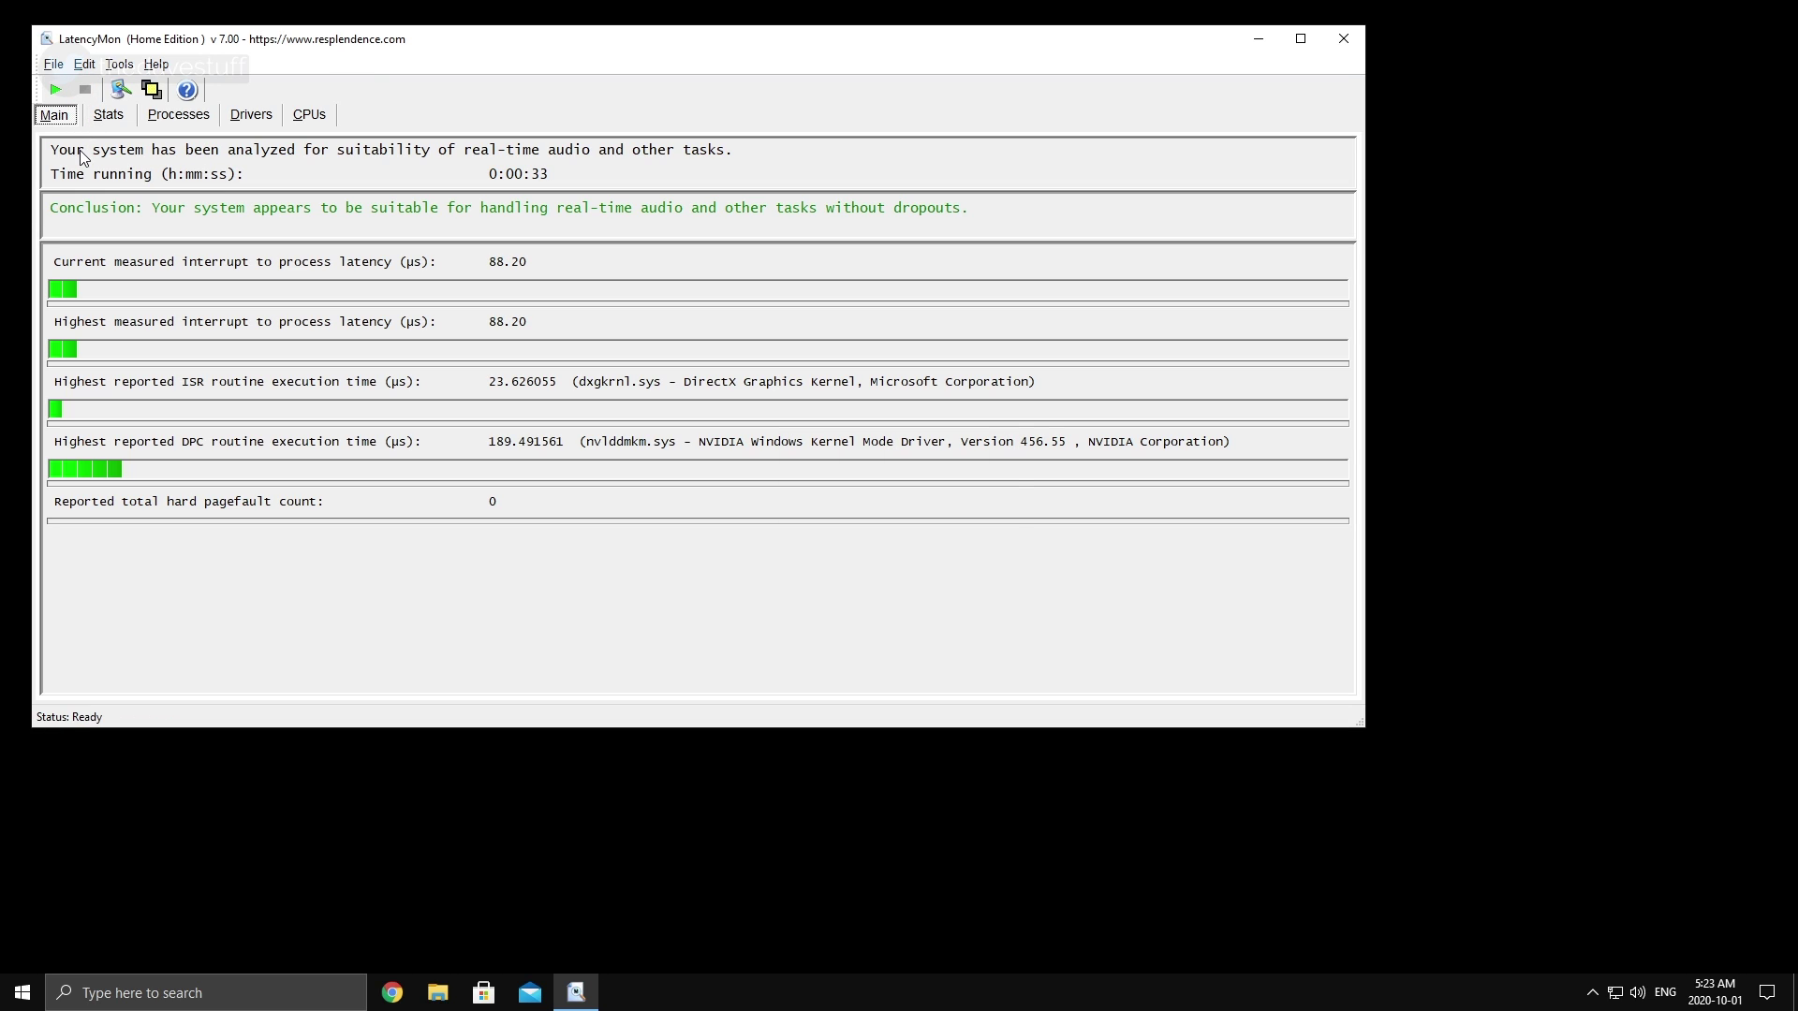
click(108, 114)
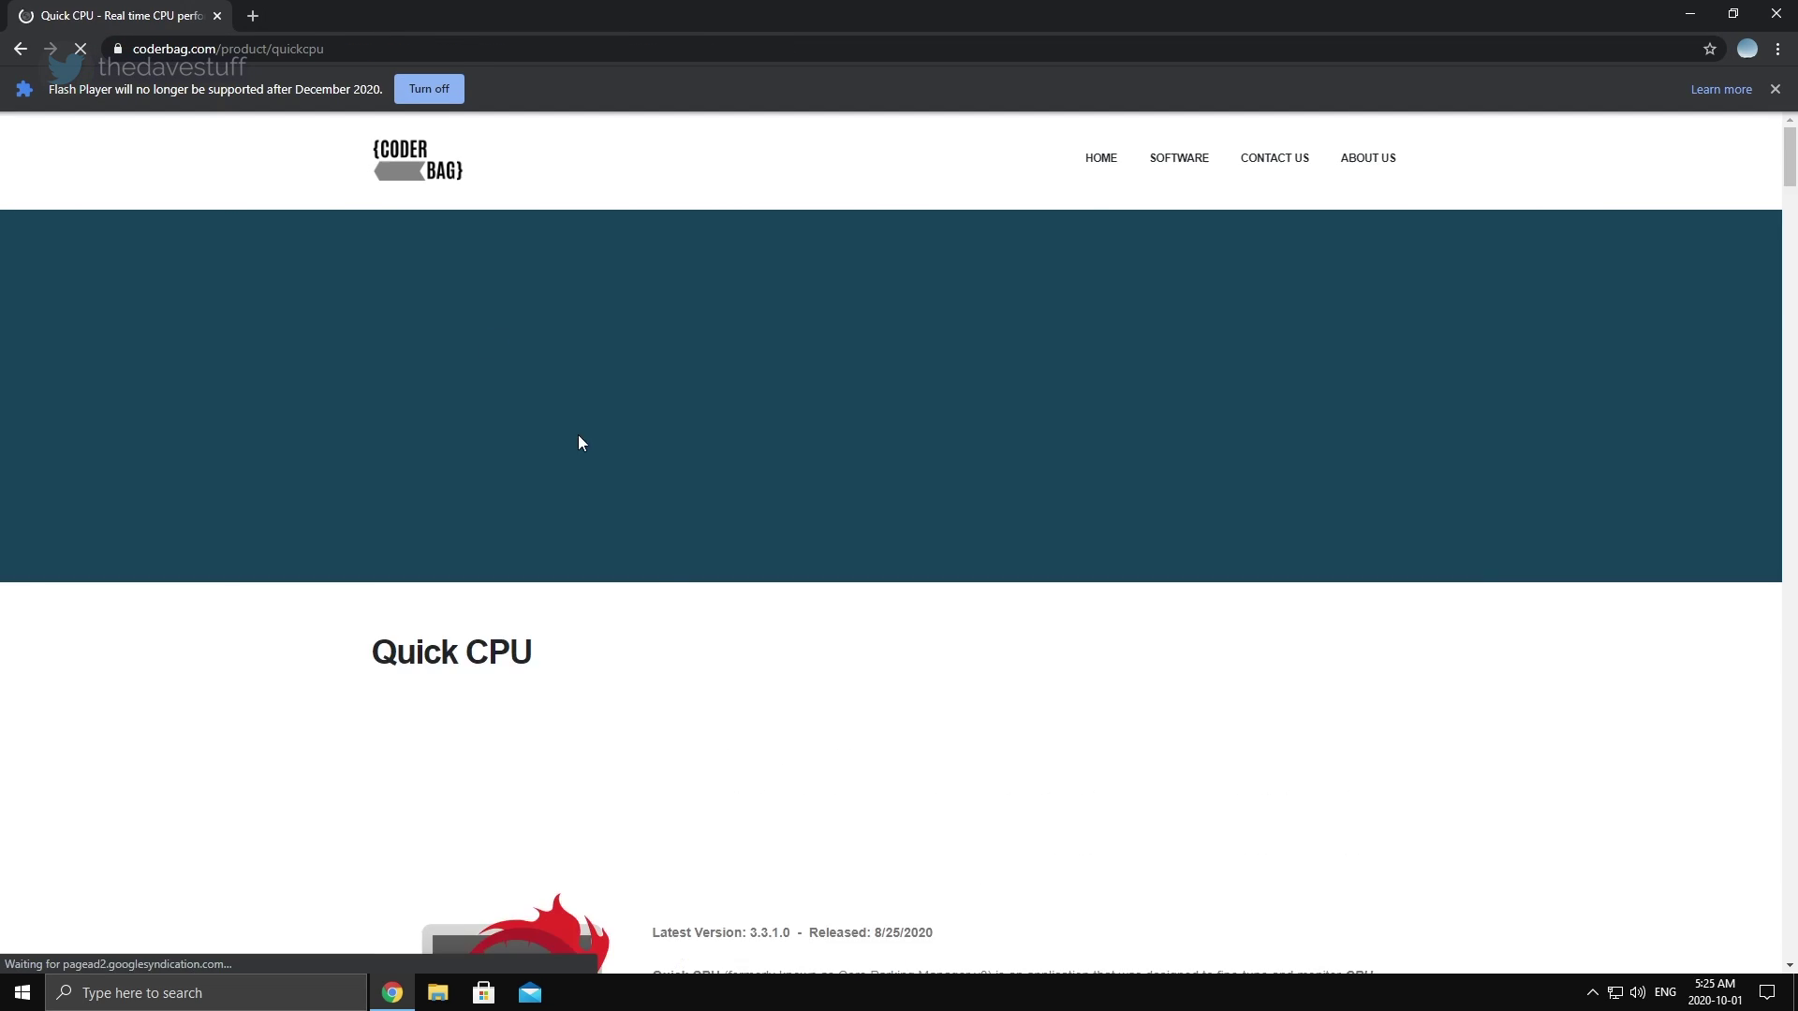
Download the Quick CPU x64 installer from coderbag.com, install it and launch Quick CPU.
scroll(578, 443, down, 20)
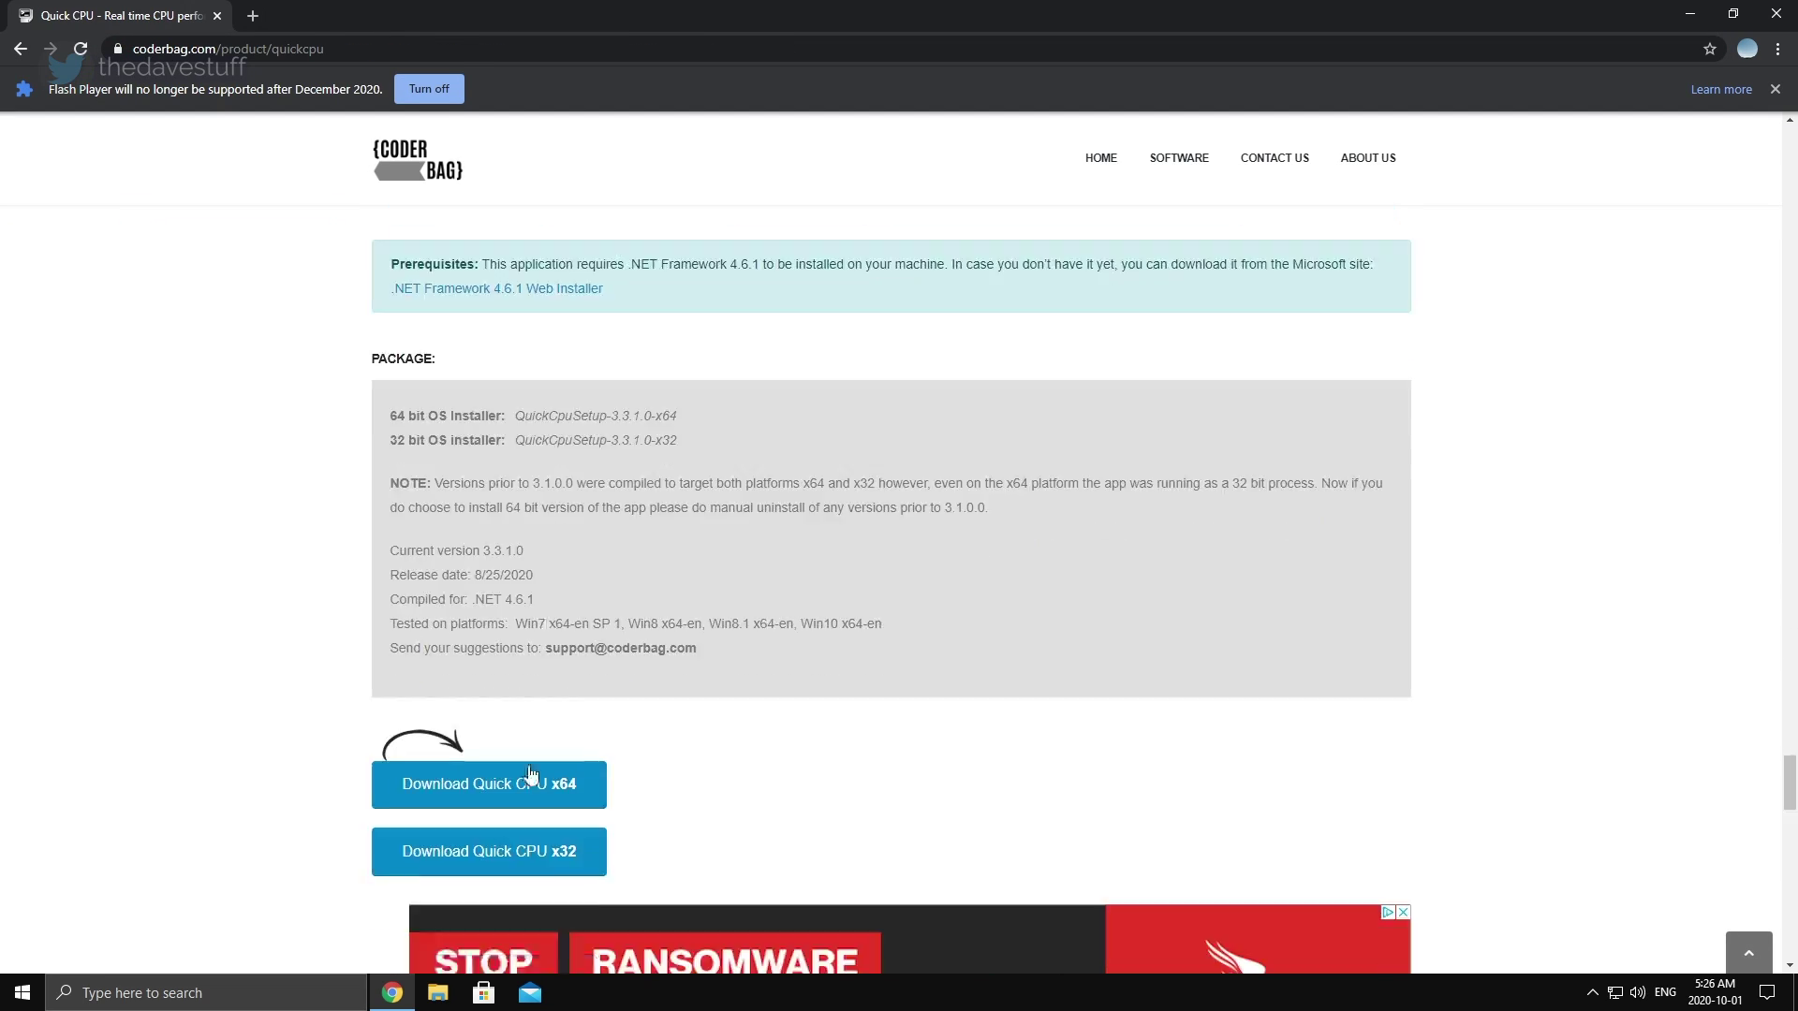
click(488, 784)
double_click(1077, 205)
click(891, 522)
click(995, 642)
click(697, 597)
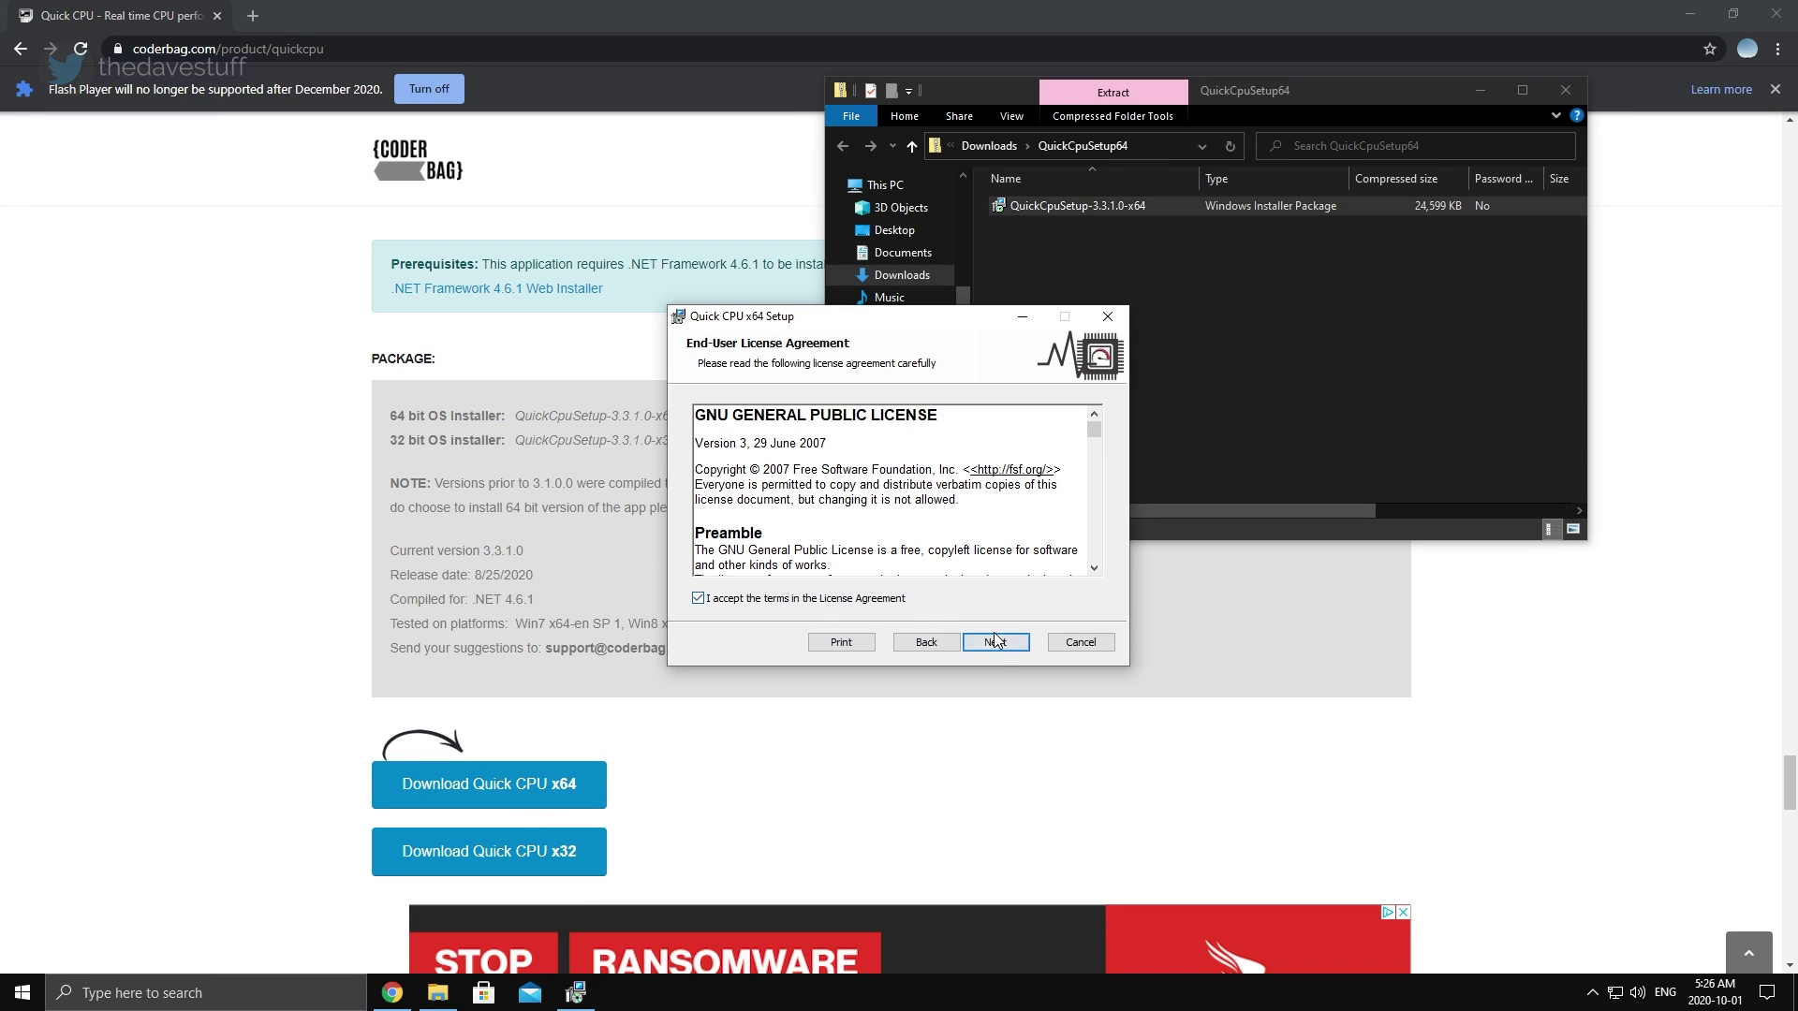
click(995, 642)
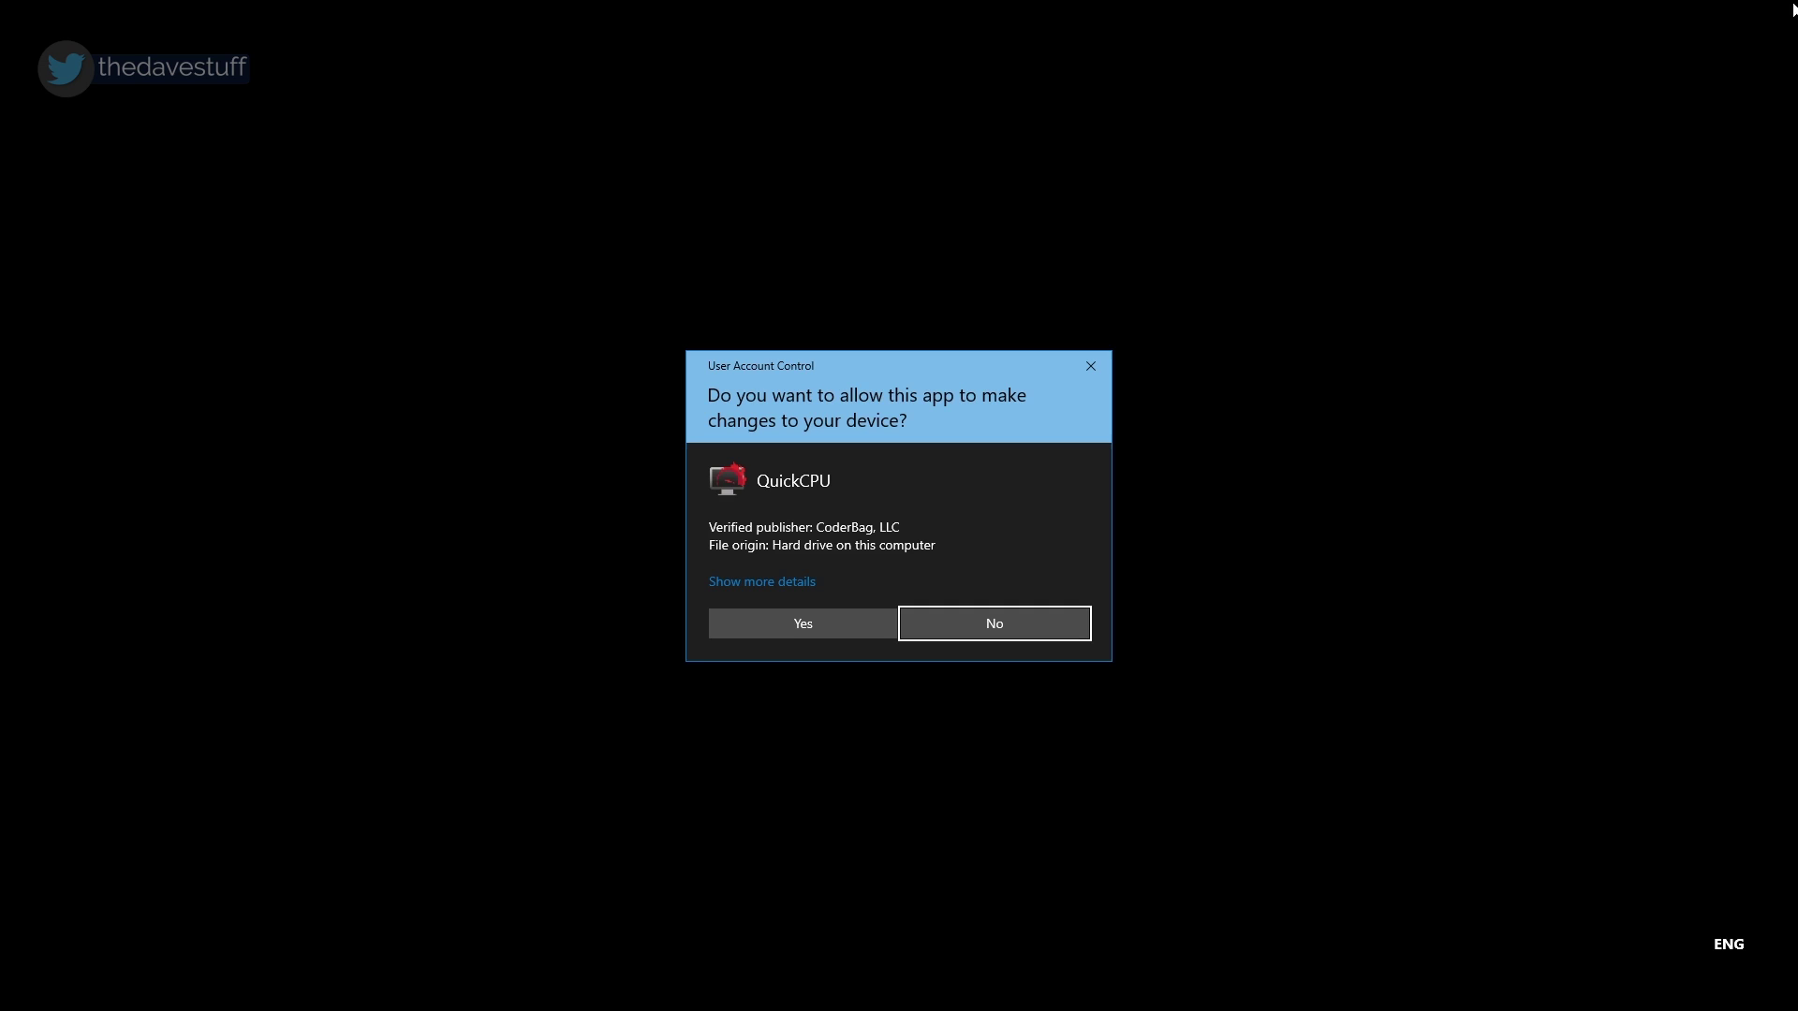
click(806, 622)
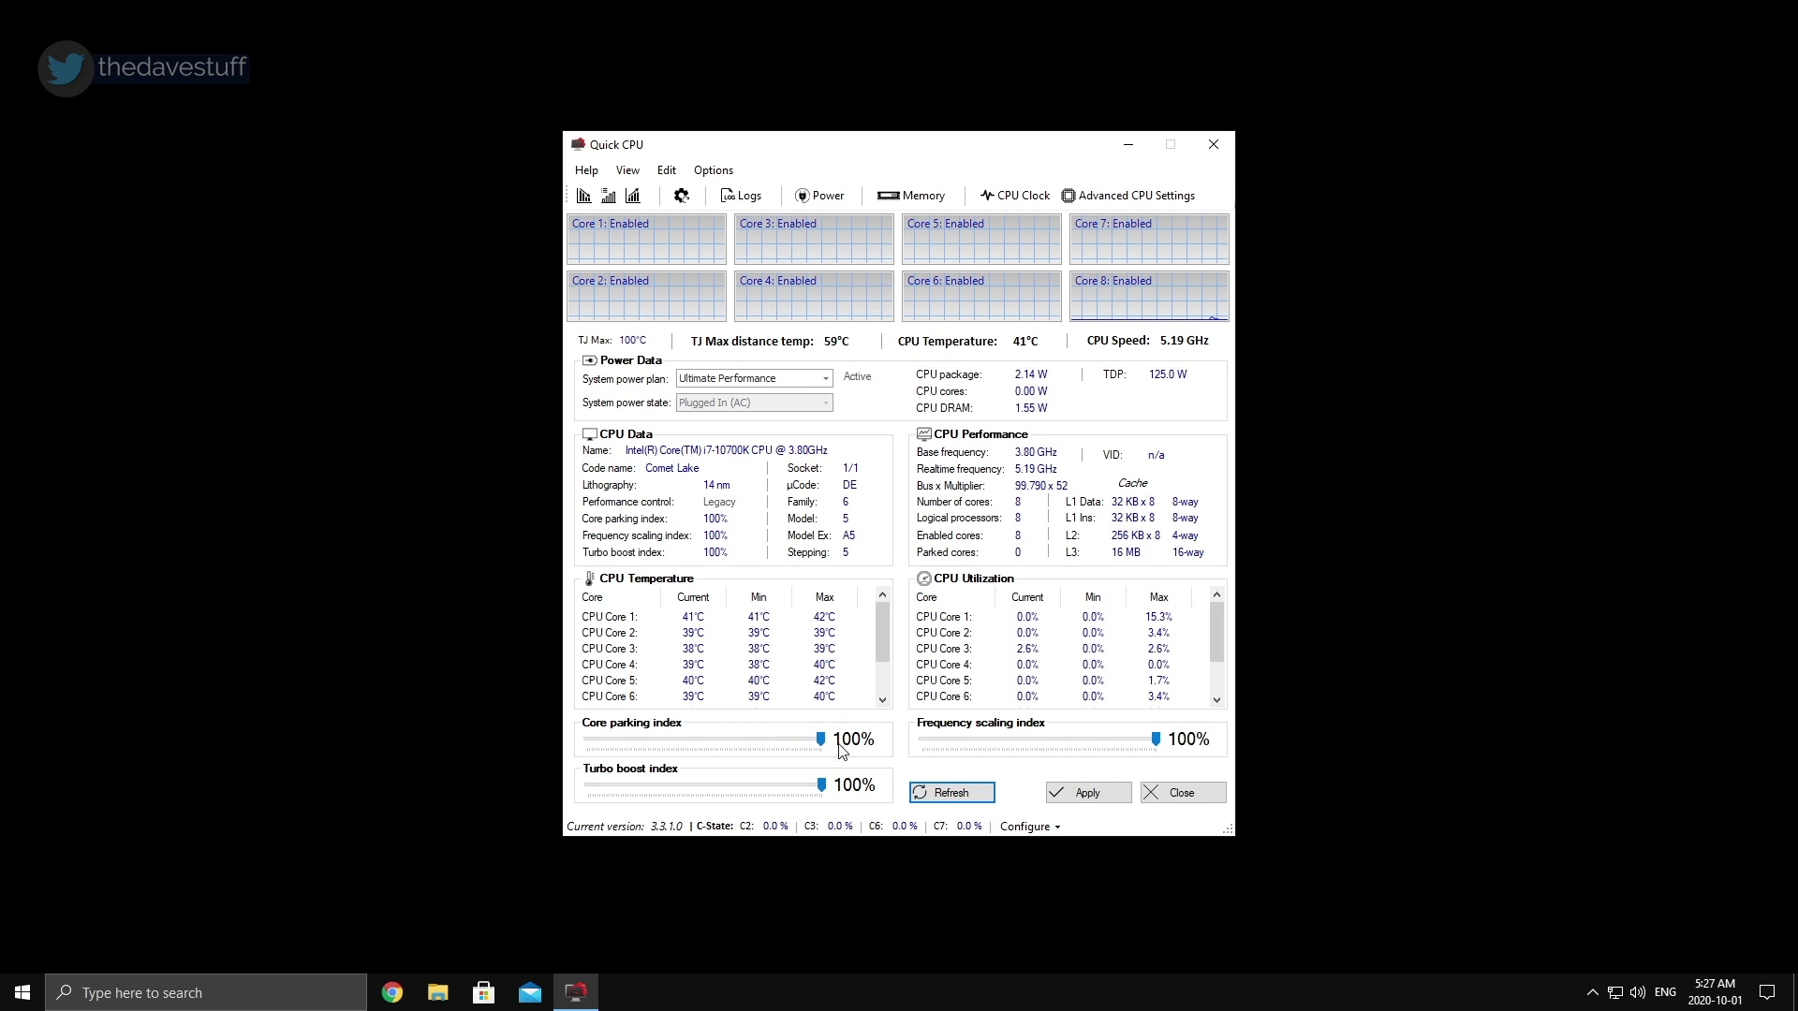
Close Quick CPU with core parking, frequency scaling and turbo boost left at 100%.
click(1189, 798)
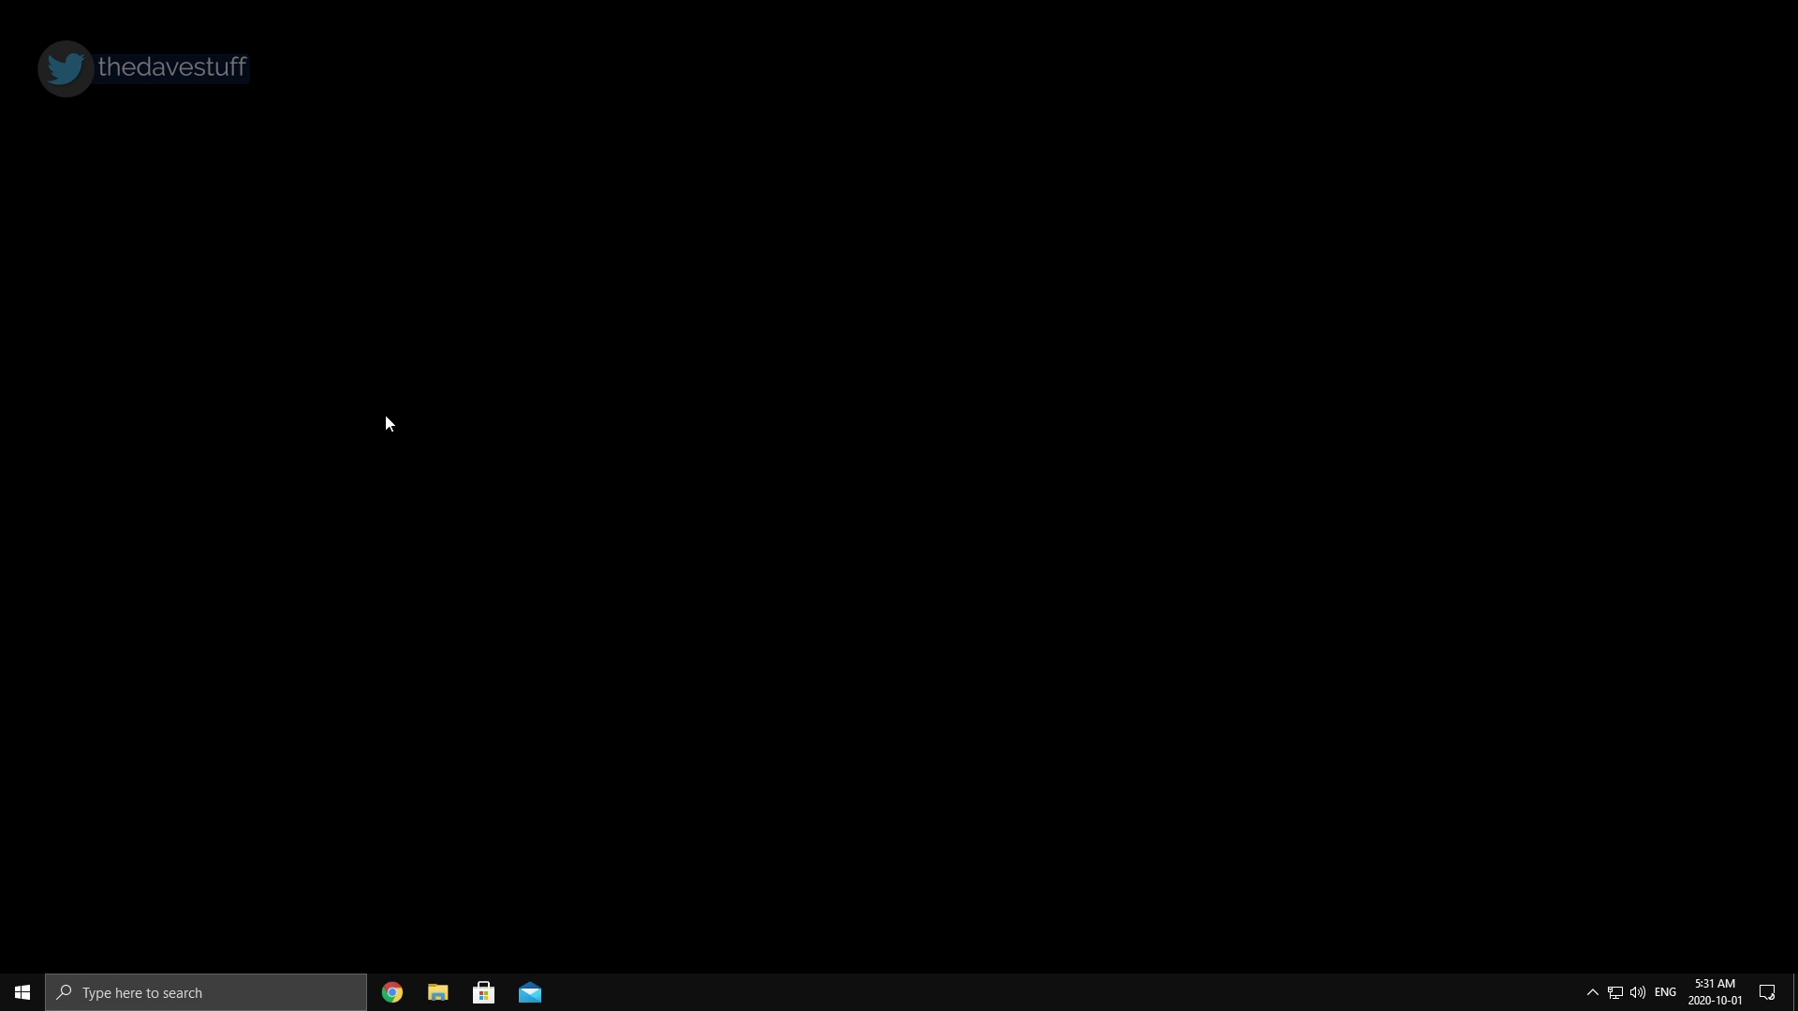
Open Display > Graphics settings and toggle hardware-accelerated GPU scheduling on, then back off.
click(22, 993)
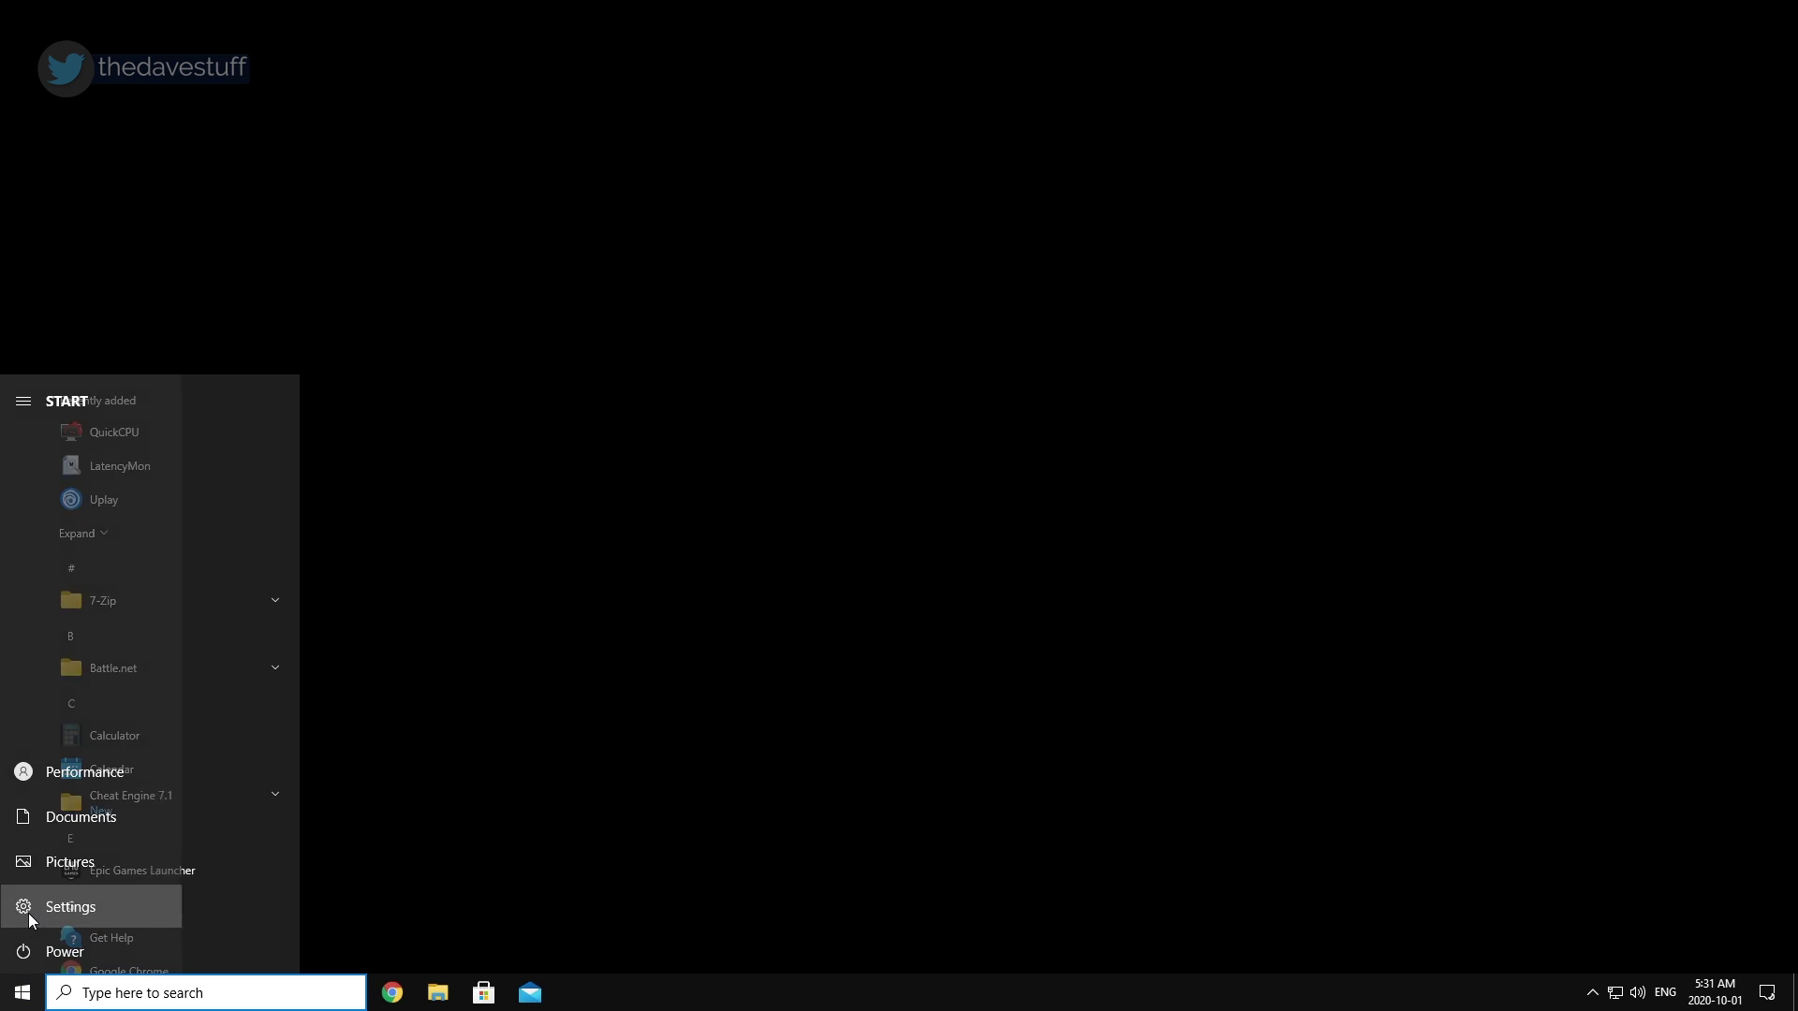
click(28, 913)
click(301, 330)
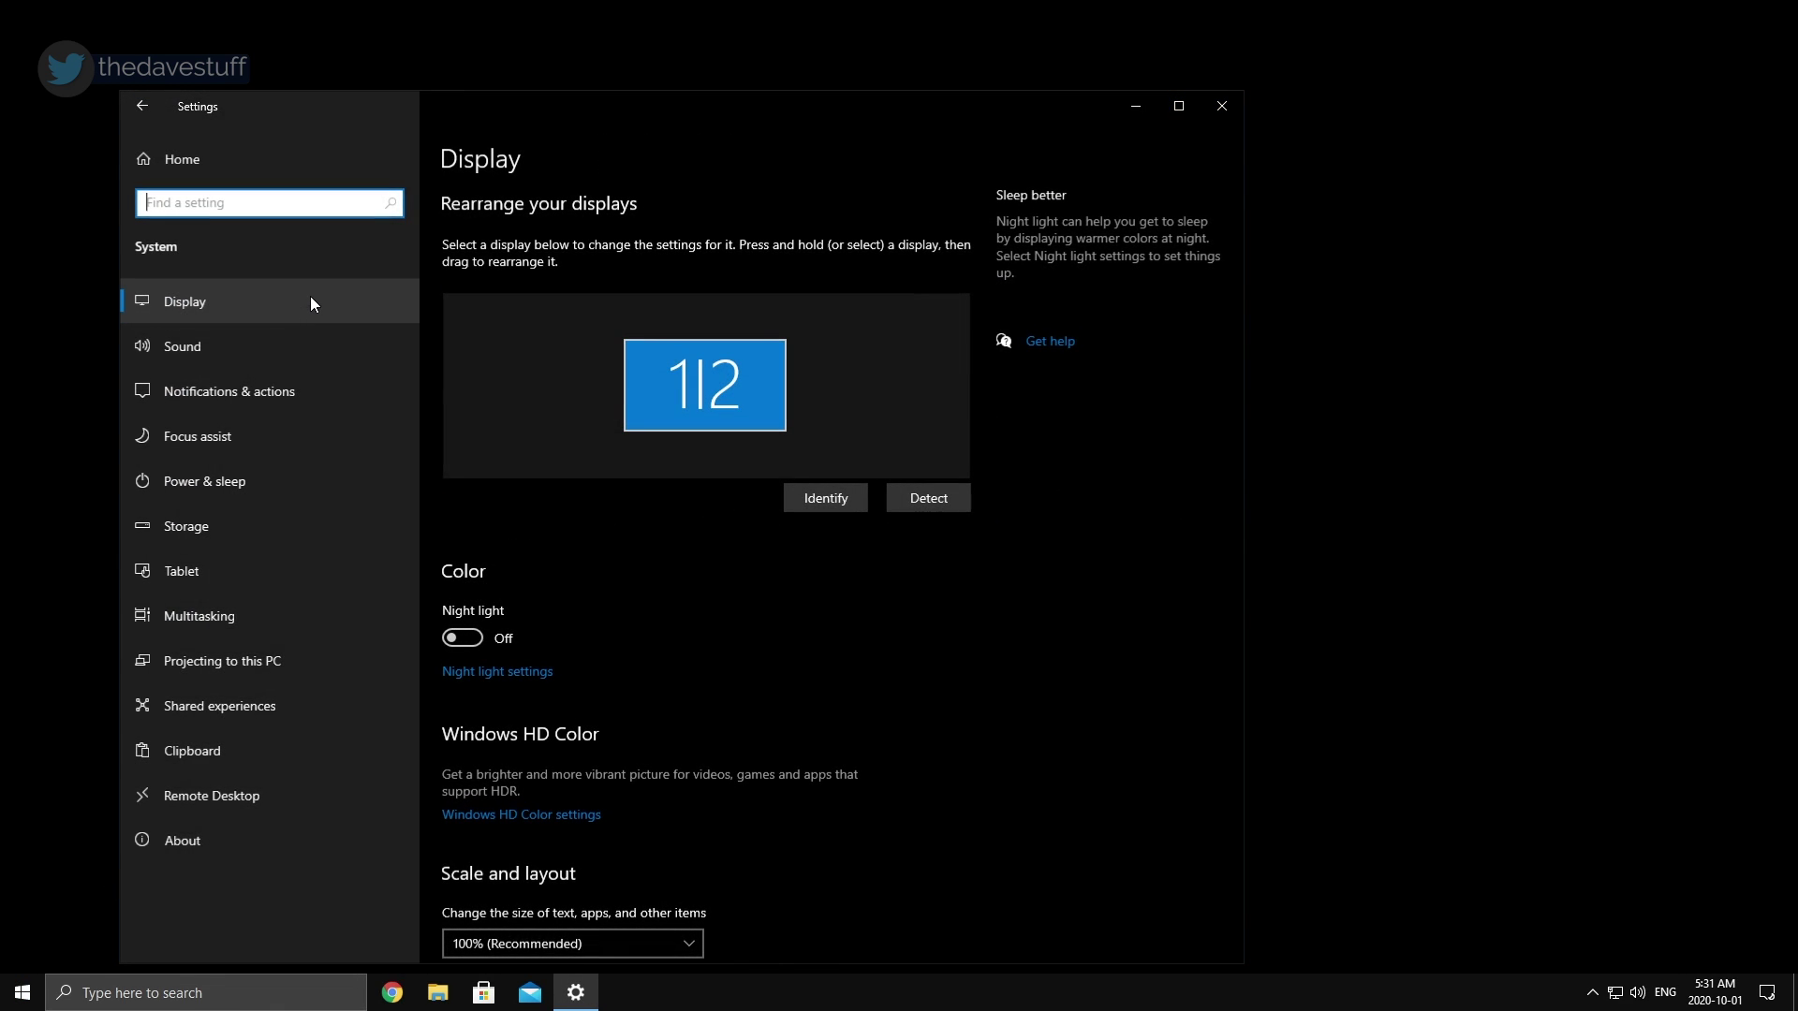
scroll(721, 758, down, 5)
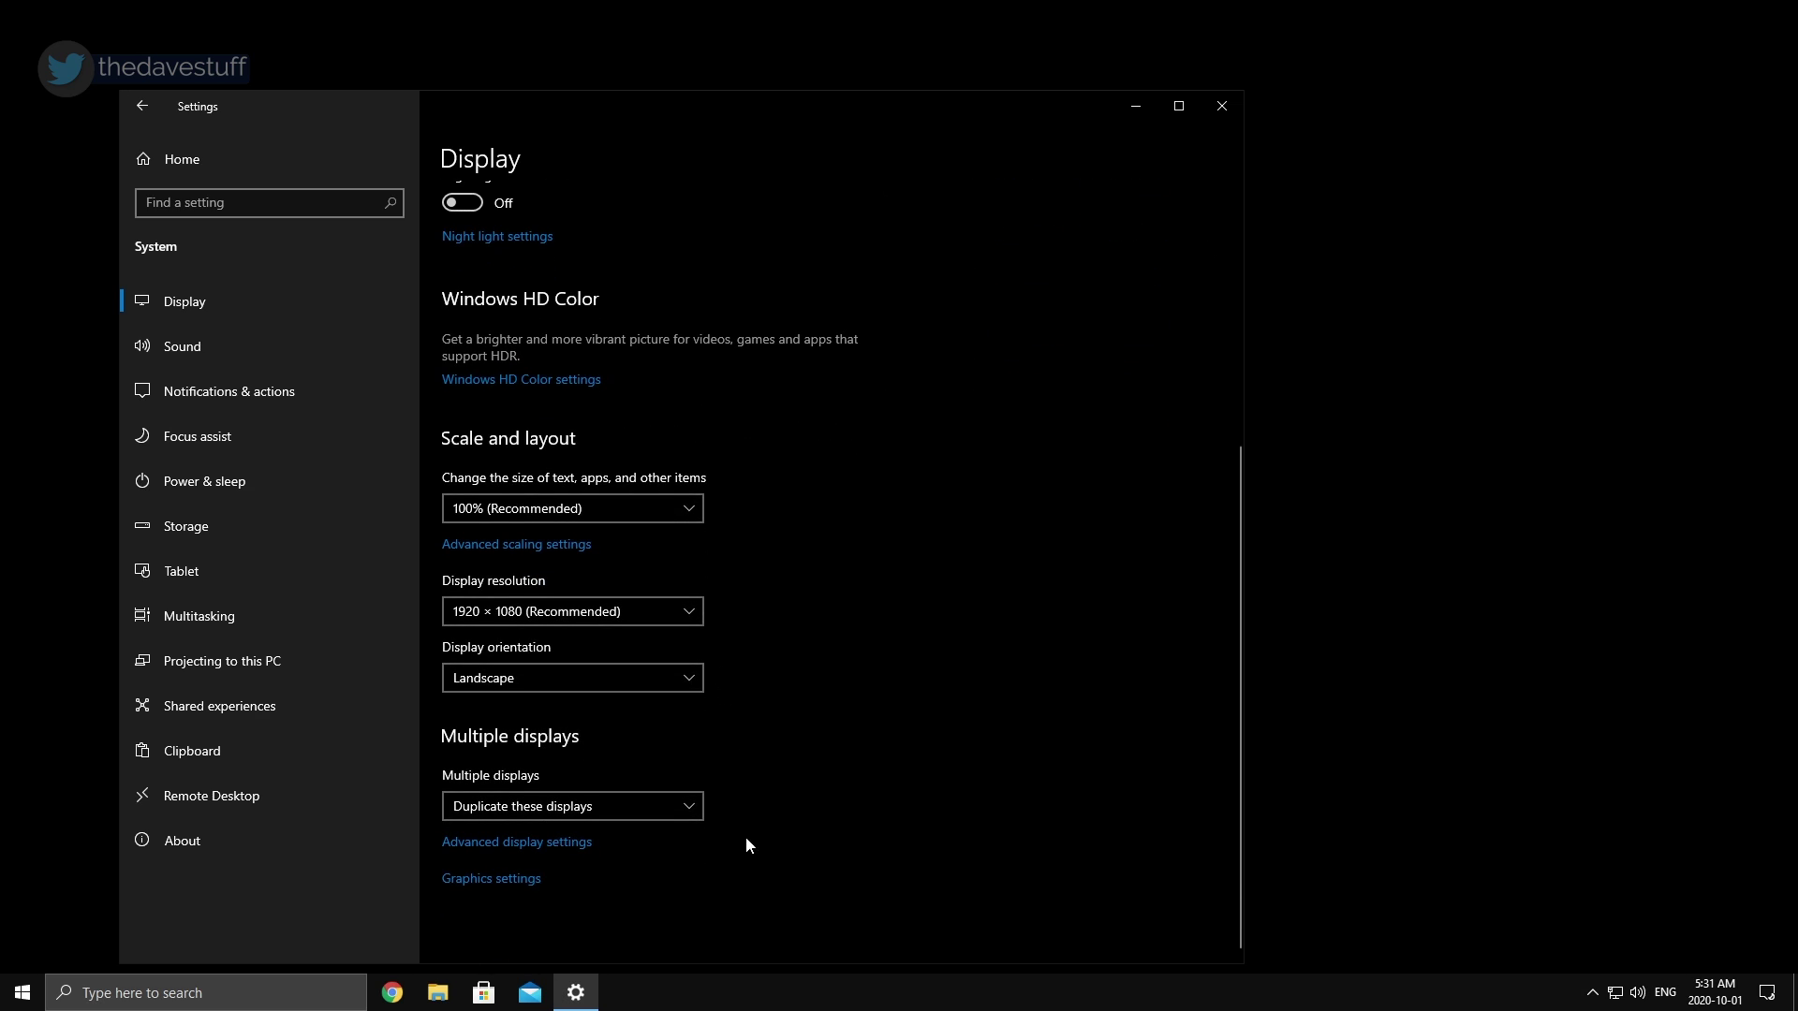
click(506, 876)
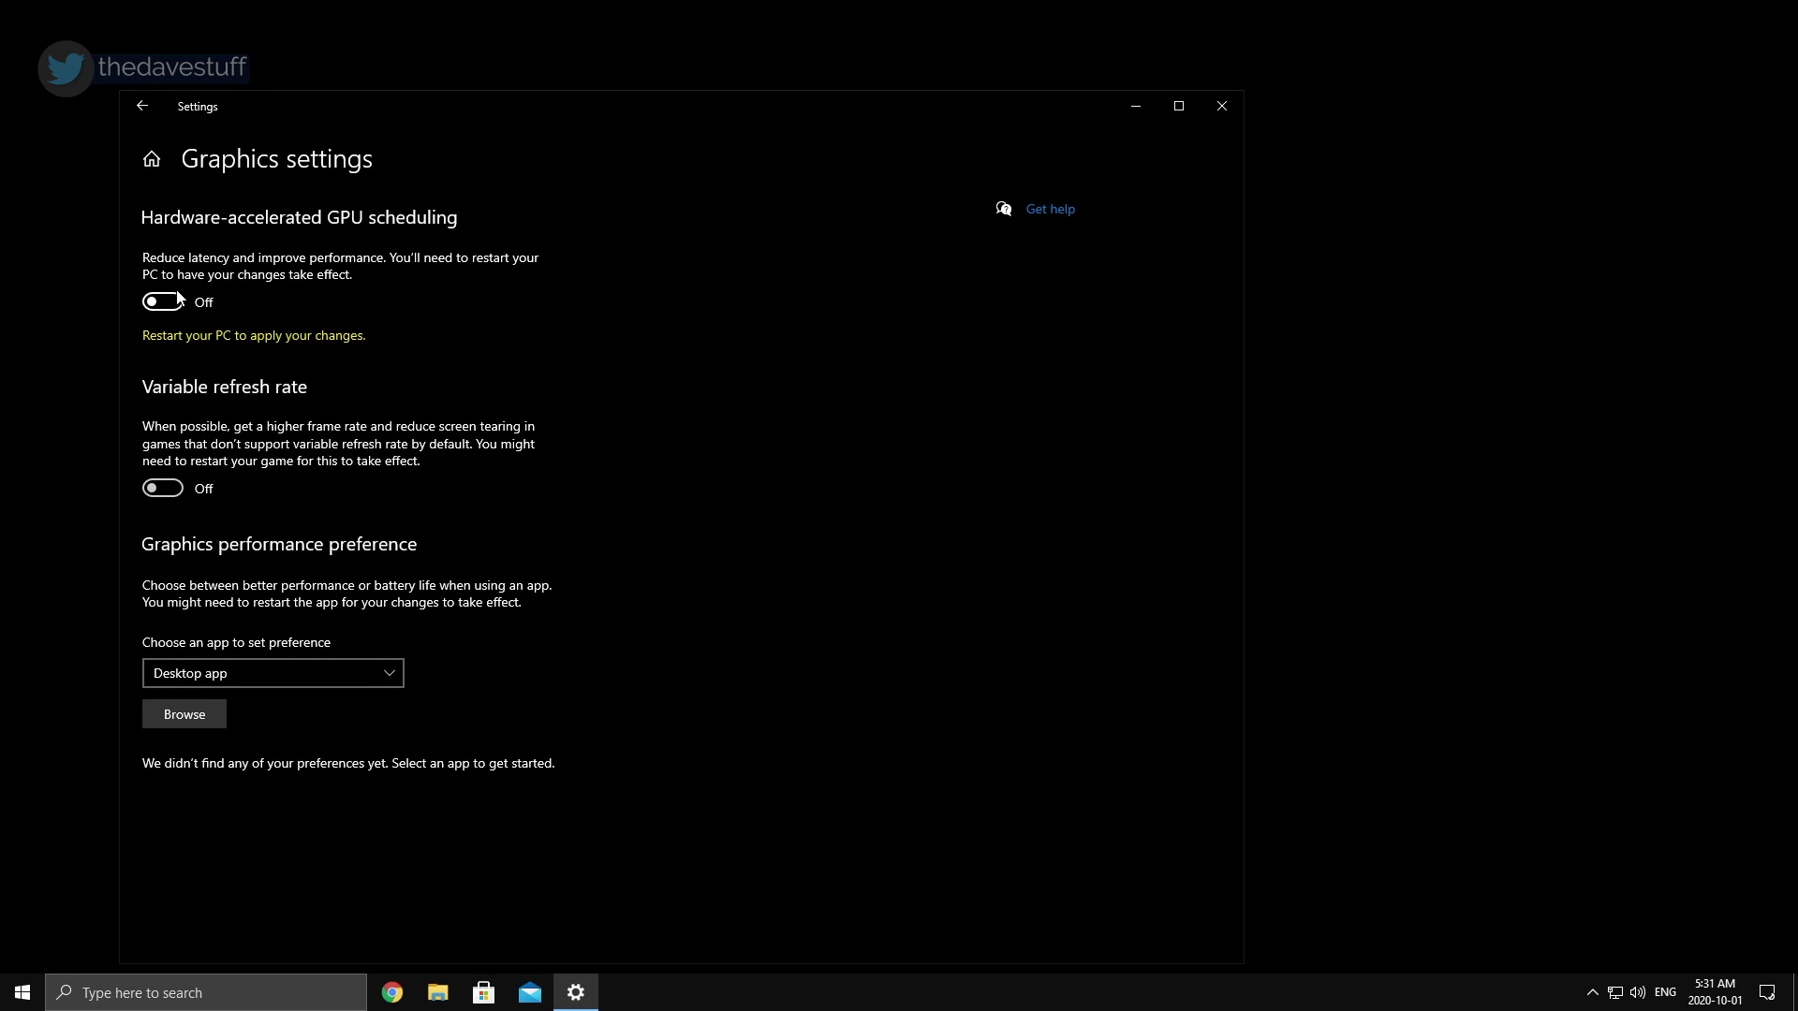
click(174, 307)
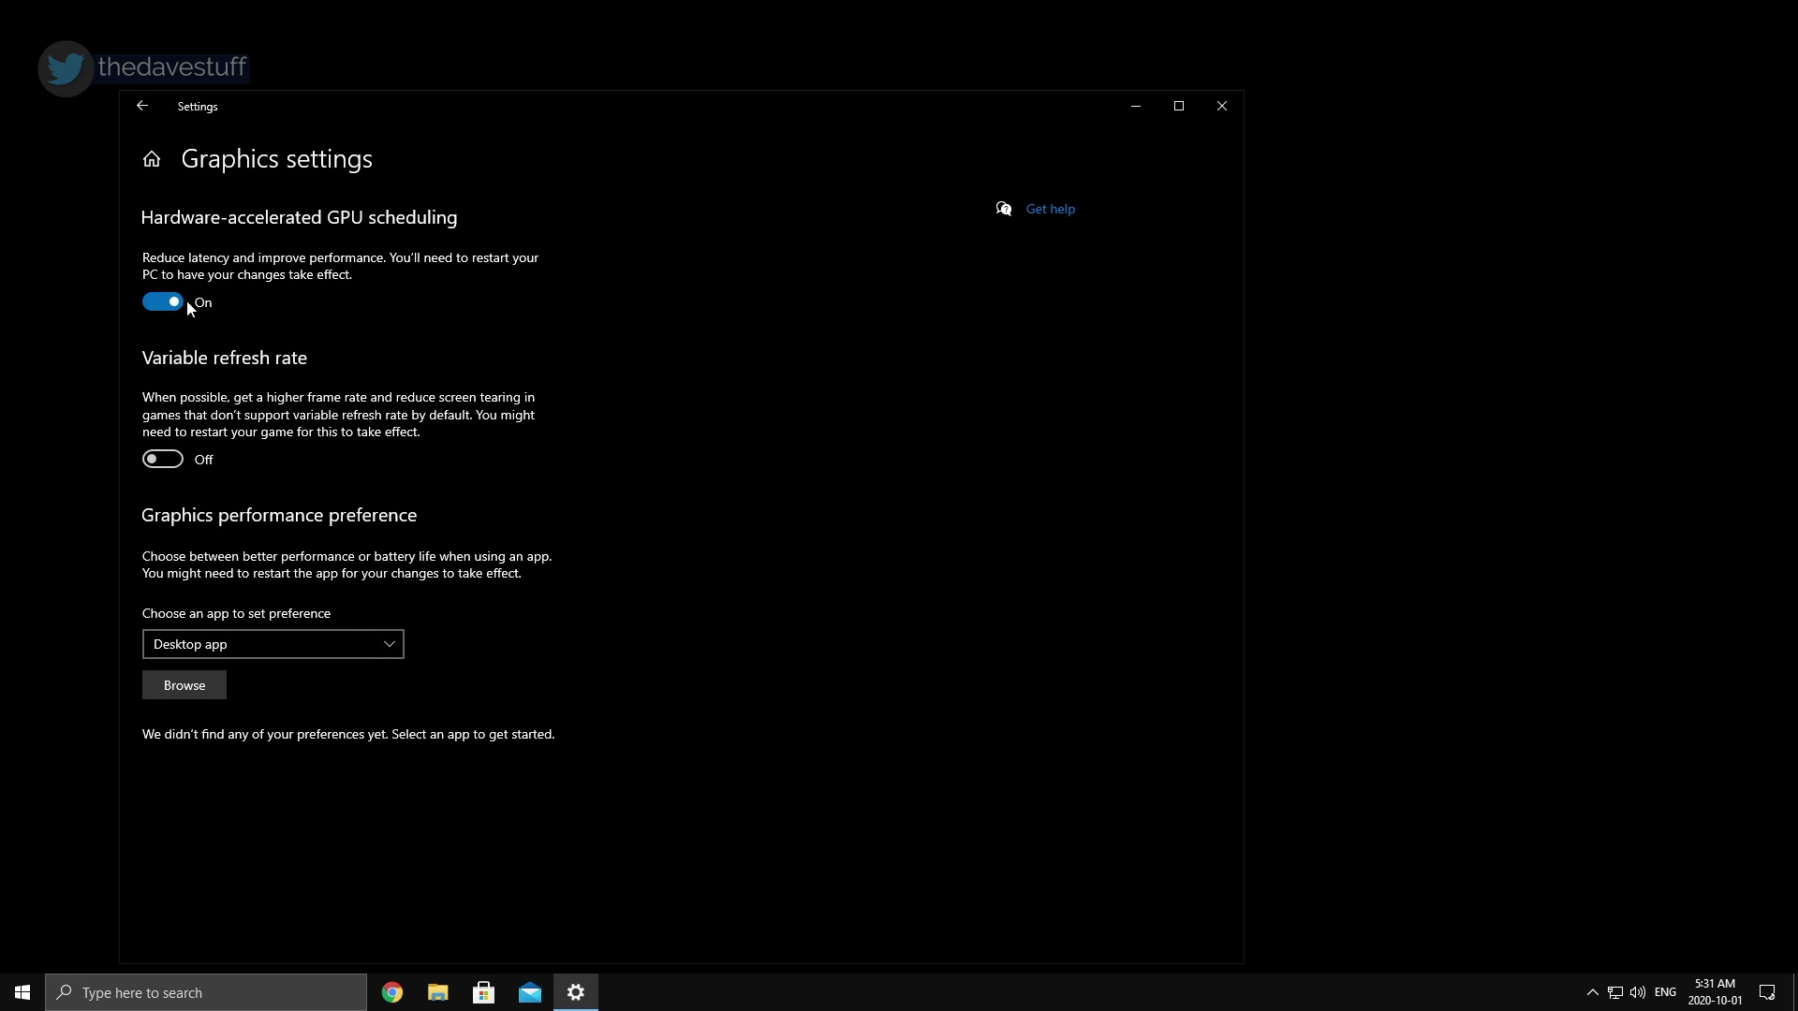
click(187, 307)
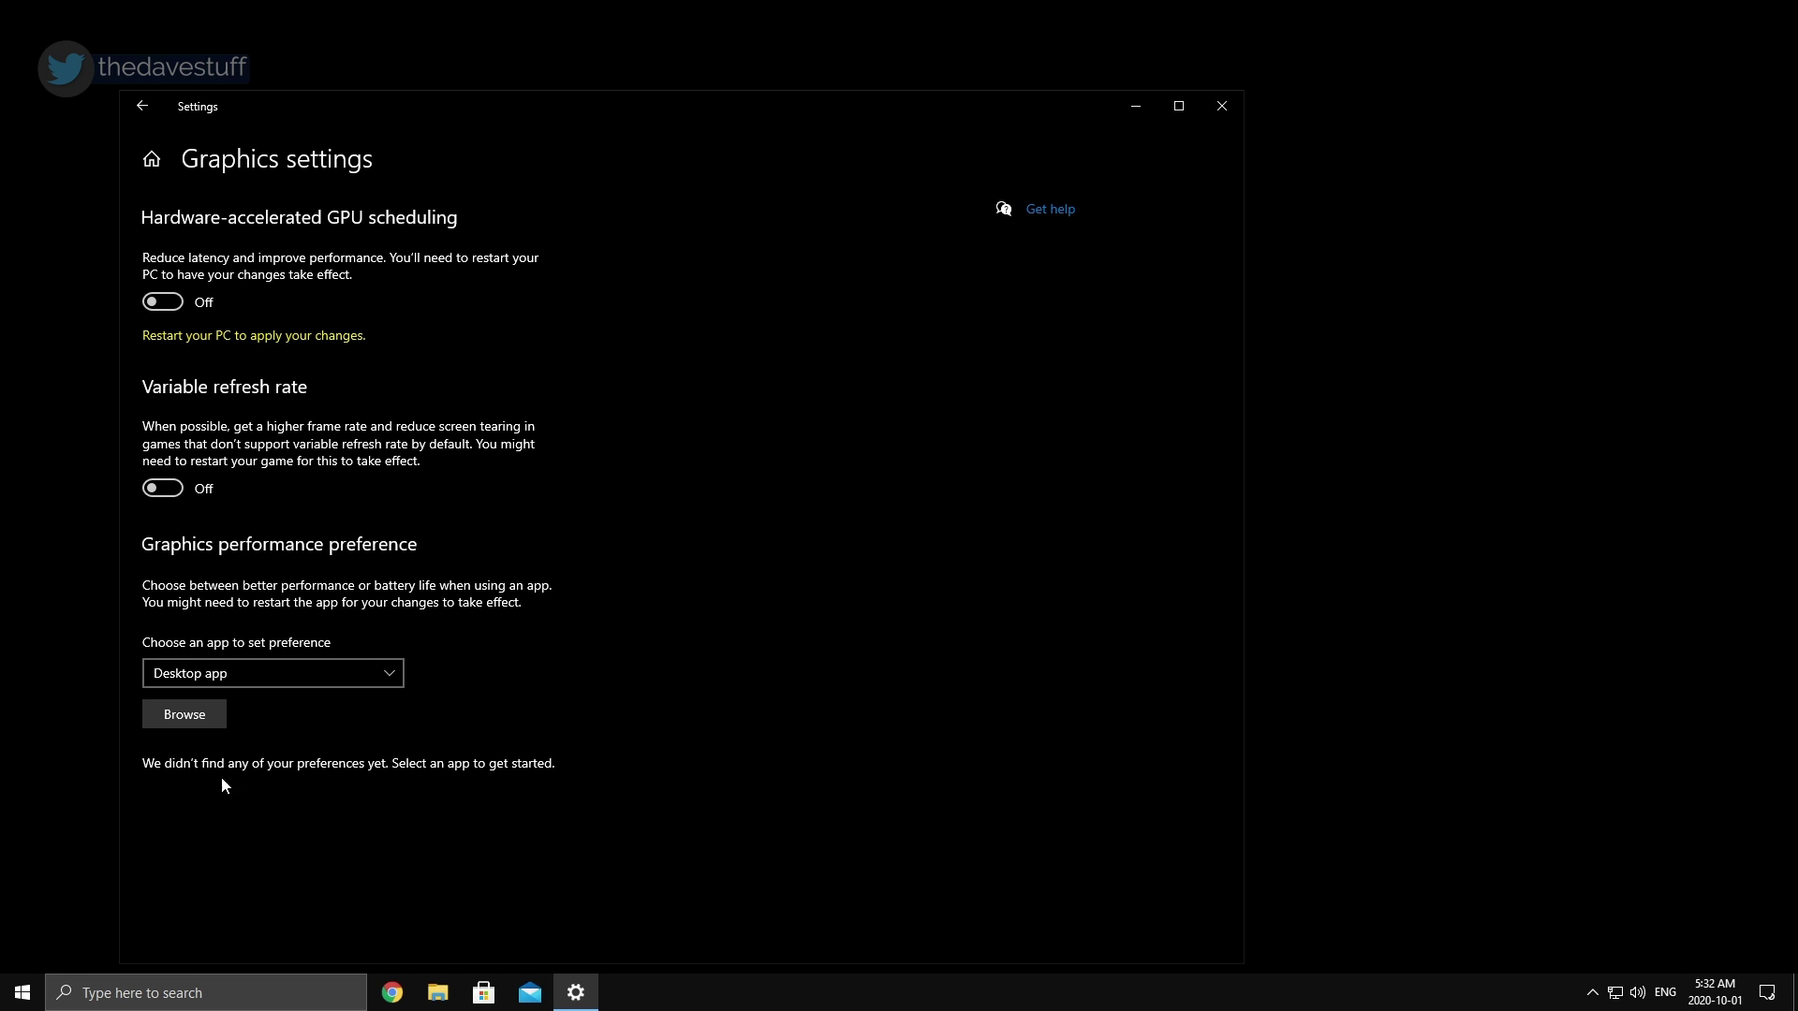
Add C:\Windows\explorer.exe to the graphics performance preference list.
click(206, 717)
click(375, 136)
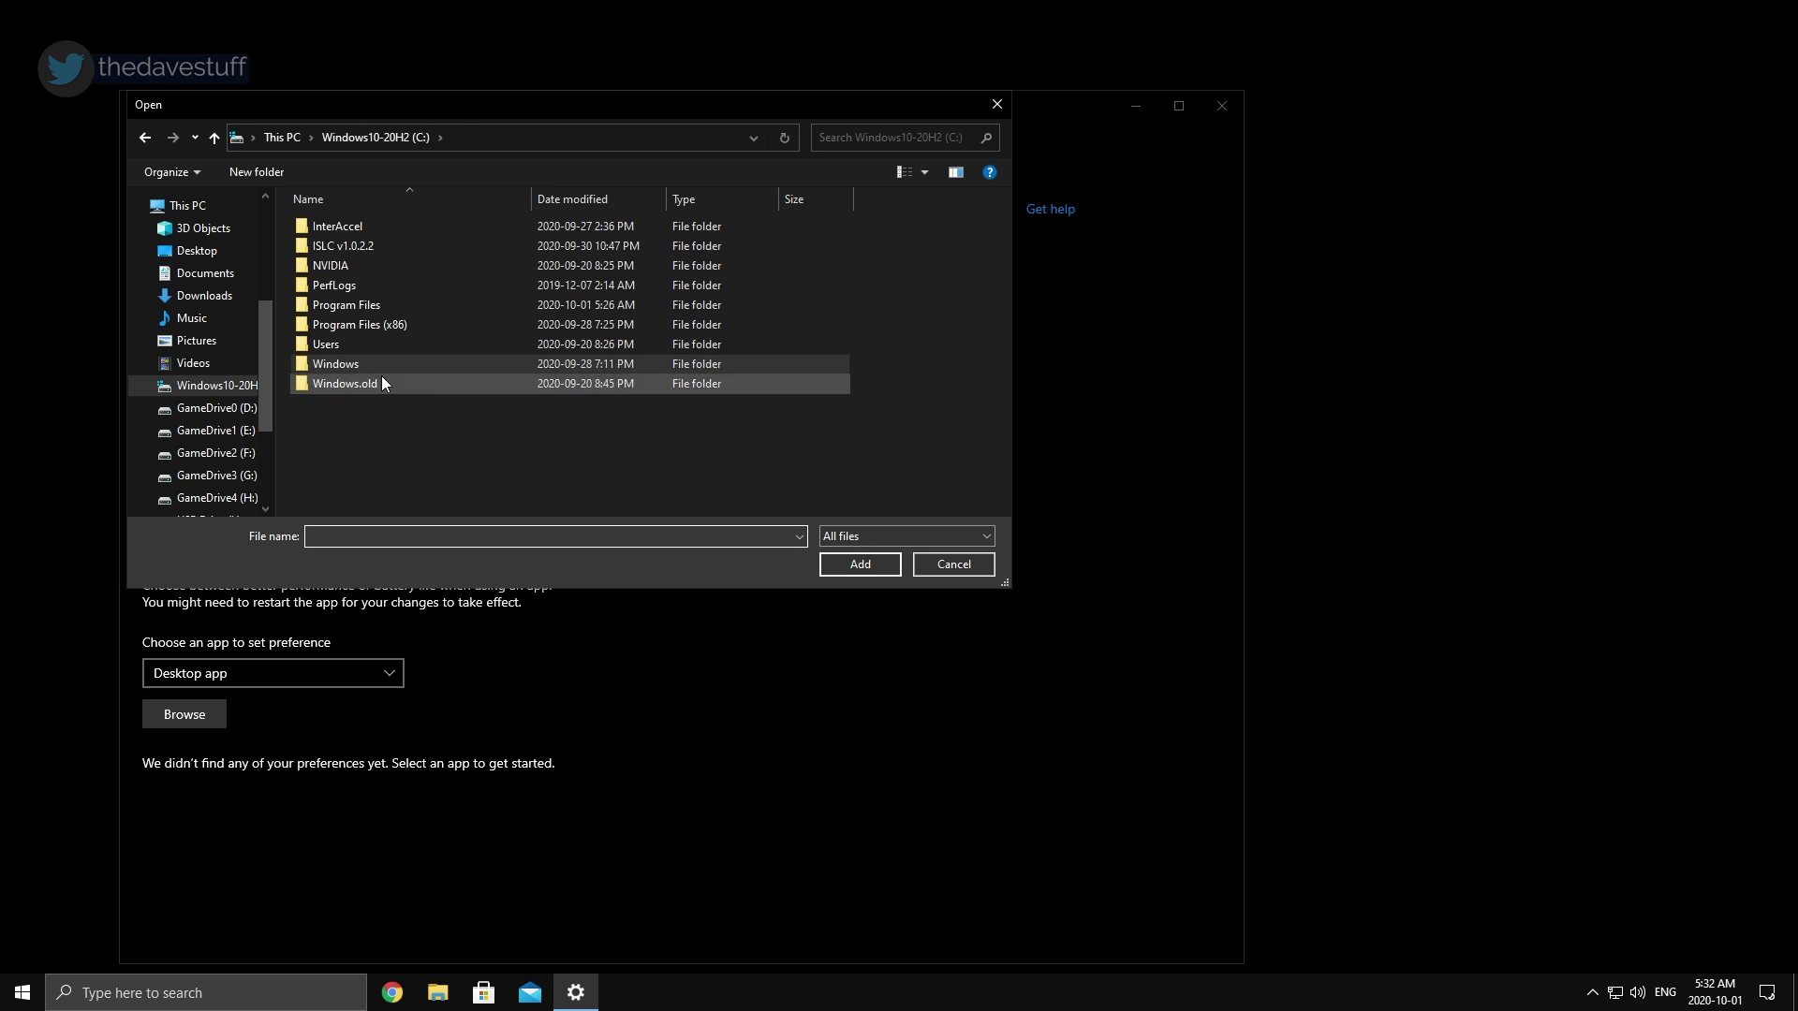
double_click(380, 374)
scroll(419, 440, down, 18)
scroll(425, 457, down, 3)
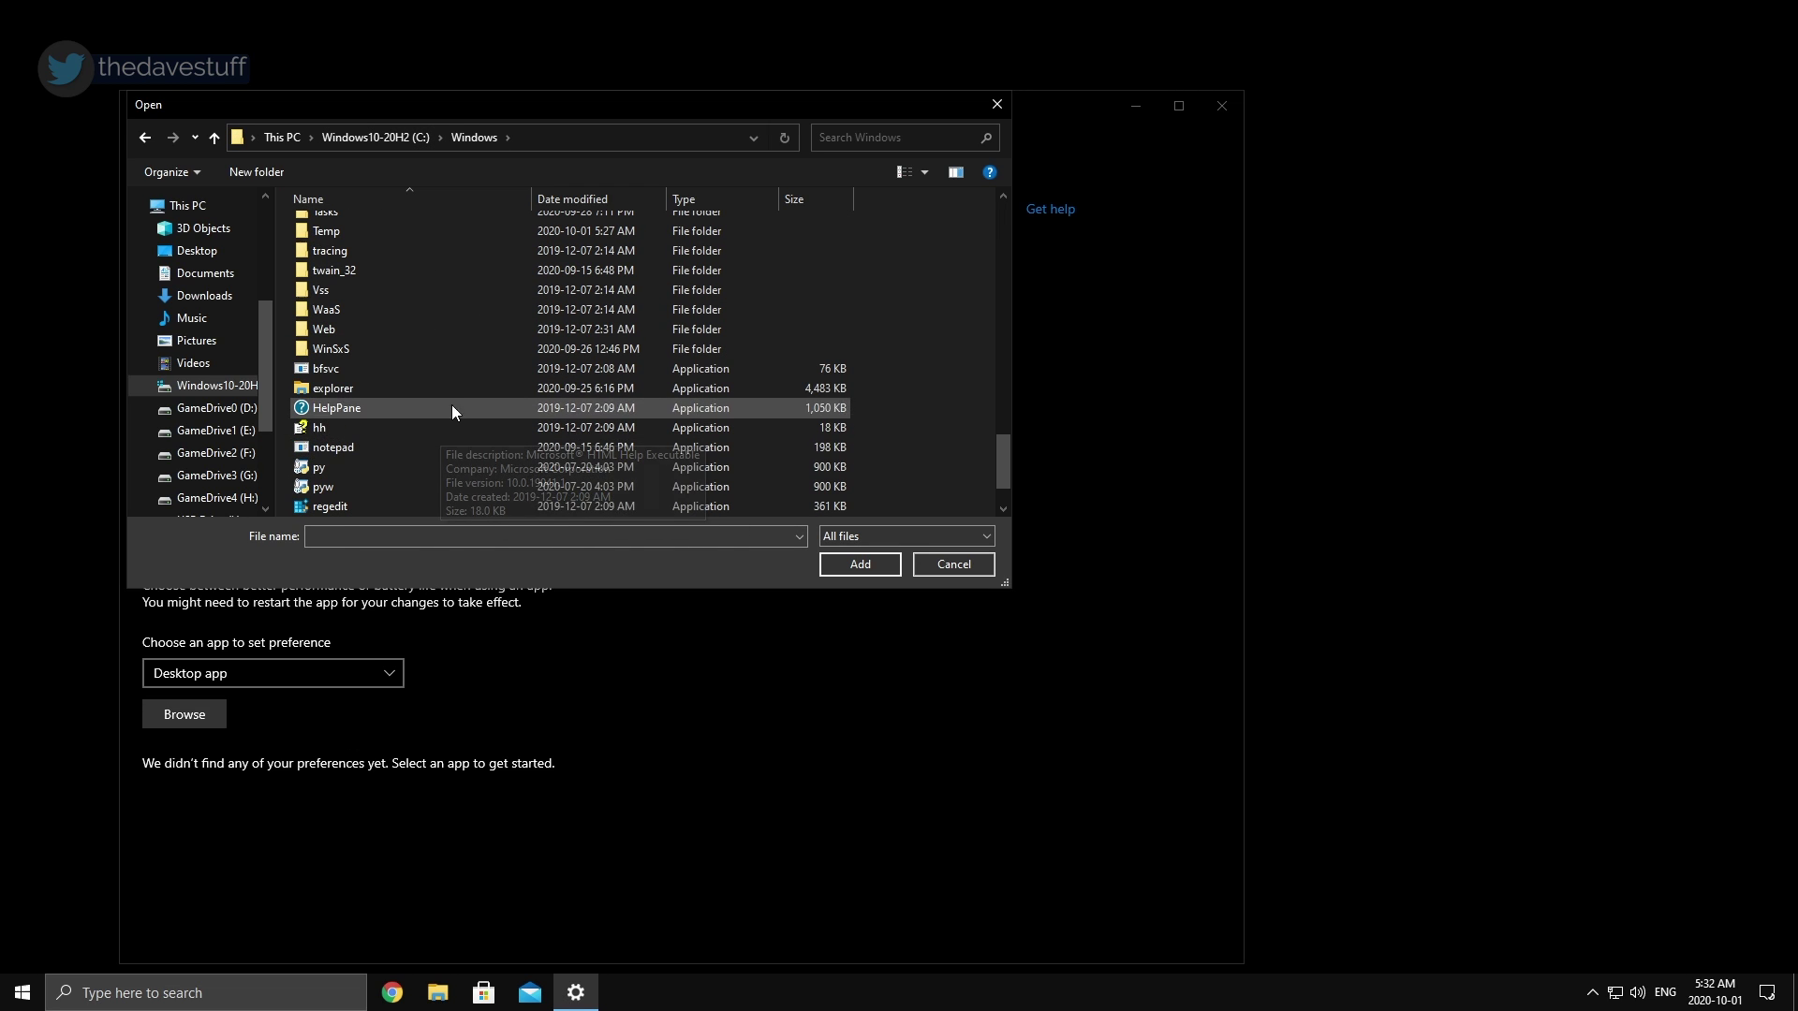
click(451, 404)
click(859, 563)
Set Windows Explorer's graphics preference to High performance and save it.
click(403, 846)
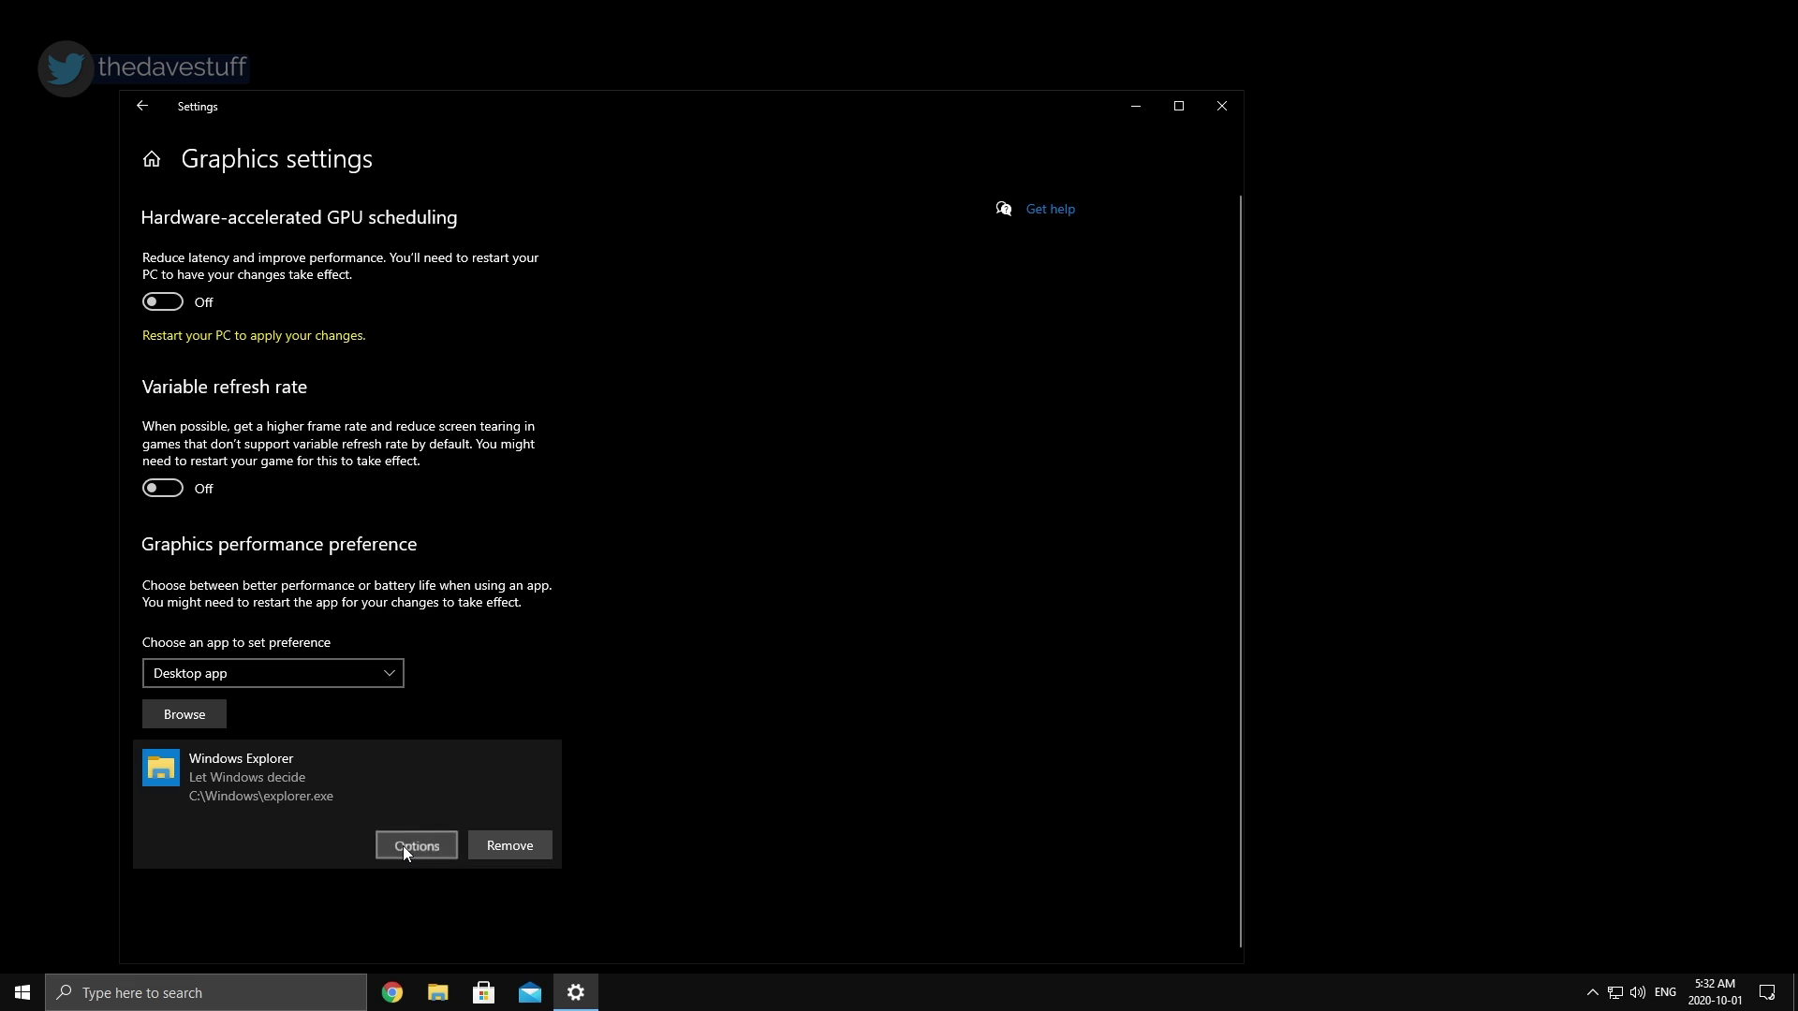
click(586, 571)
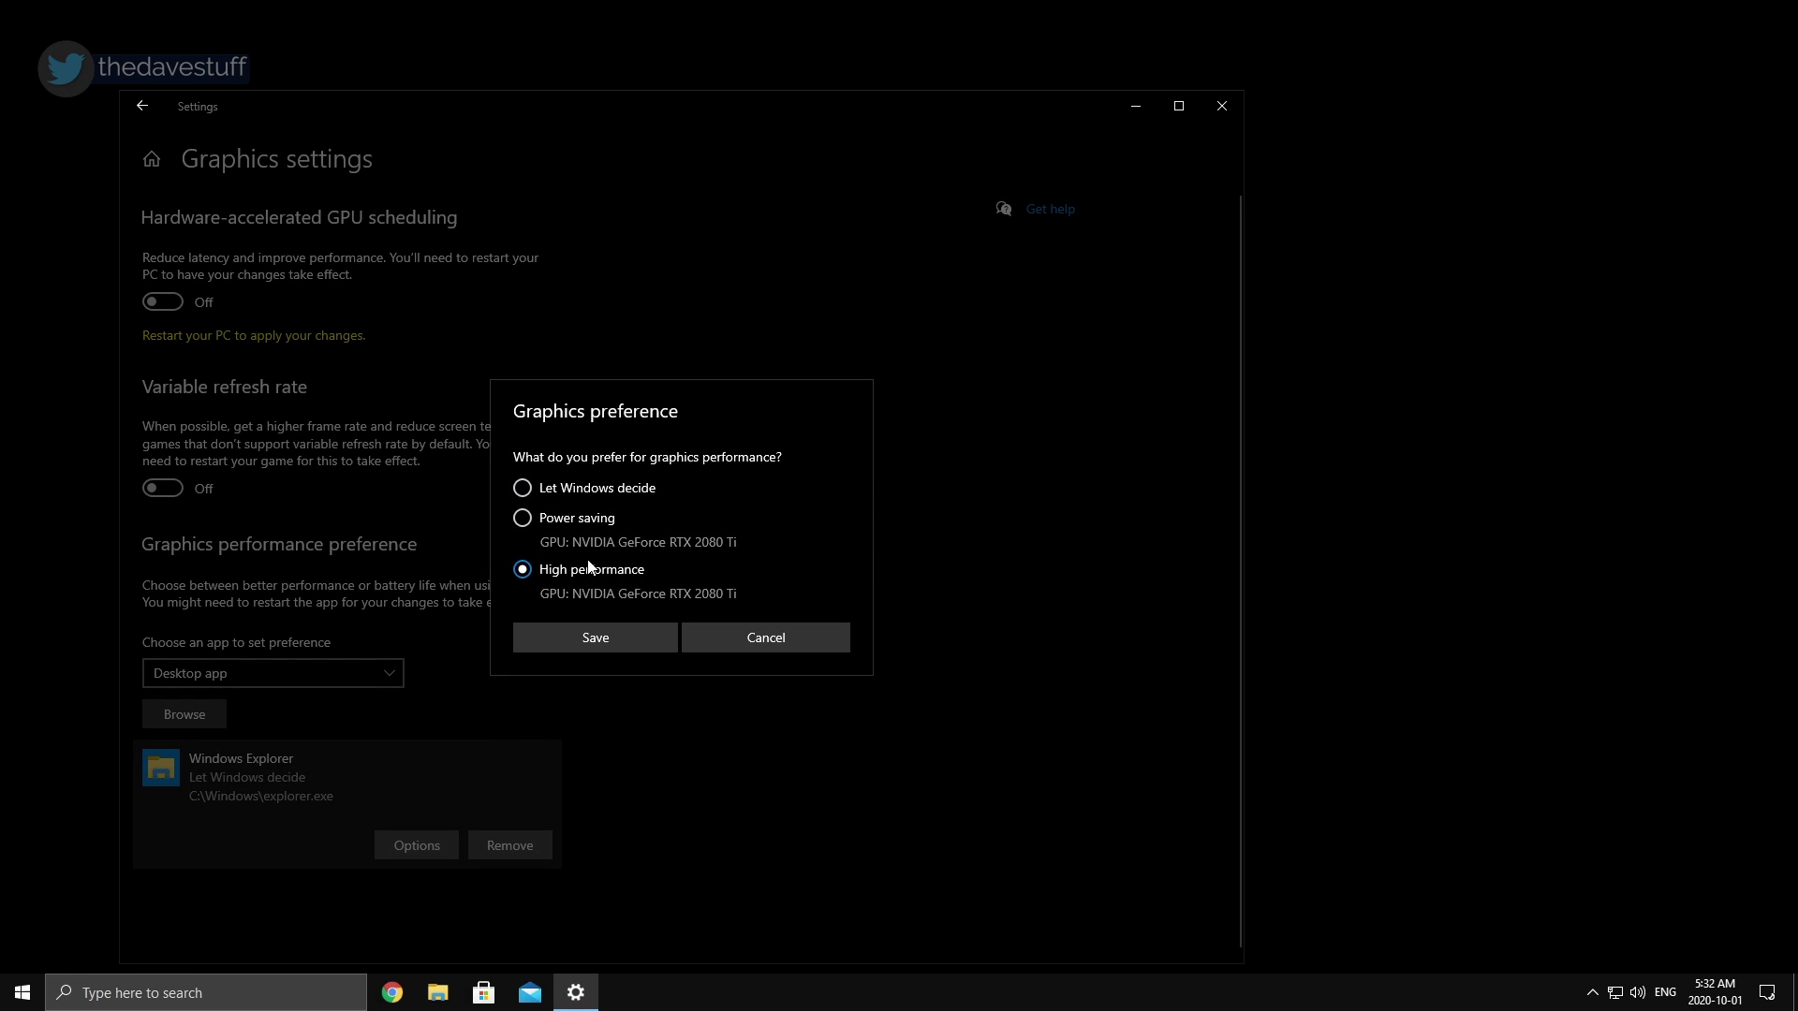
click(587, 636)
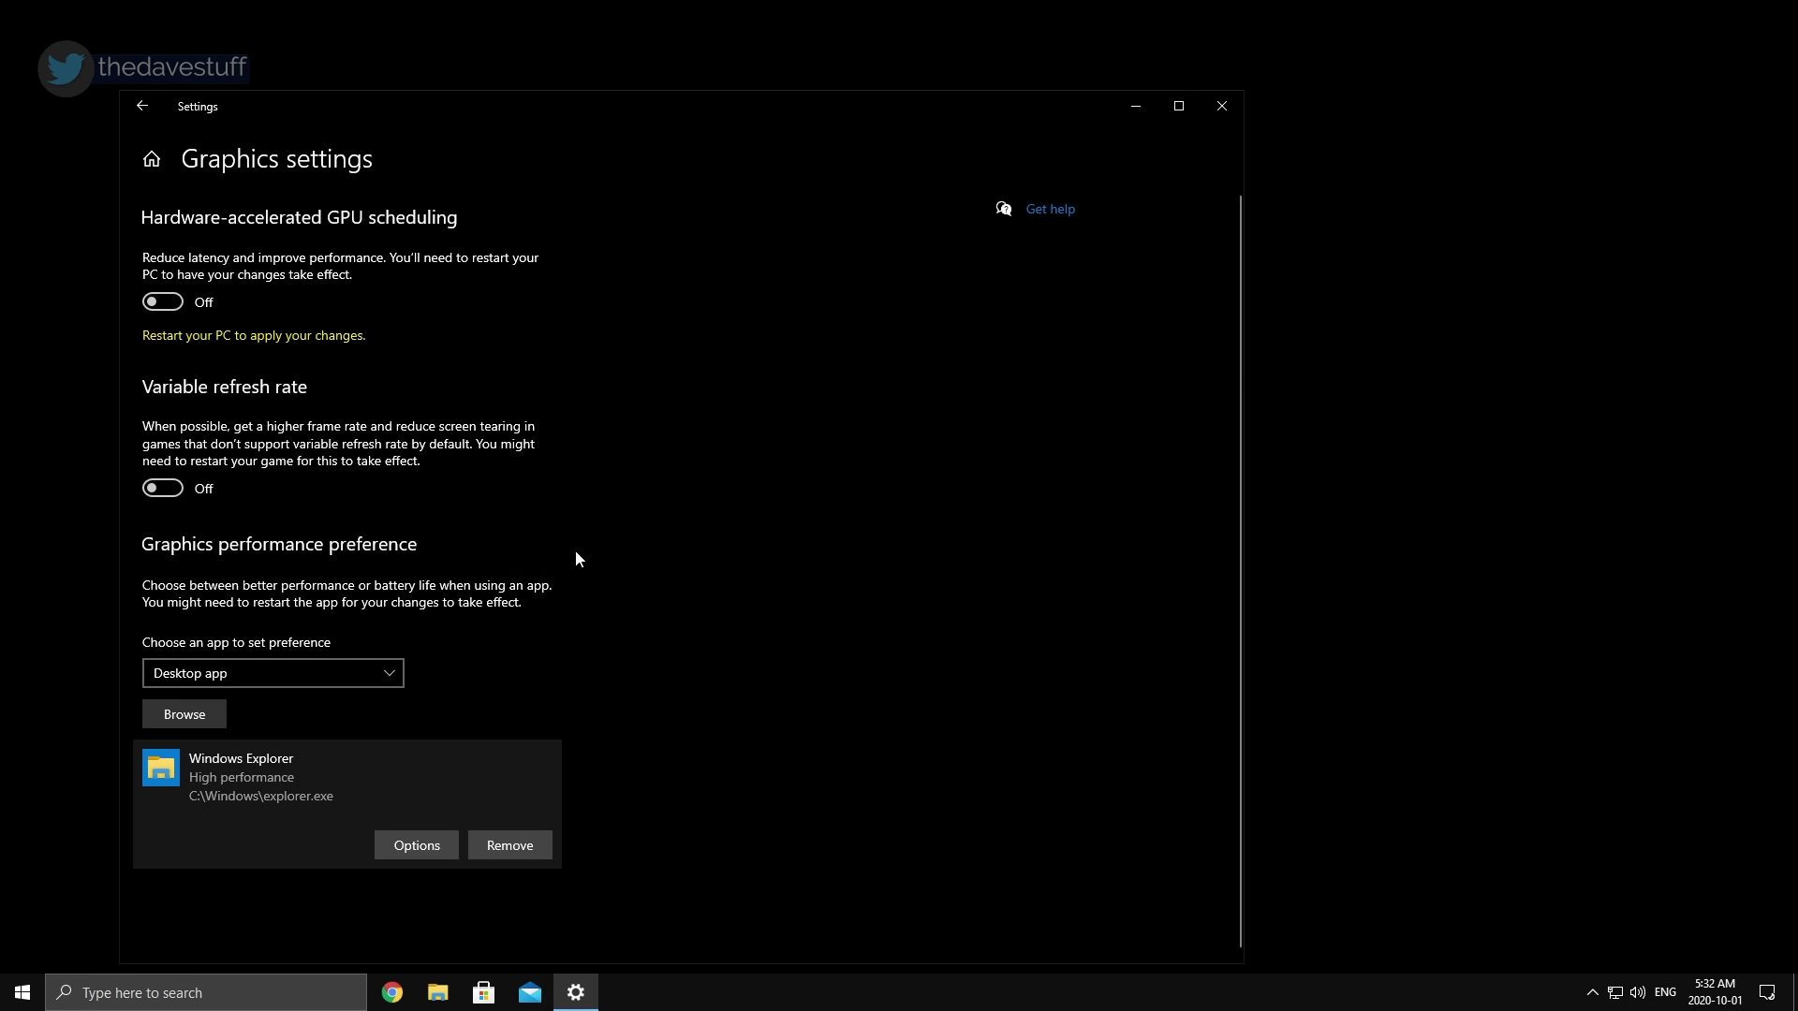
click(161, 105)
Open Notifications & actions and switch off the AutoPlay, Microsoft Store and Settings senders.
click(286, 403)
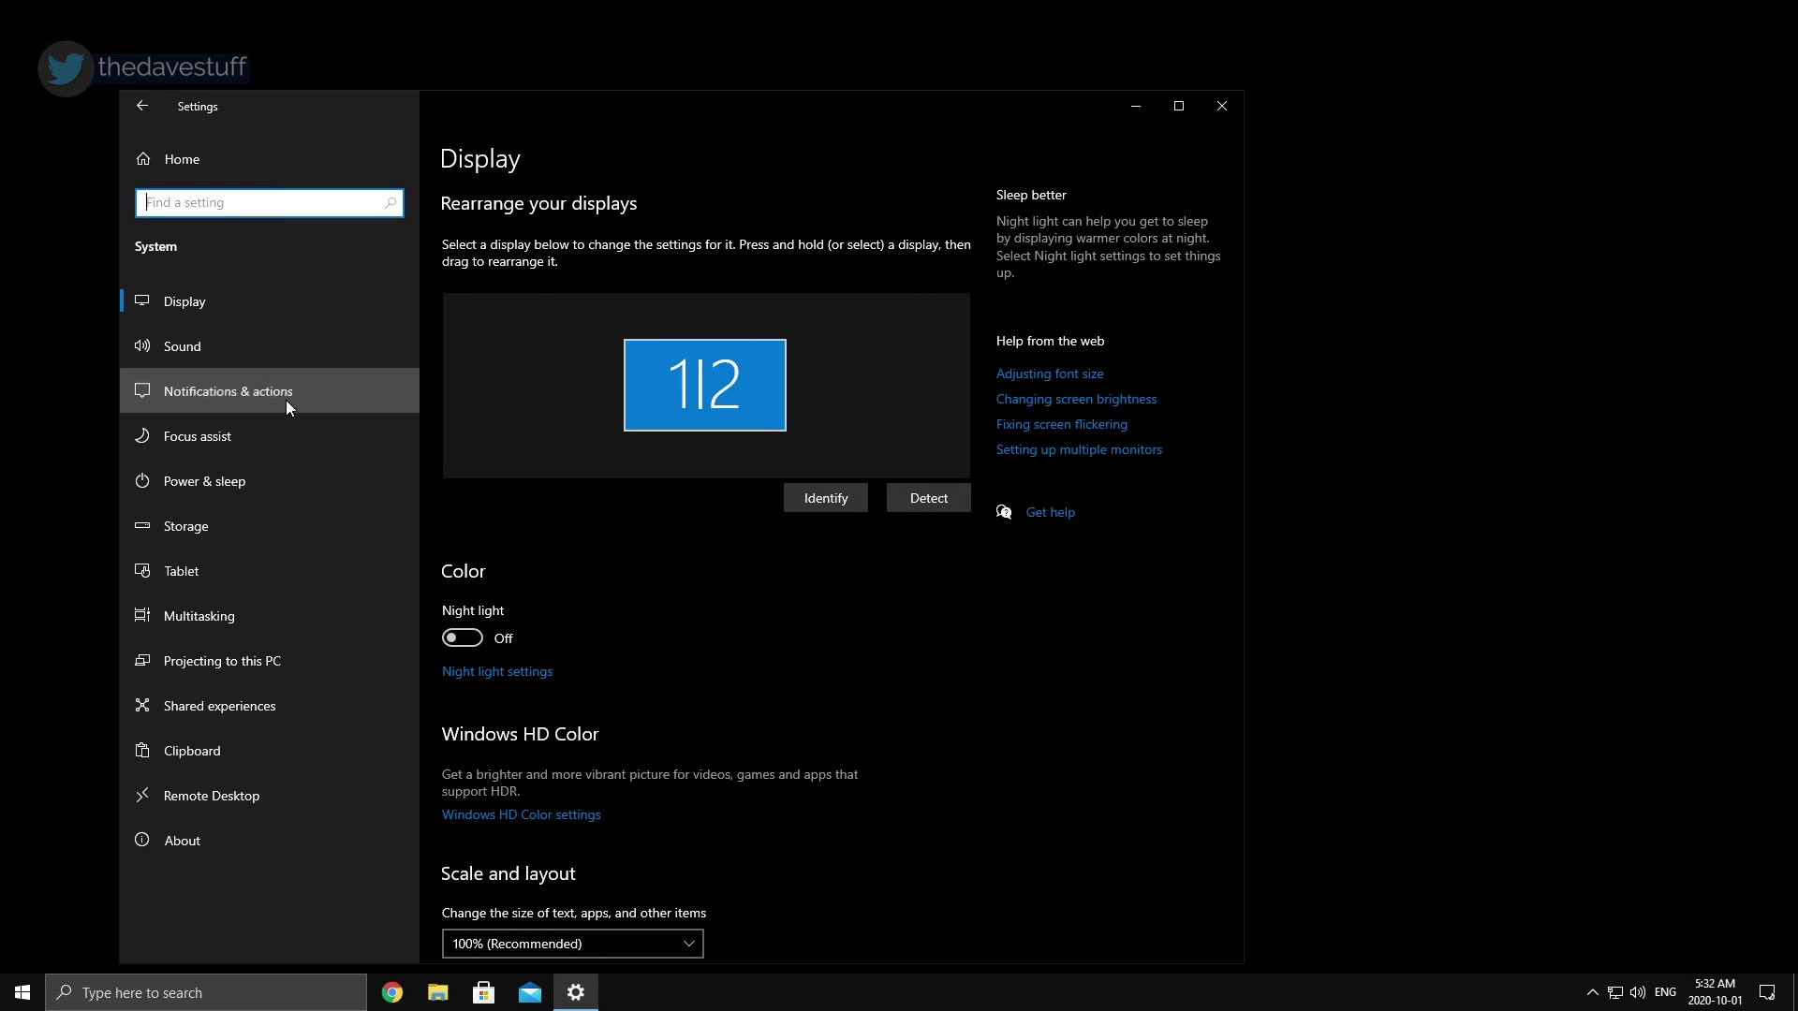
scroll(828, 695, down, 3)
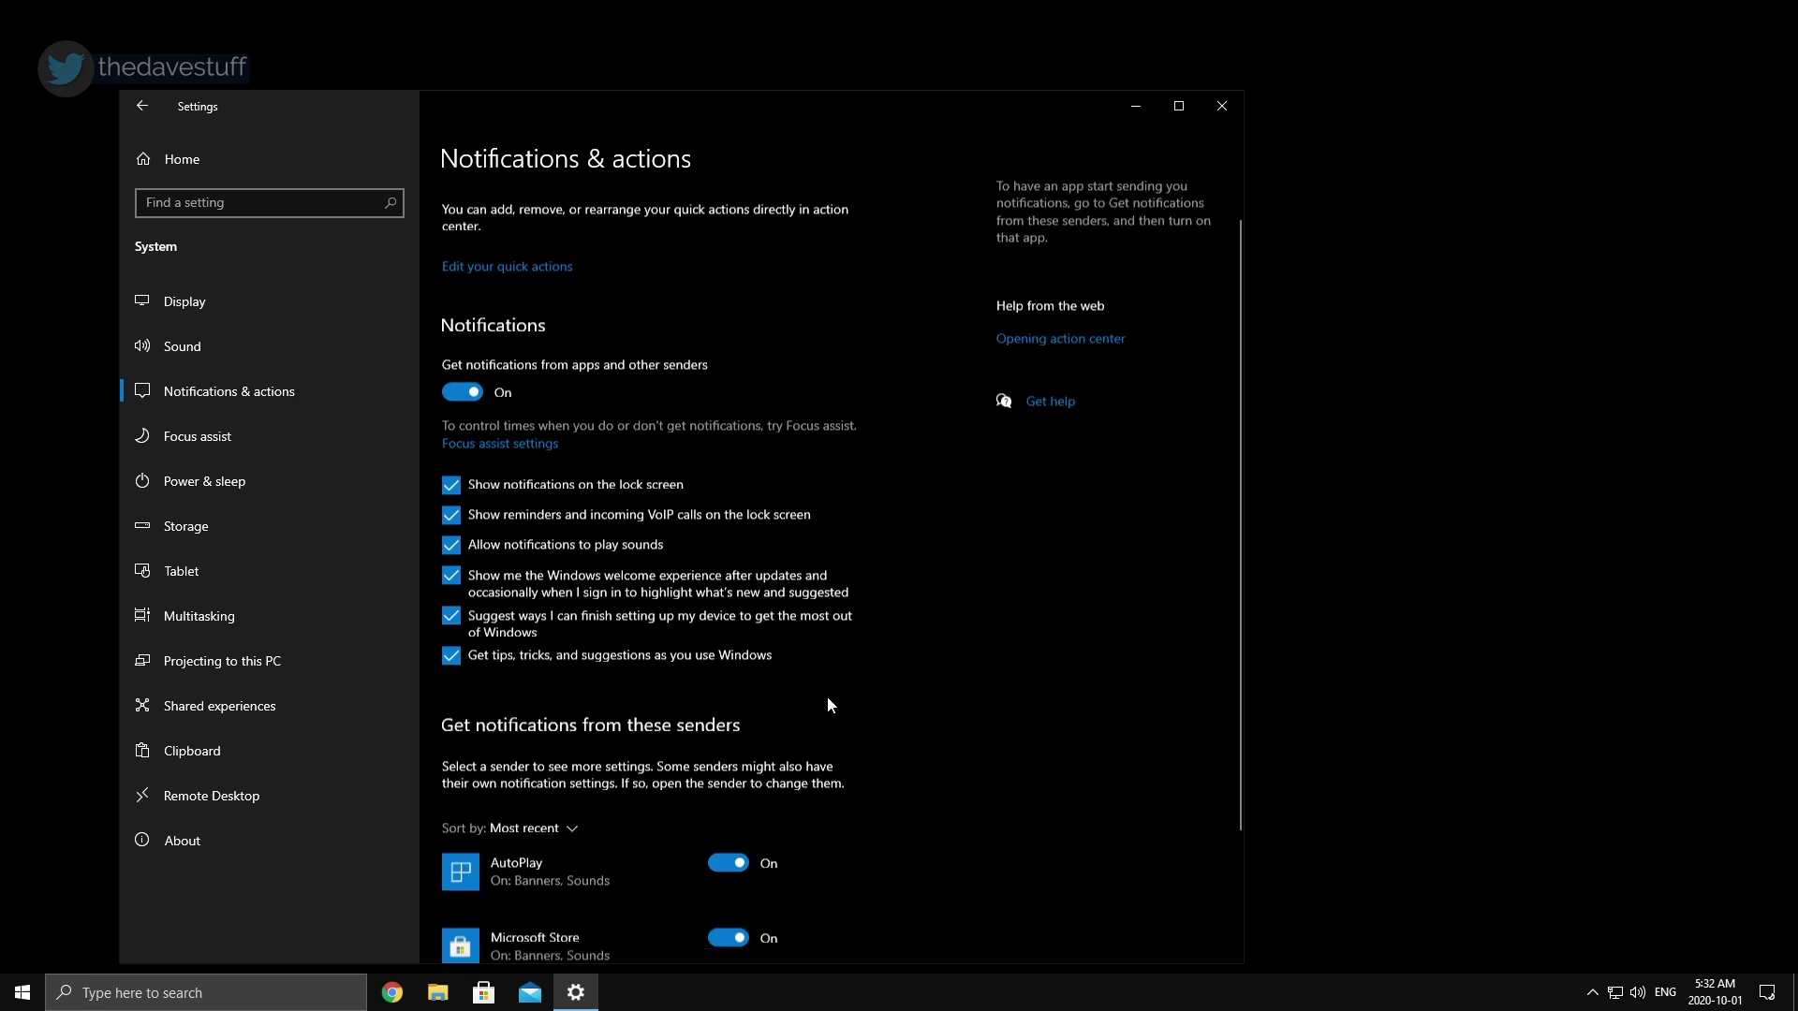
click(729, 694)
click(729, 770)
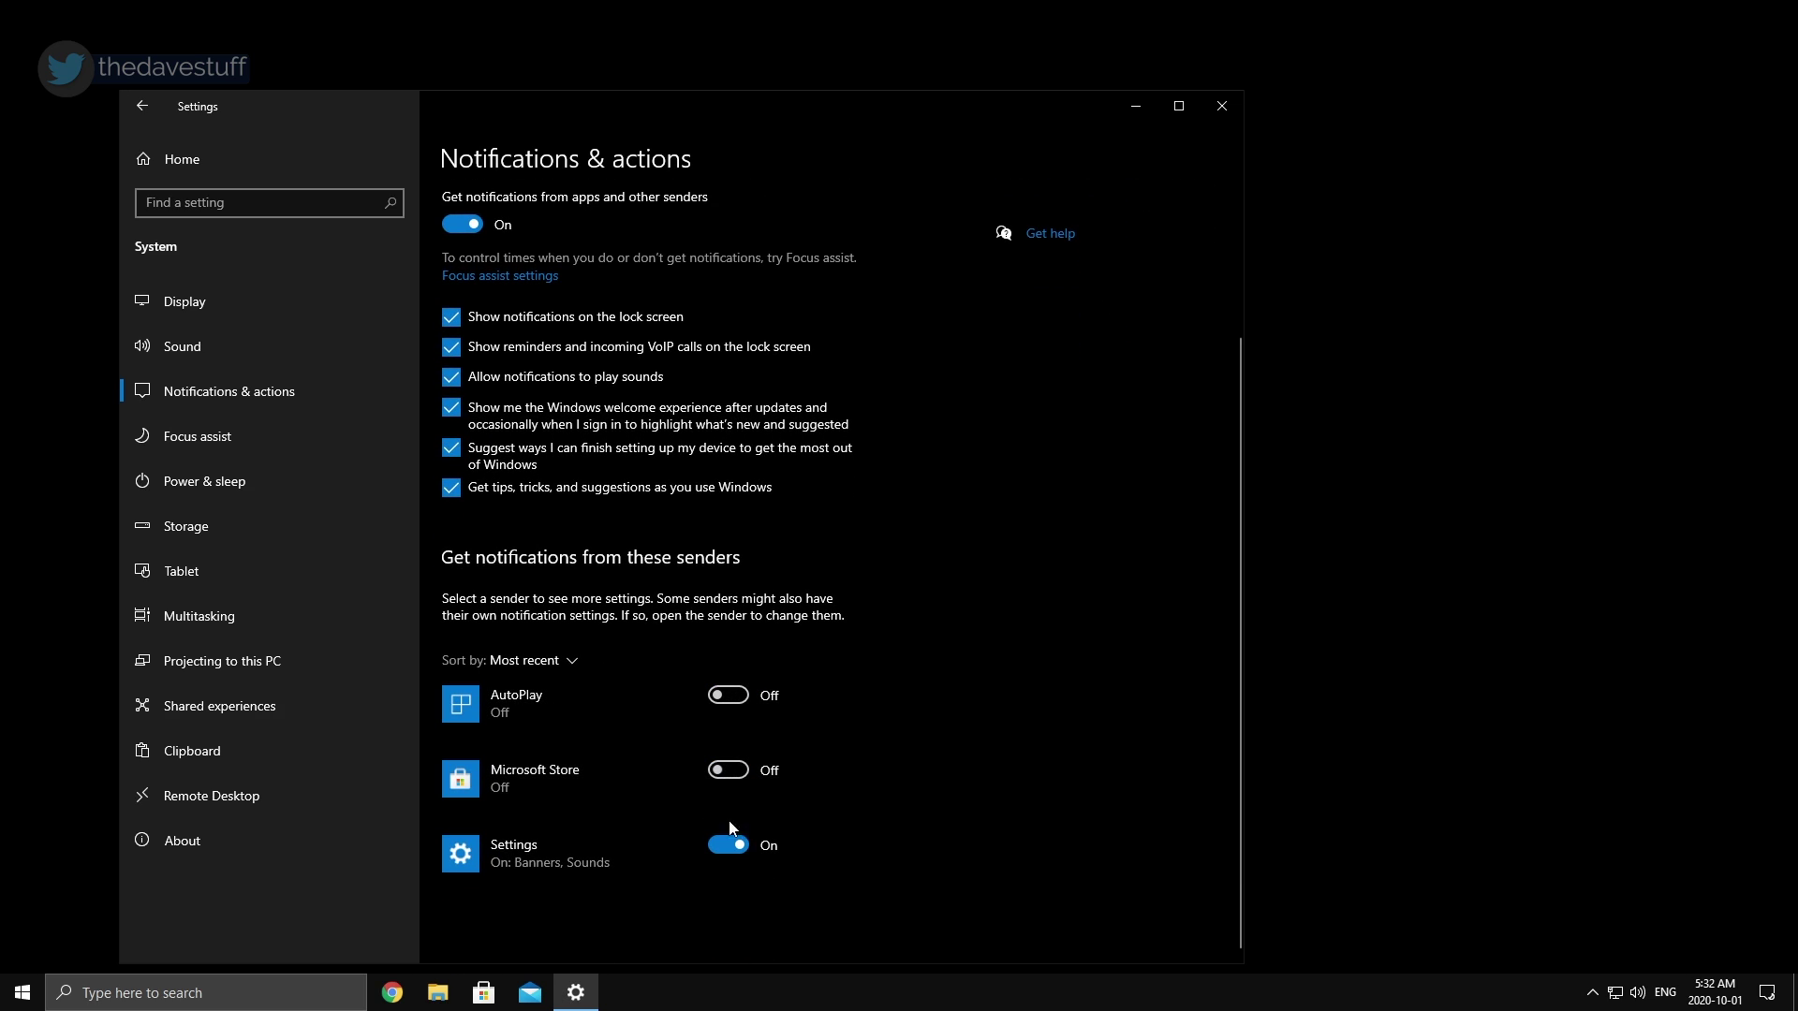
click(725, 845)
Clear every tips, sound and lock-screen checkbox and turn off notifications from apps.
click(538, 494)
click(541, 456)
click(545, 419)
click(545, 379)
click(552, 347)
click(451, 316)
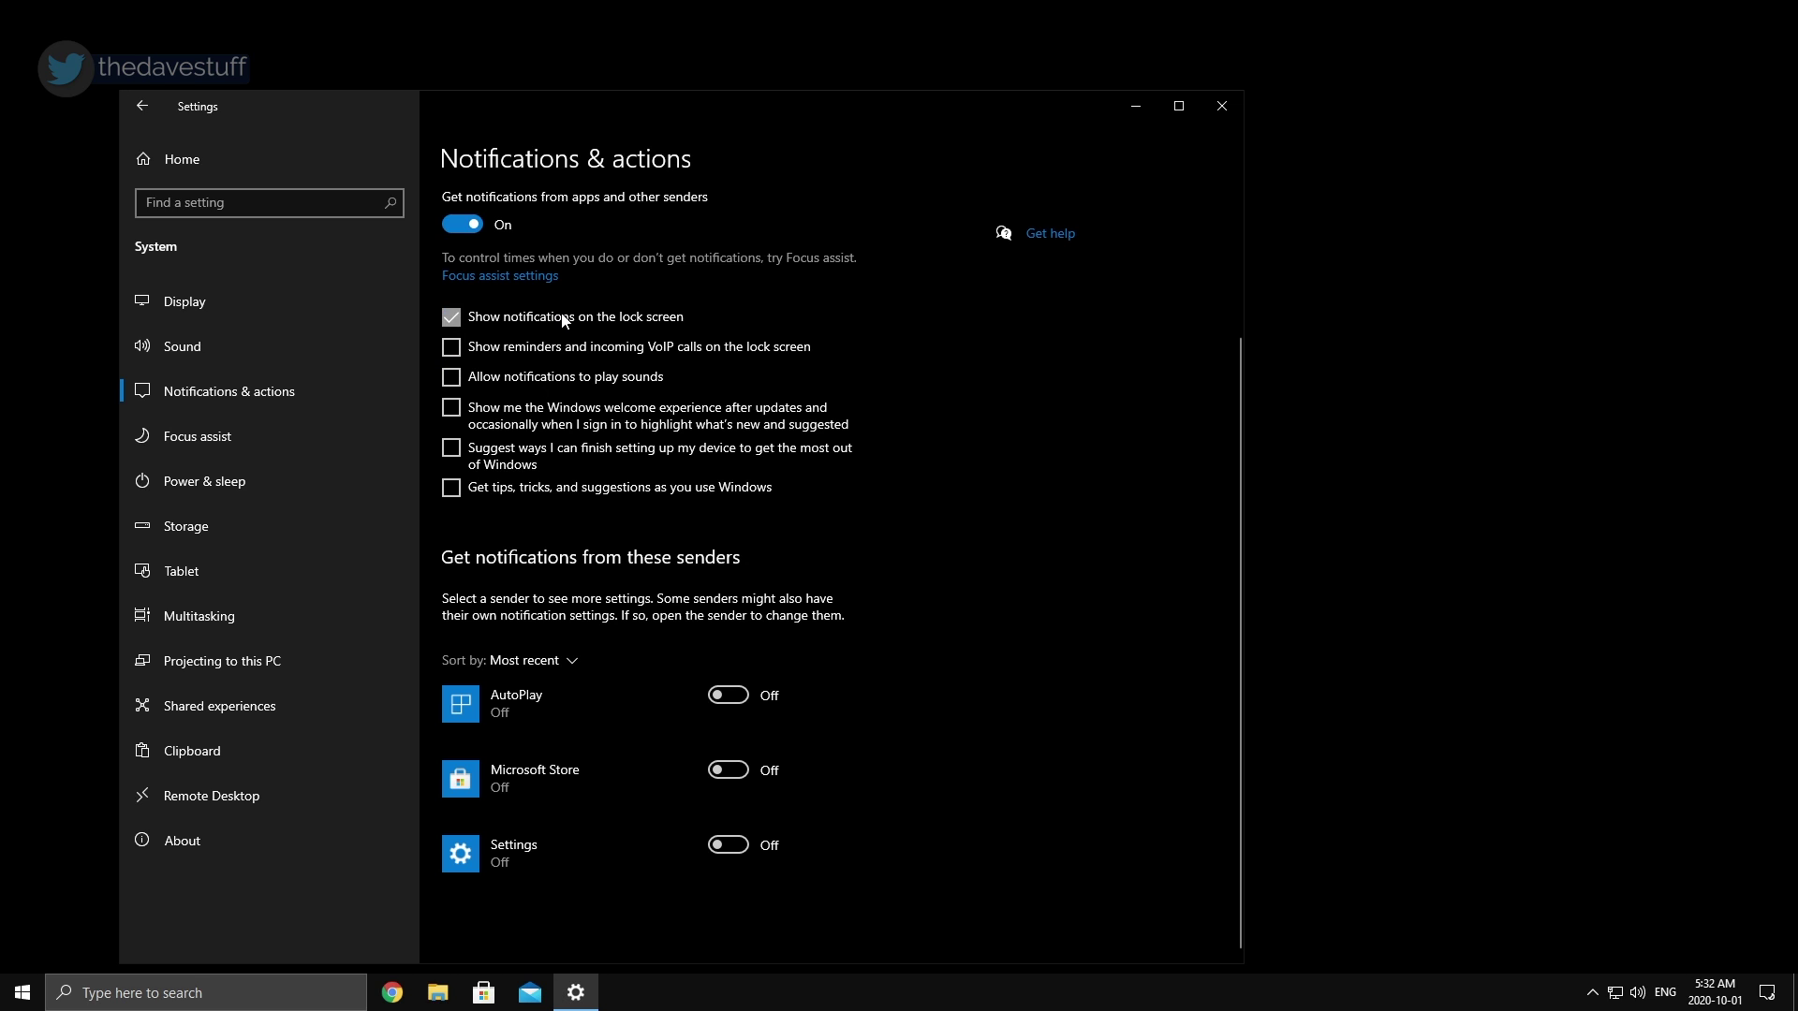
click(463, 224)
scroll(517, 290, up, 3)
click(291, 200)
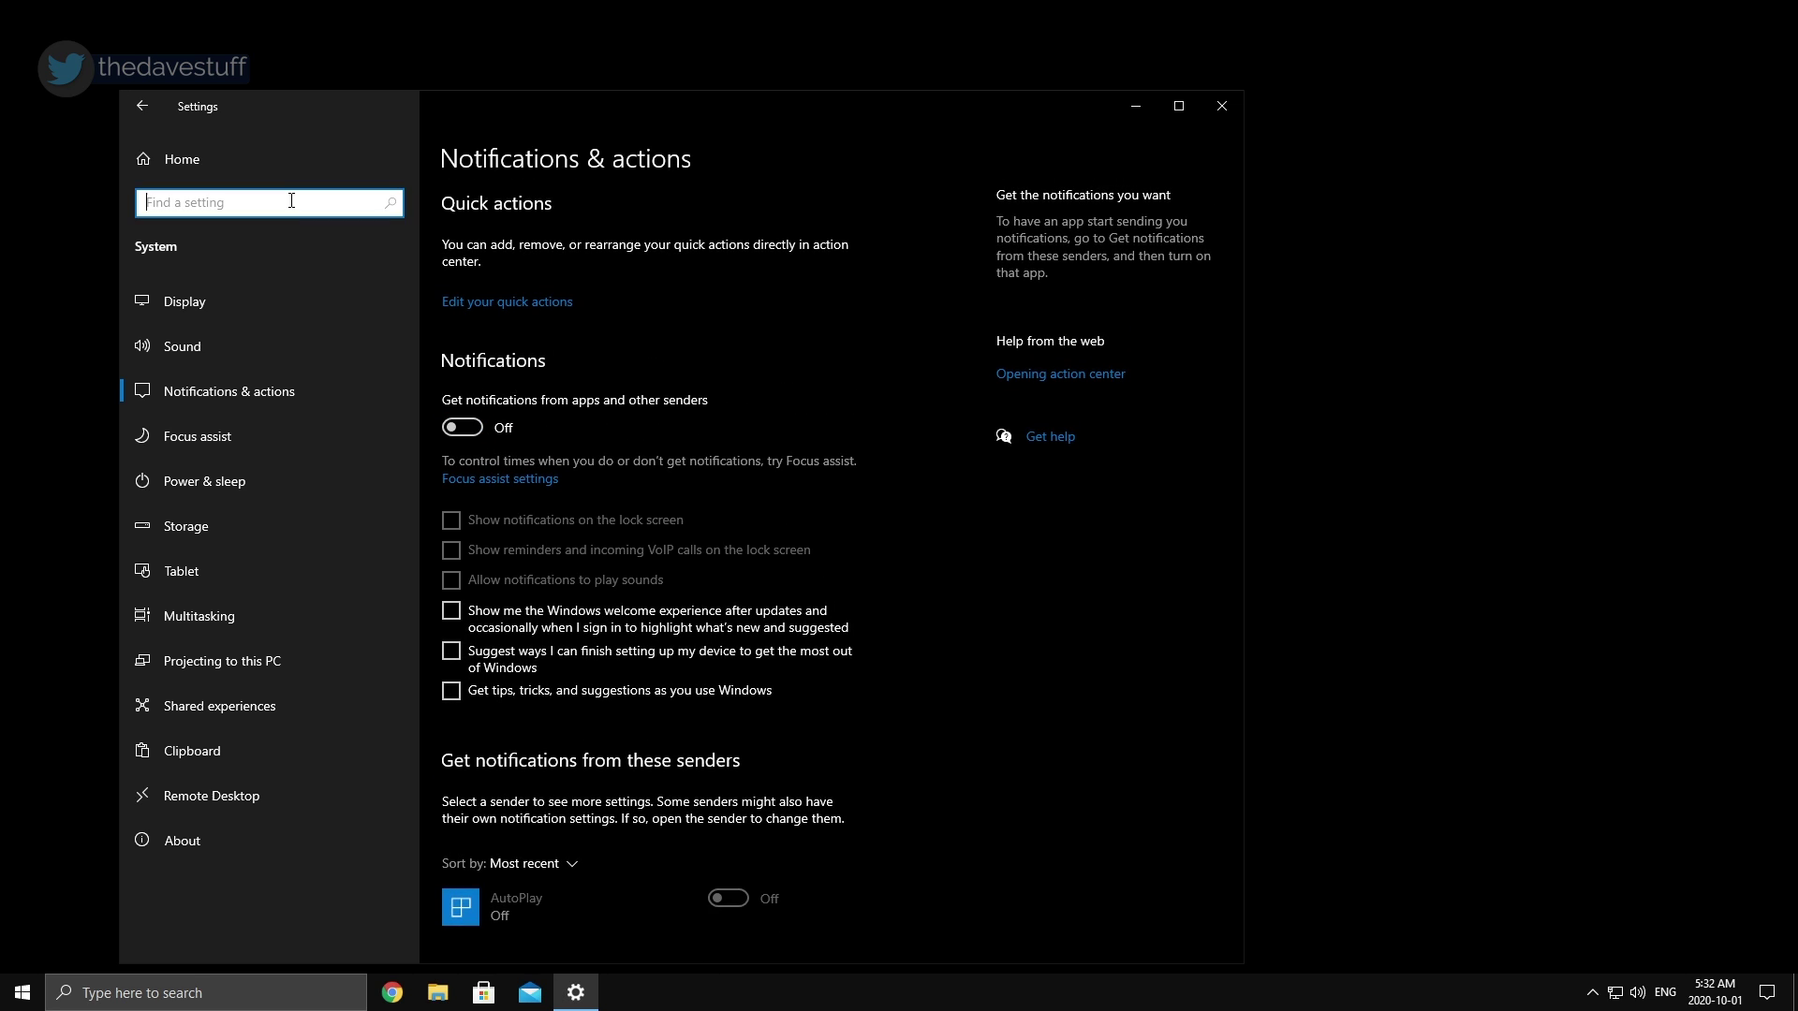
Search 'start' to reach Startup Apps and toggle GOXLR APP on, then back off.
text(start)
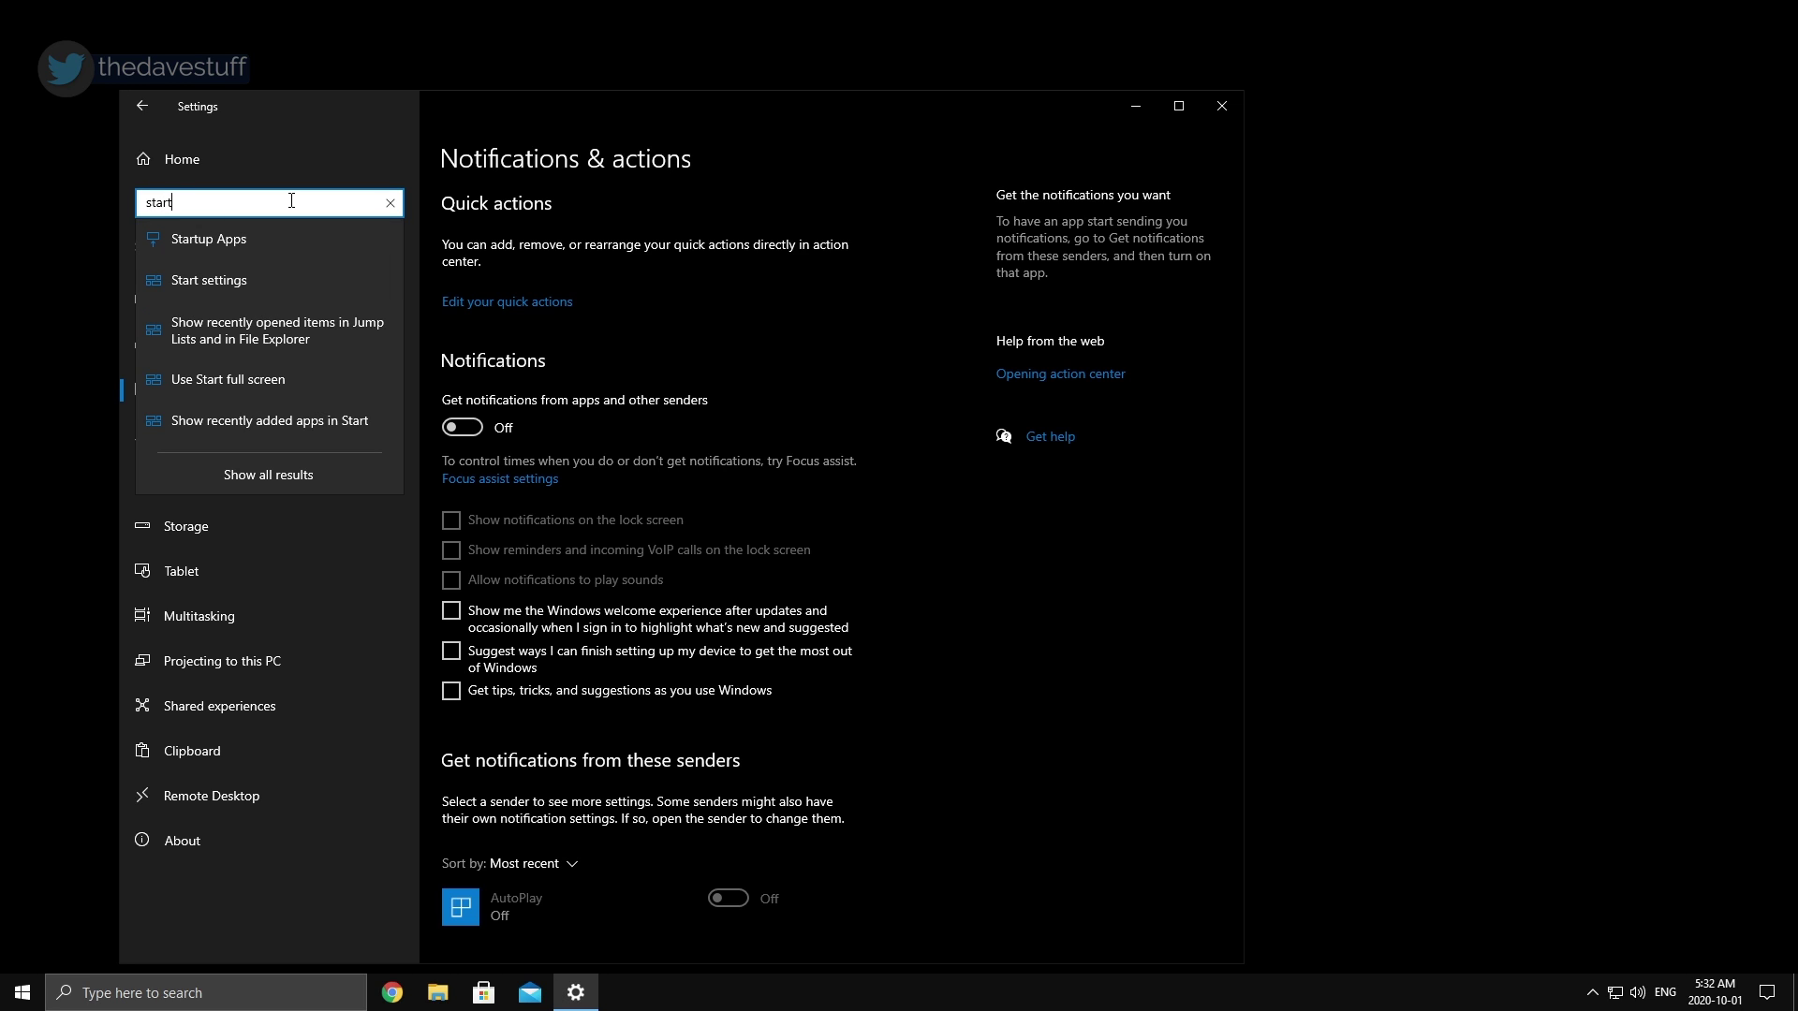
click(272, 244)
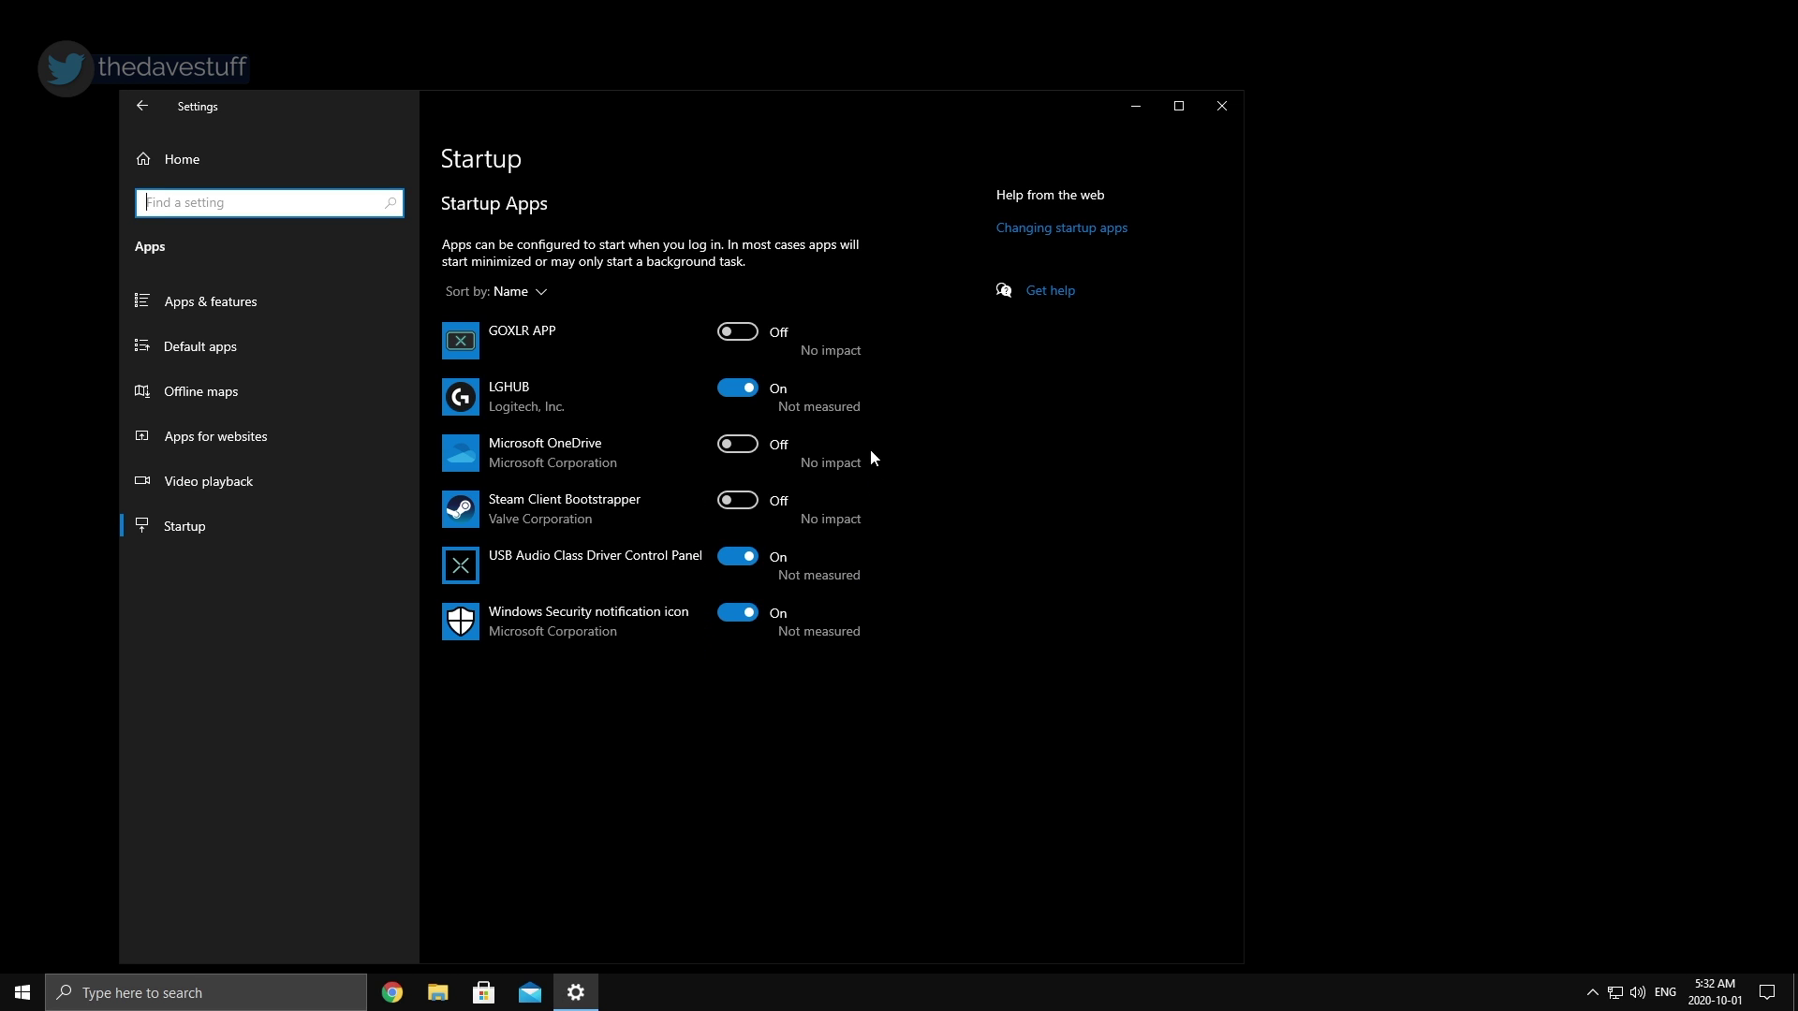
click(746, 339)
click(749, 335)
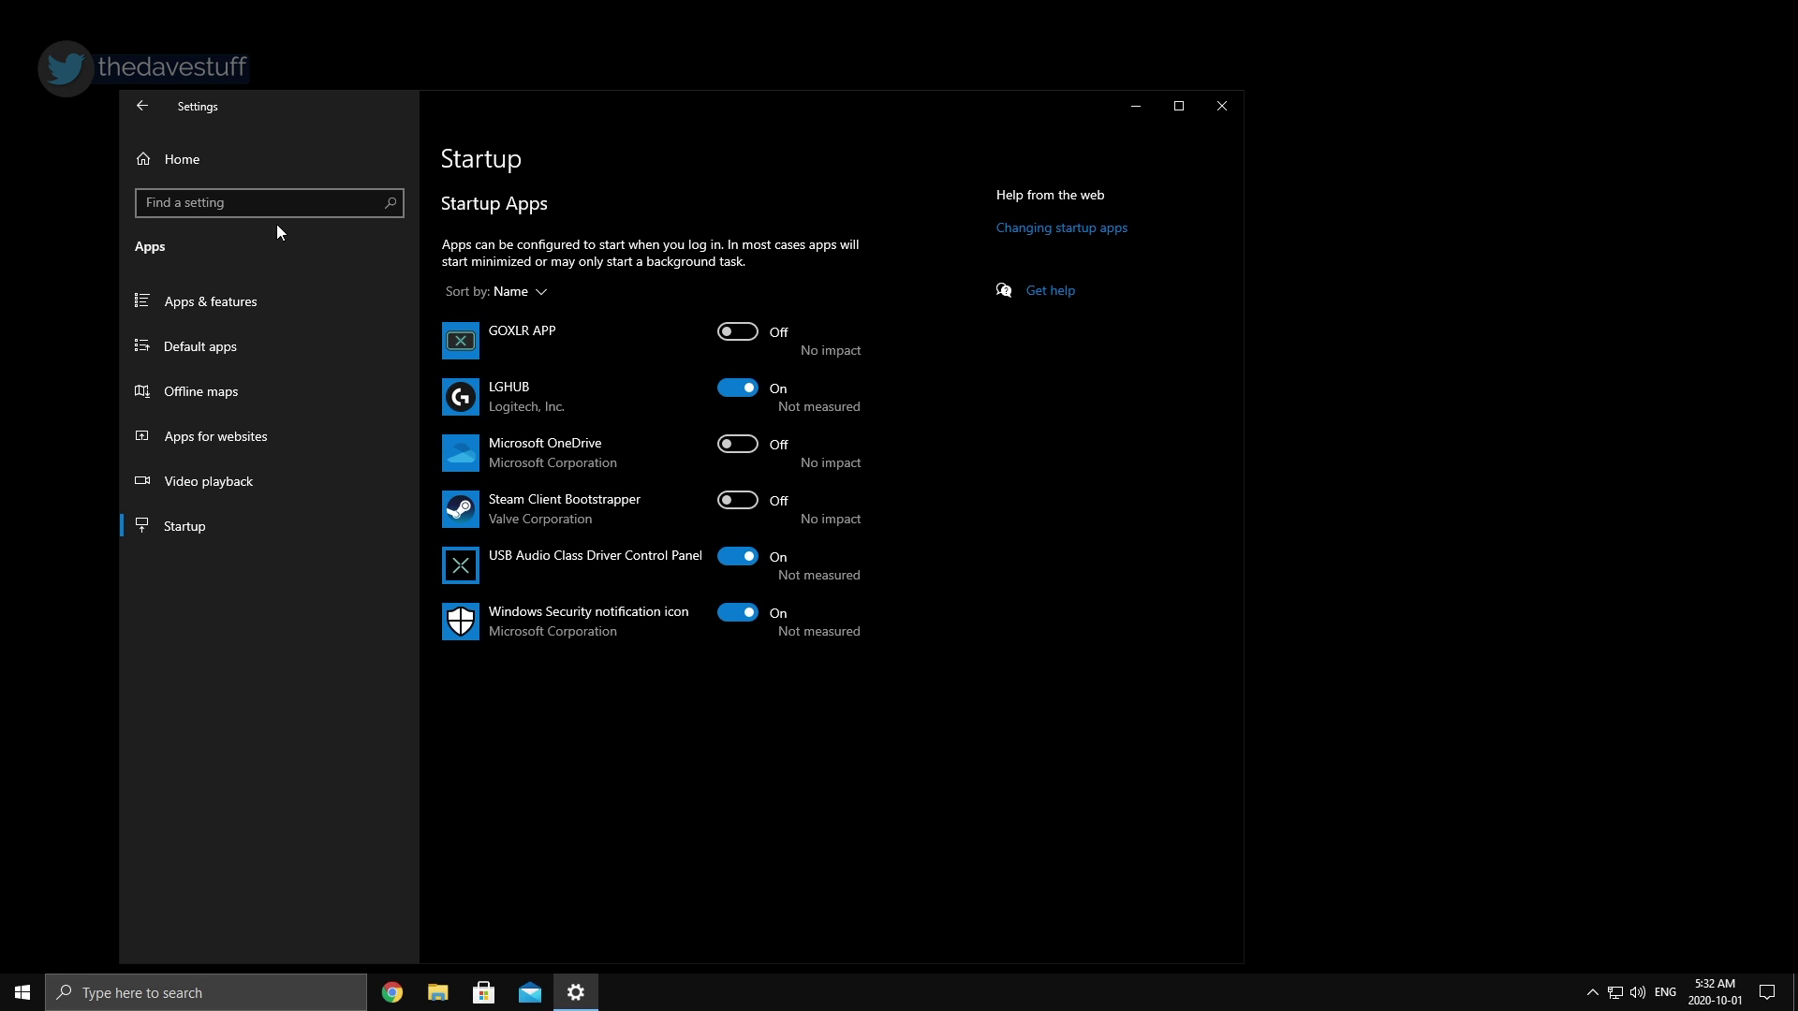
click(206, 201)
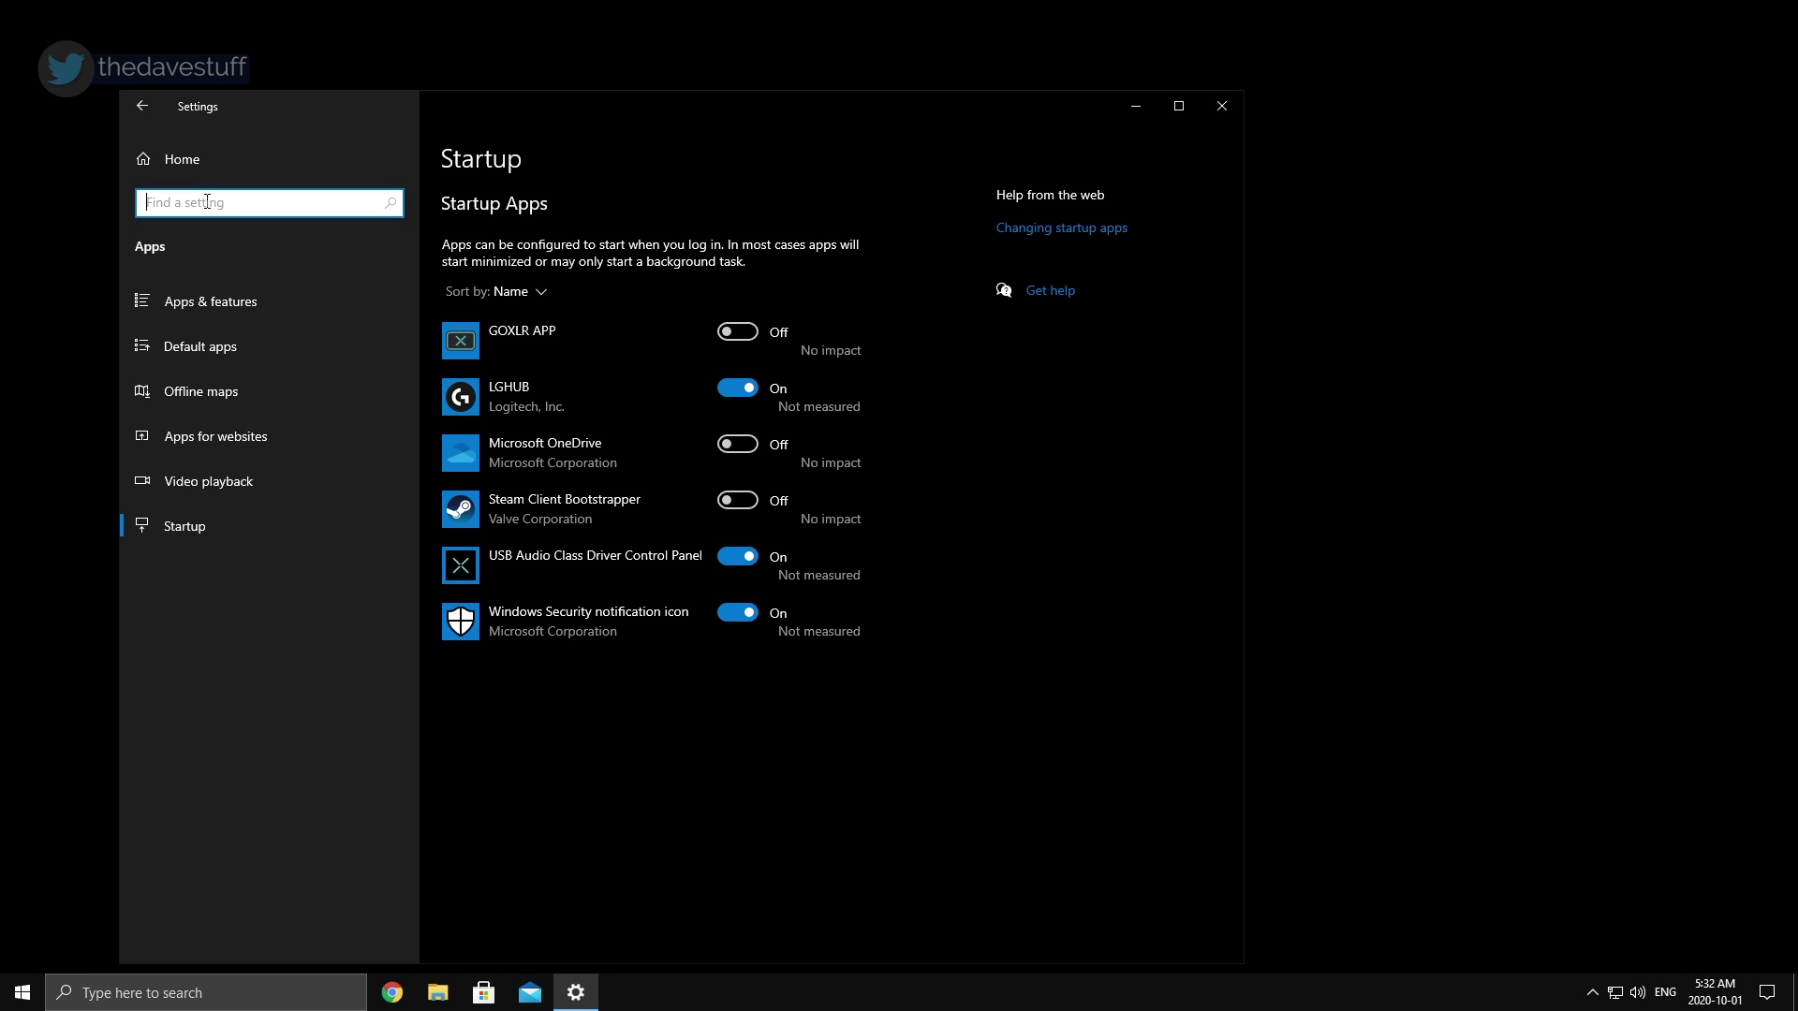
Search 'background', open Background apps, and turn off Let apps run in the background.
text(backgrou)
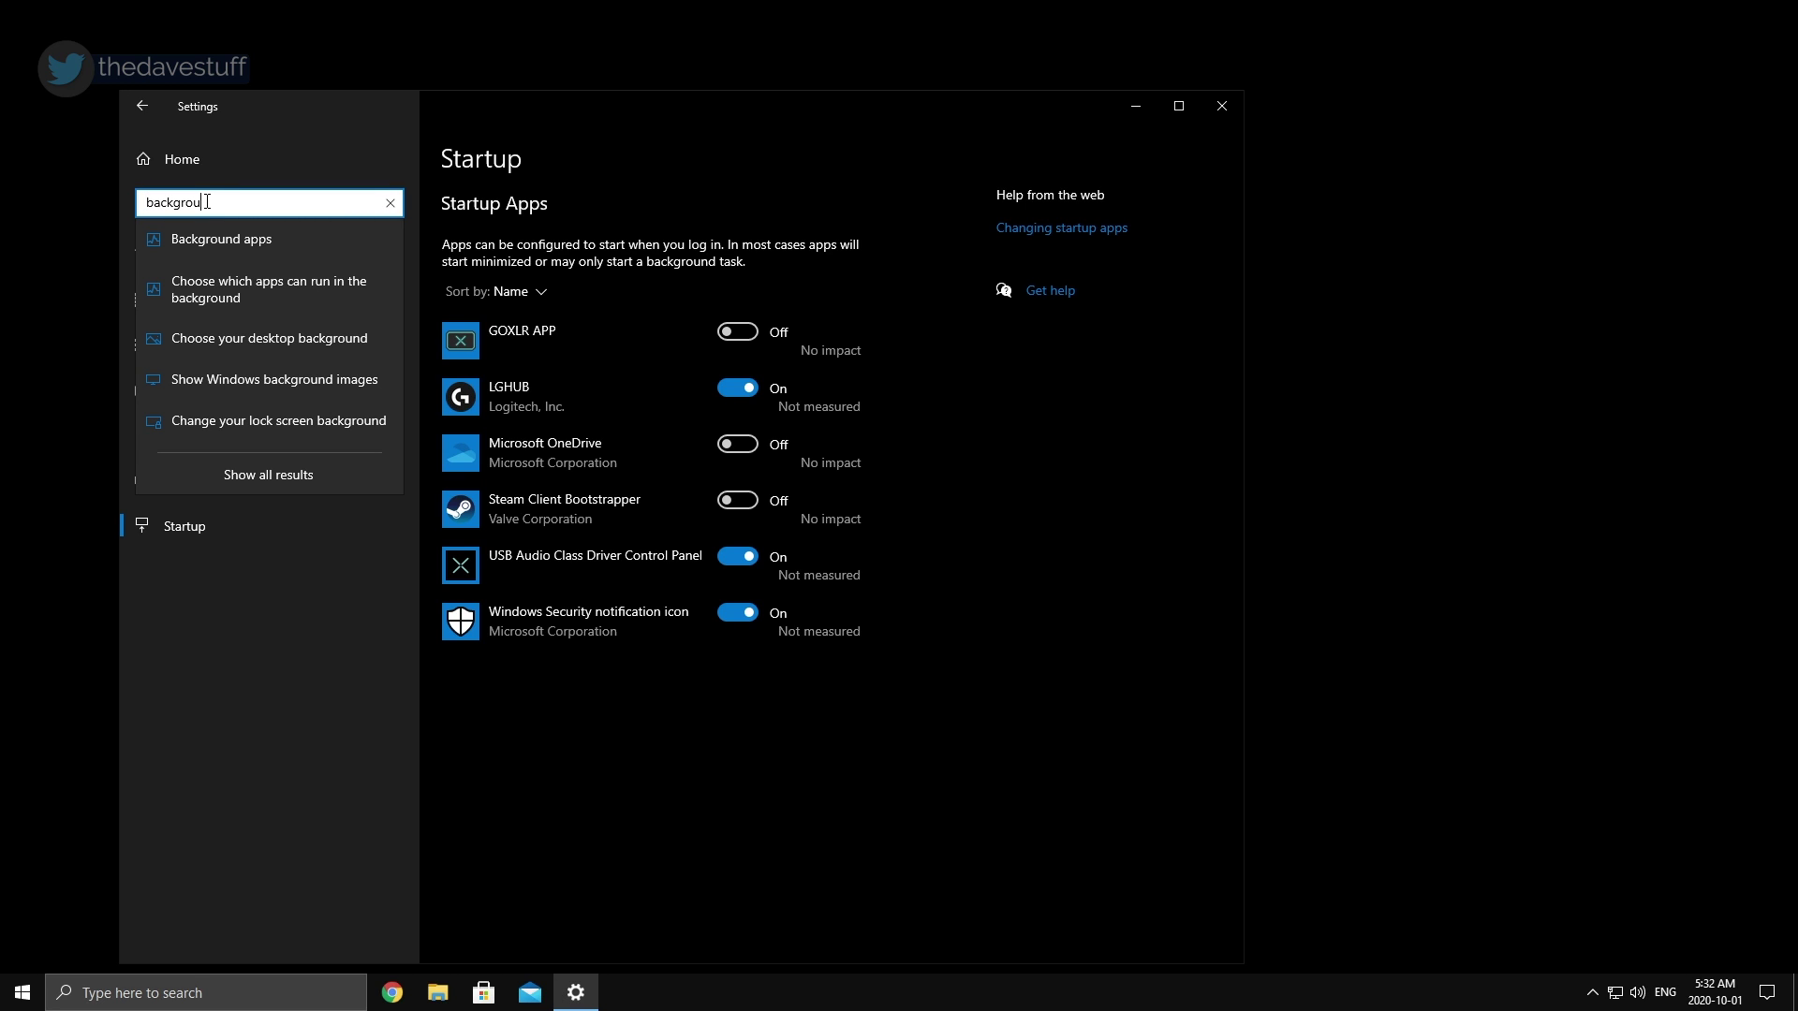
click(262, 236)
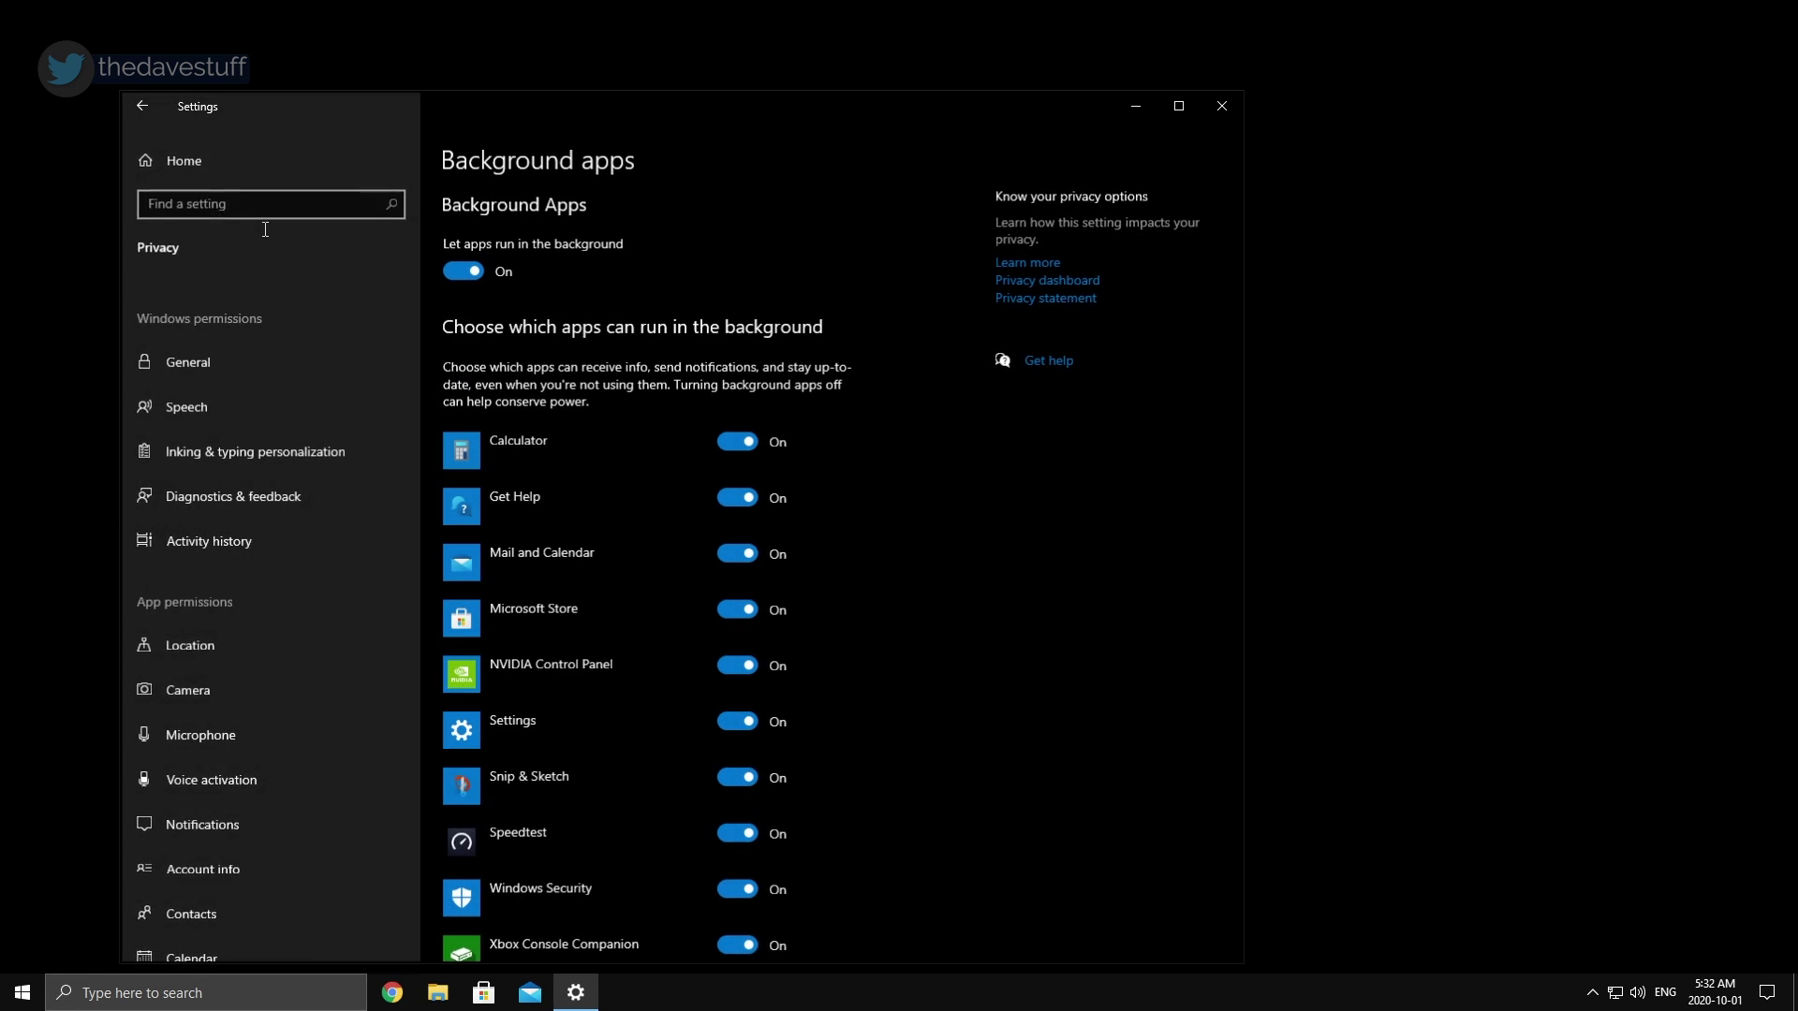
click(469, 272)
scroll(709, 404, down, 3)
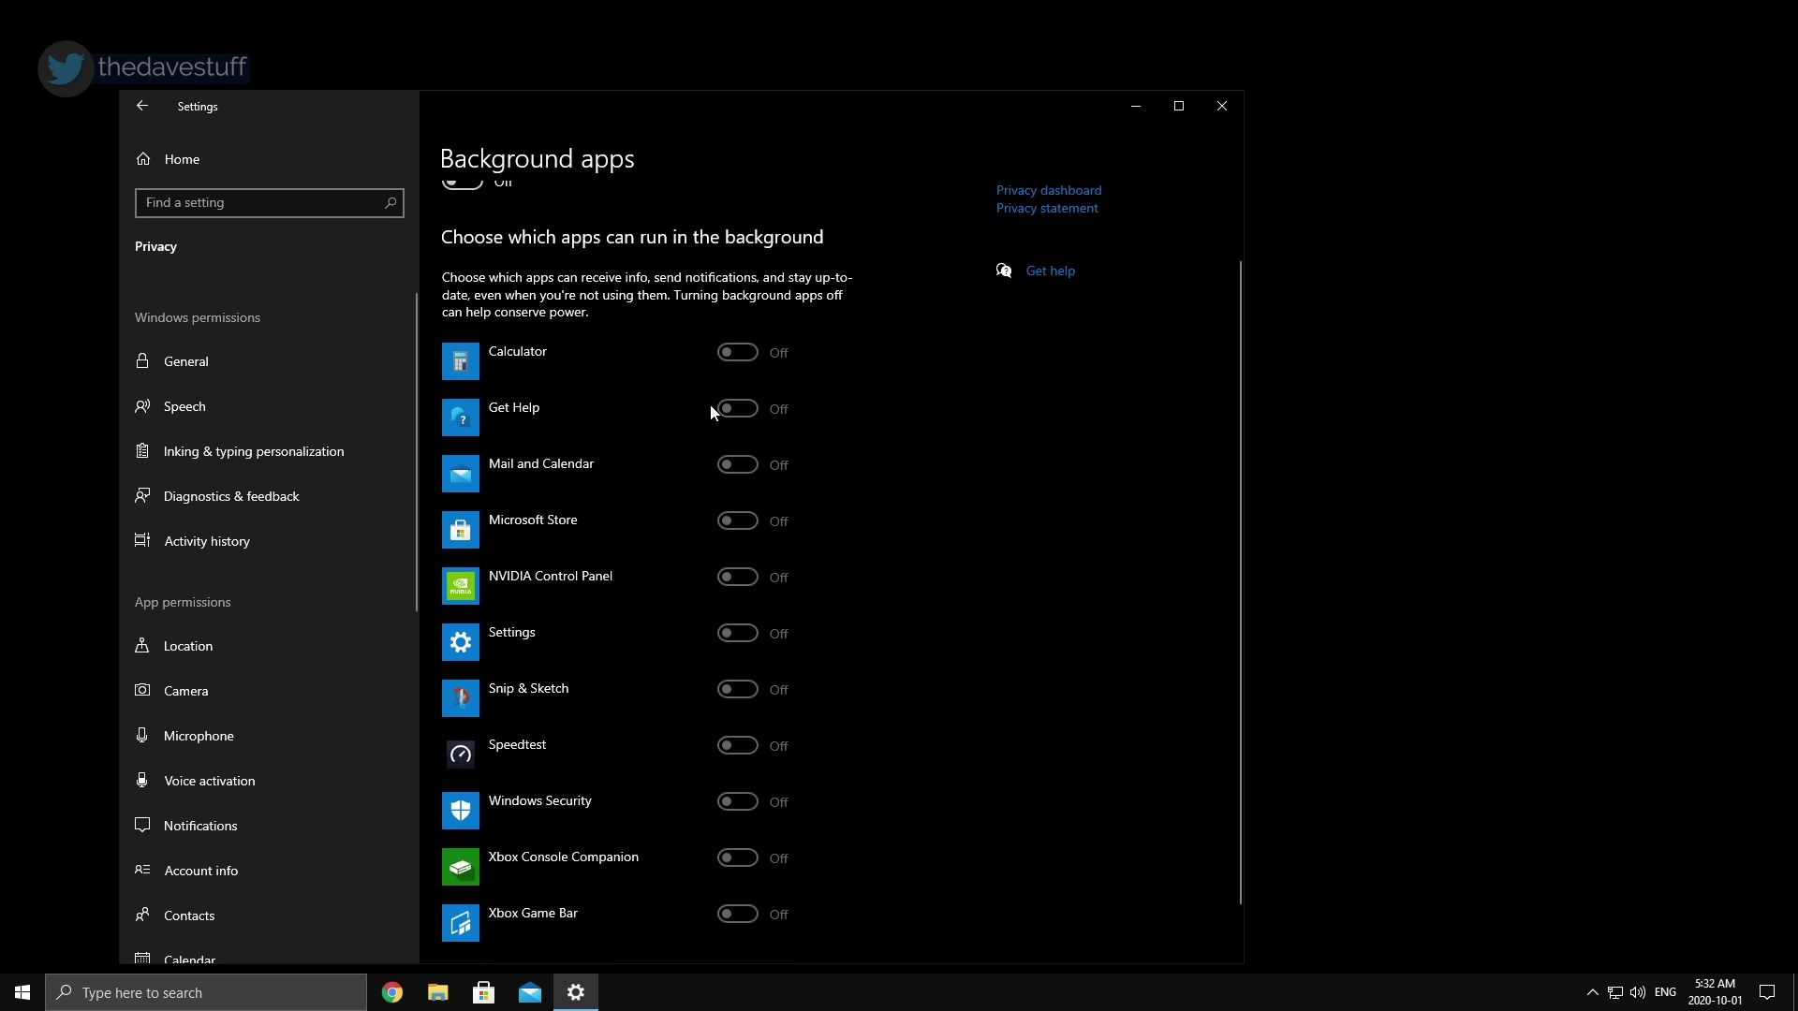
scroll(711, 404, up, 3)
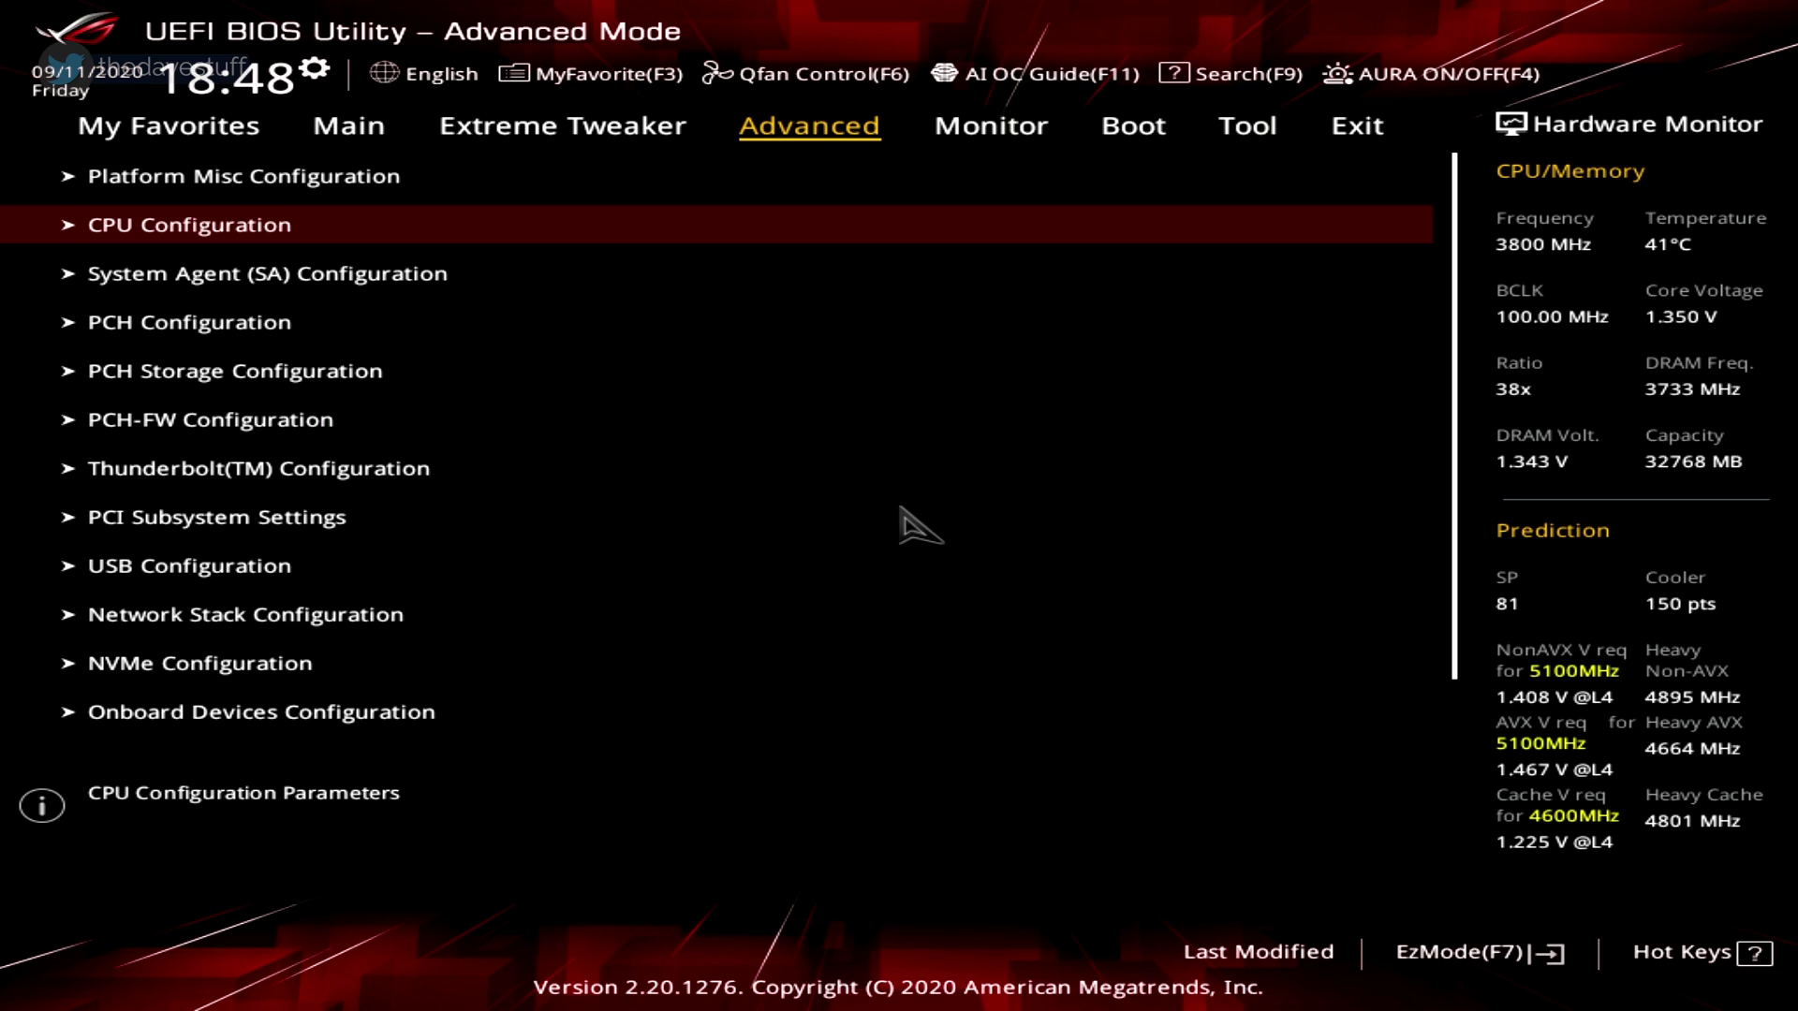
Enter CPU Configuration, open CPU - Power Management Control, and move to Dual Tau Boost.
key(Return)
key(Up)
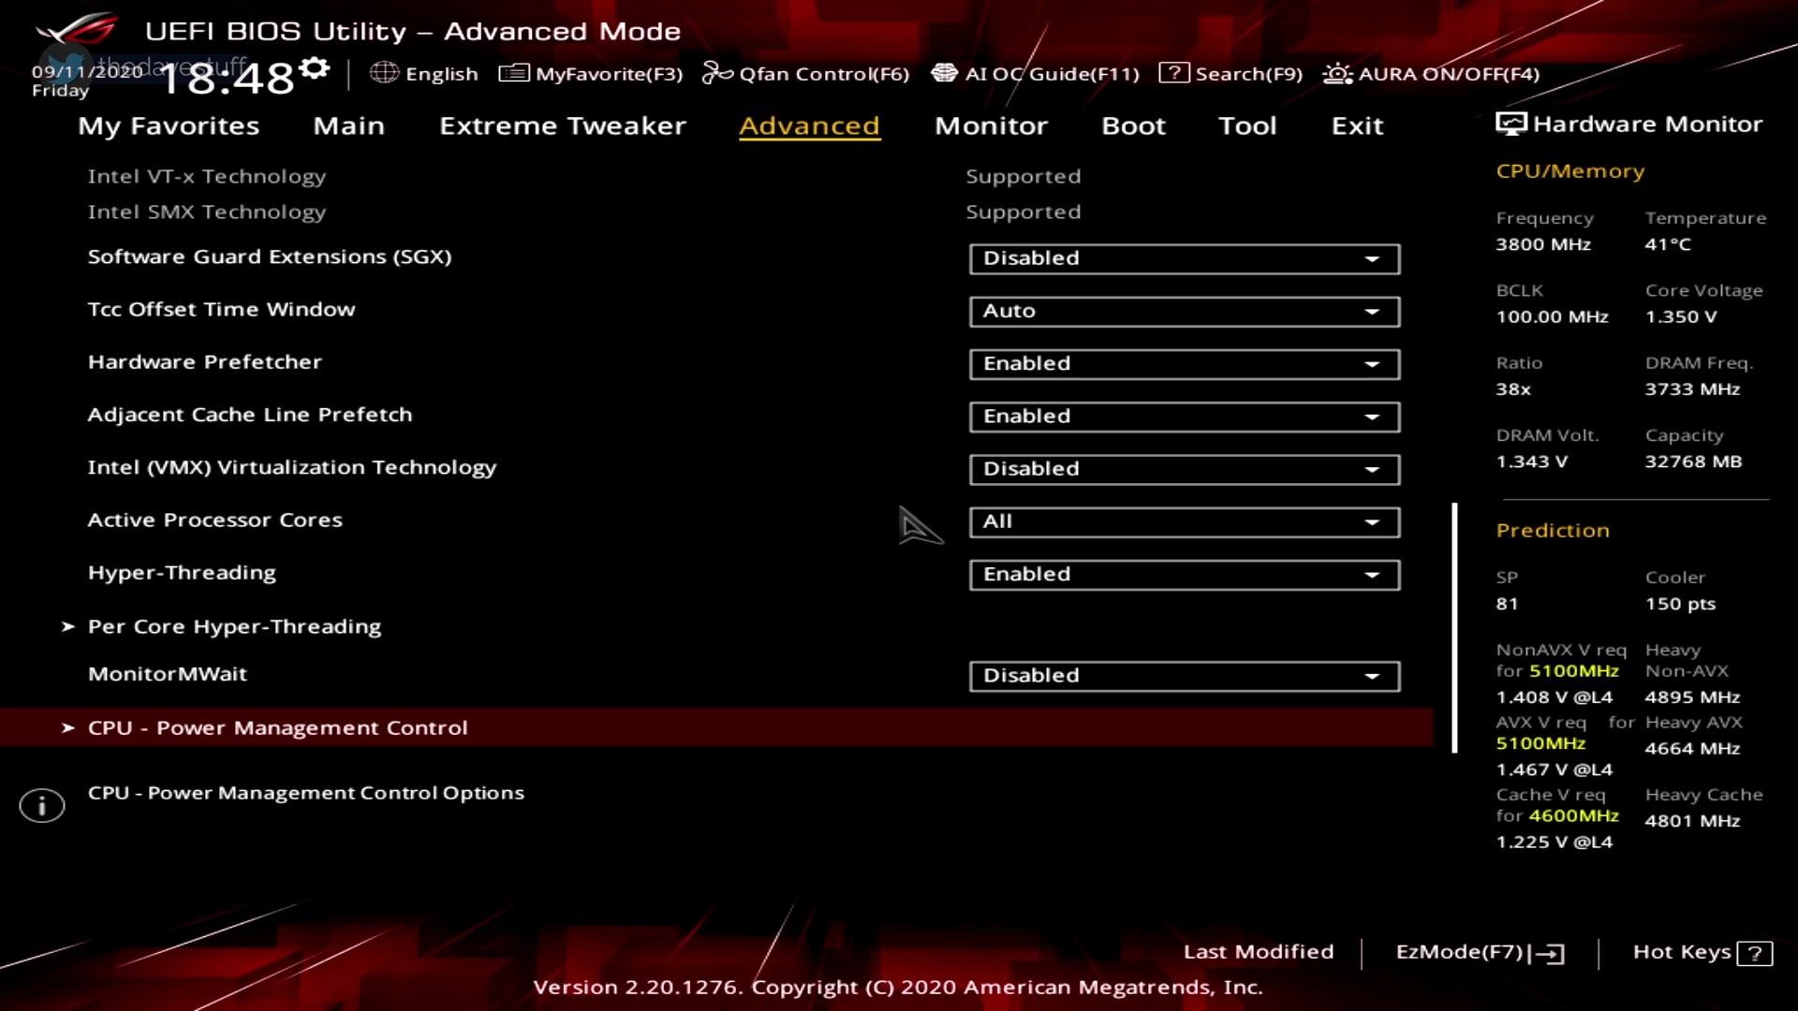
key(Return)
key(Down)
key(Down)
key(Down)
key(Down)
key(Down)
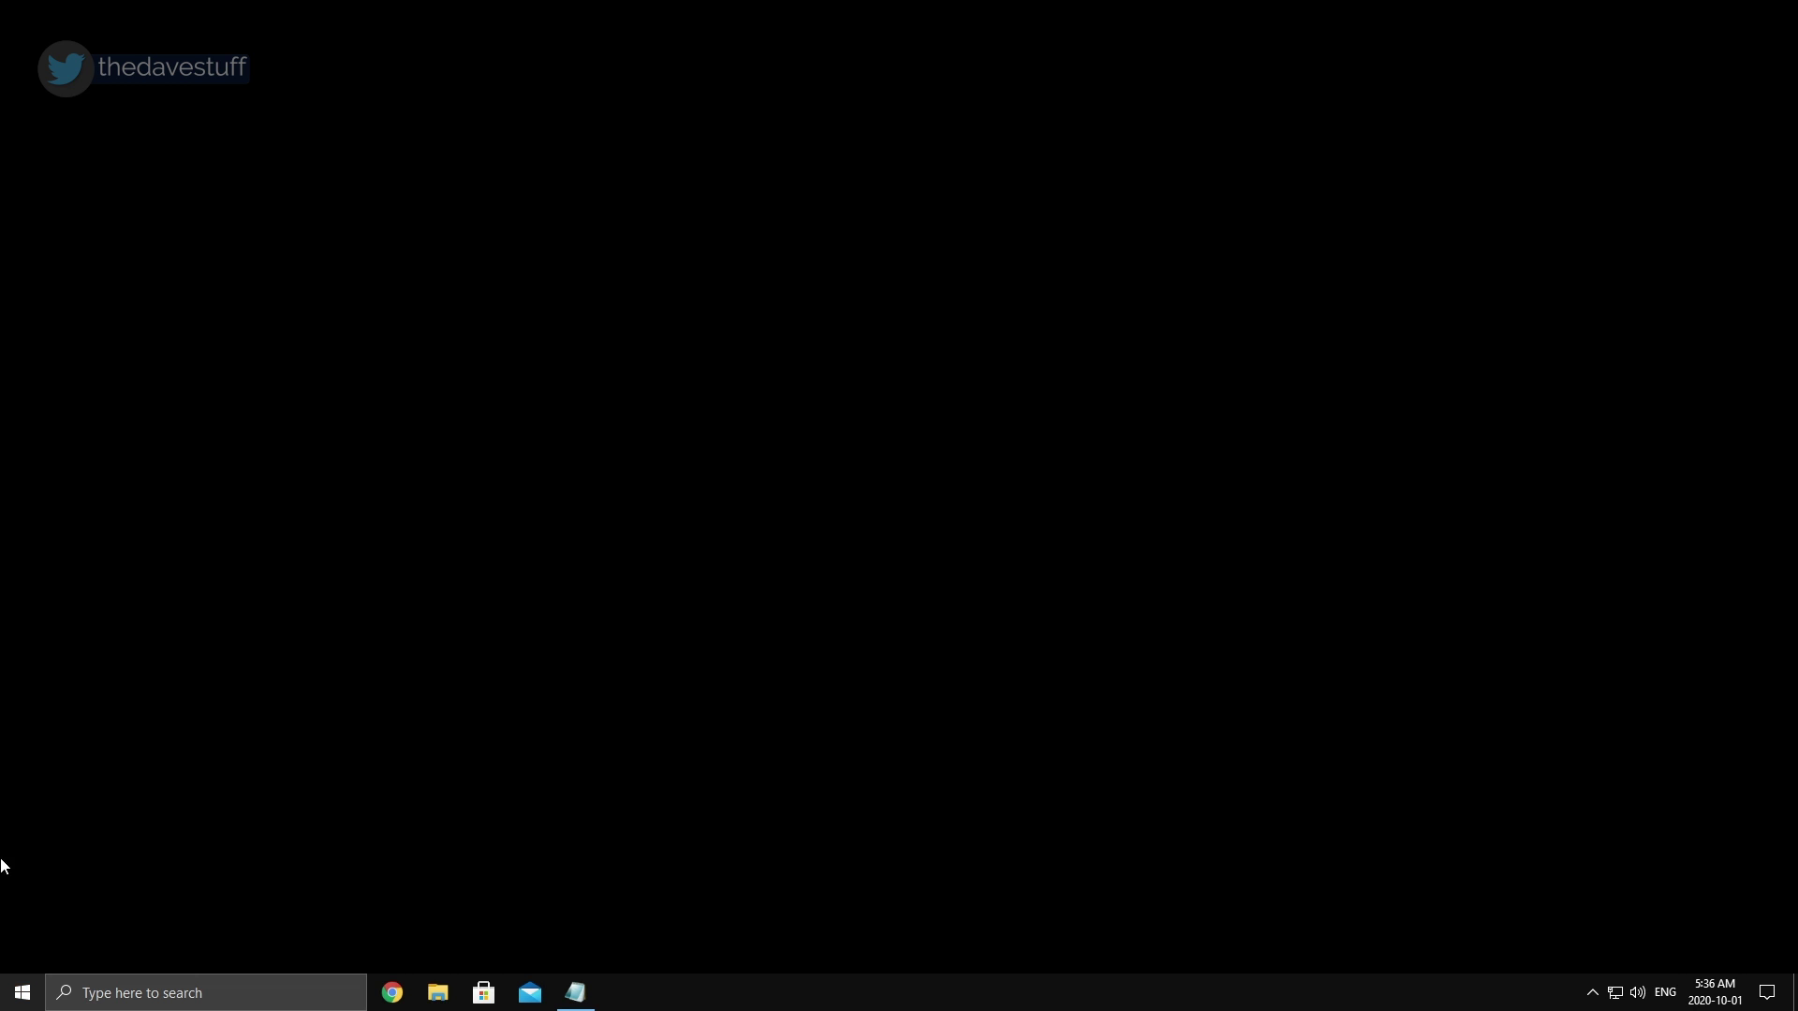
Launch Windows PowerShell as administrator from the quick system menu.
right_click(23, 993)
click(213, 767)
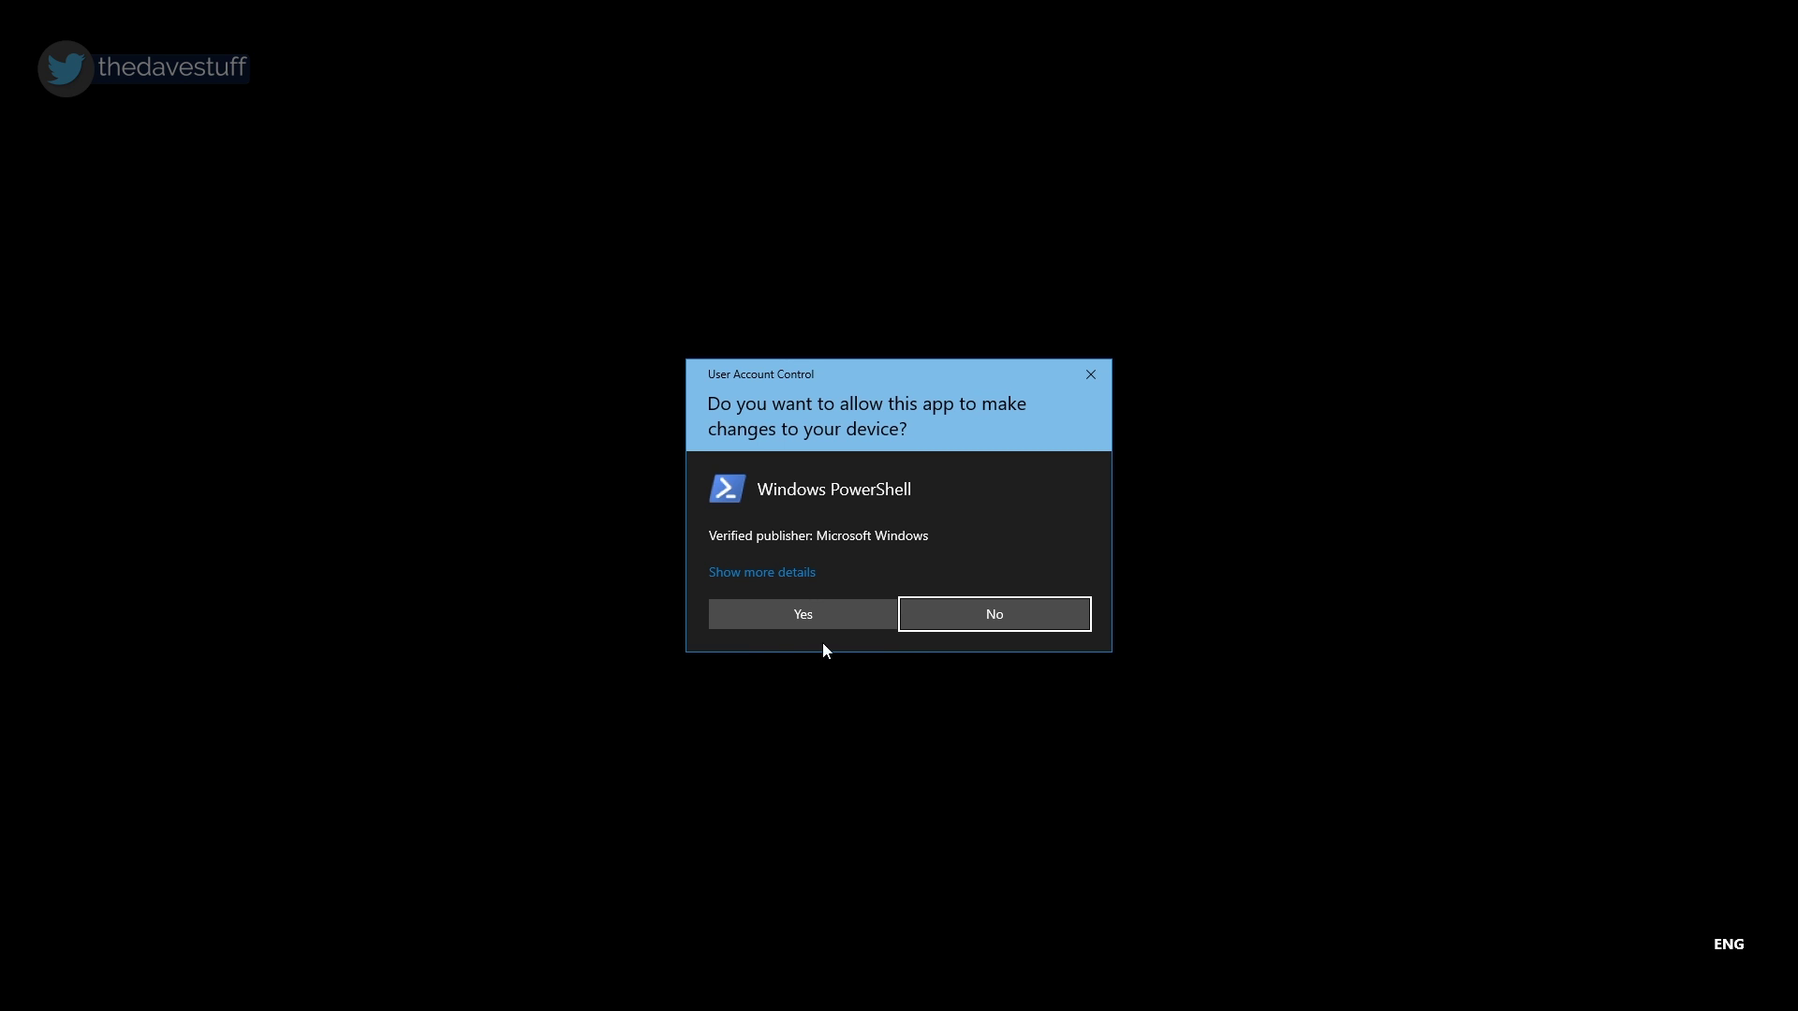
click(839, 609)
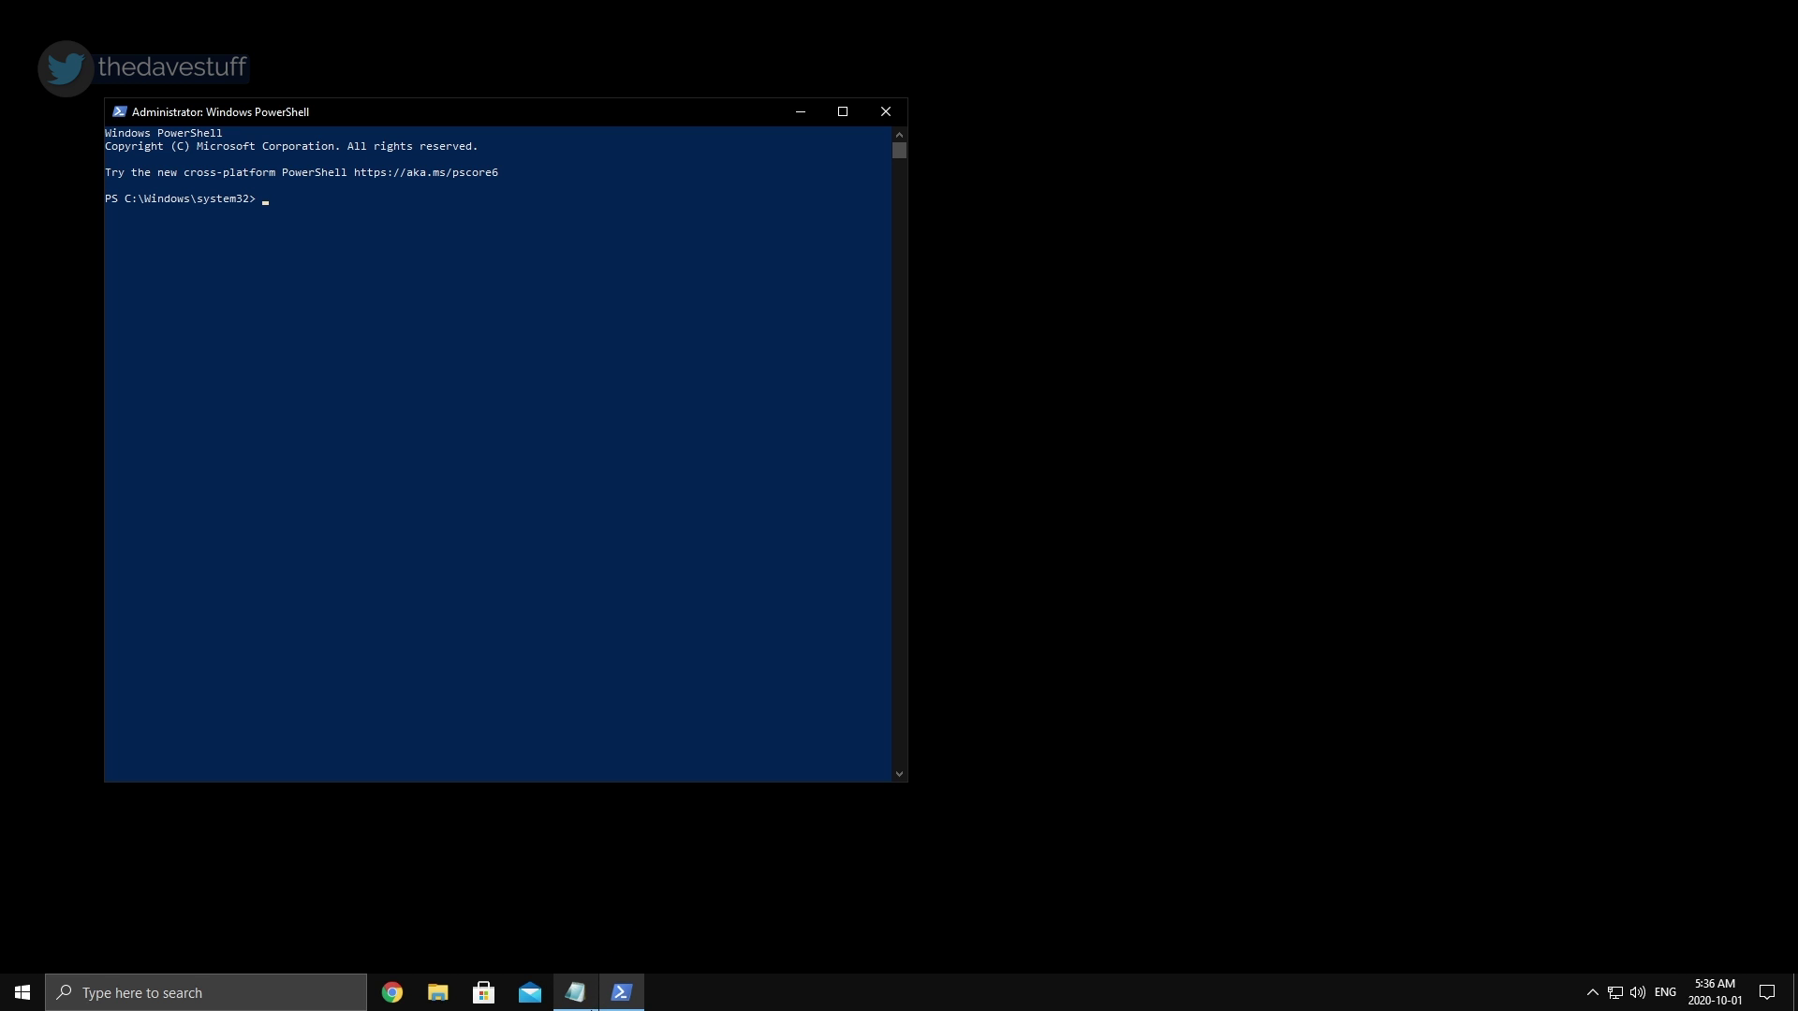
Paste and run the bcdedit useplatformclock no, useplatformtick yes and disabledynamictick yes commands.
click(574, 992)
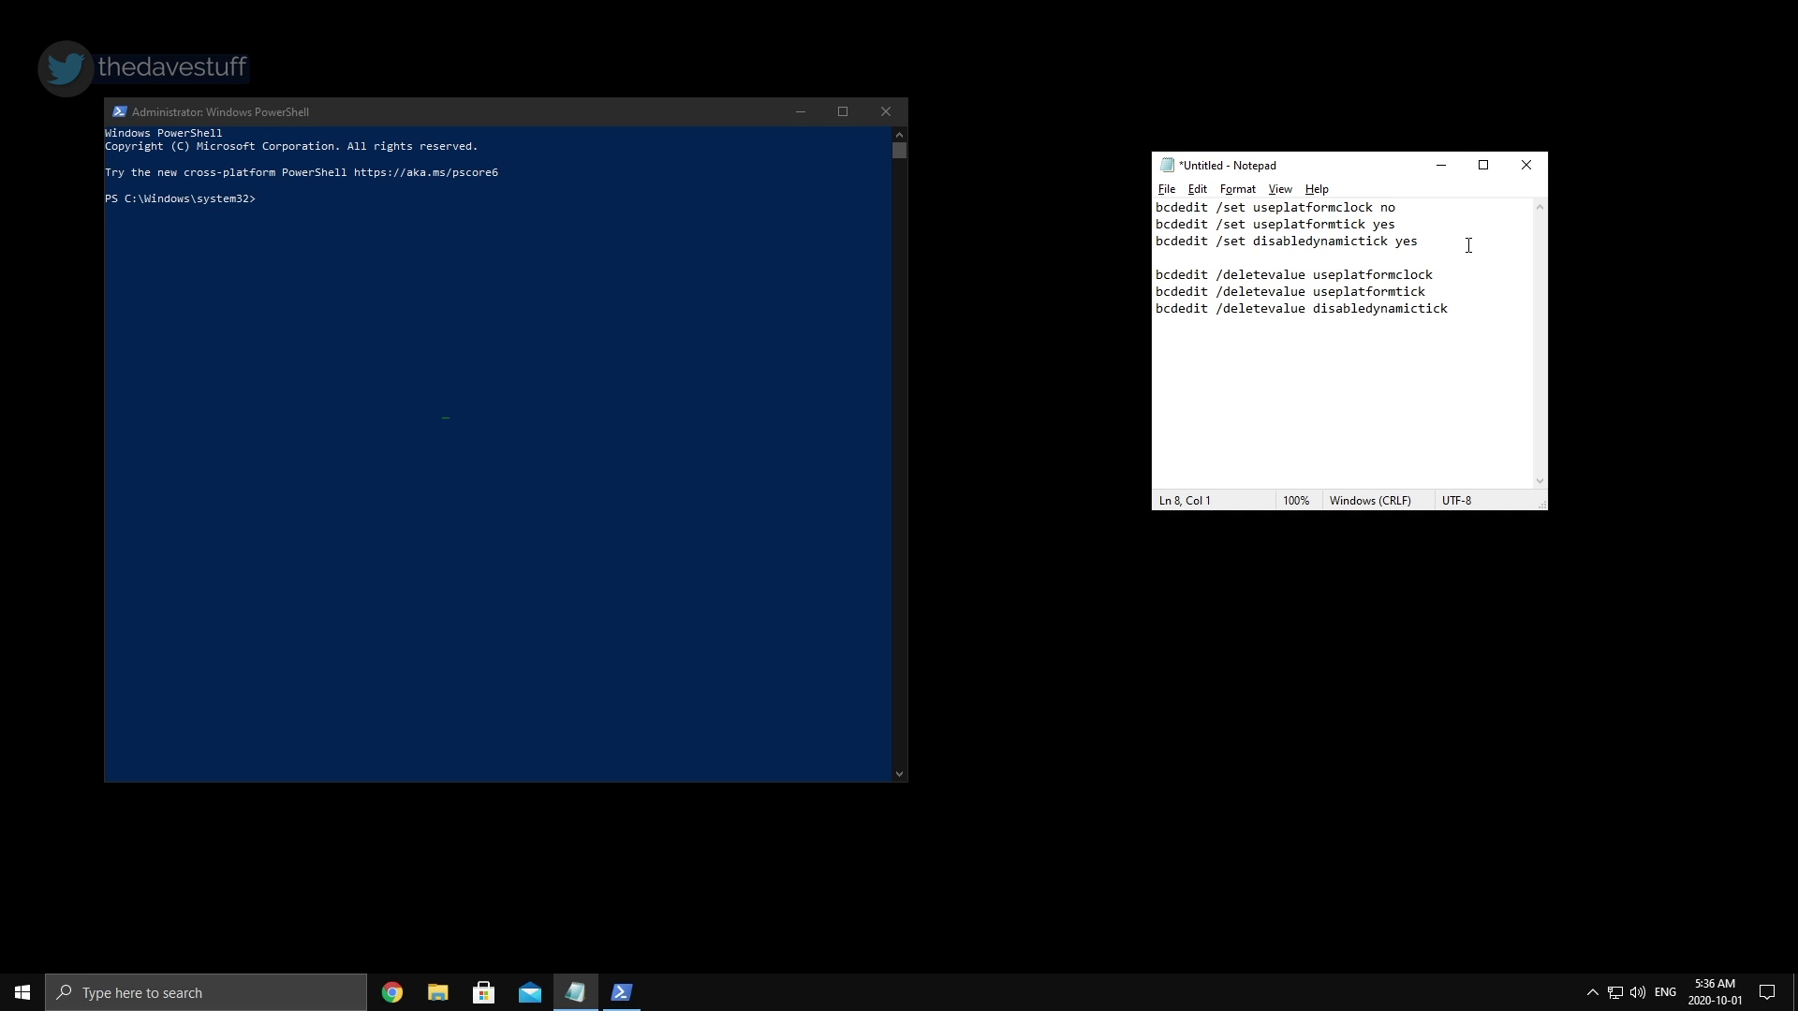
drag(1468, 245, 1155, 207)
click(345, 308)
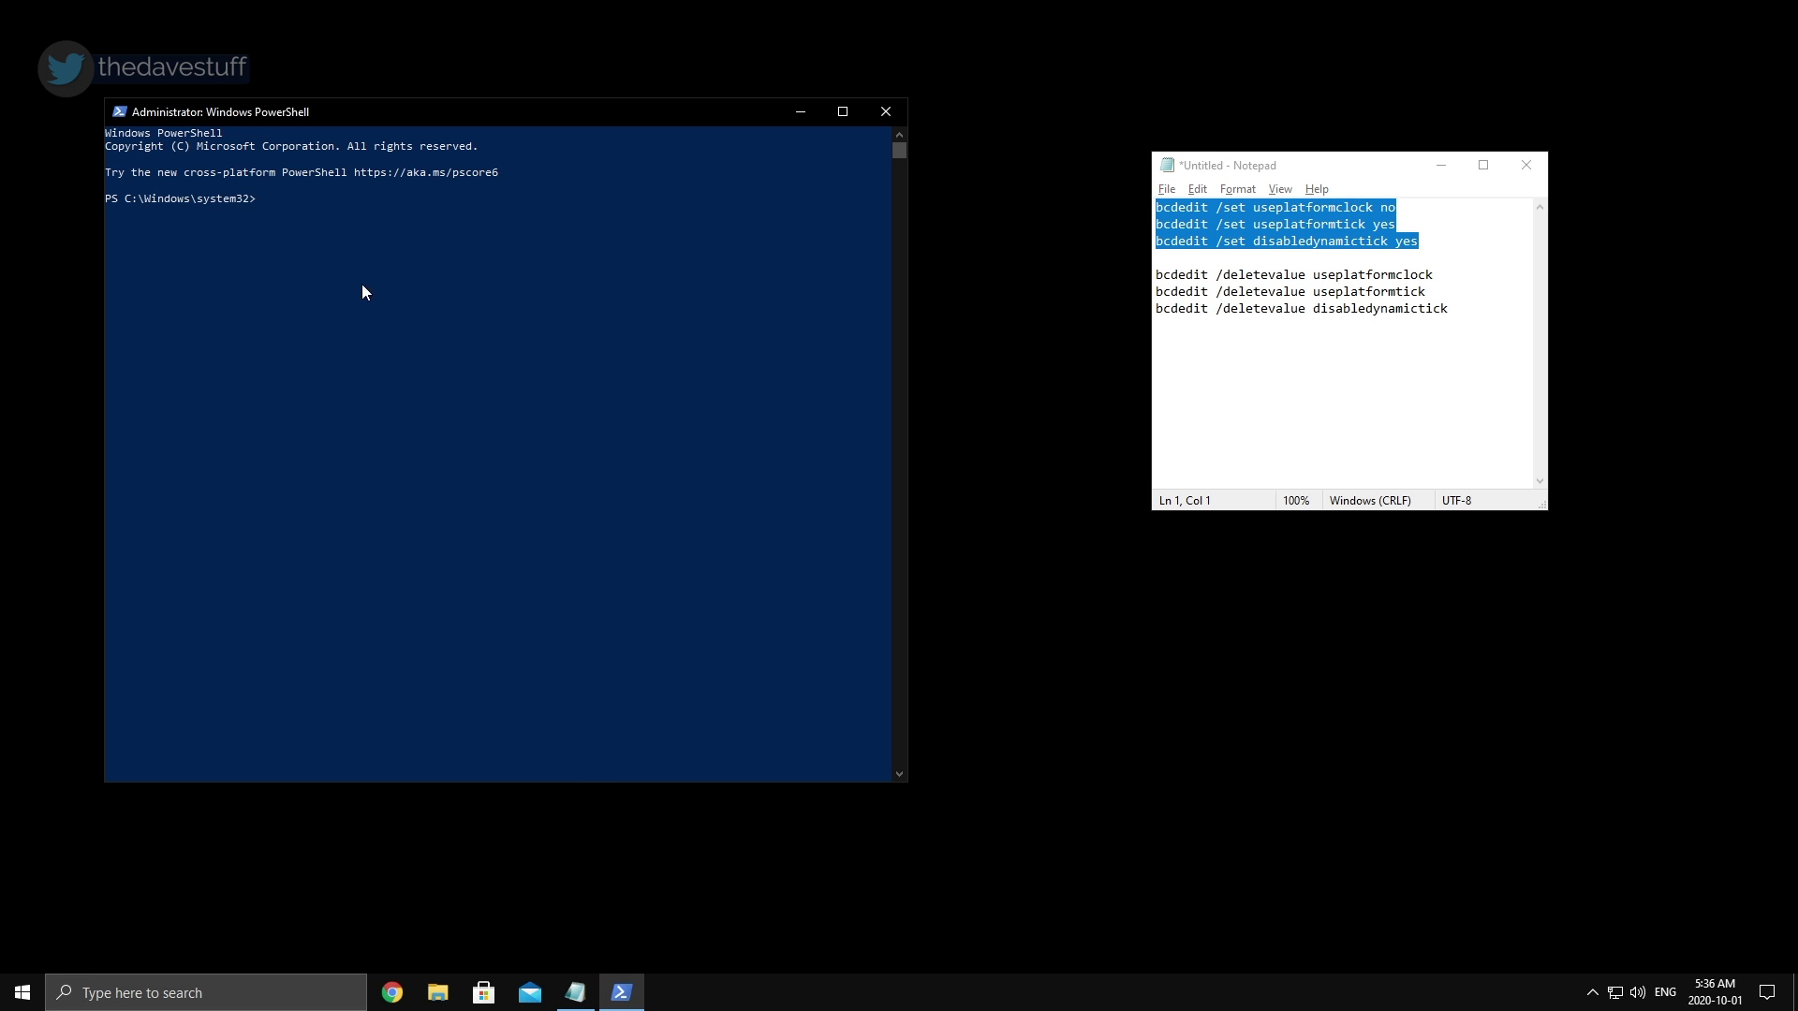
right_click(305, 199)
key(Return)
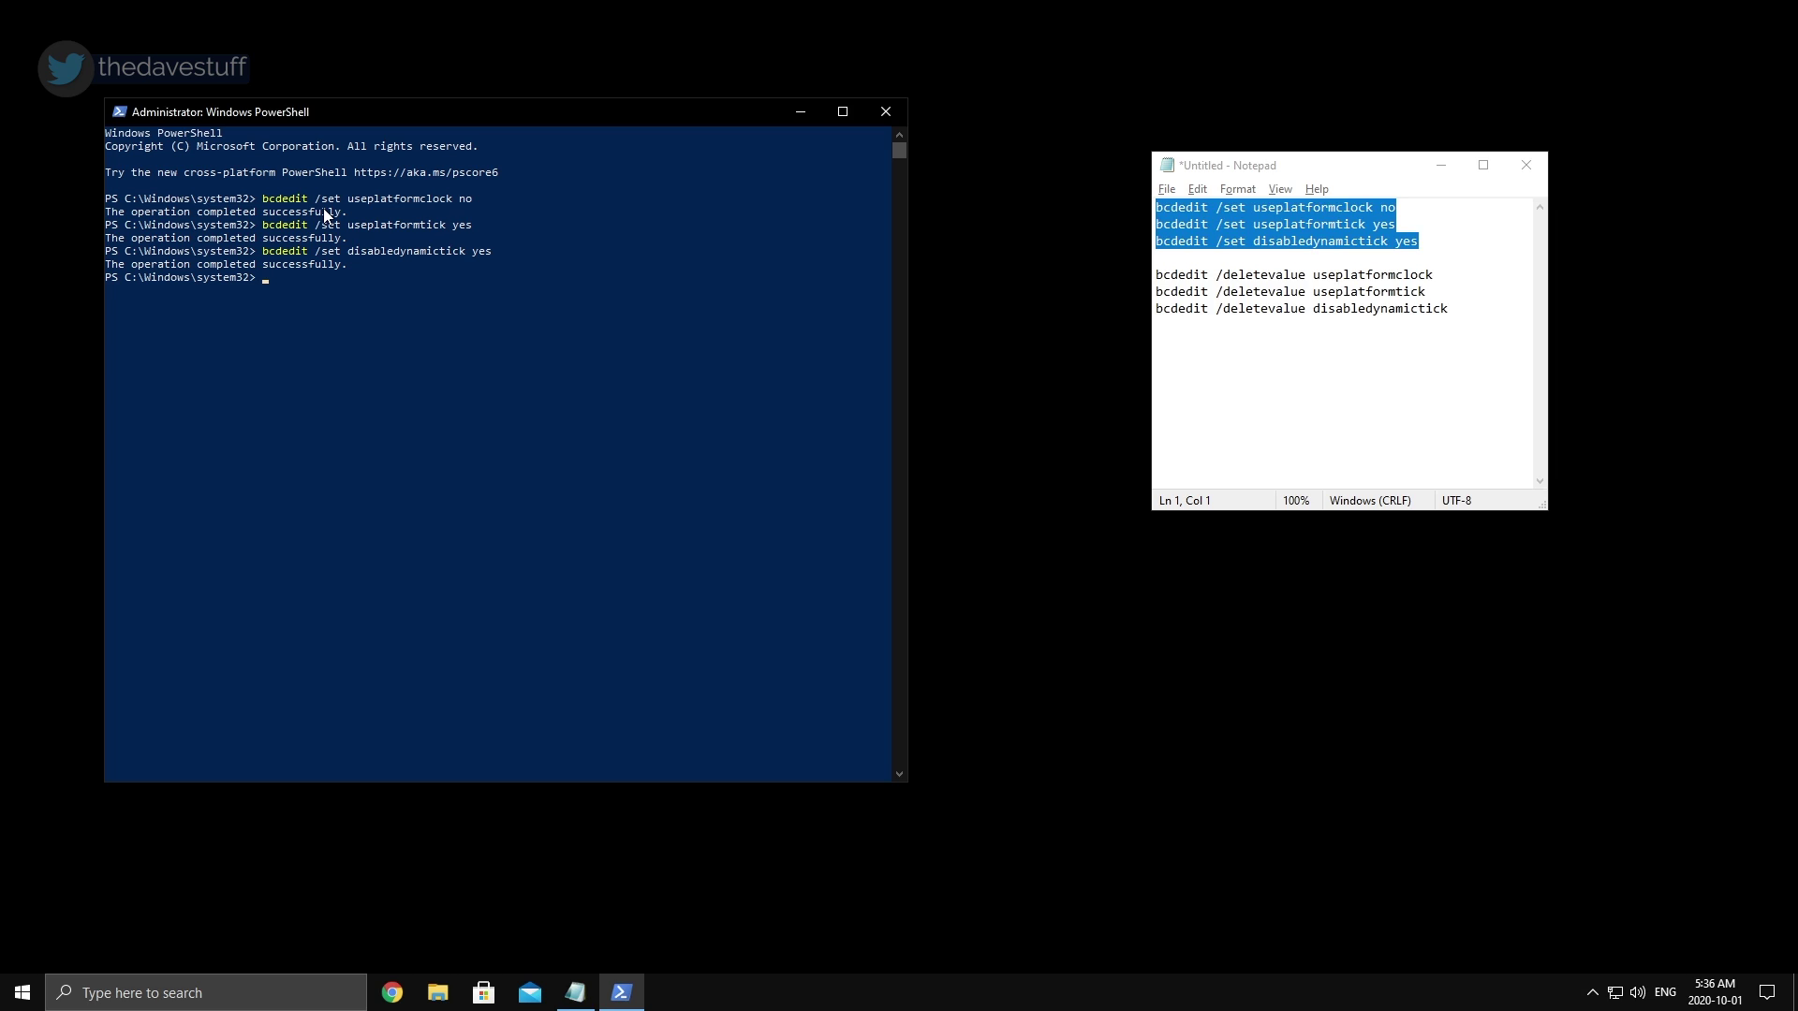
drag(1451, 309, 1155, 274)
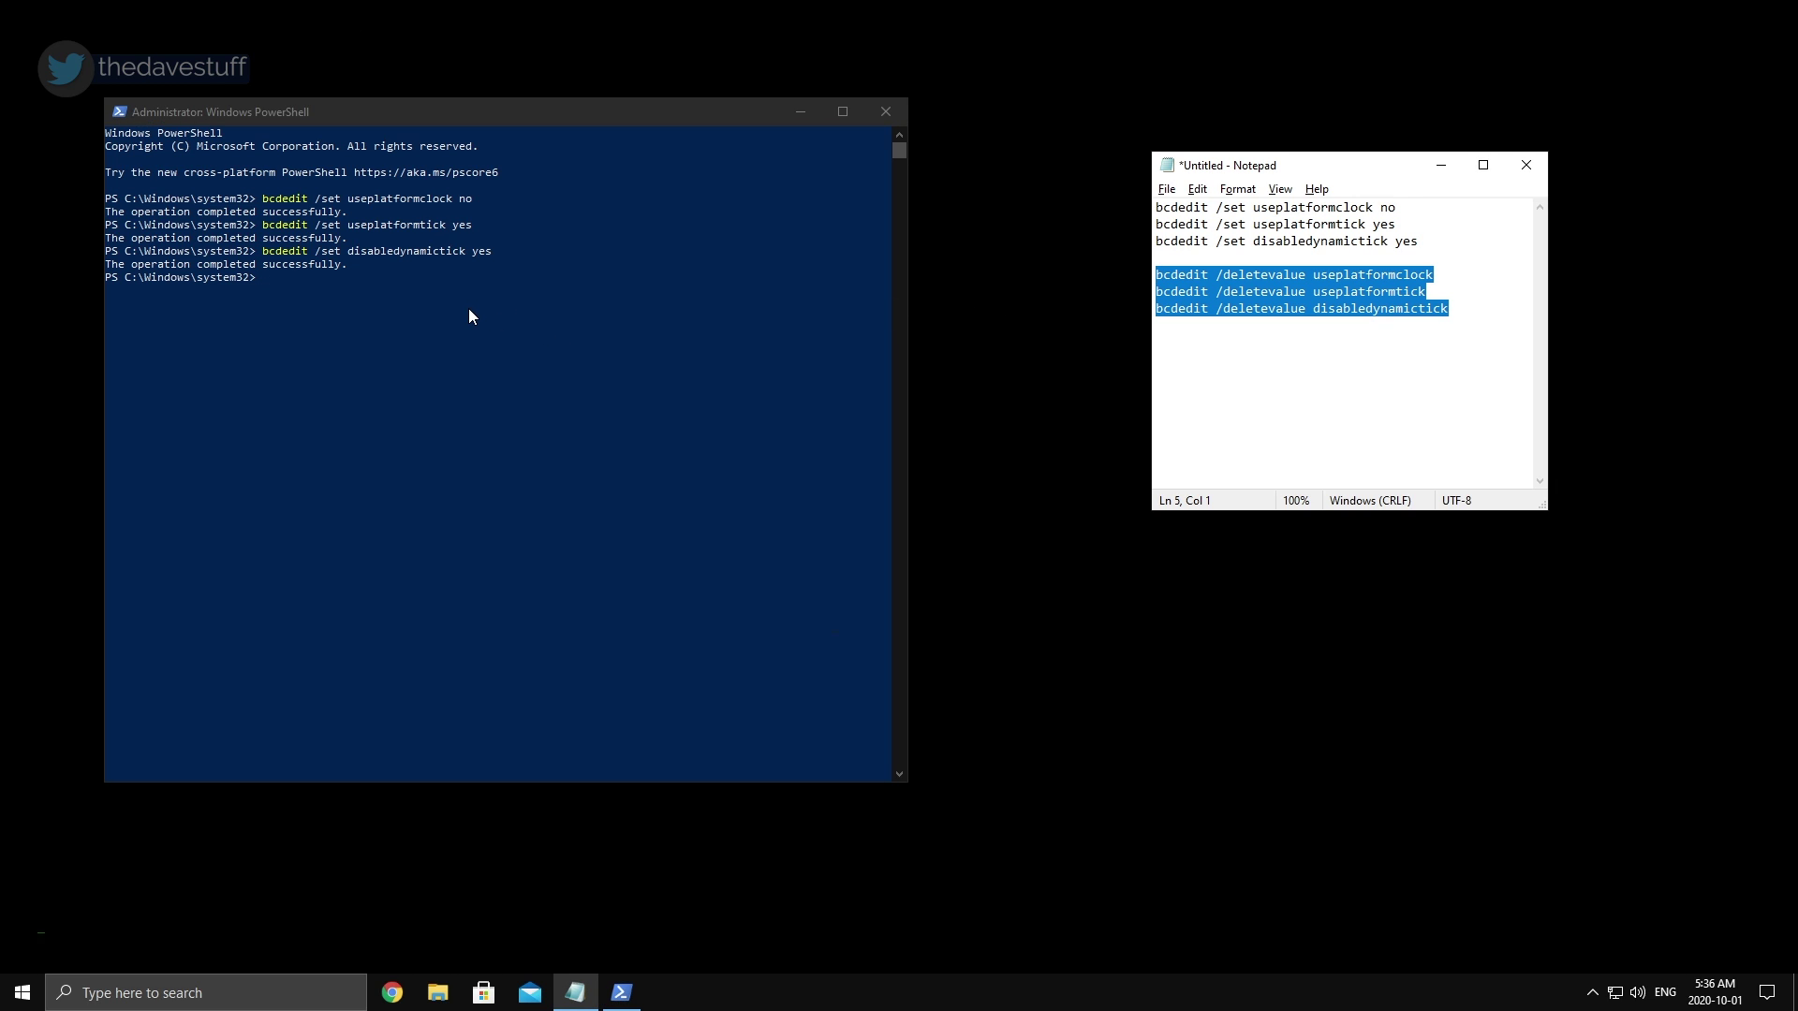
click(603, 265)
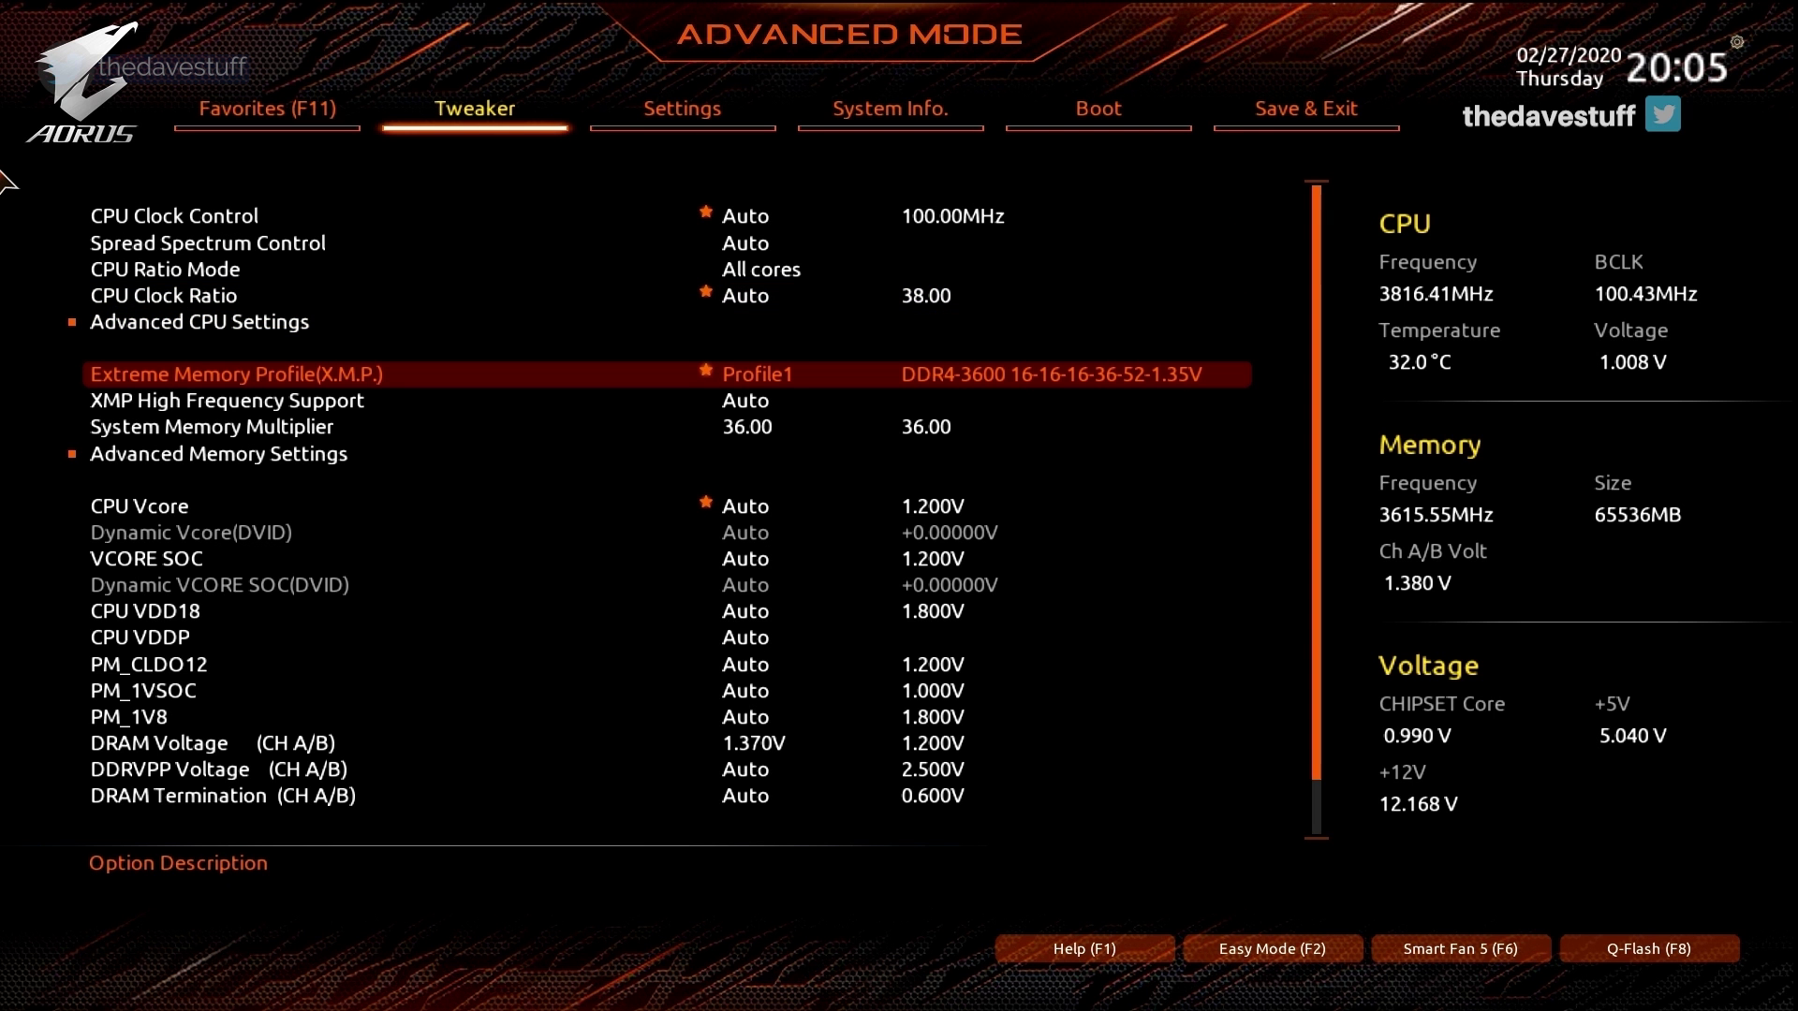
Open the CPU Vcore Loadline Calibration choices in the Tweaker tab, currently Extreme.
key(Down)
key(Down)
key(Down)
key(Down)
key(Down)
key(Down)
key(Down)
key(Down)
key(Down)
key(Down)
key(Down)
key(Down)
key(Down)
key(Down)
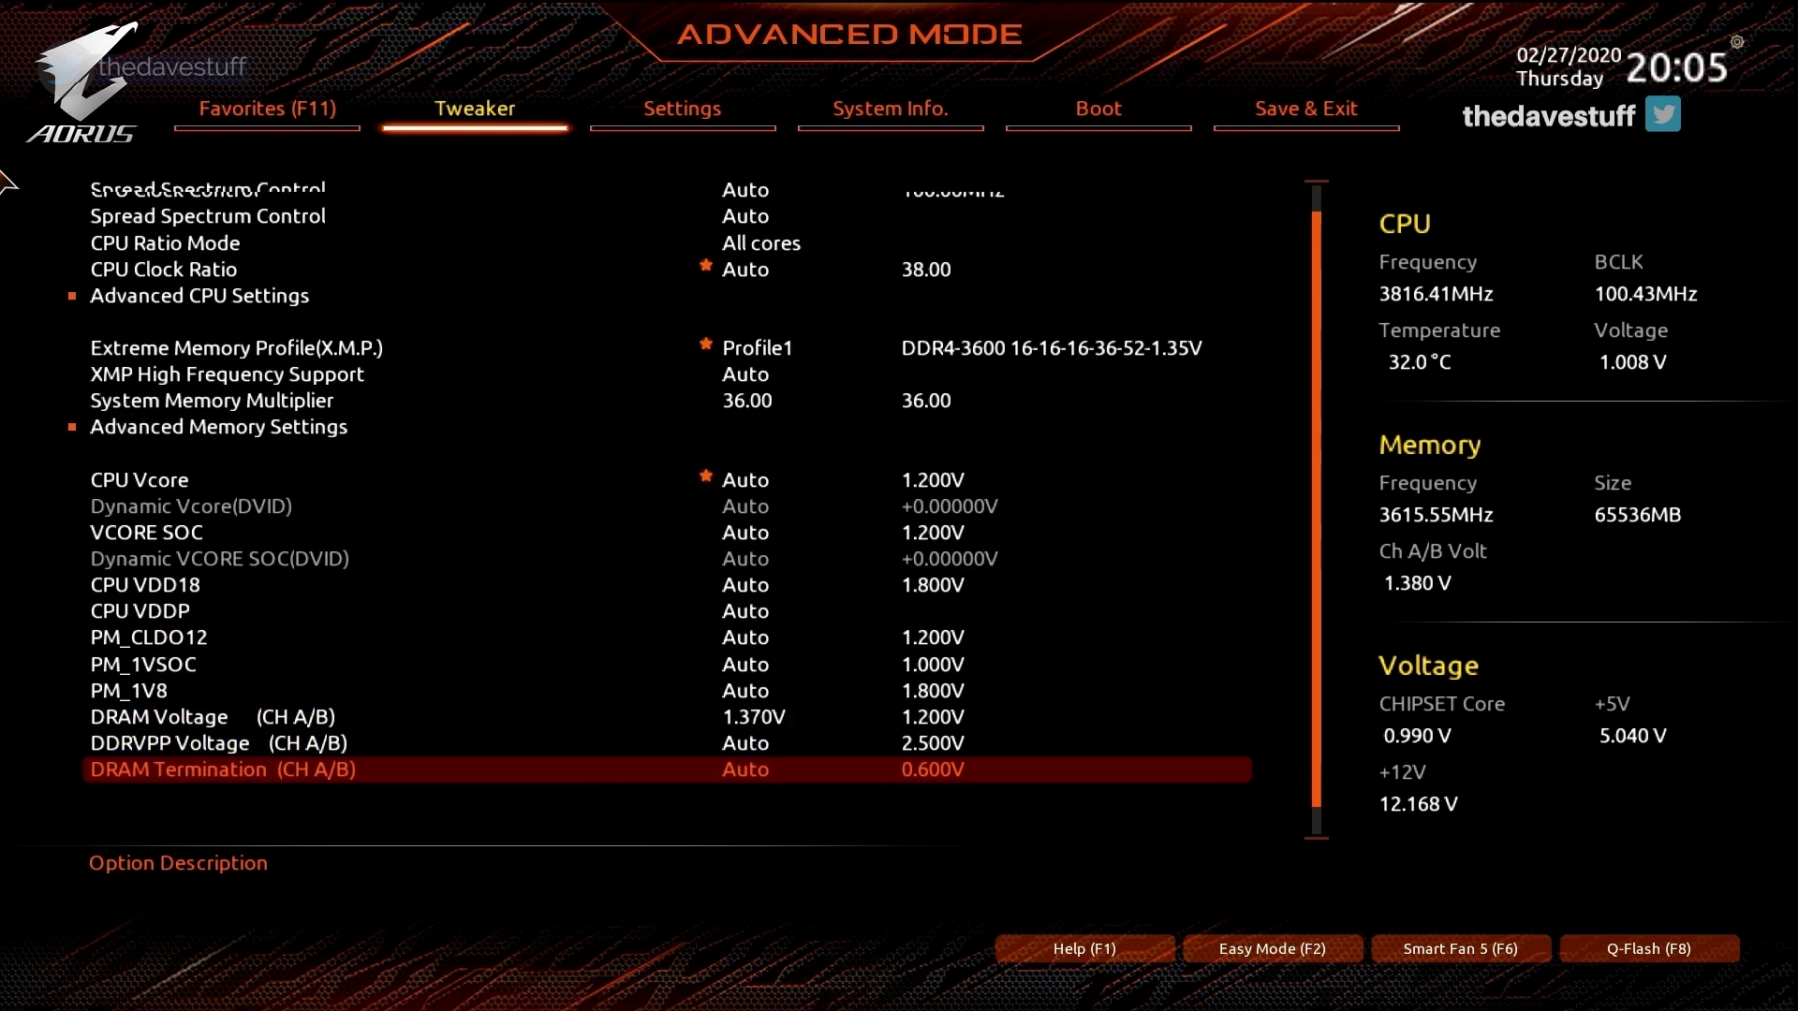
key(Return)
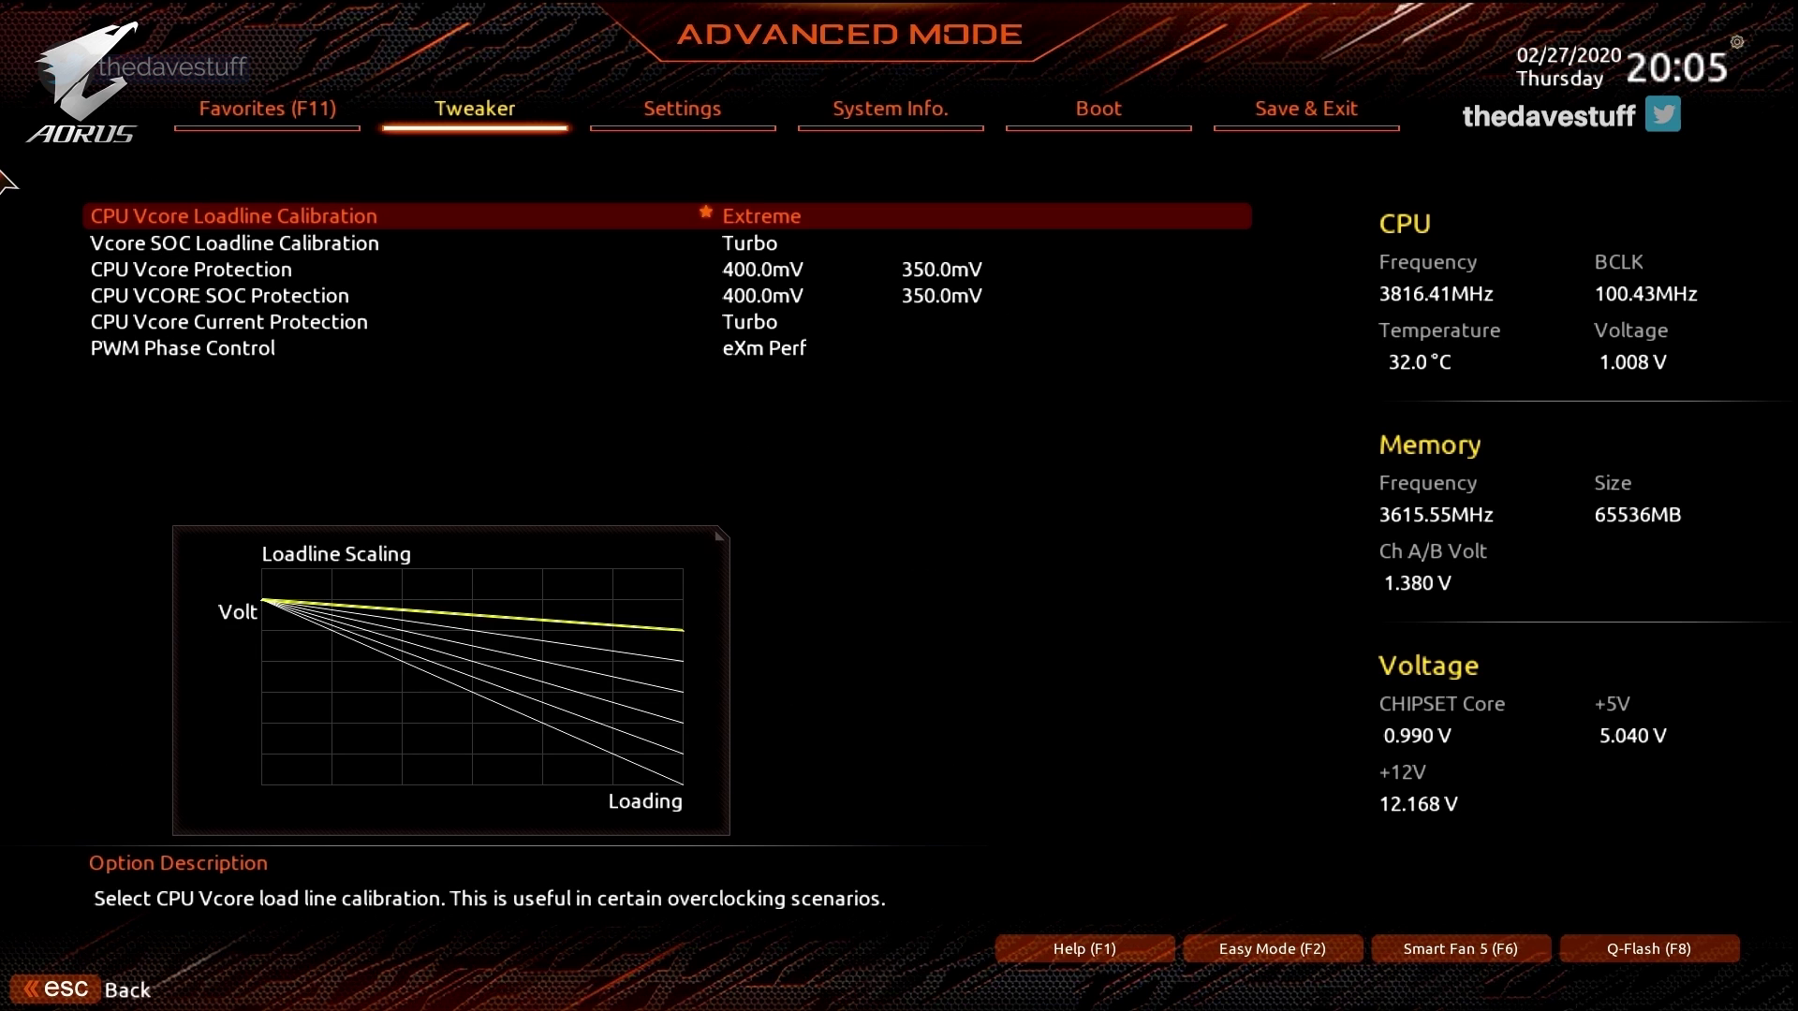
key(Return)
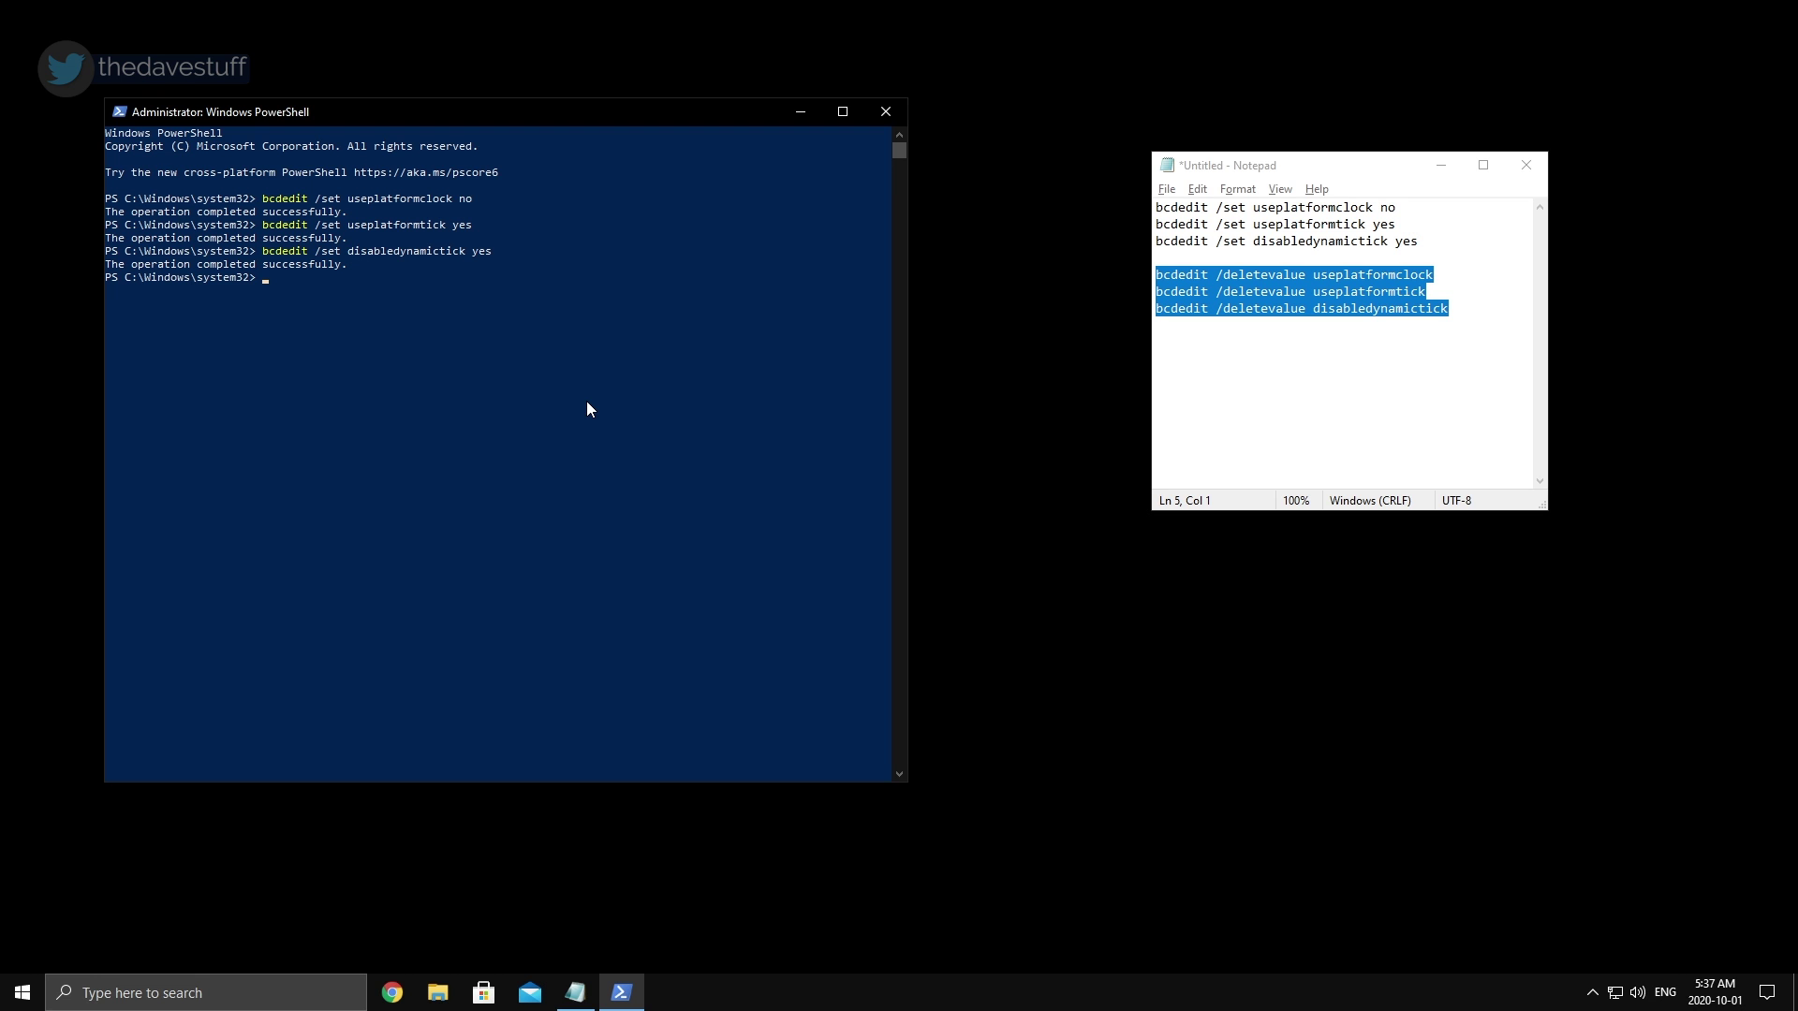
Run 'fsutil behavior query disabledeletenotify', showing 0 (Disabled) for NTFS and ReFS.
text(fsuti)
text(l beha)
text(v)
text(ior)
text( q)
text(uery)
text(disabled)
text(eleten)
text(ot)
text(otify)
key(Return)
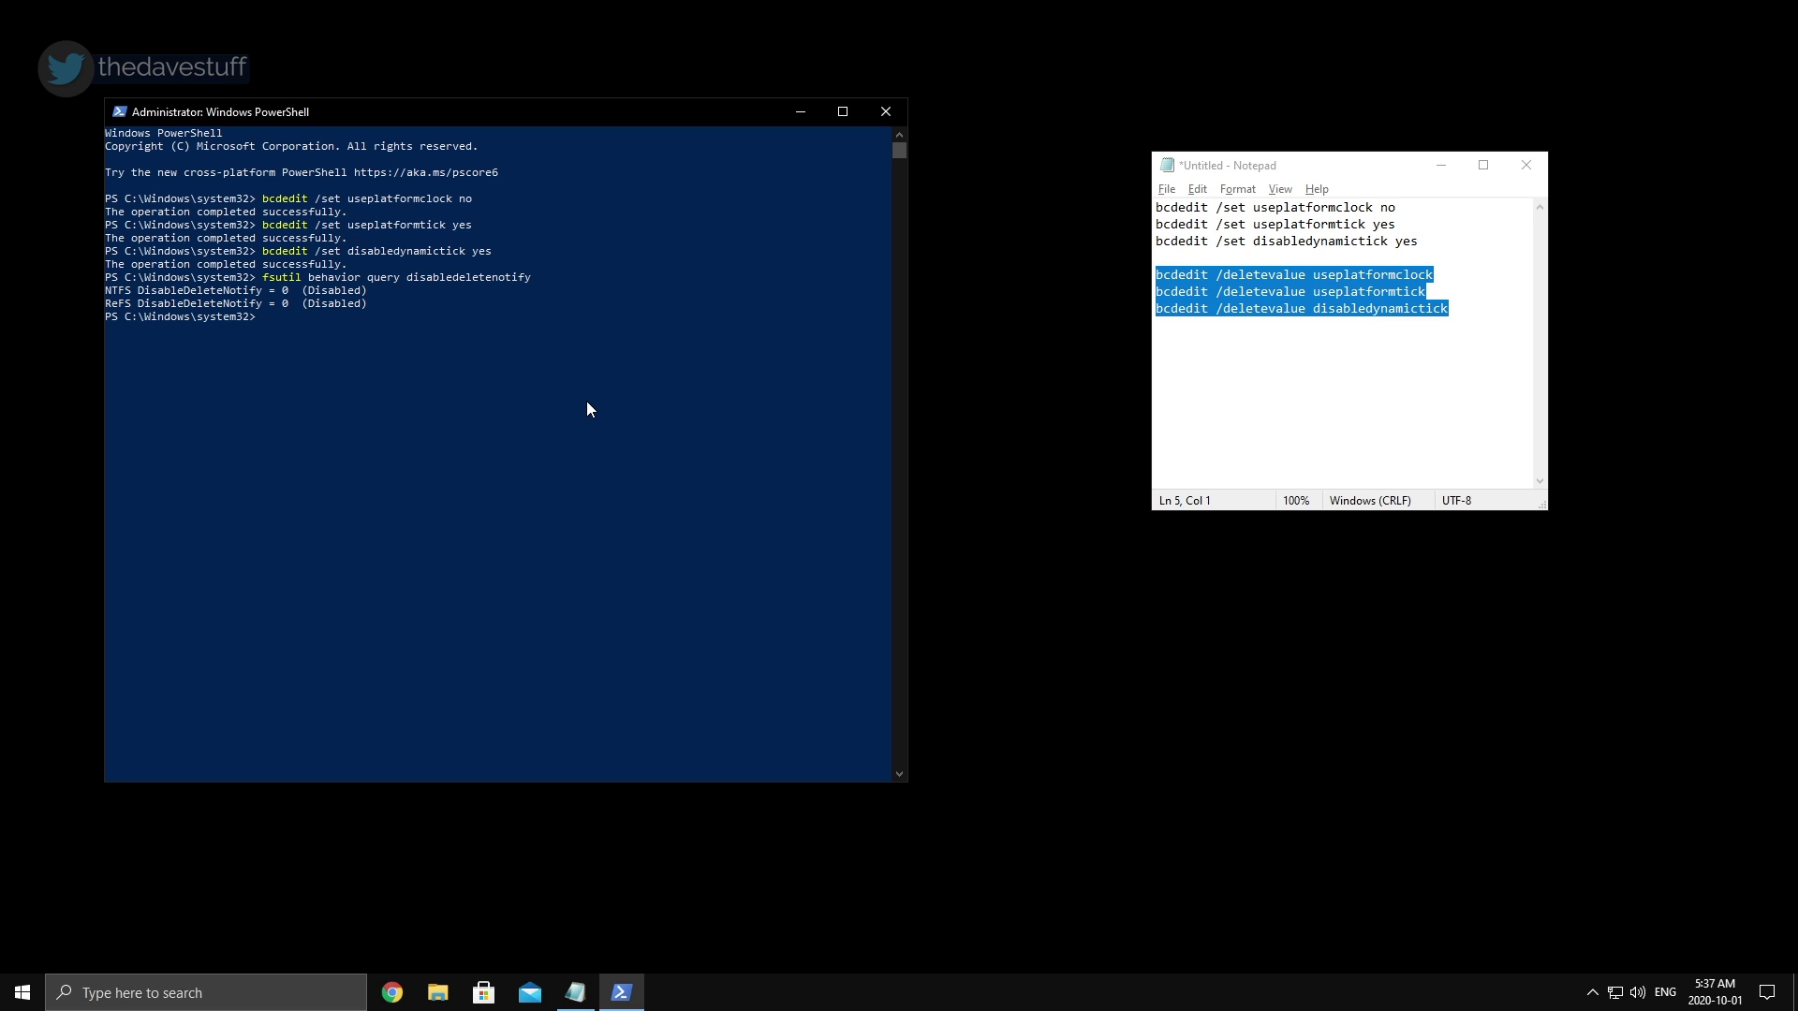
text(fsutil behavior set disabledeletenotify 0)
Run 'fsutil behavior set disabledeletenotify 0' for NTFS, then the 'refs 0' variant for ReFS.
key(Return)
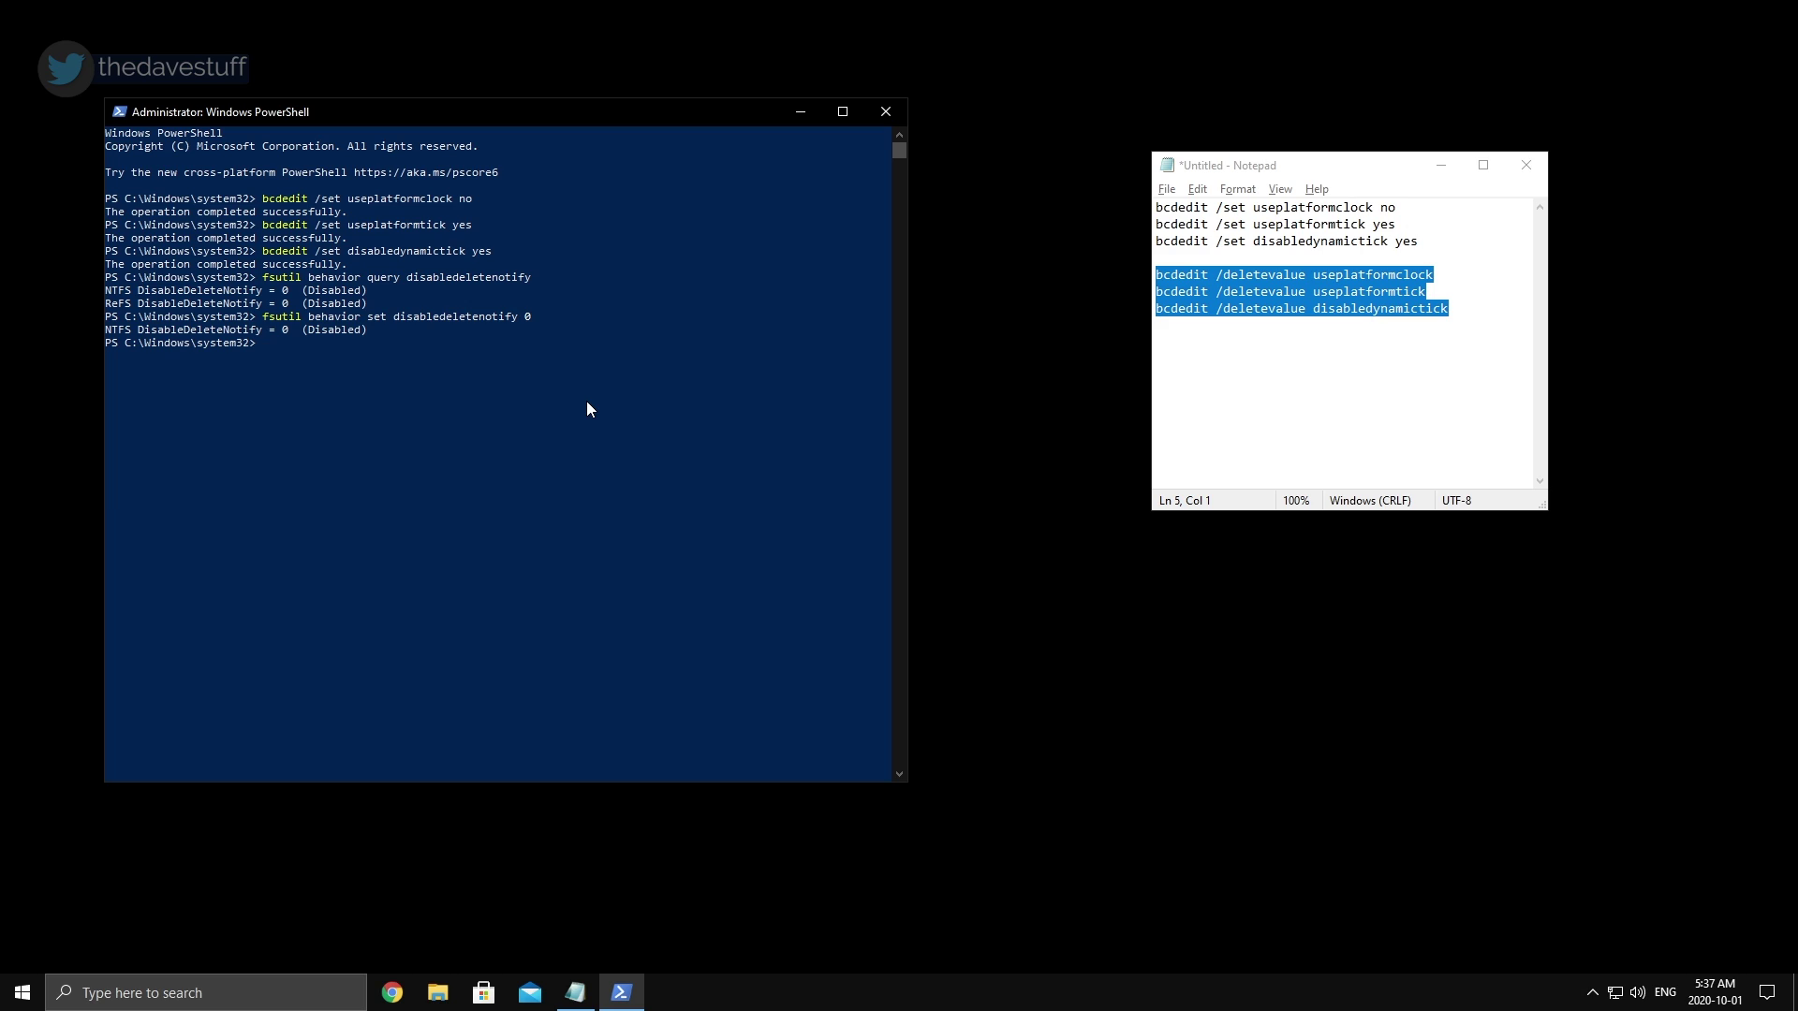
text(bc)
key(Up)
key(BackSpace)
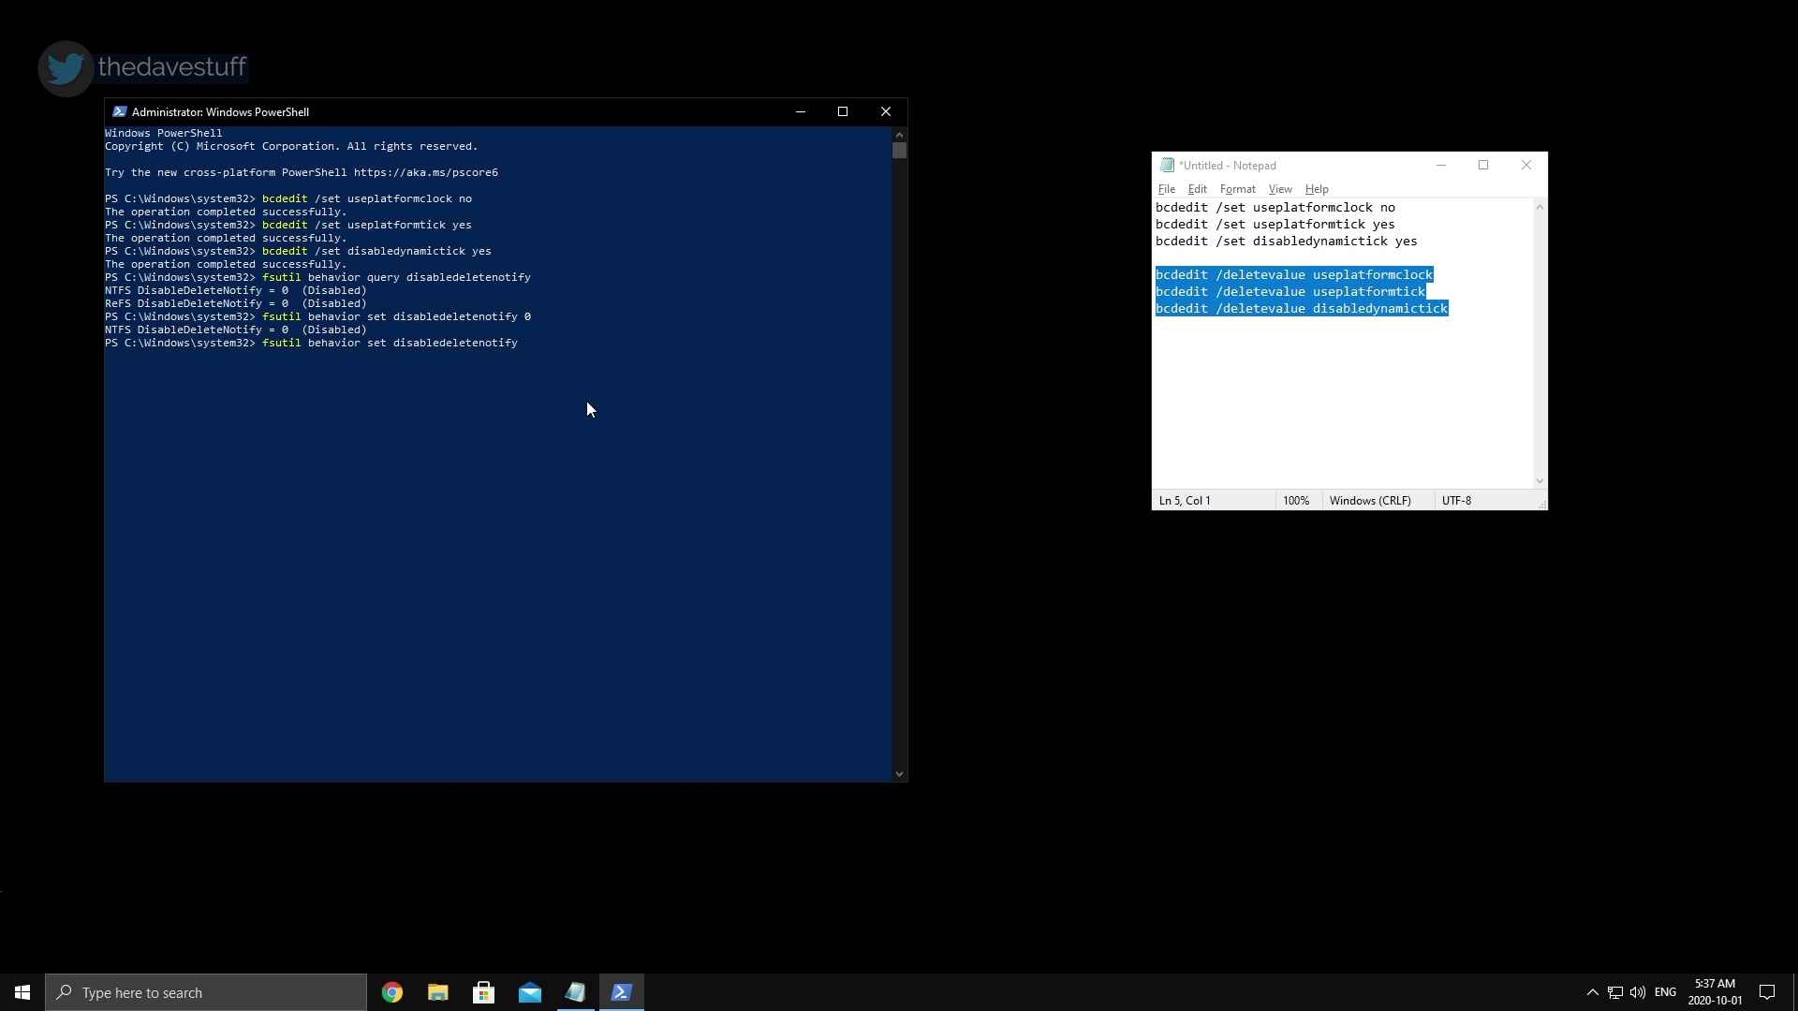
text(refs 0)
key(Return)
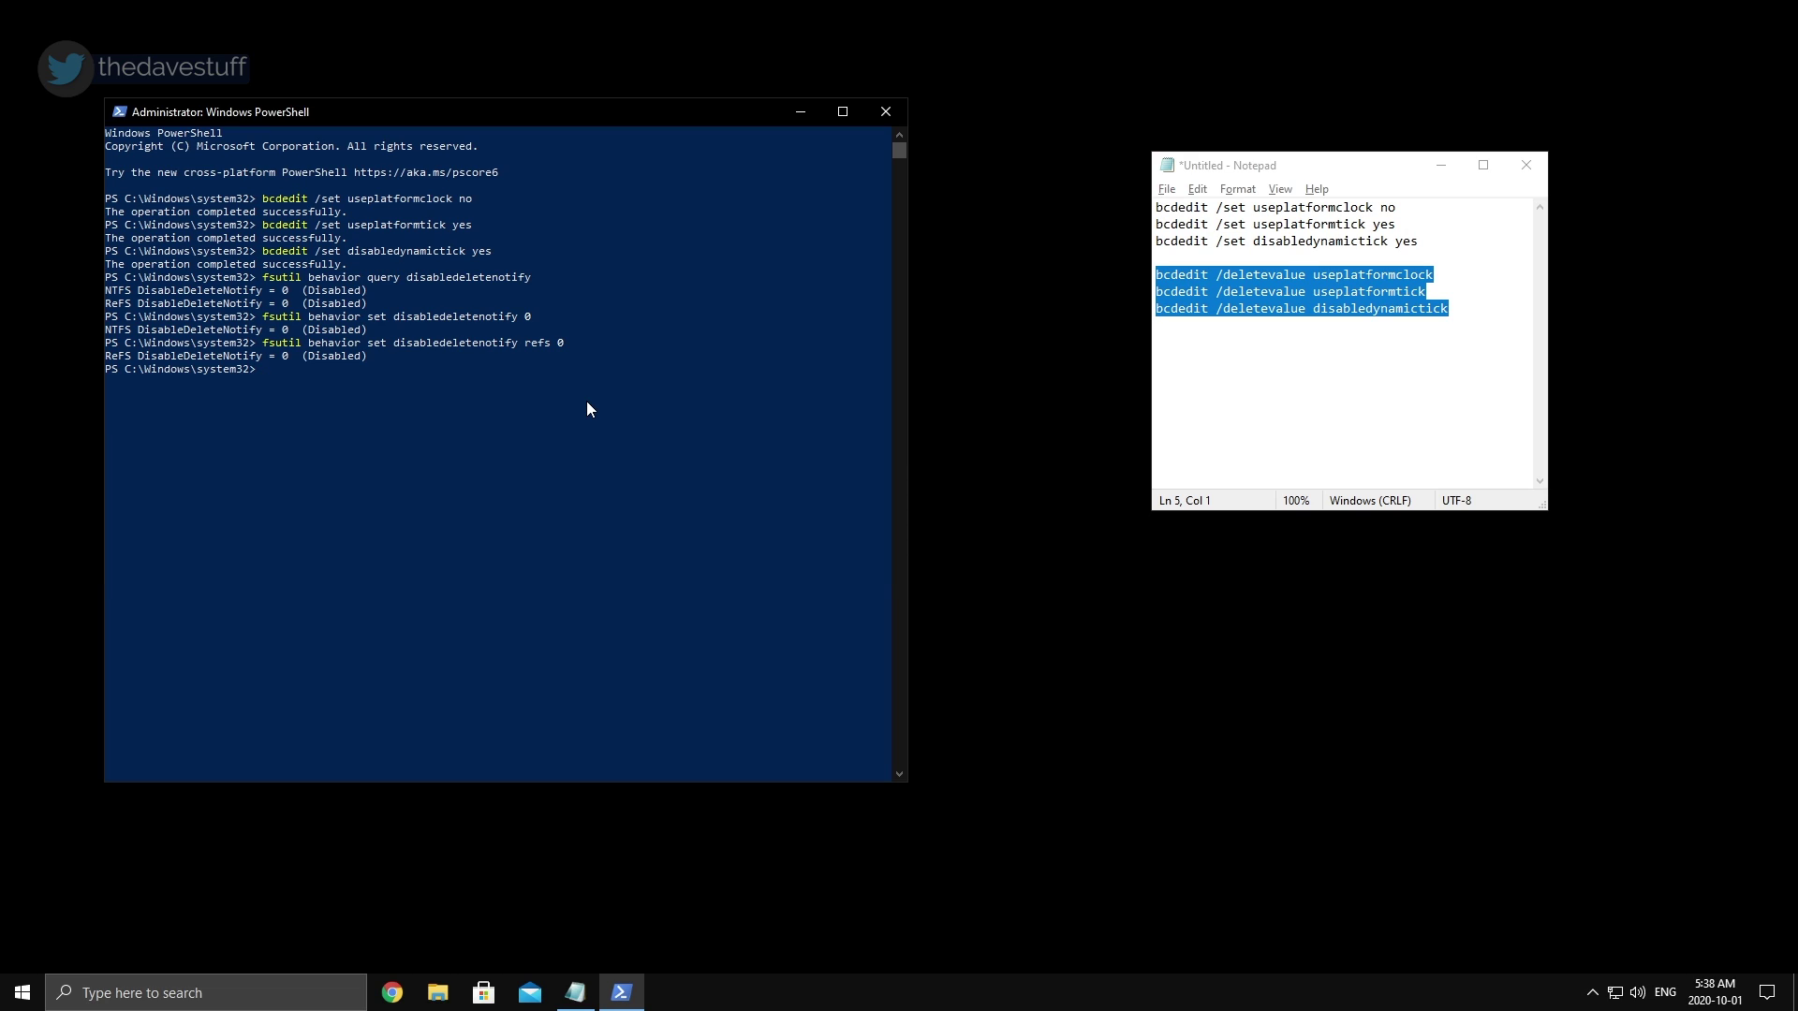
Run 'fsutil behavior set mftzone 2' to reserve a 400 MB MFT zone.
text(fsutil behavior set mftzone 2)
key(Return)
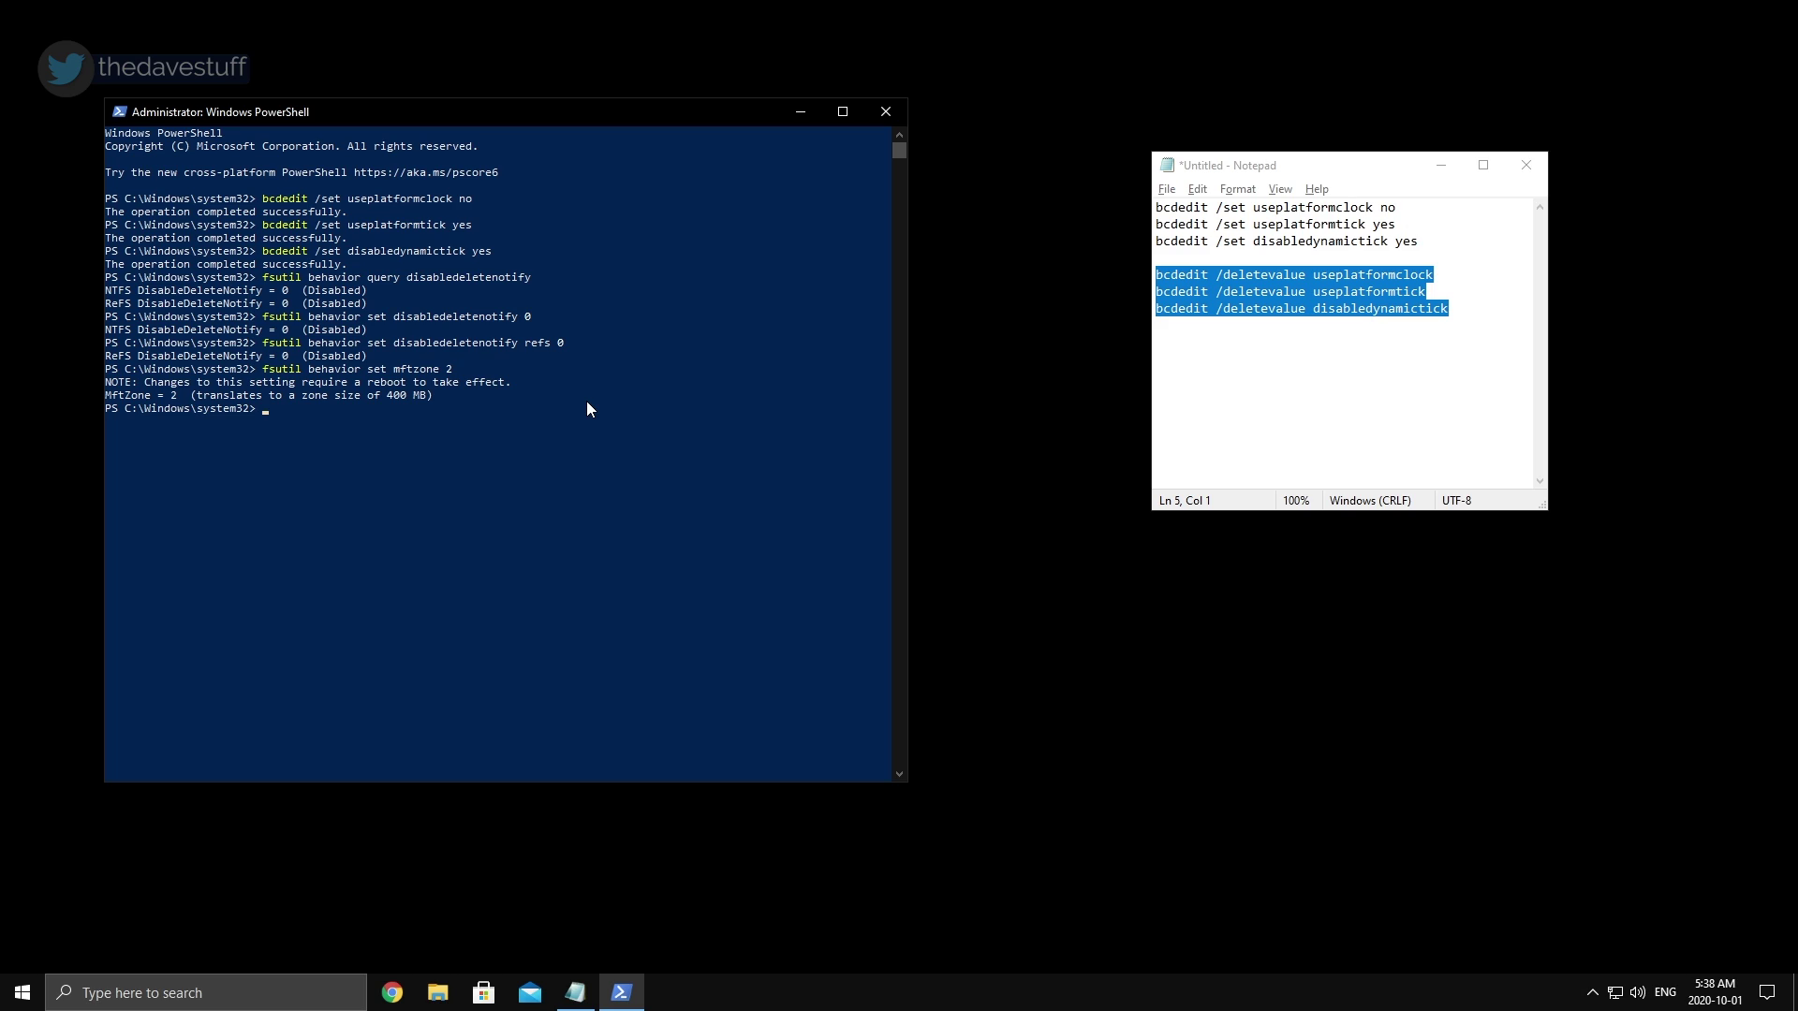
Run 'fsutil behavior set disablelastaccess 1', reporting User Managed, Enabled.
text(fsutil behavior set disablelastaccess 1)
key(Return)
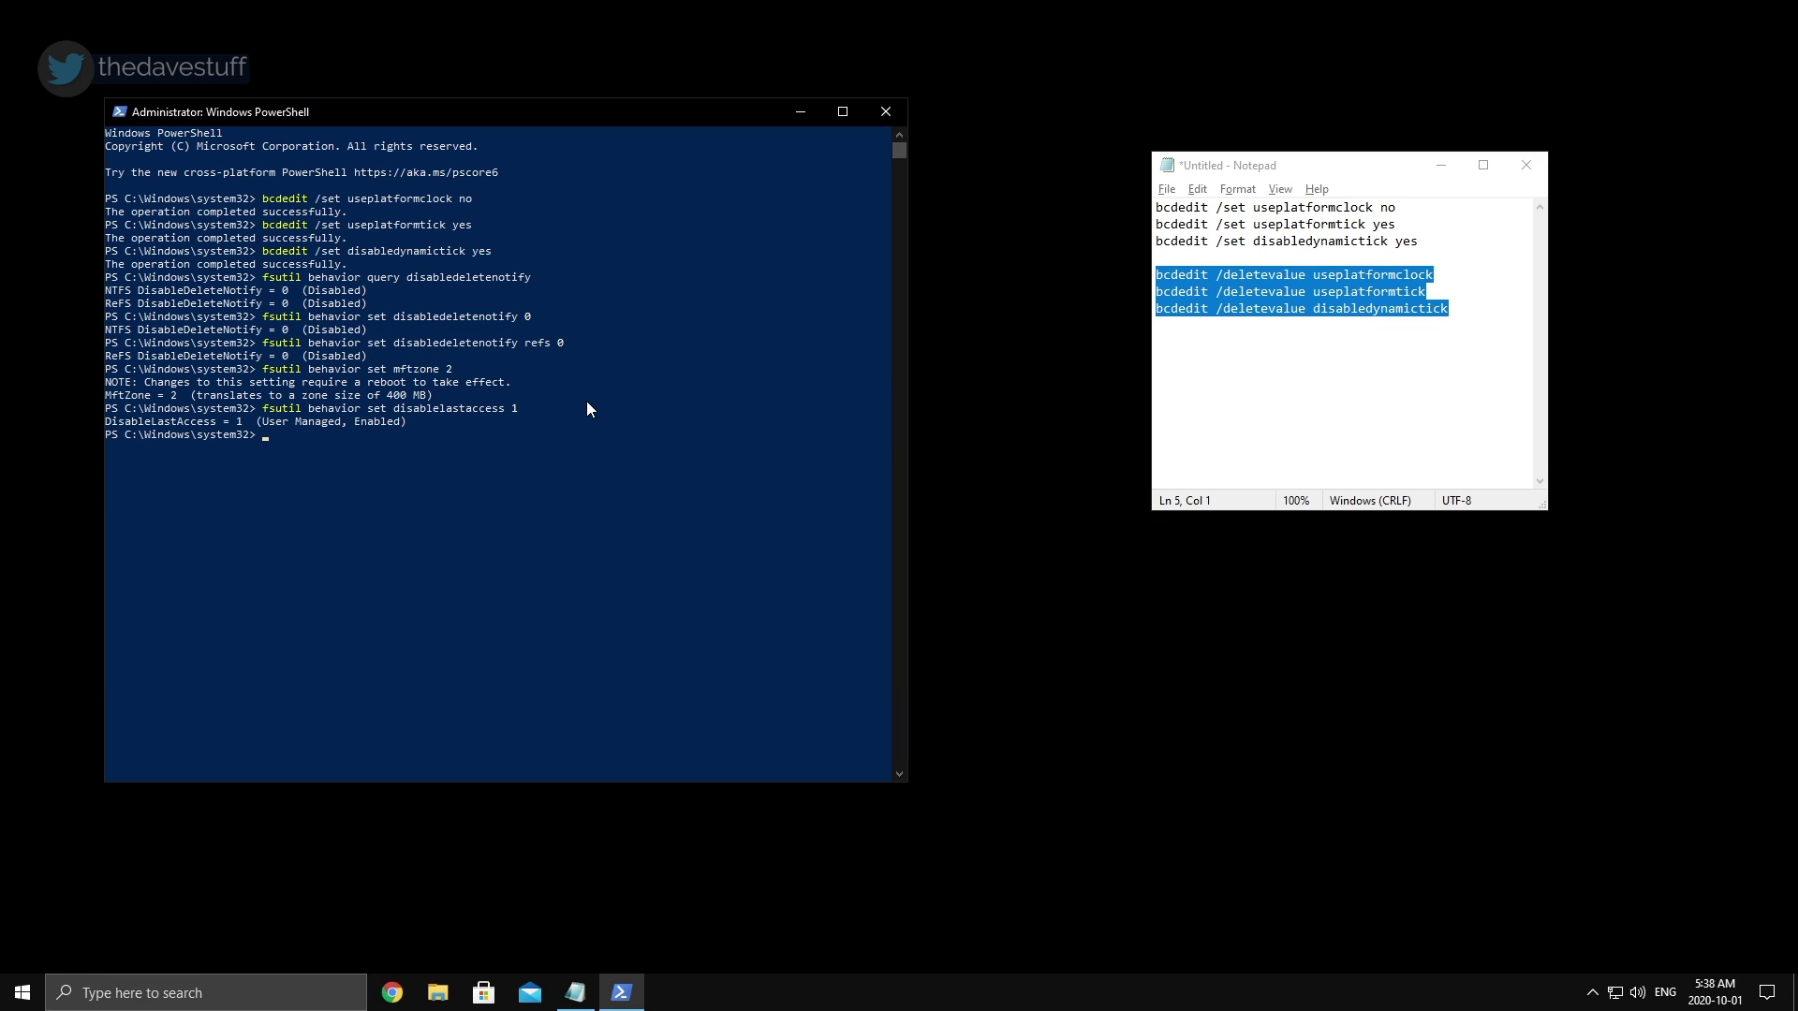
Run 'fsutil behavior set memoryusage 2', which applies after a reboot.
text(fsutil behavior set memoryusage 2)
key(Return)
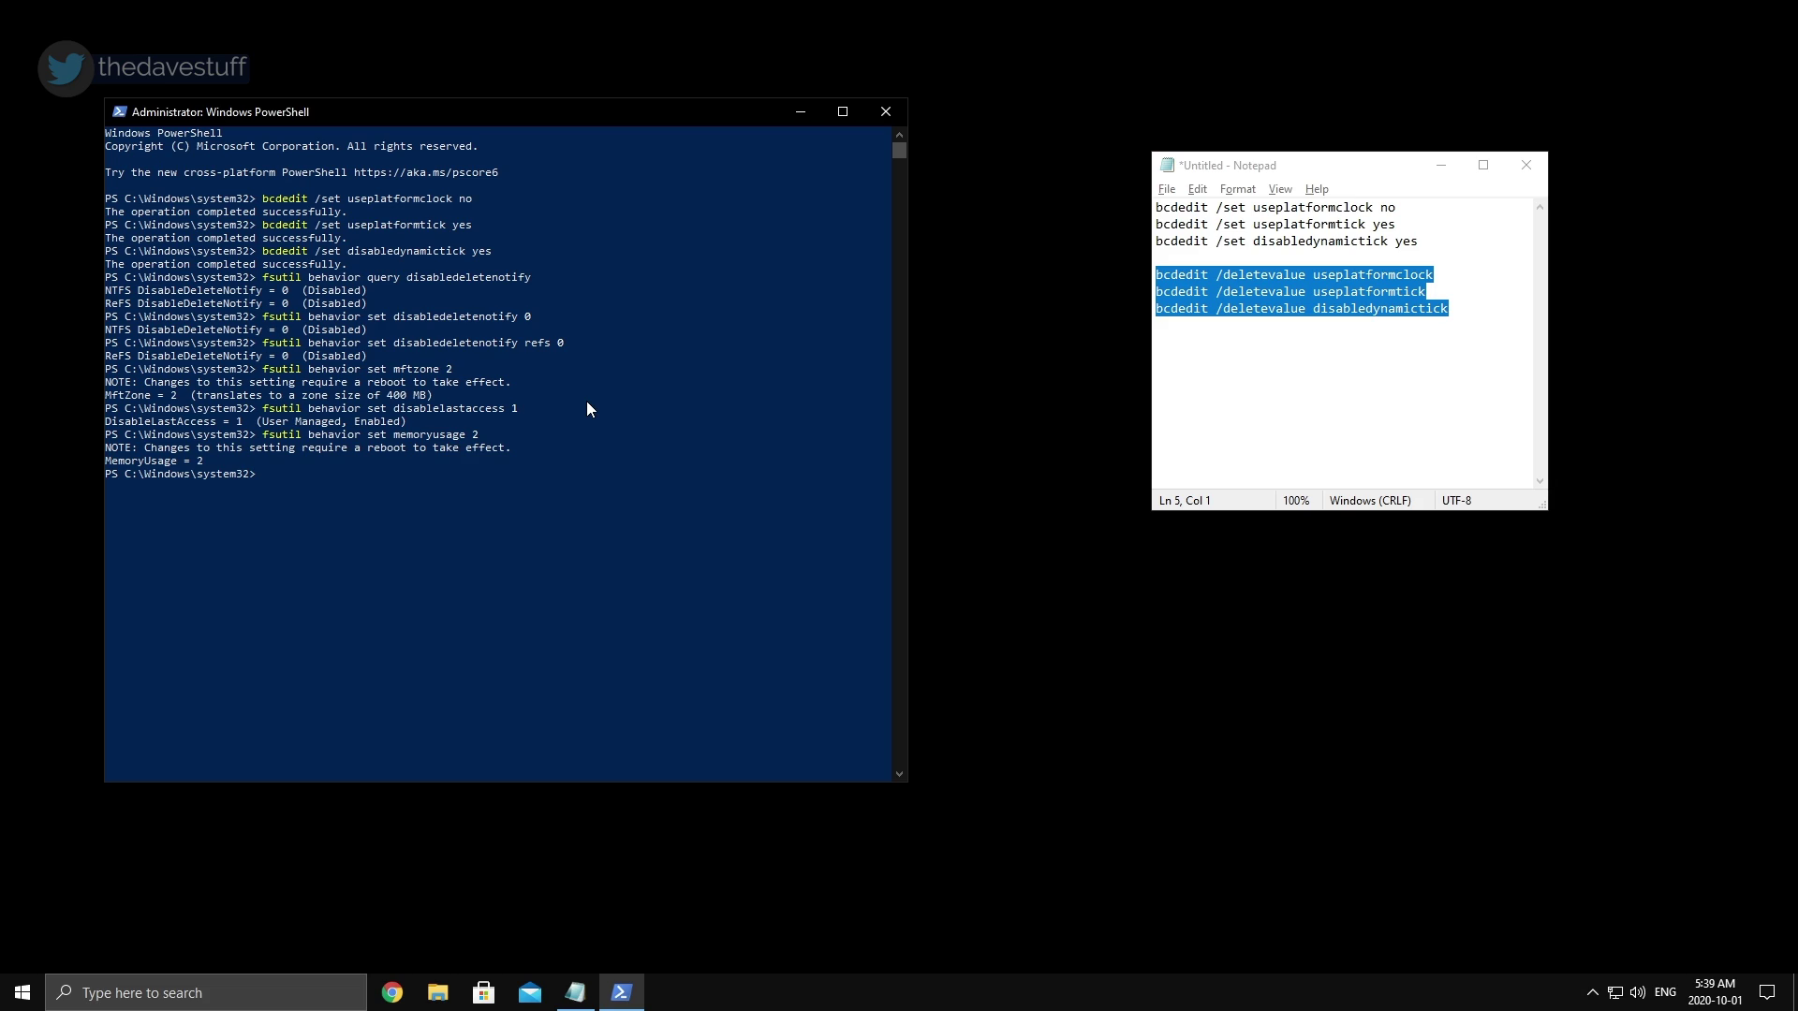
Run 'Disable-MMAgent -mc' to try disabling memory compression.
text(Disable-MMagent -mc)
key(Return)
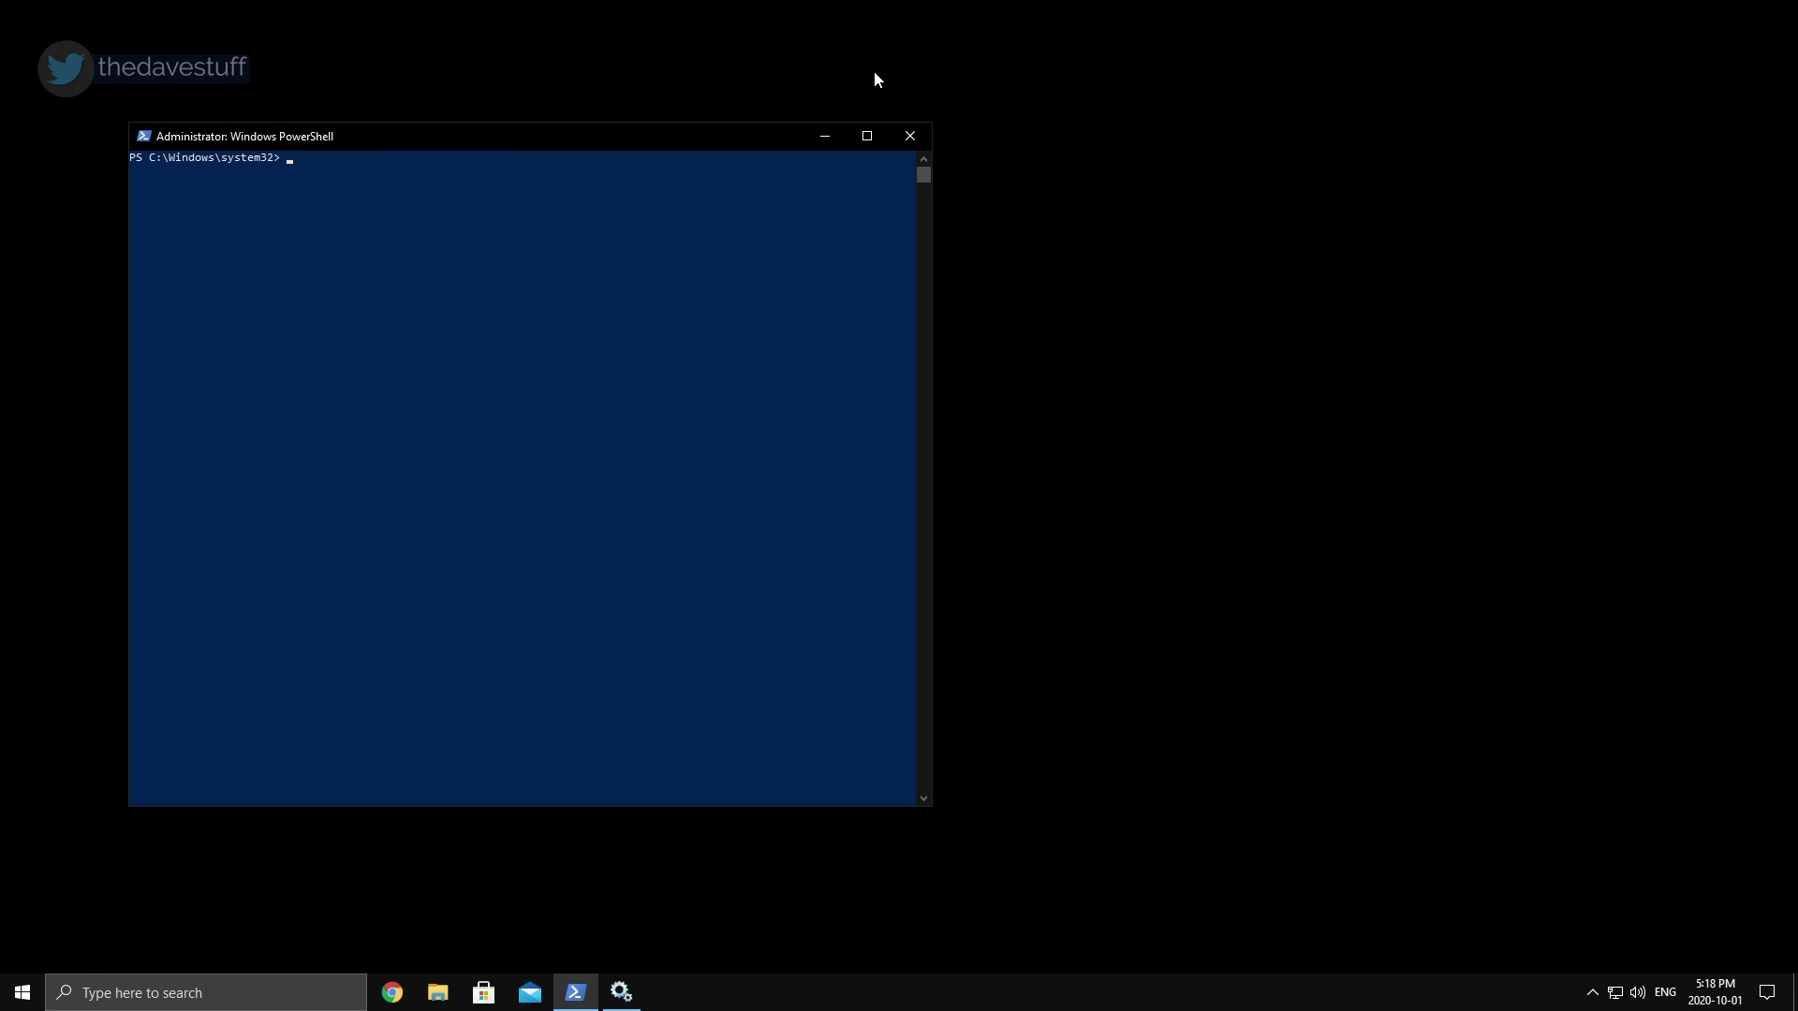
Check memory manager settings with get-mmagent, then run disable-mmagent -pagecombining to turn off page combining.
text(get-mmagent)
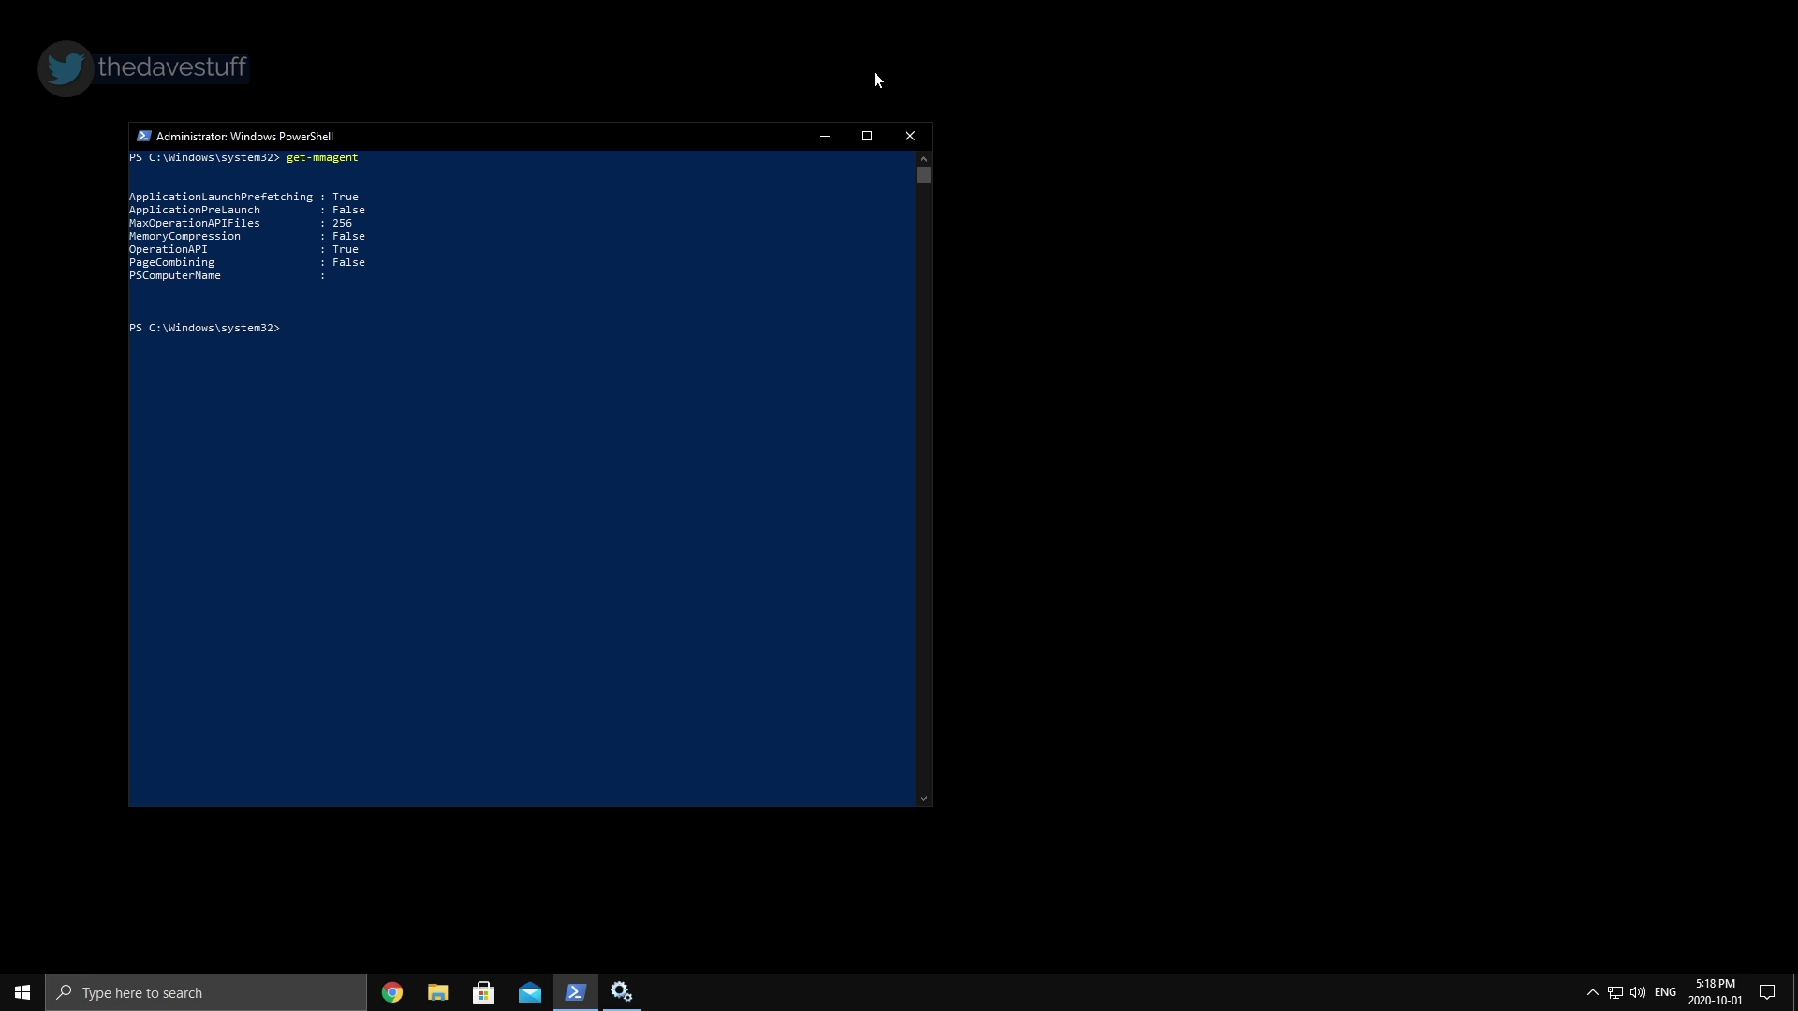
text(disable-mmagent -pagecombining)
key(Return)
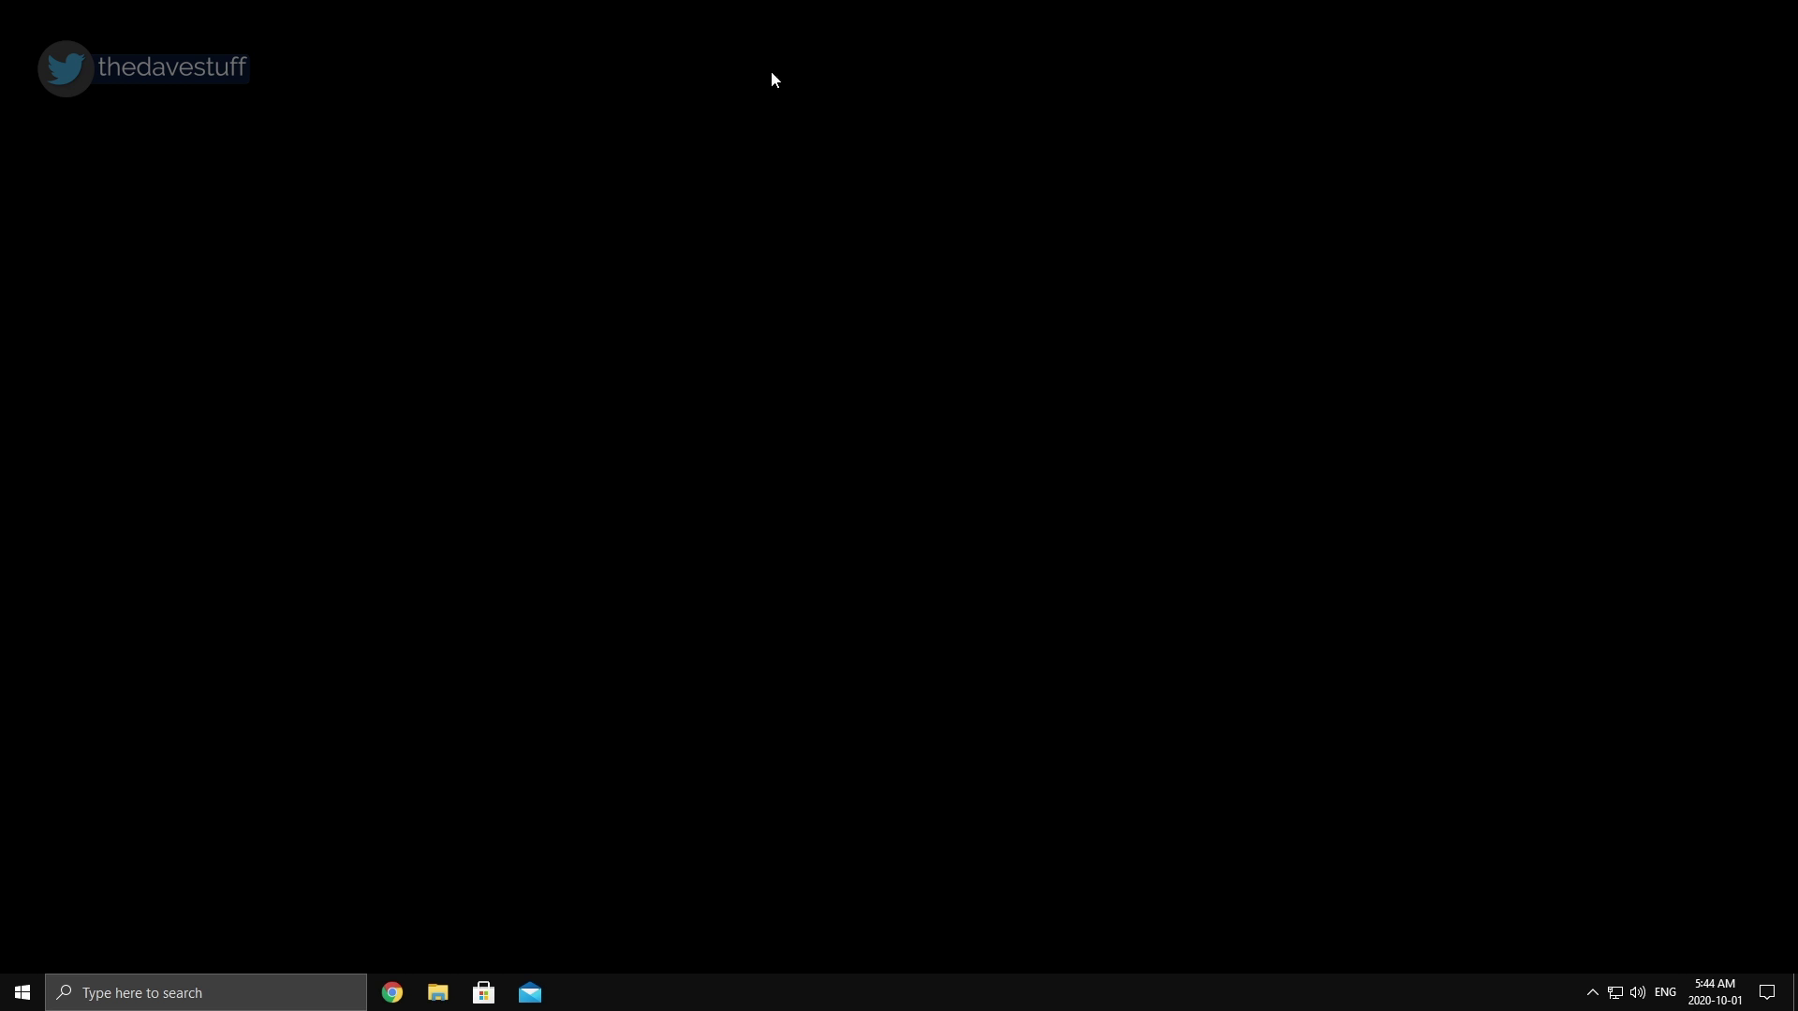
Search 'msi mode guru 3d' in Chrome and open the guru3d forum thread on MSI interrupts.
click(389, 991)
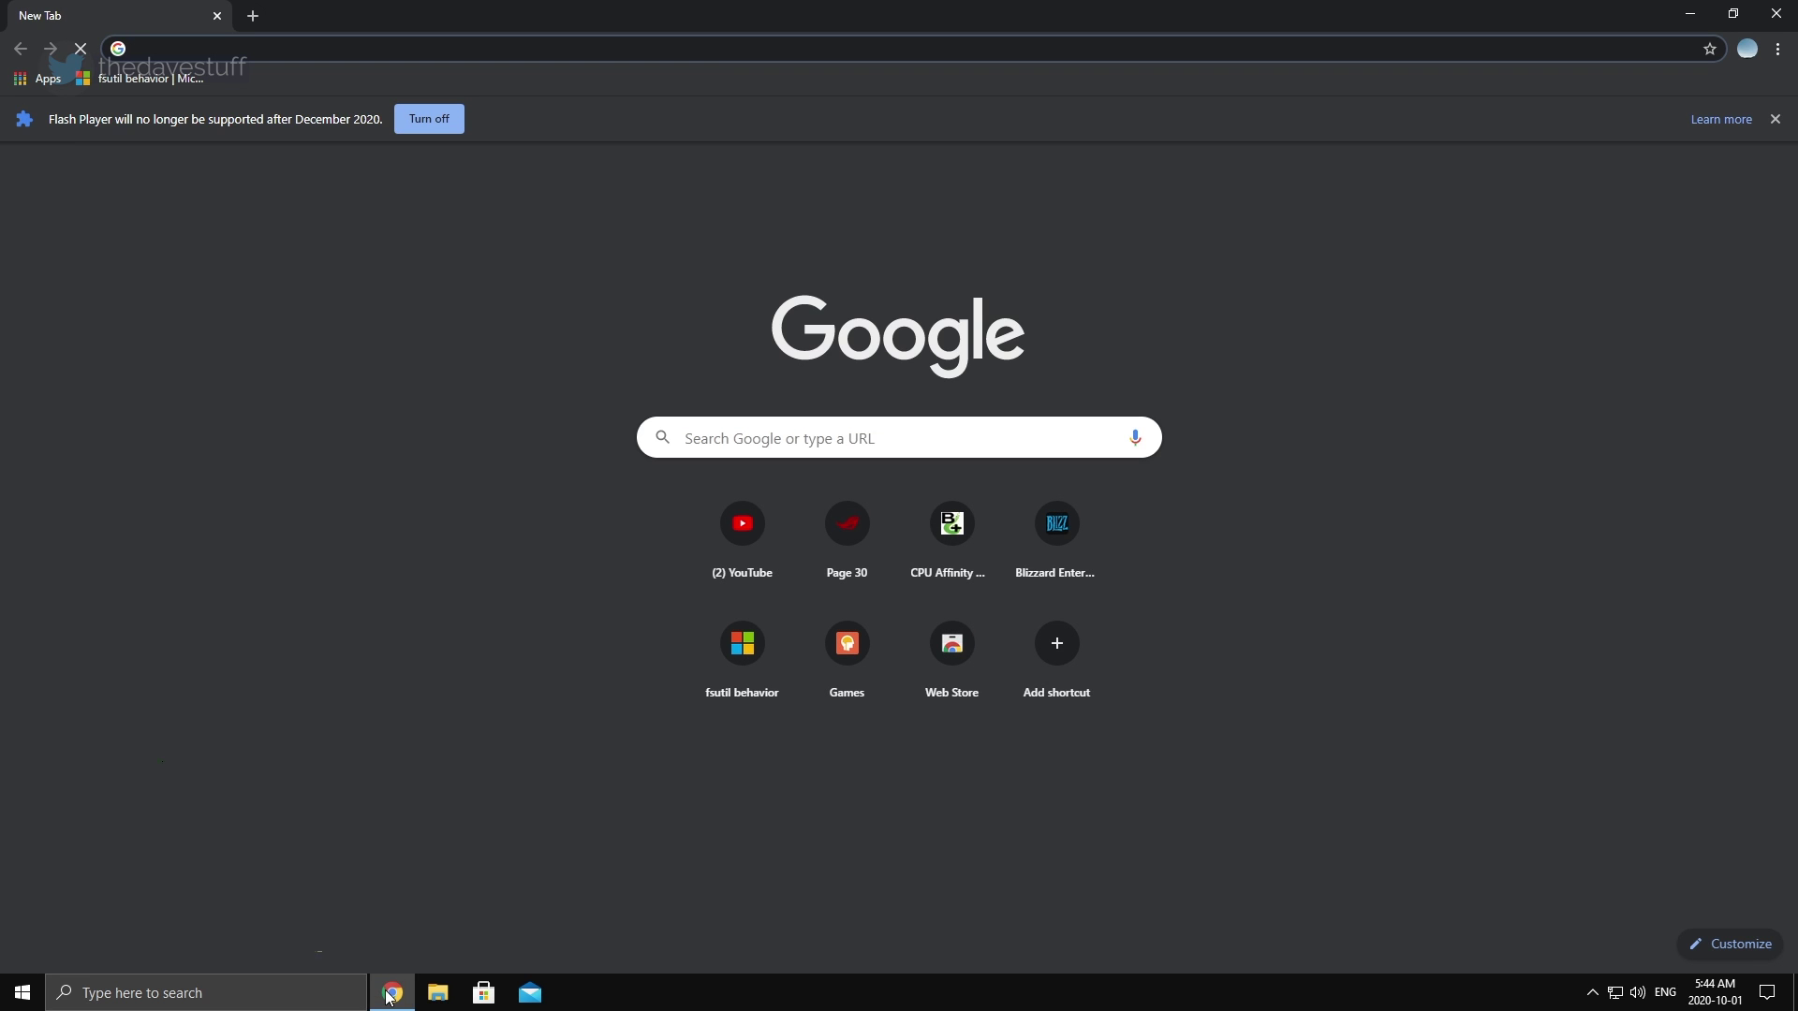
text(msi mode)
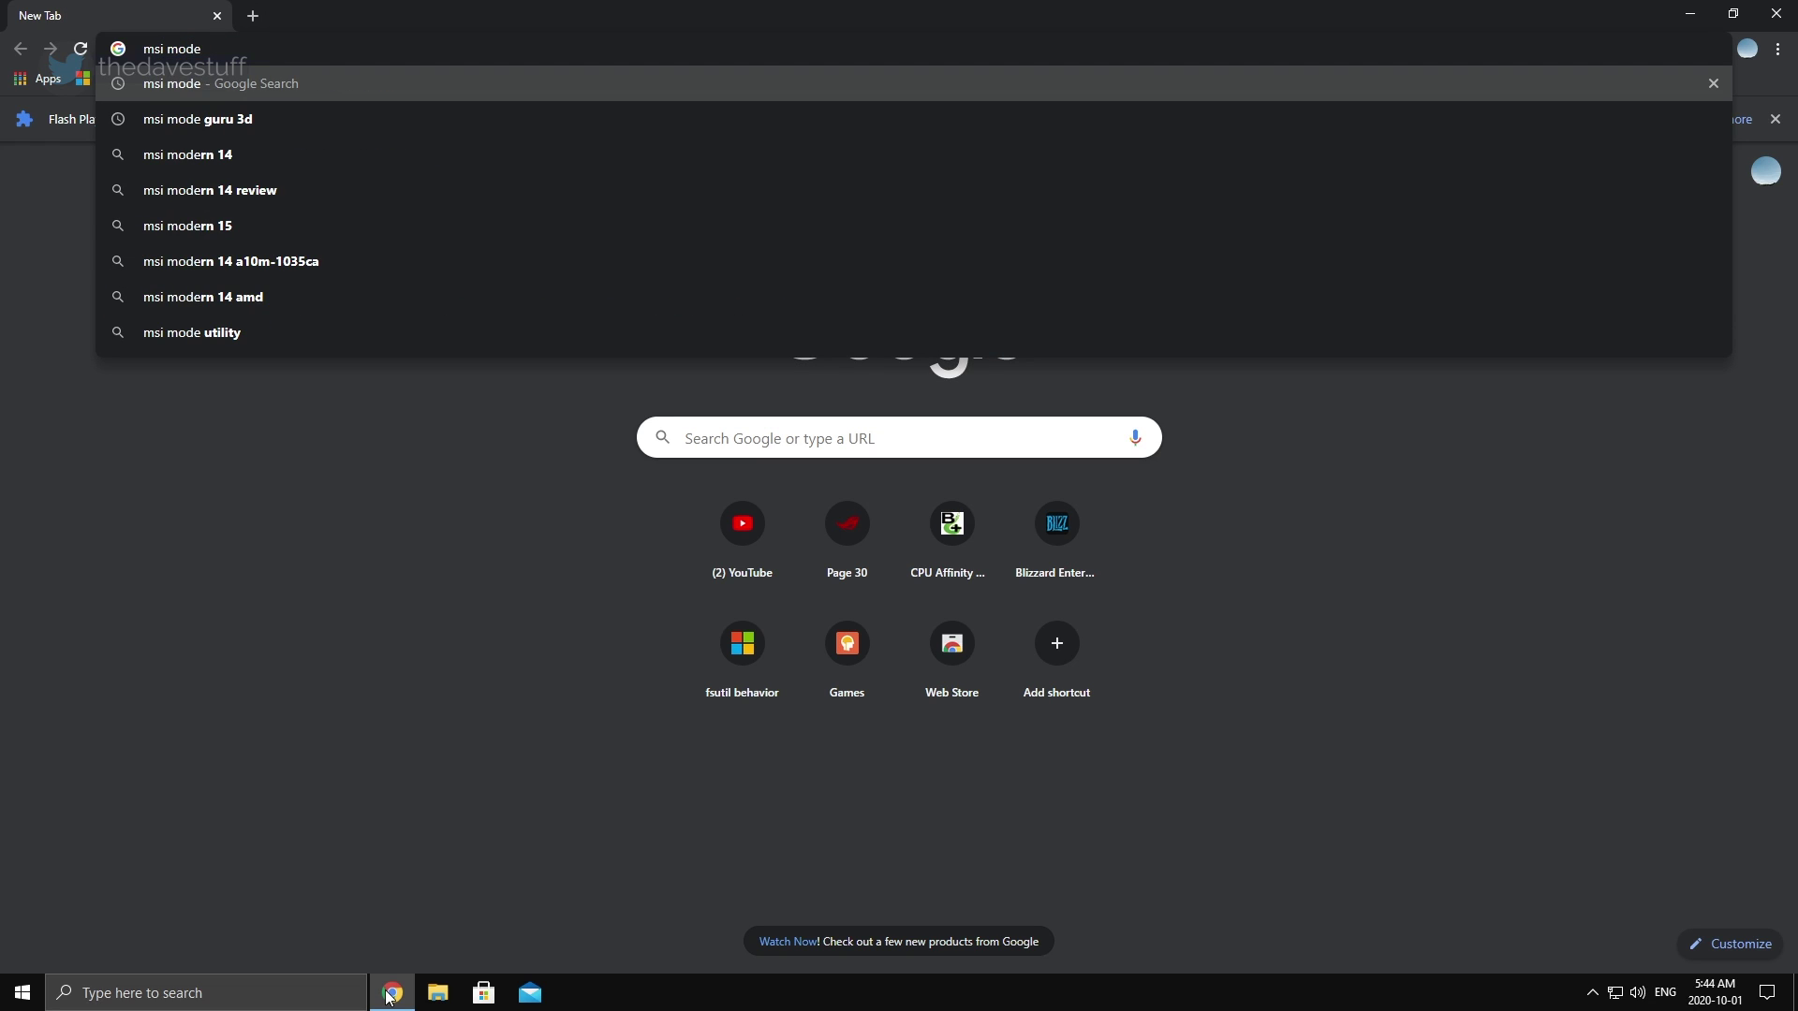
key(Down)
key(Return)
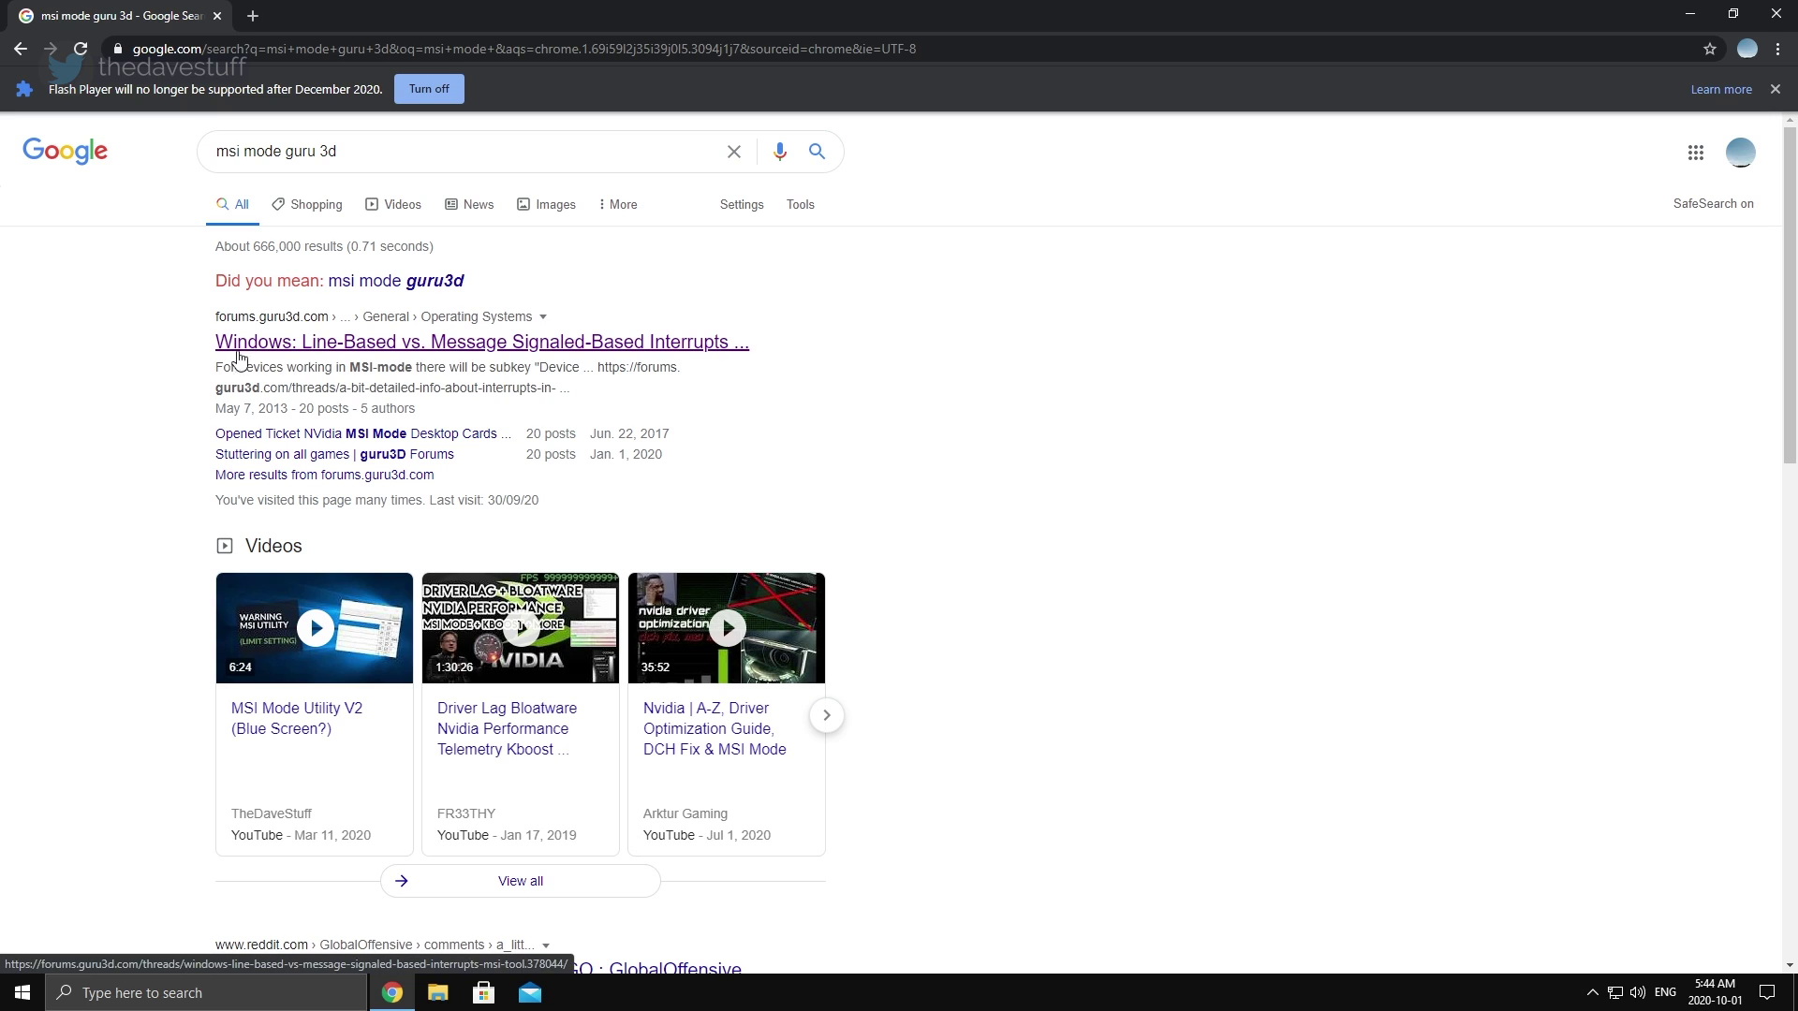
click(674, 350)
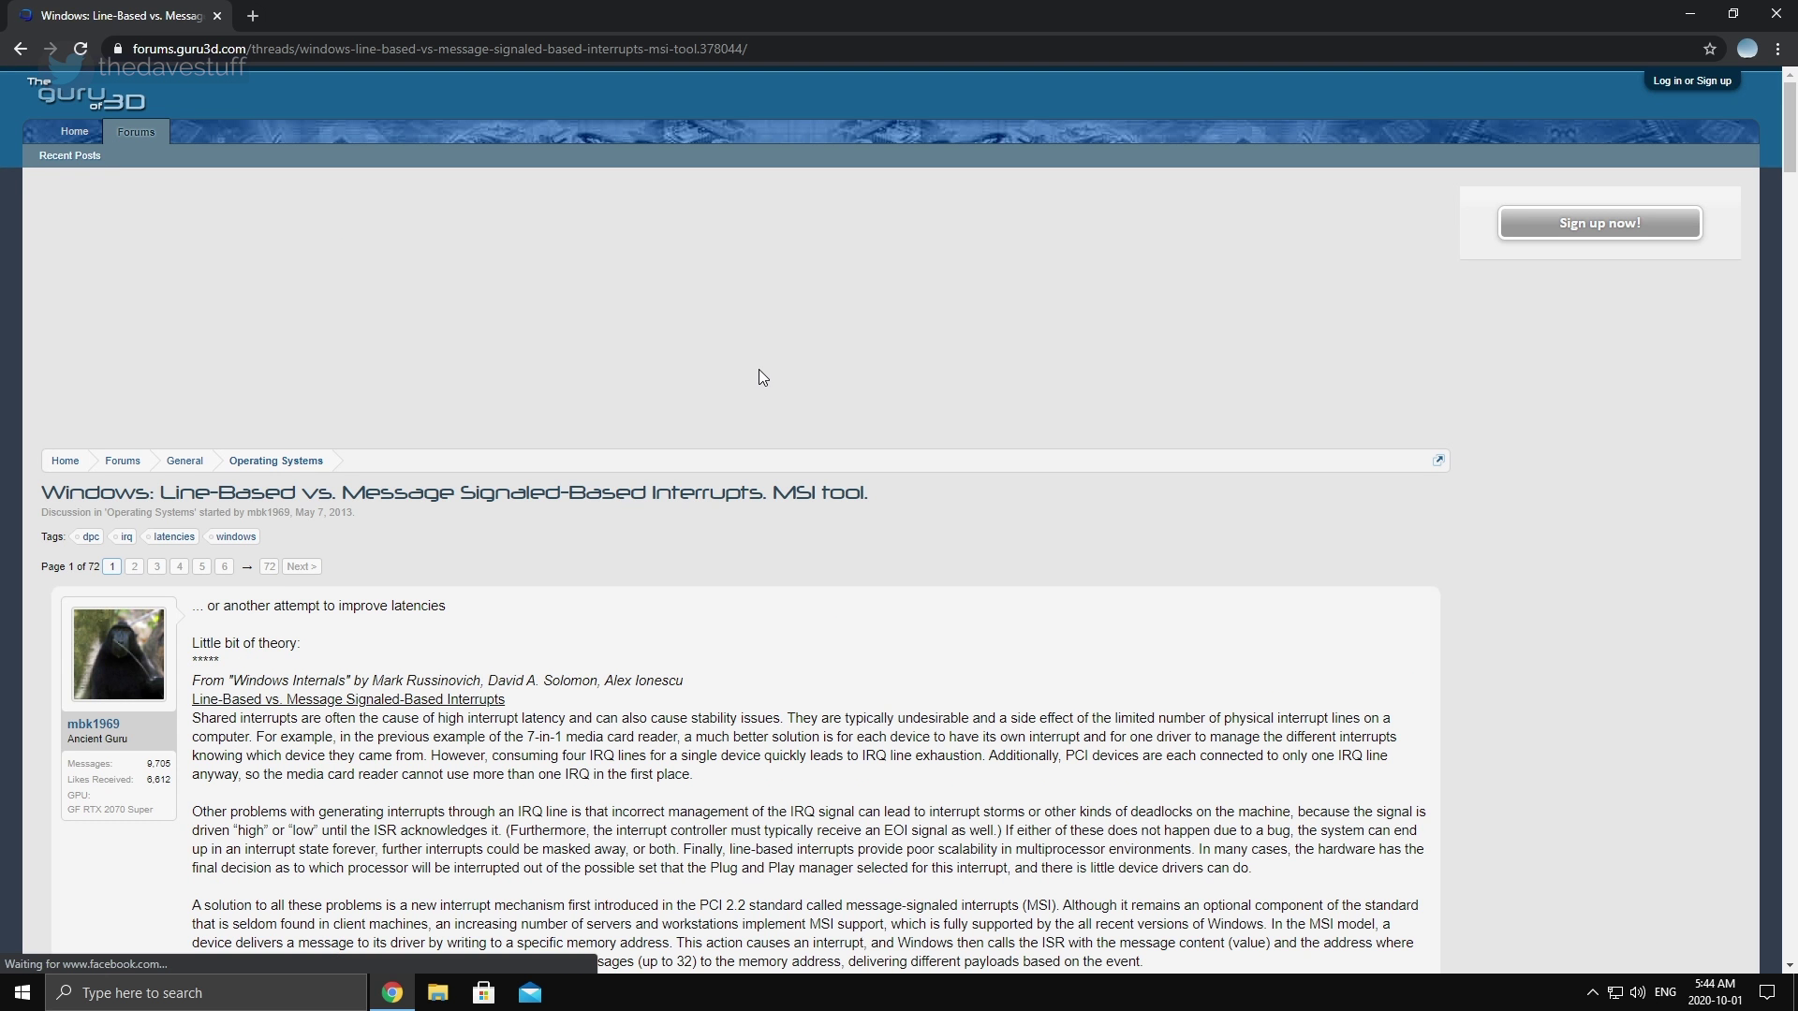
Follow the thread's MSI utility v3 link to the MediaFire download page for MSI_util_v3.zip.
scroll(777, 384, down, 5)
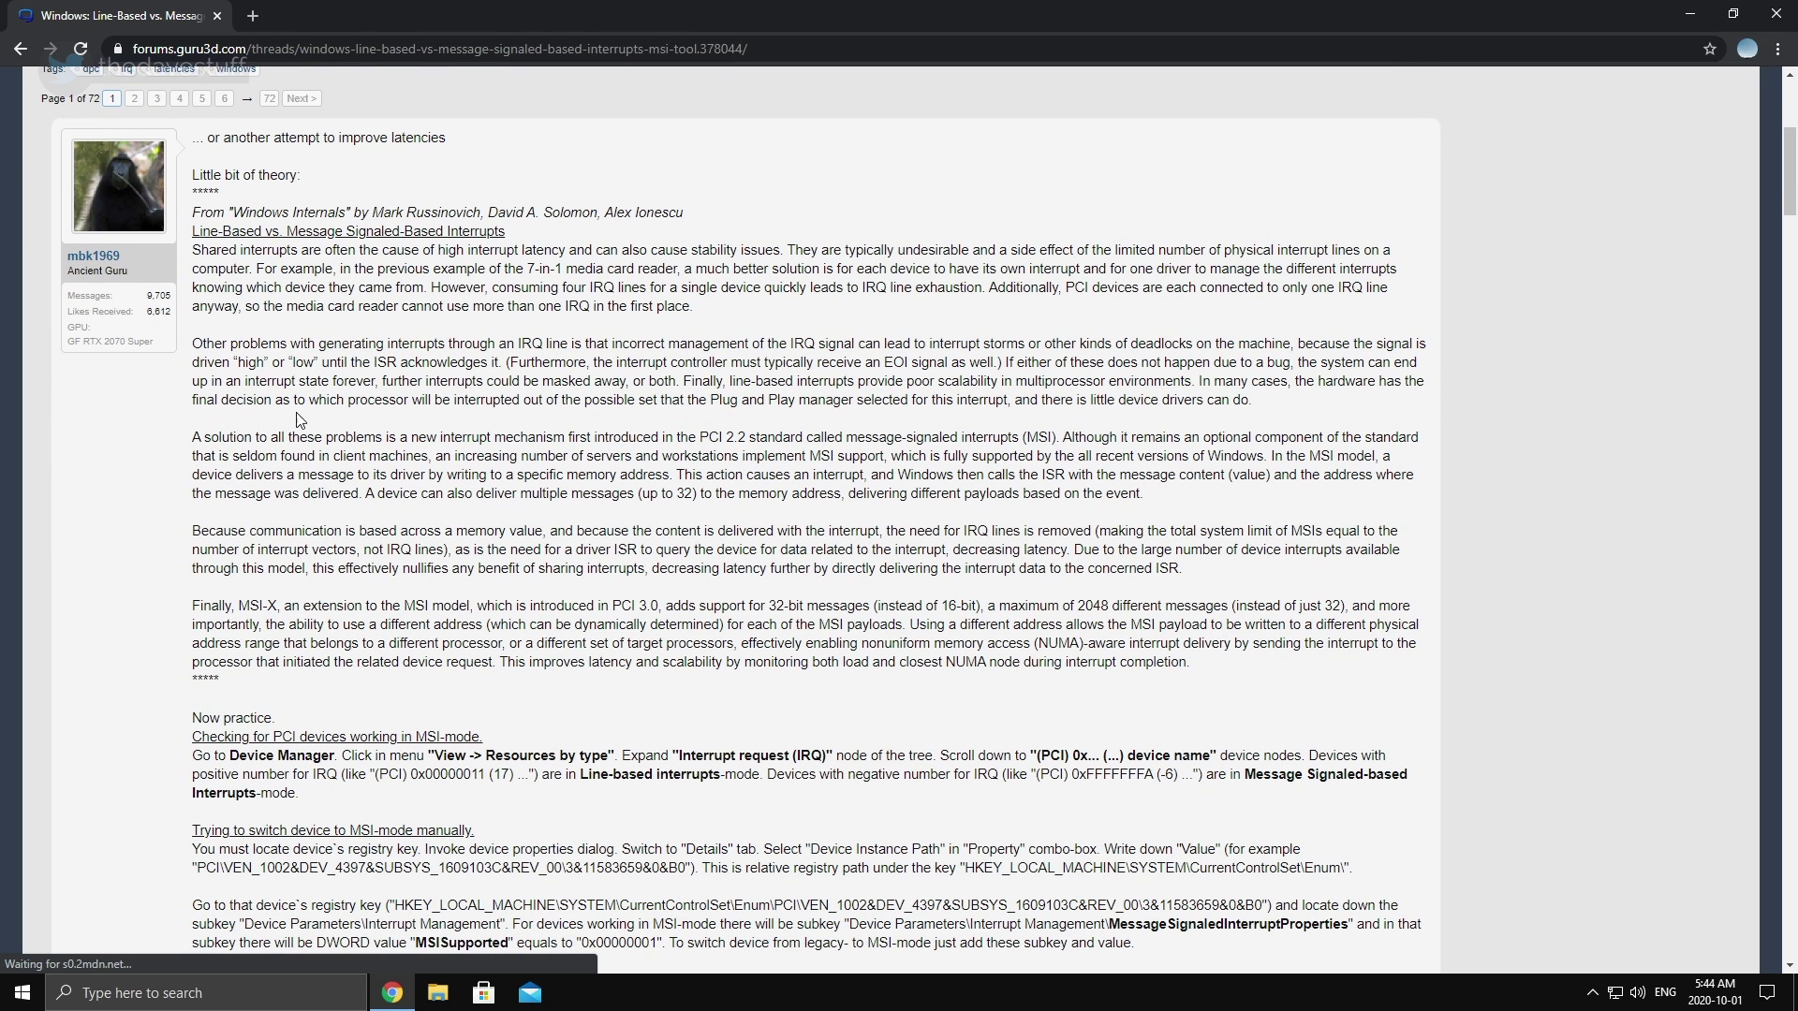
scroll(729, 805, down, 2)
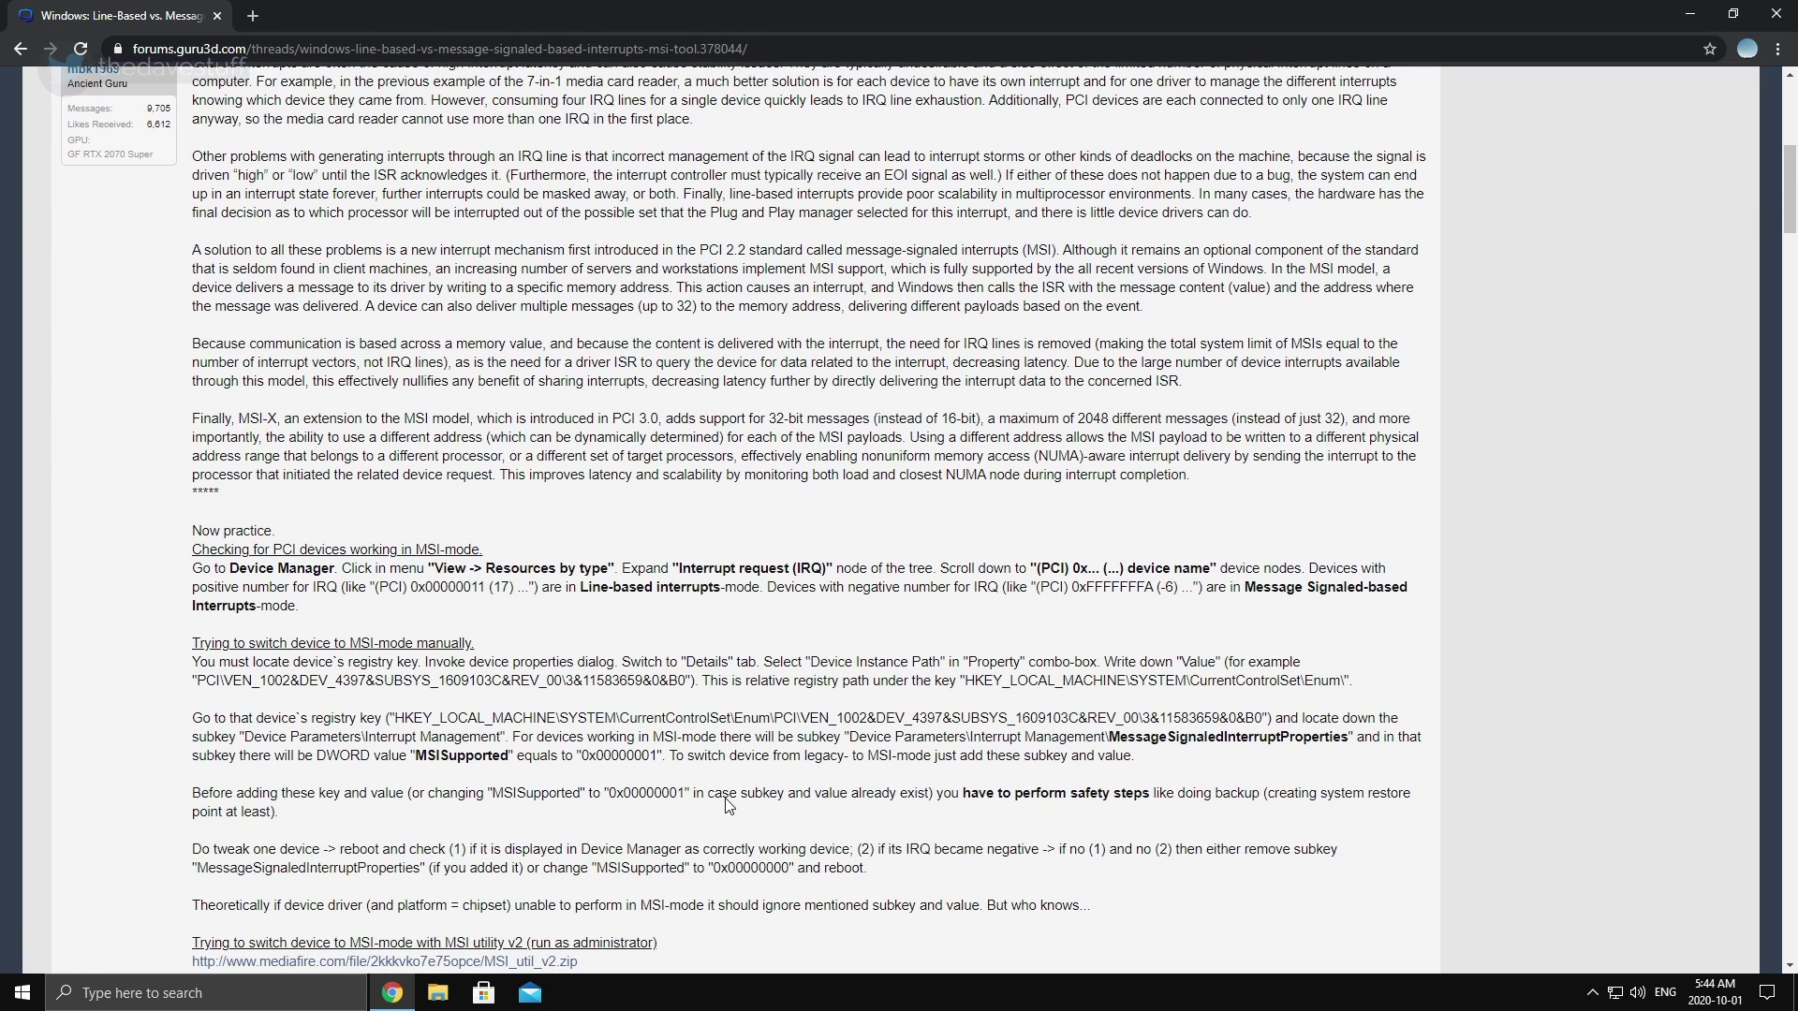
scroll(728, 806, down, 4)
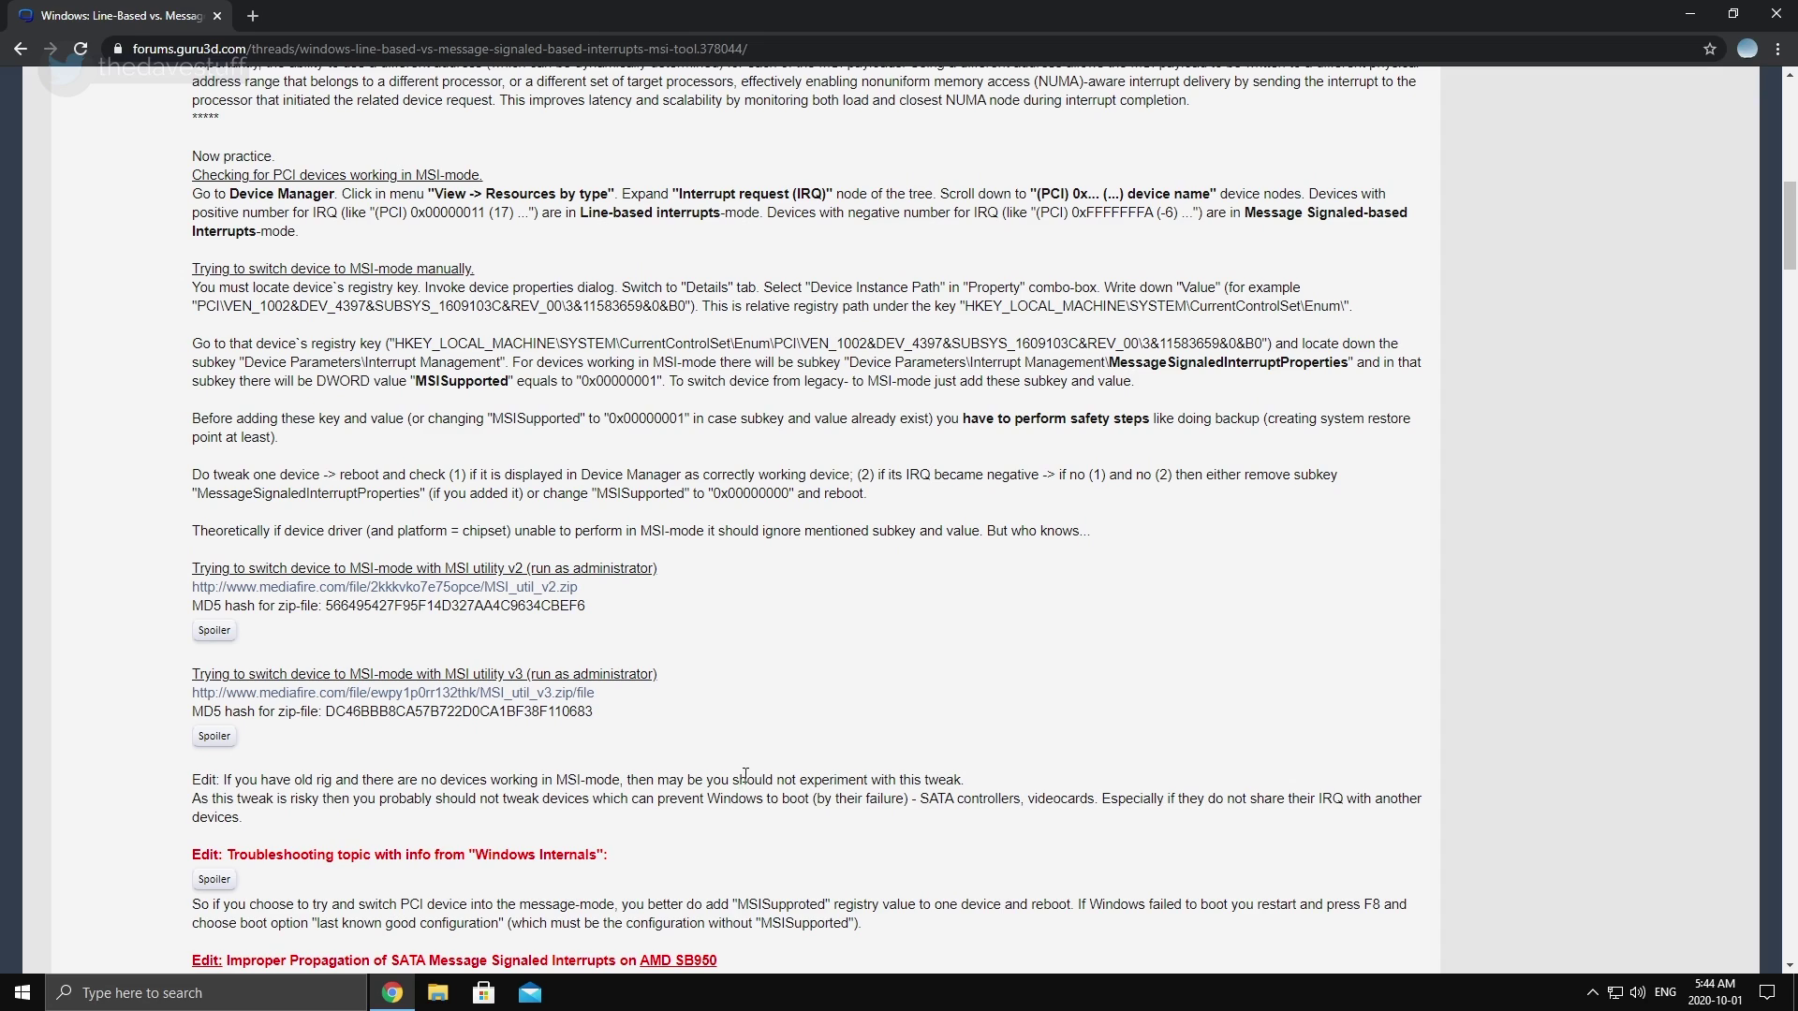
click(567, 695)
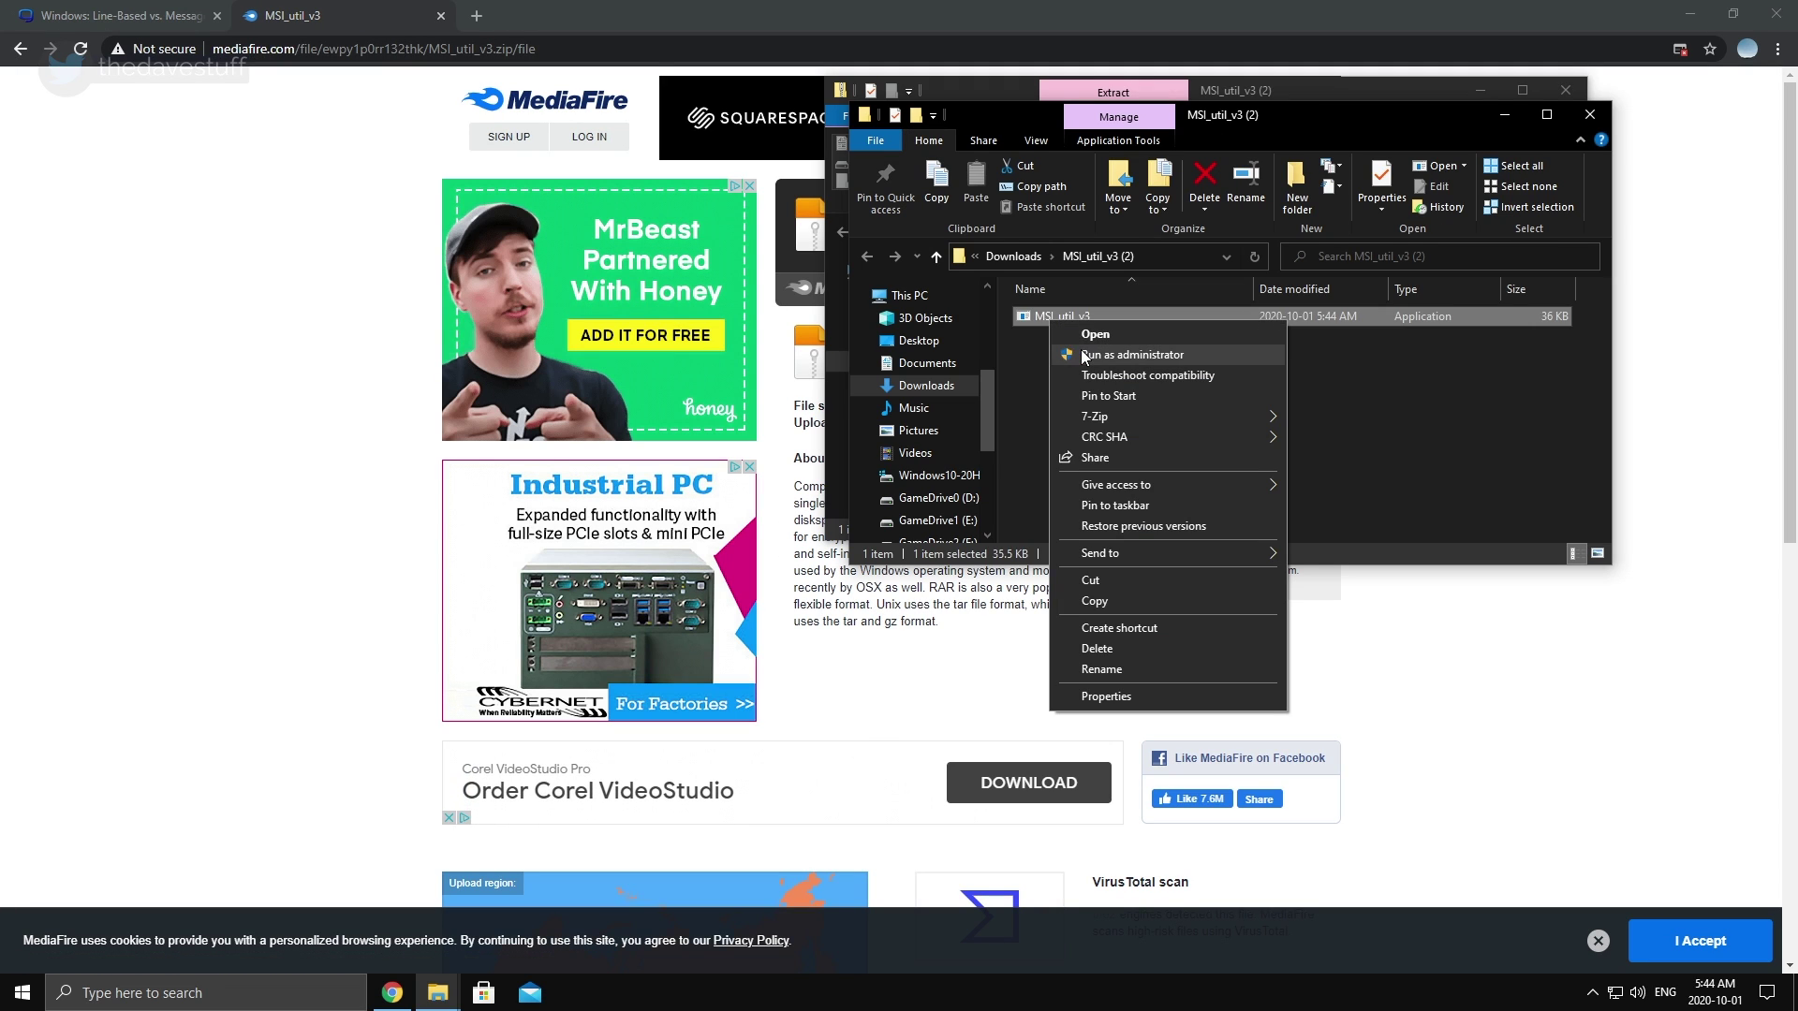
Launch the MSI utility as administrator, maximized, and enable MSI mode for the GeForce RTX 2080 Ti.
click(1095, 361)
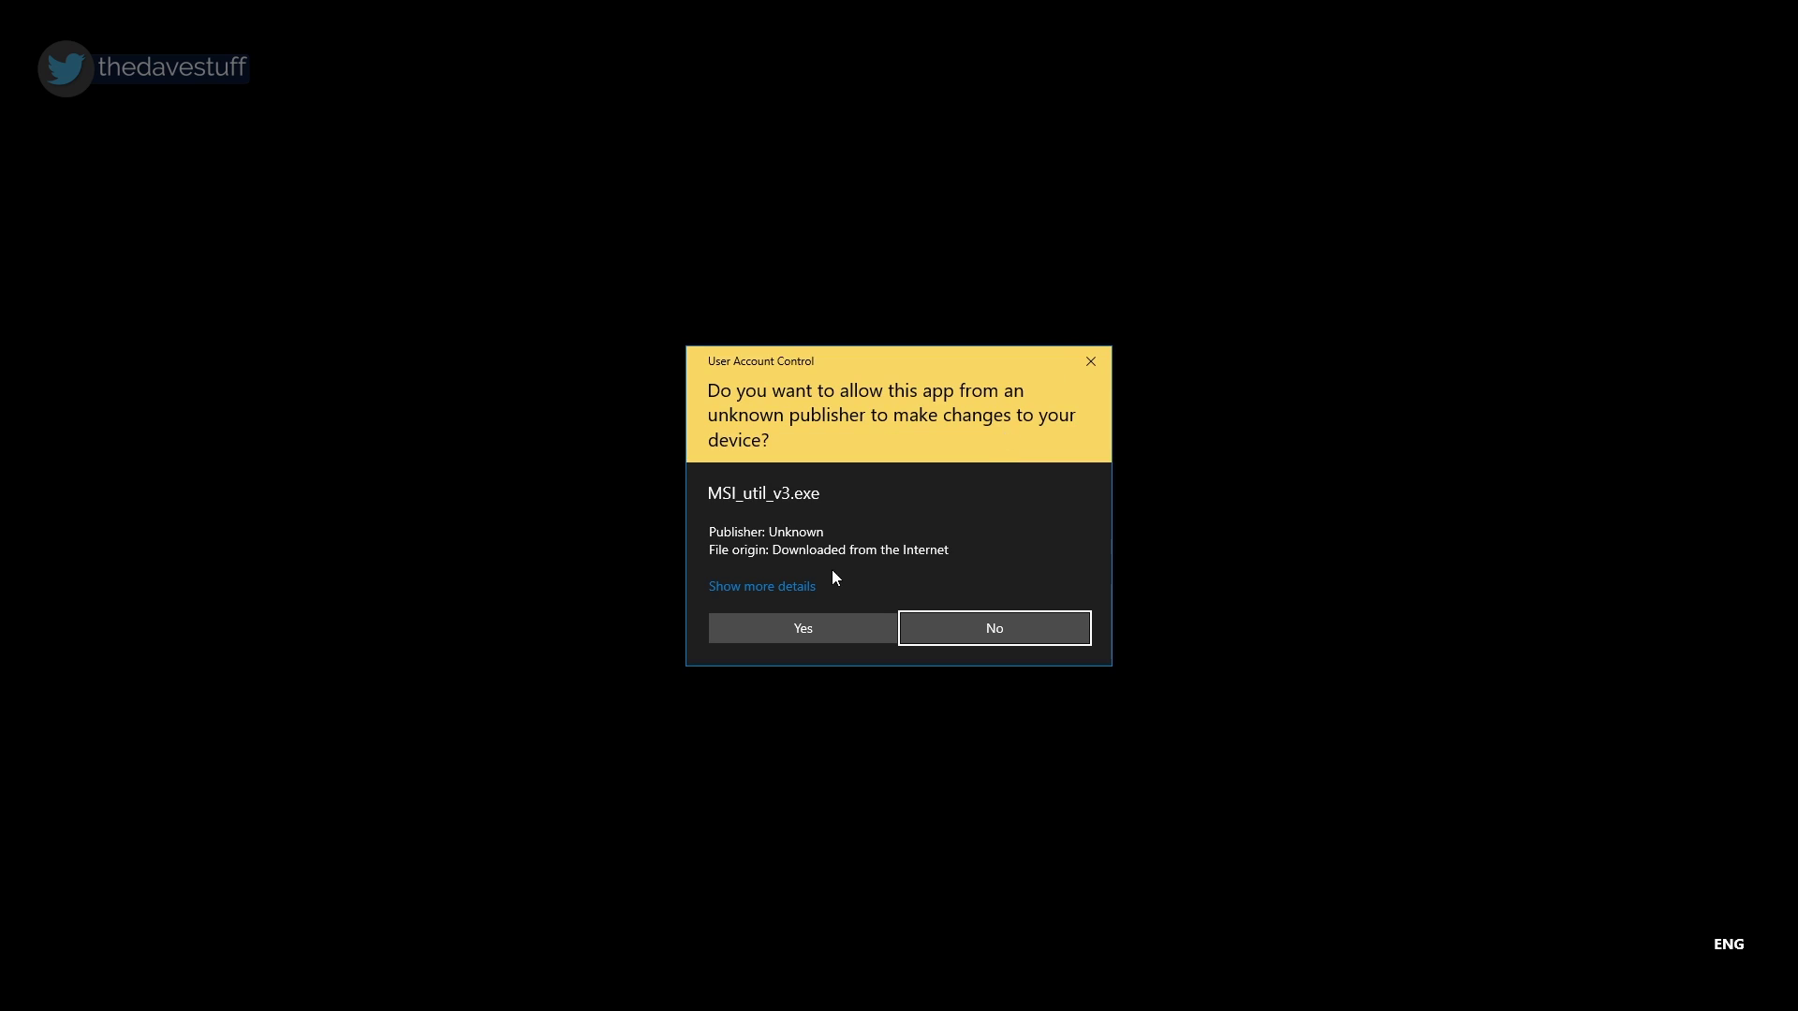
click(815, 628)
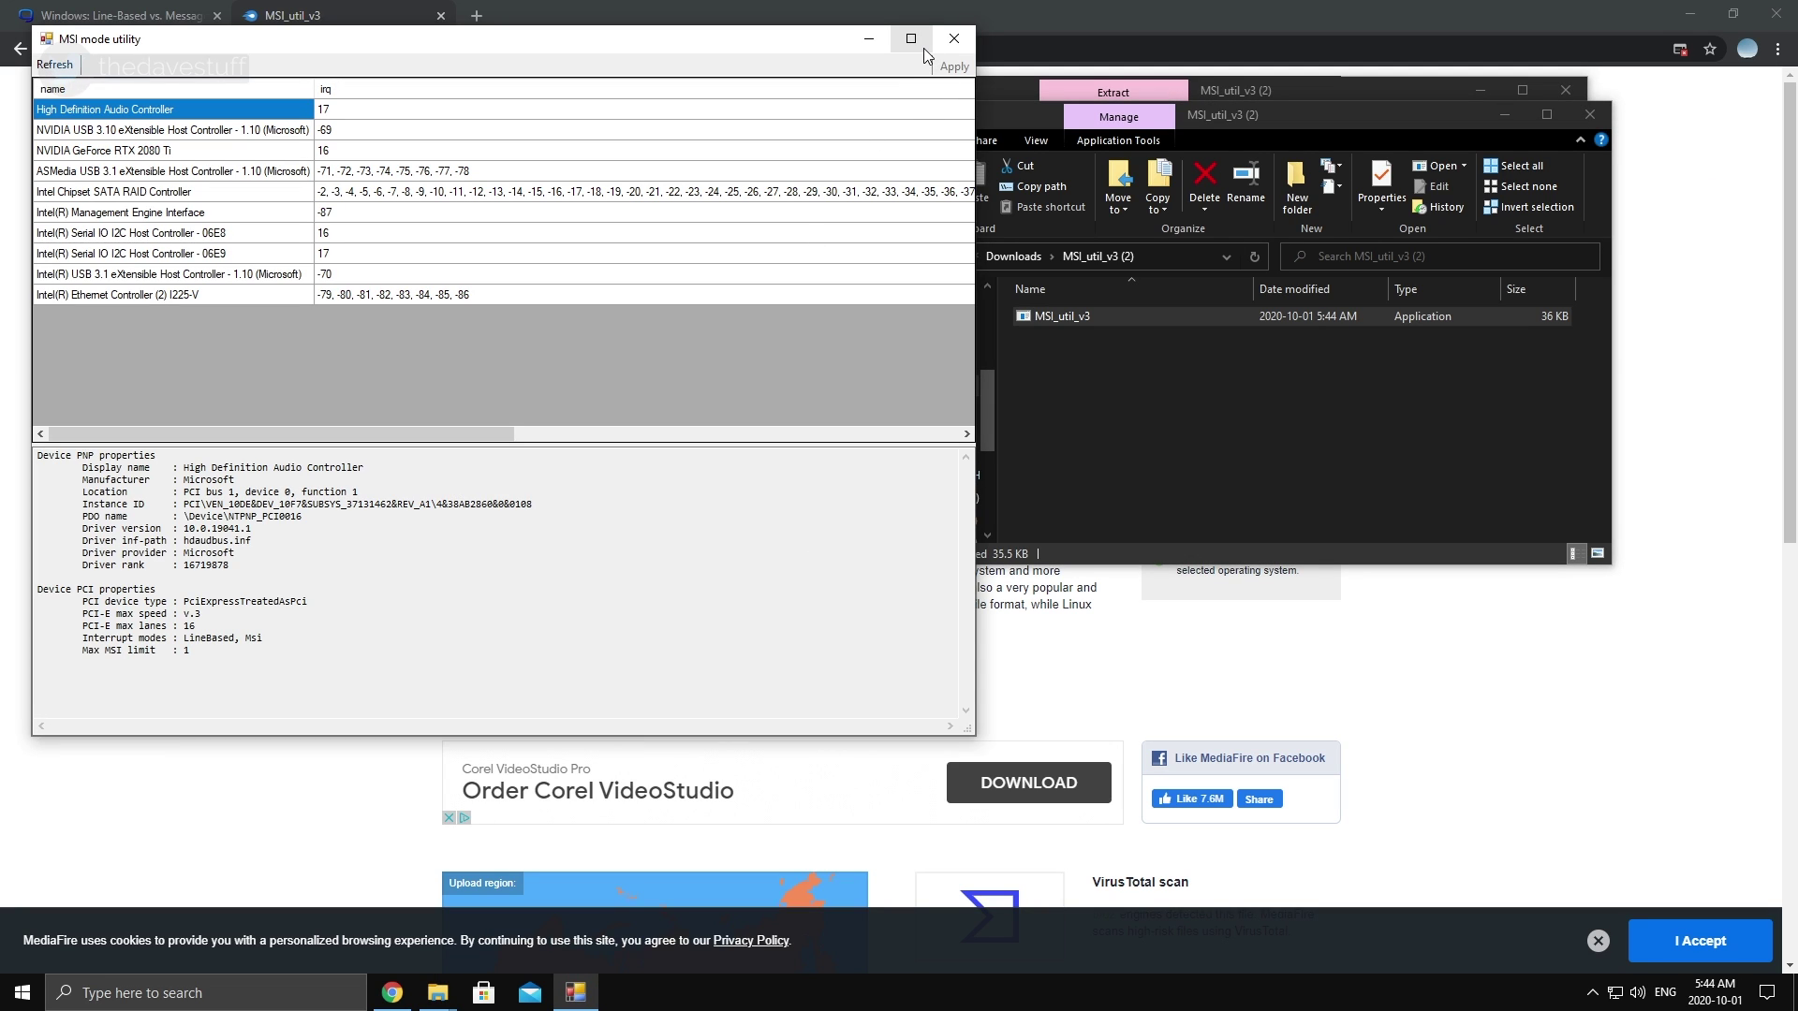
click(910, 39)
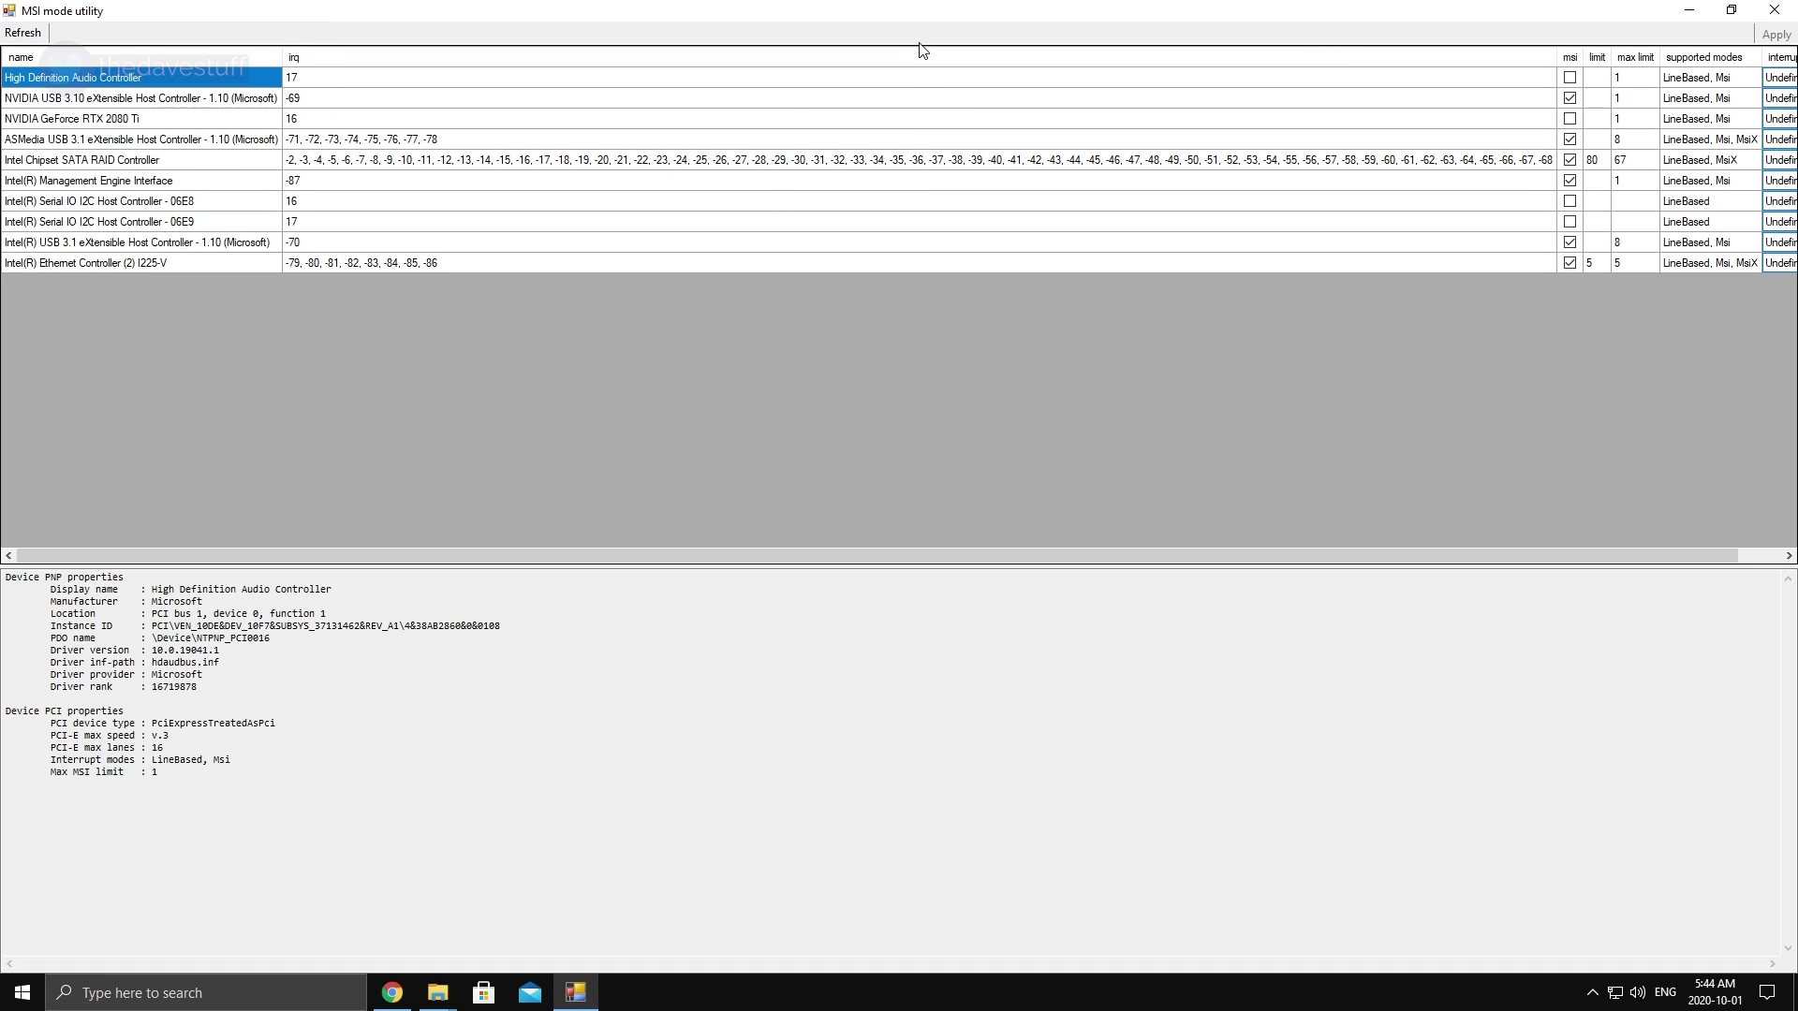
click(161, 120)
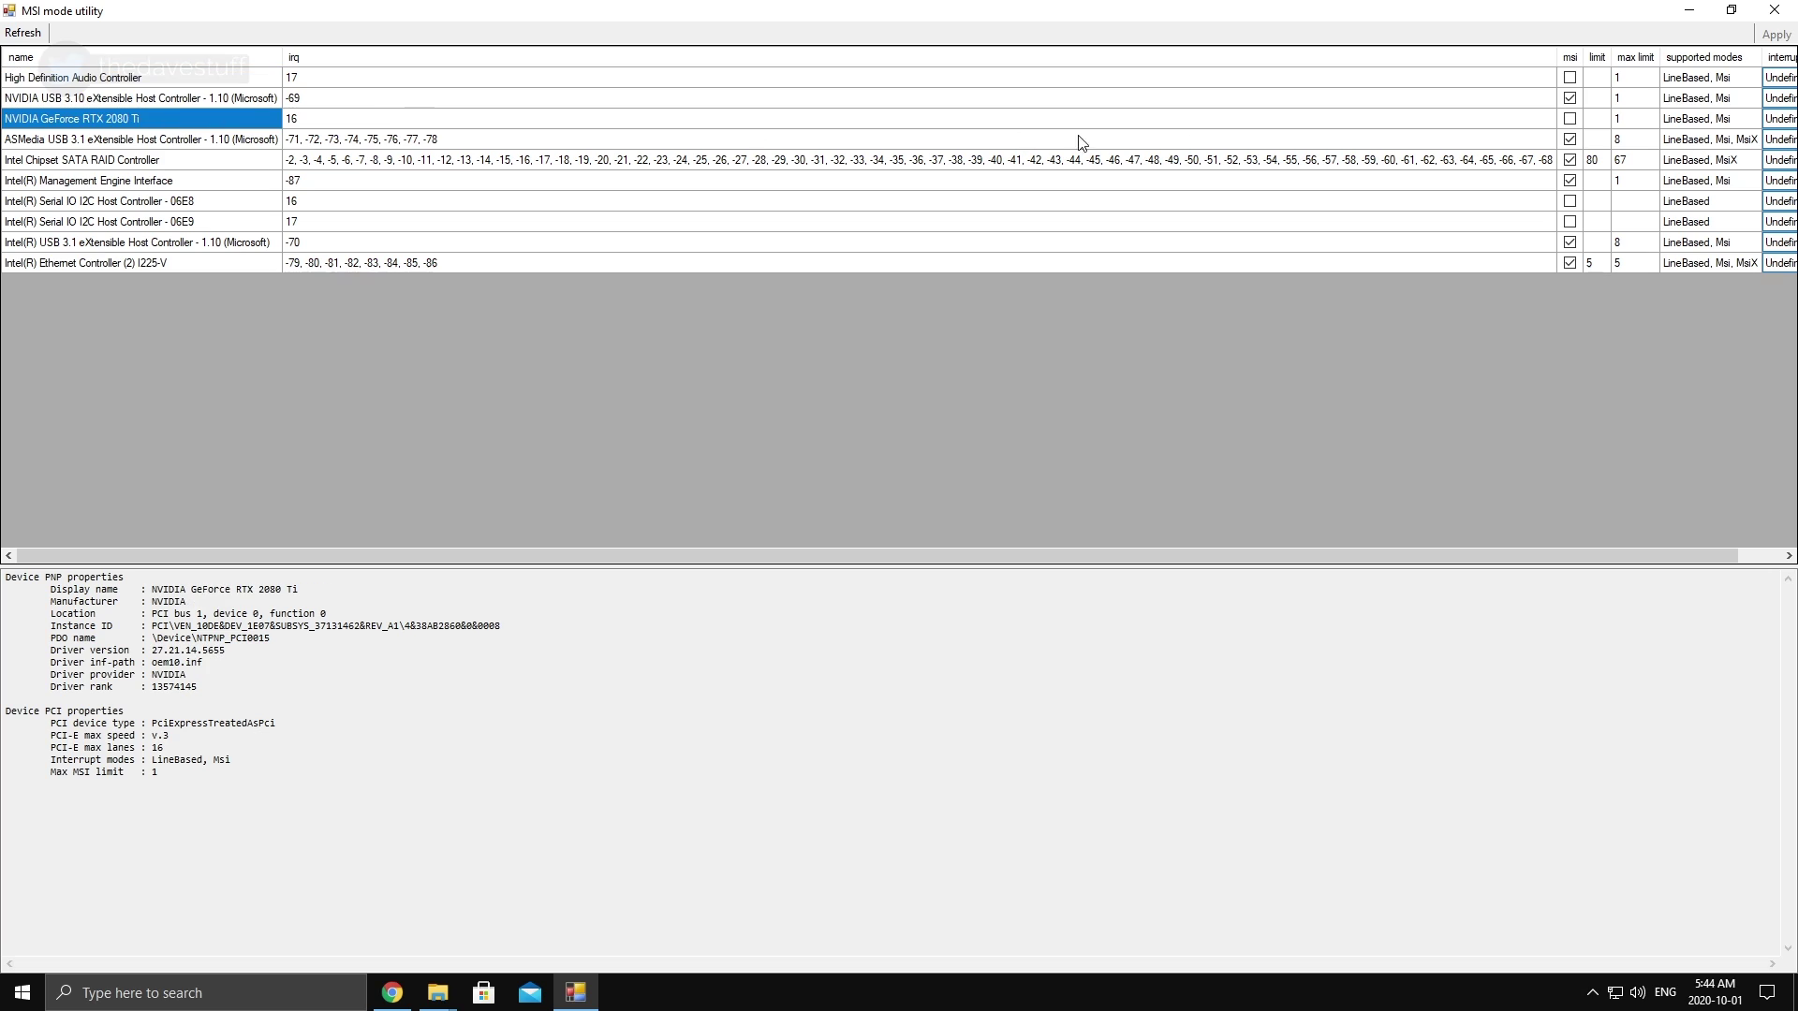
click(1570, 119)
Set the RTX 2080 Ti's interrupt priority to High, apply the changes, and close the utility.
click(1765, 557)
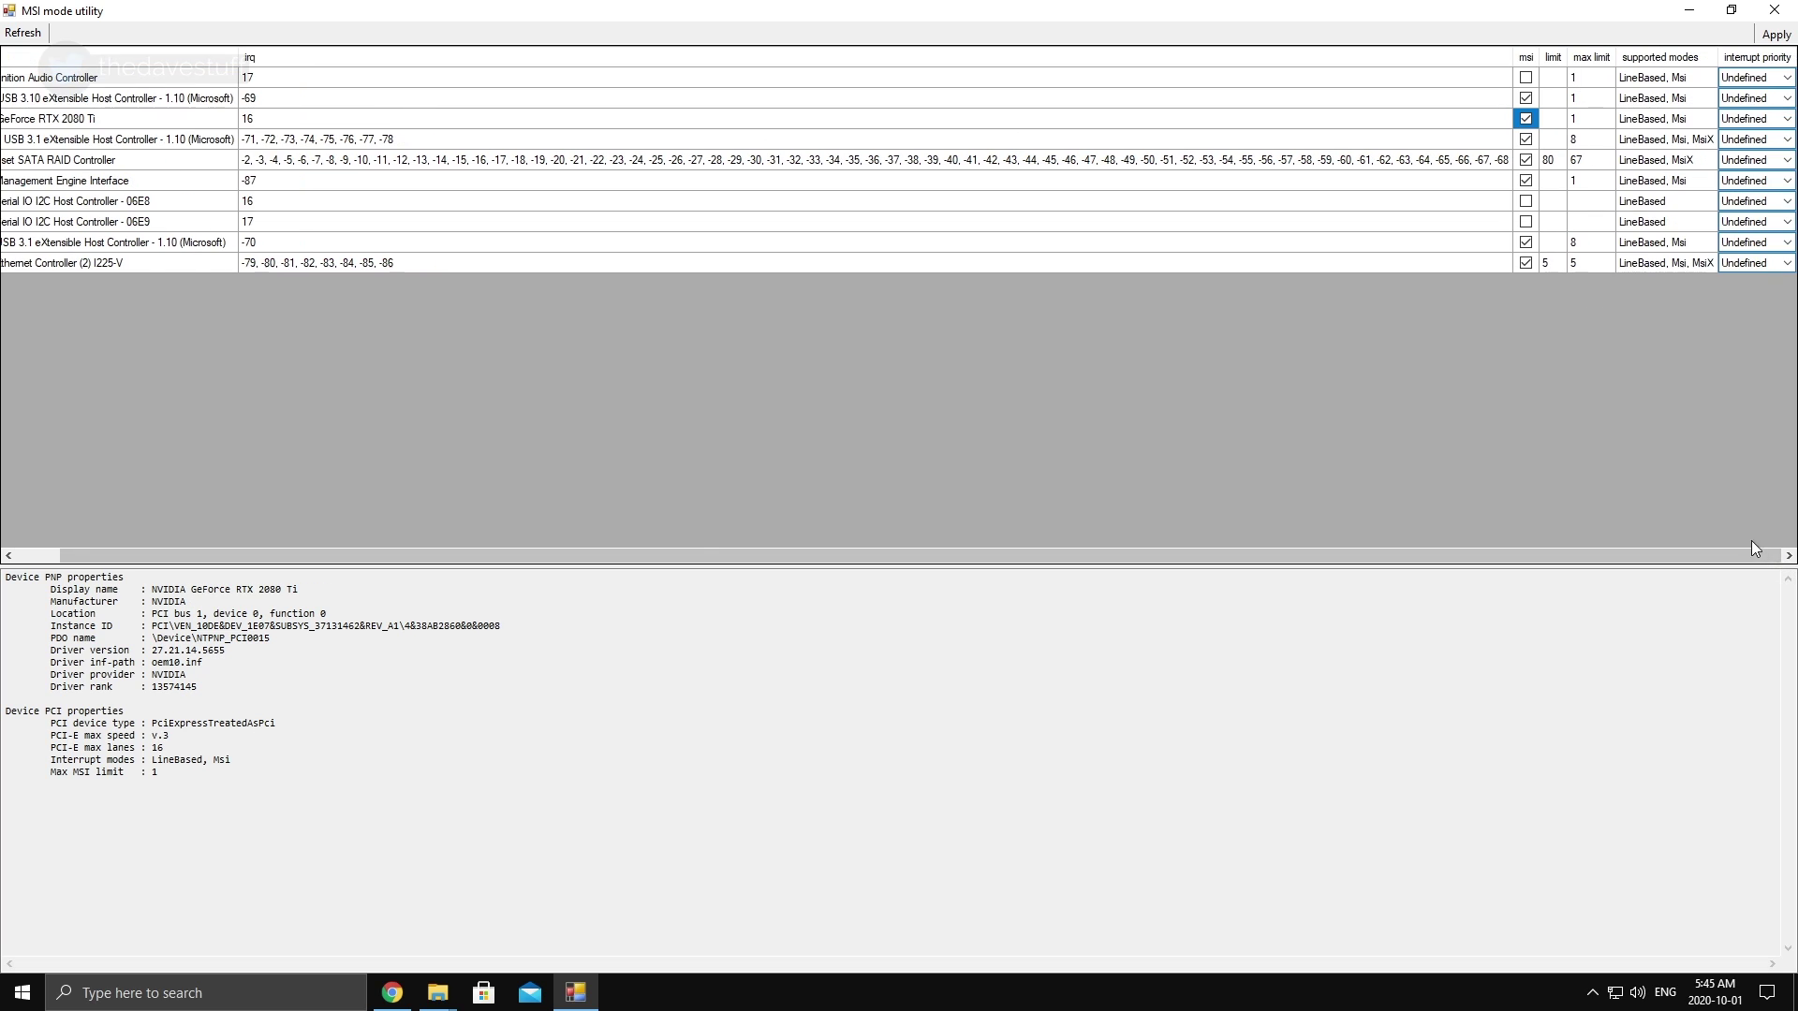
click(1750, 119)
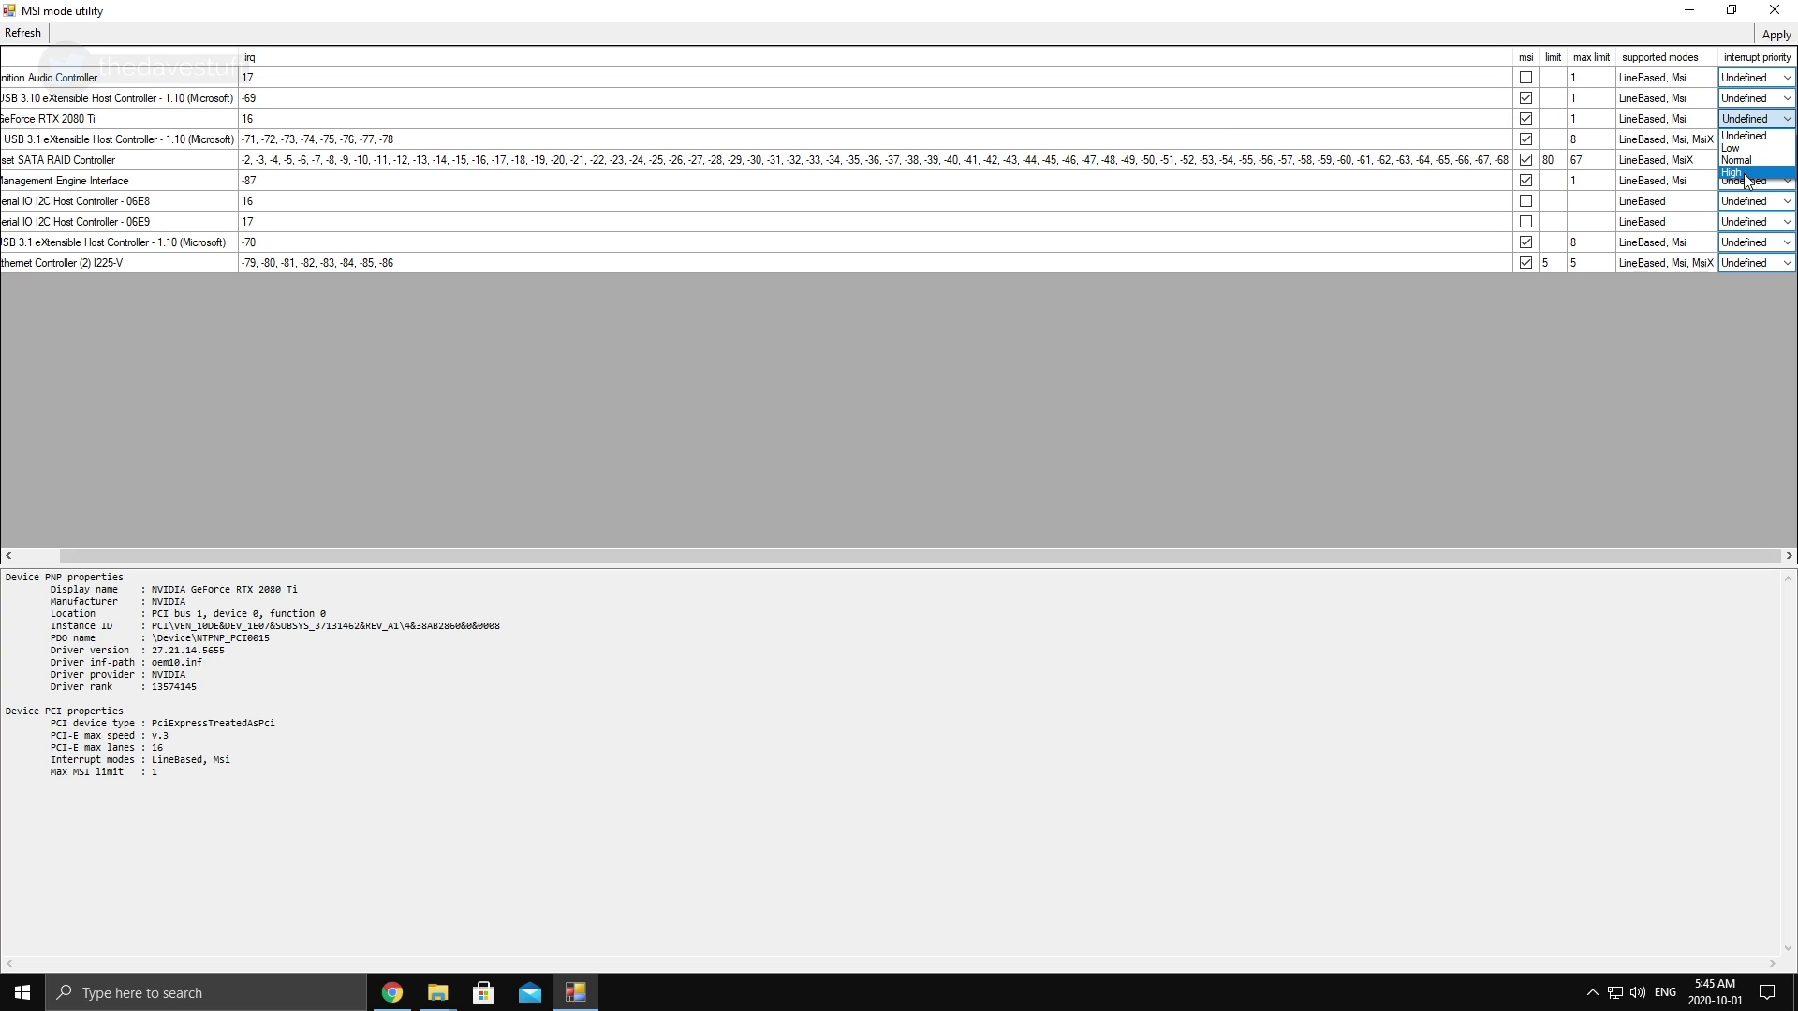
click(1749, 170)
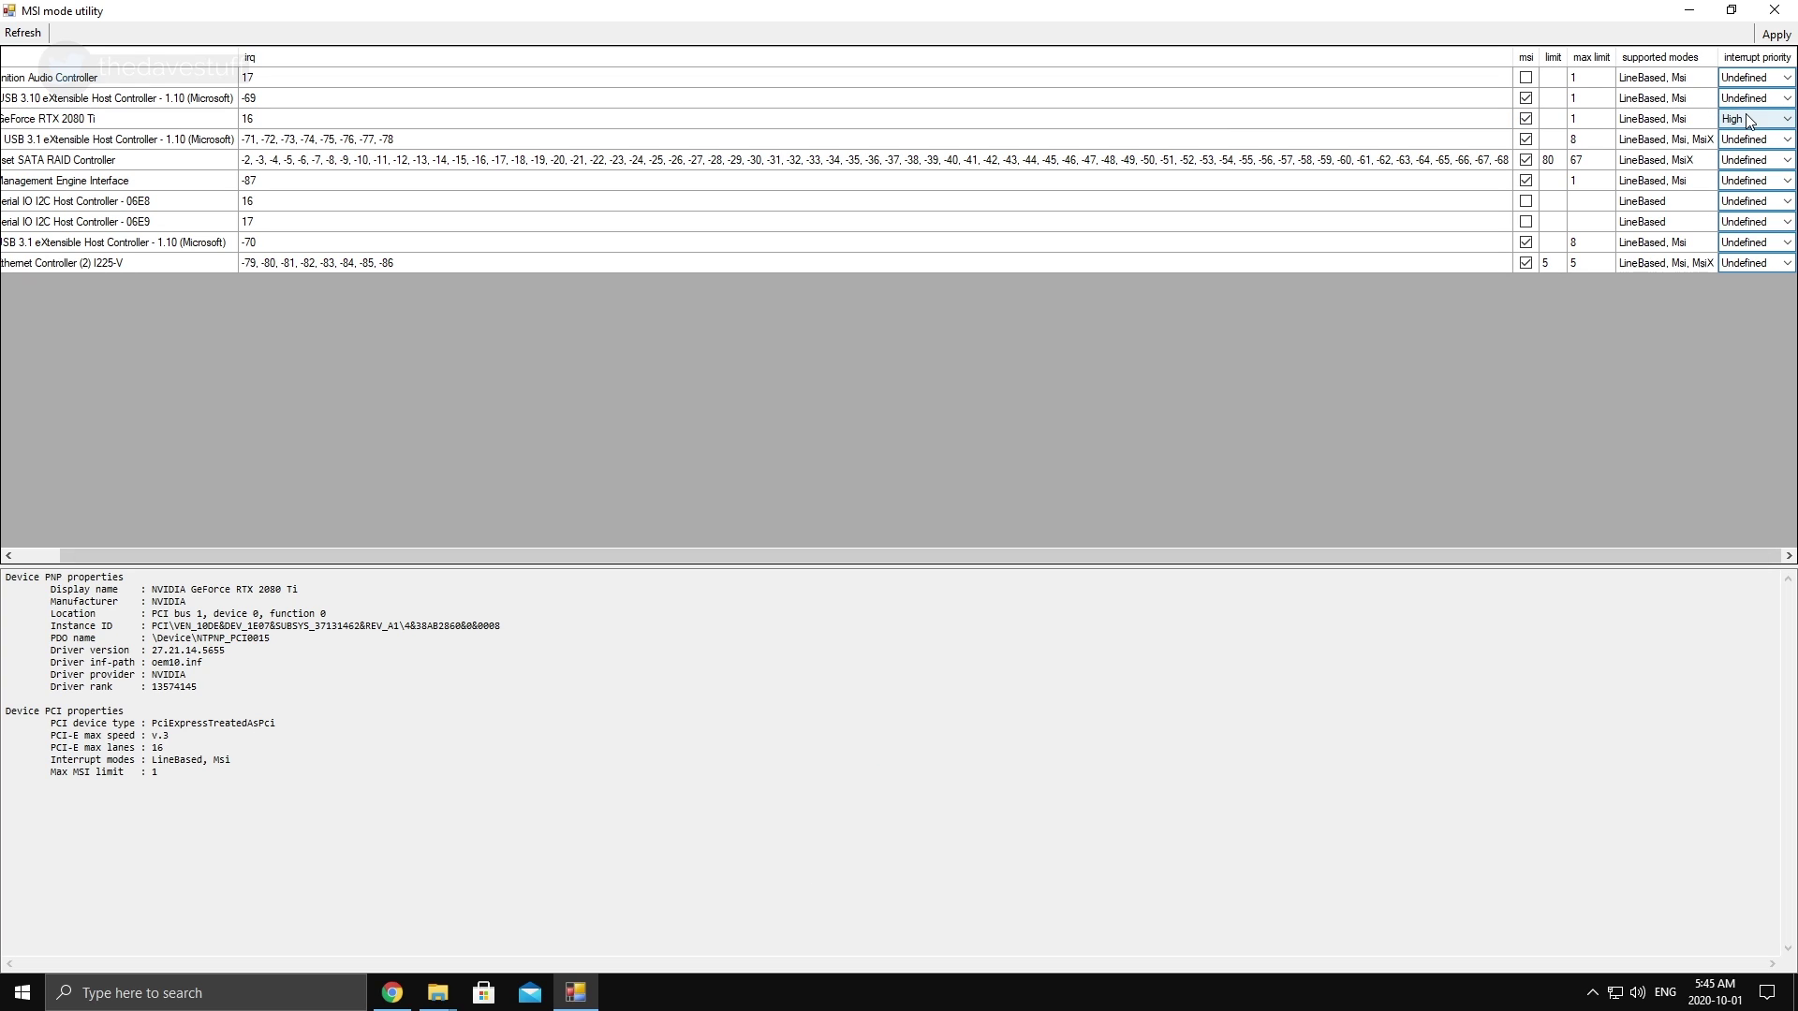
click(1778, 38)
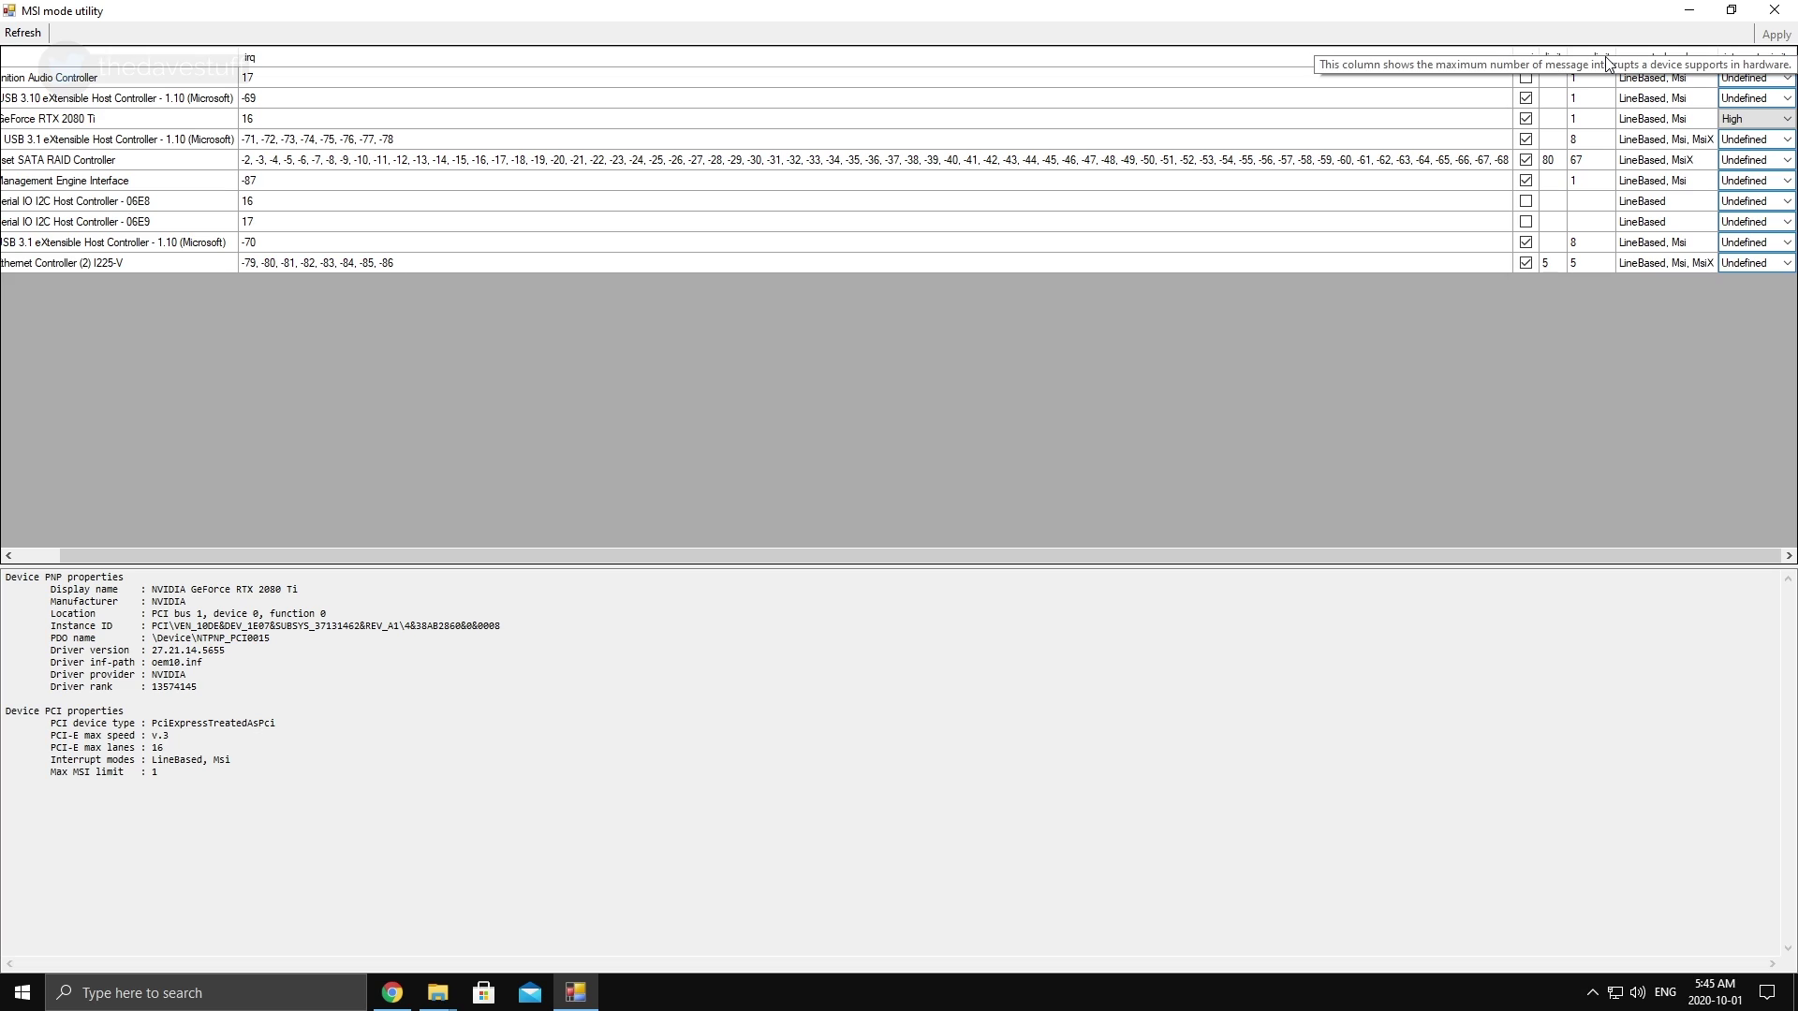
click(1772, 8)
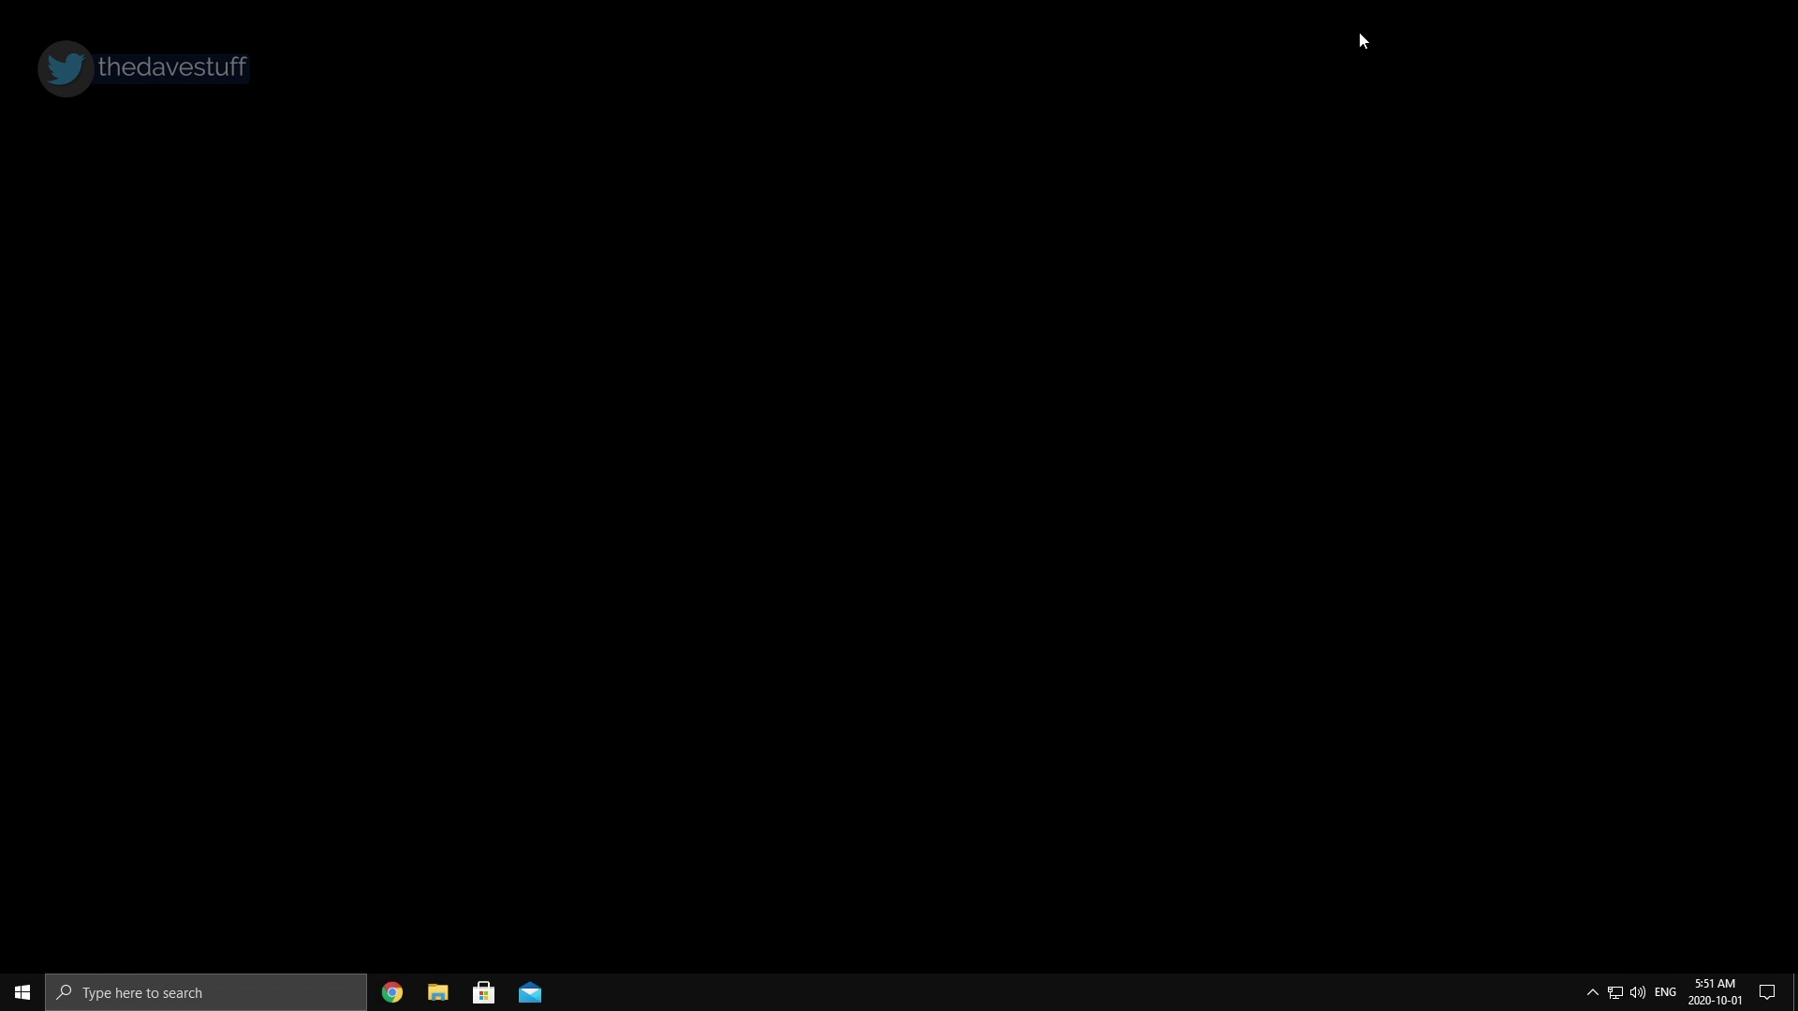
Launch LatencyMon as administrator, run a latency measurement, then stop it.
click(22, 992)
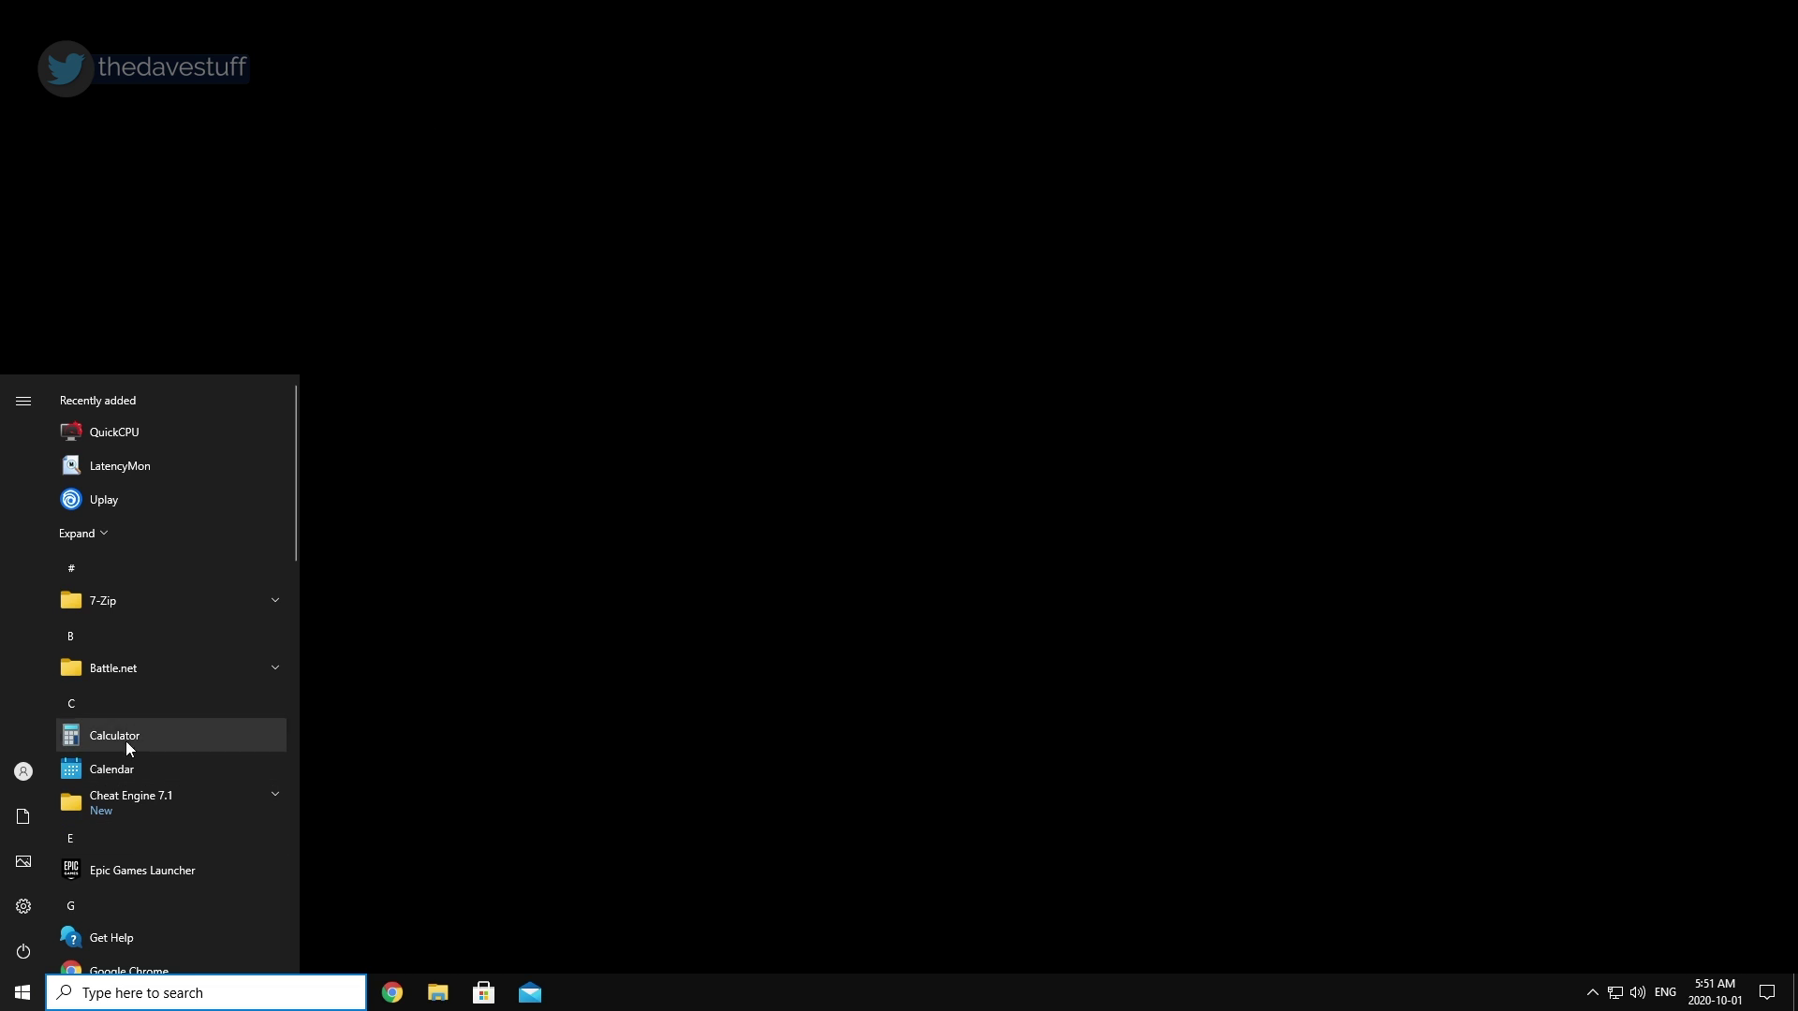
click(154, 465)
click(805, 619)
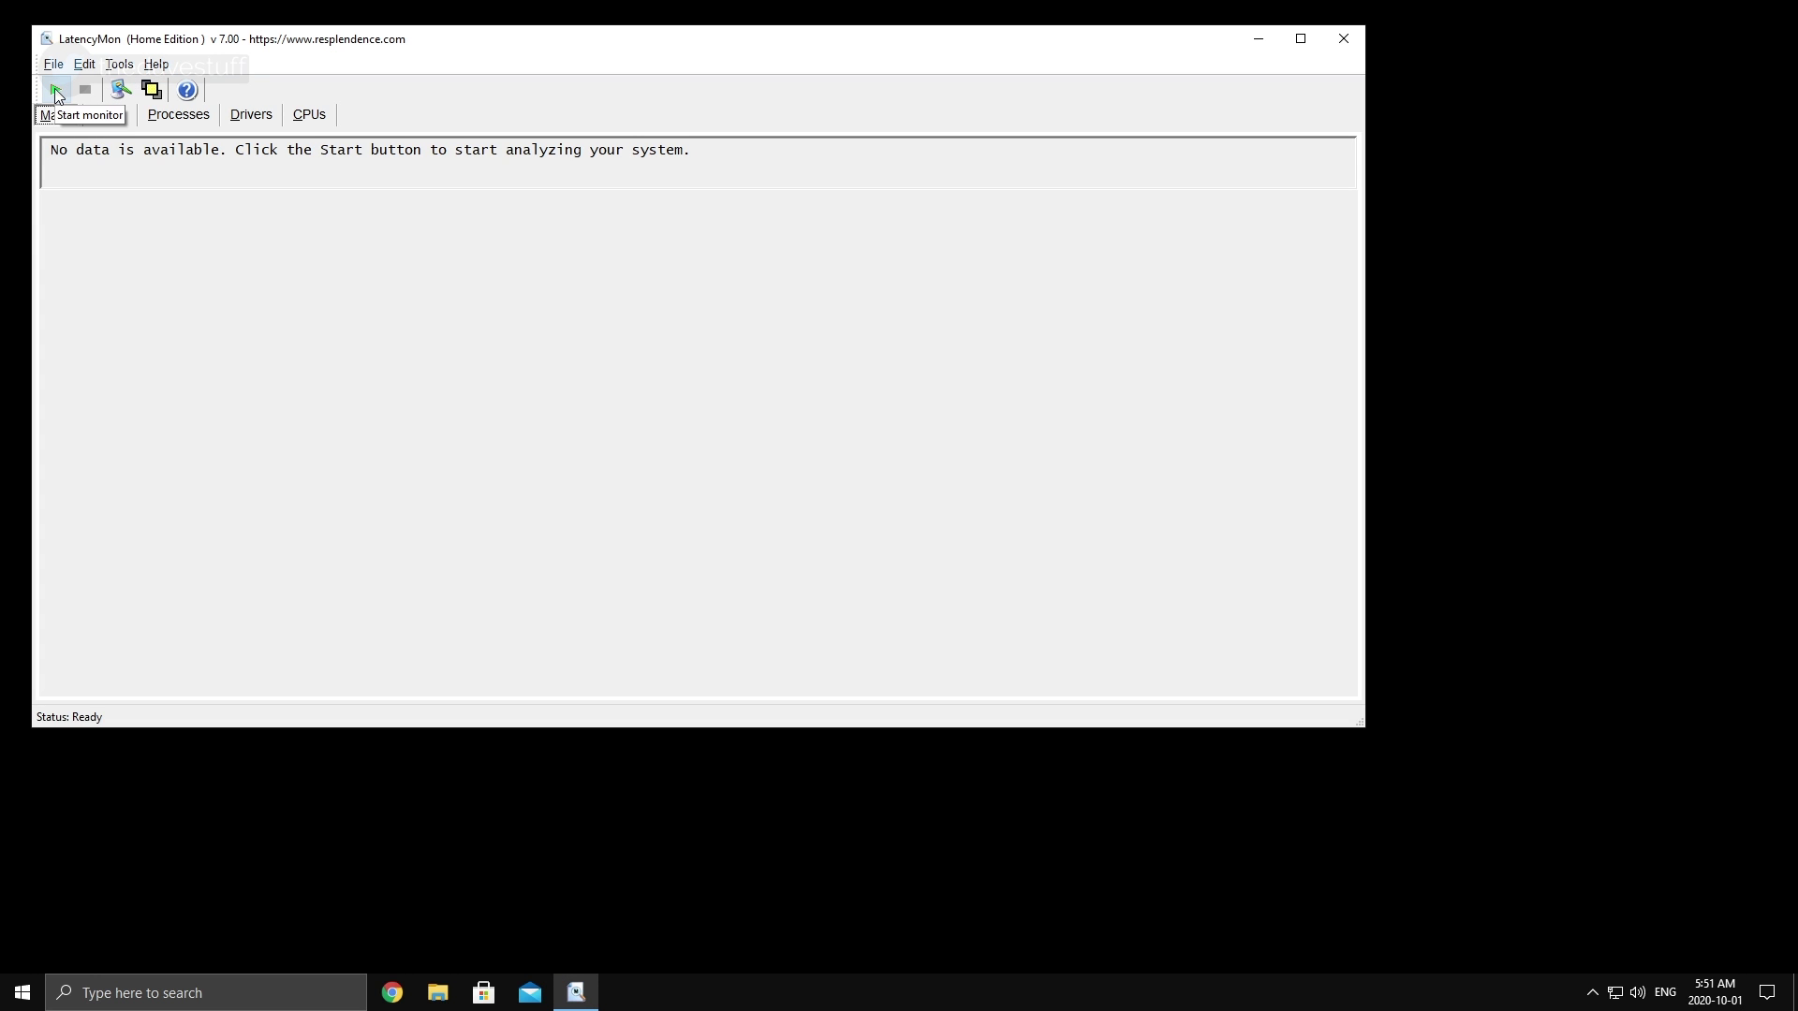
click(54, 91)
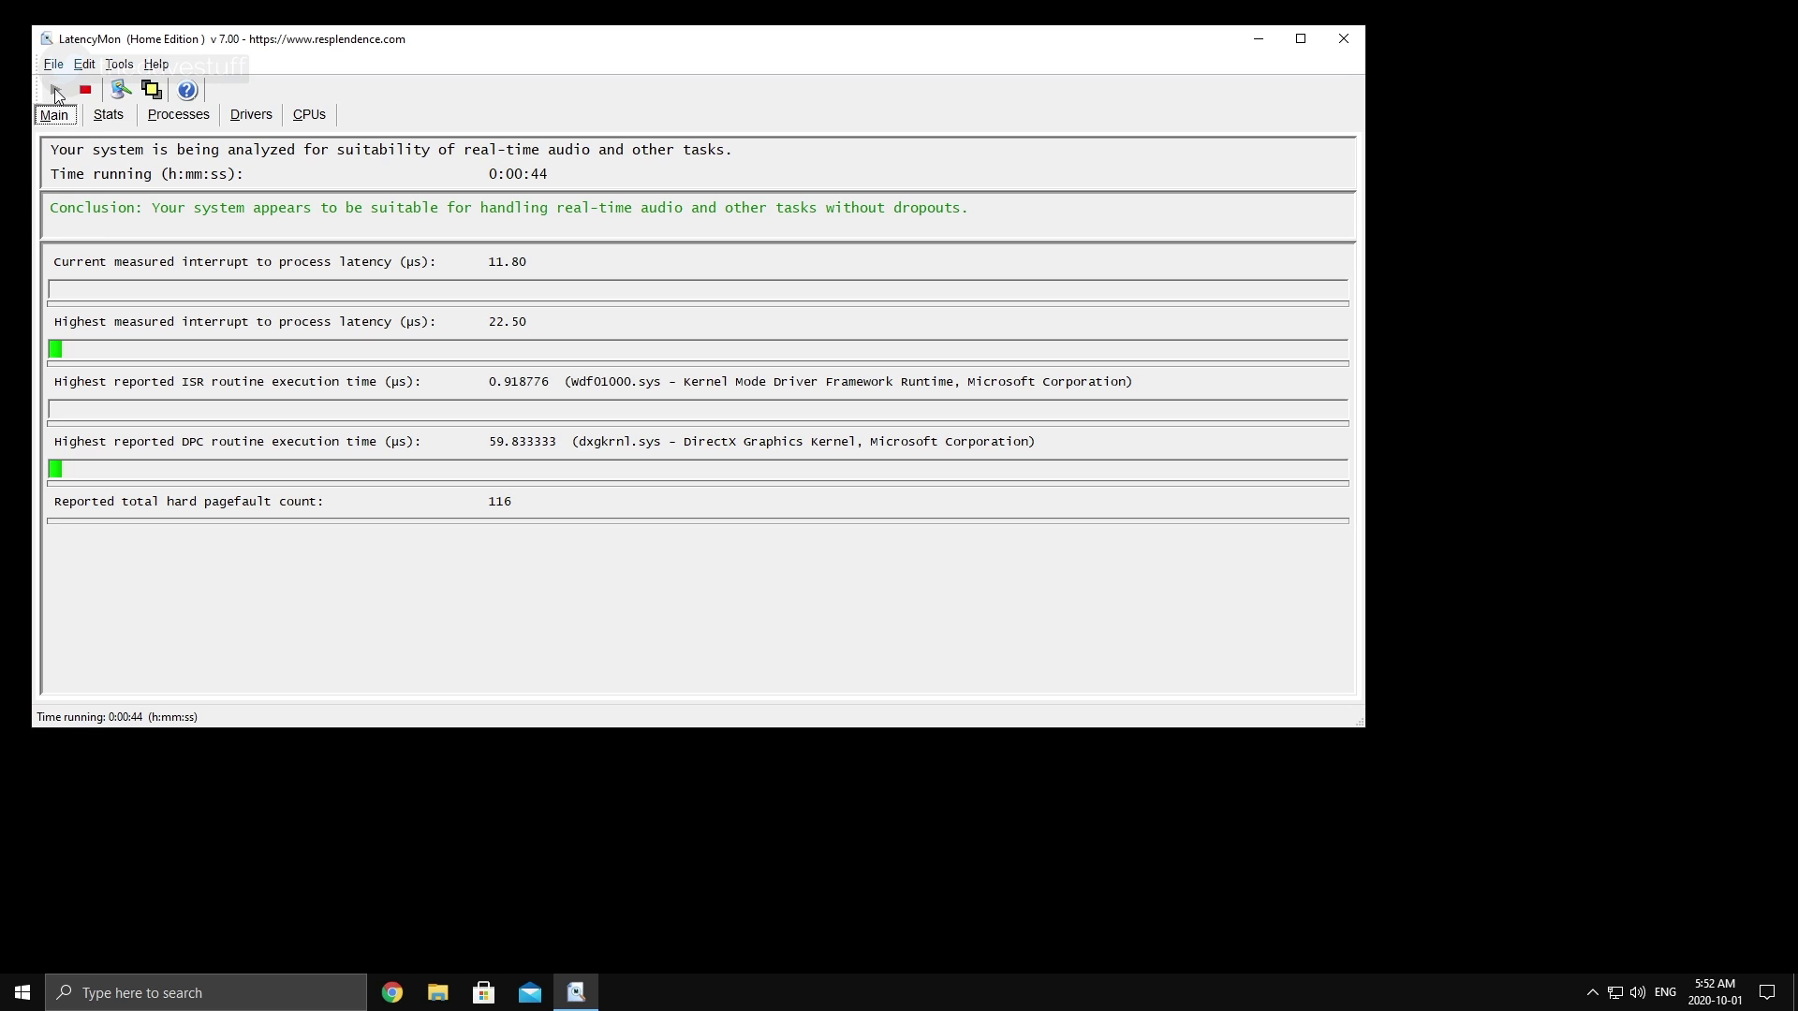
click(85, 89)
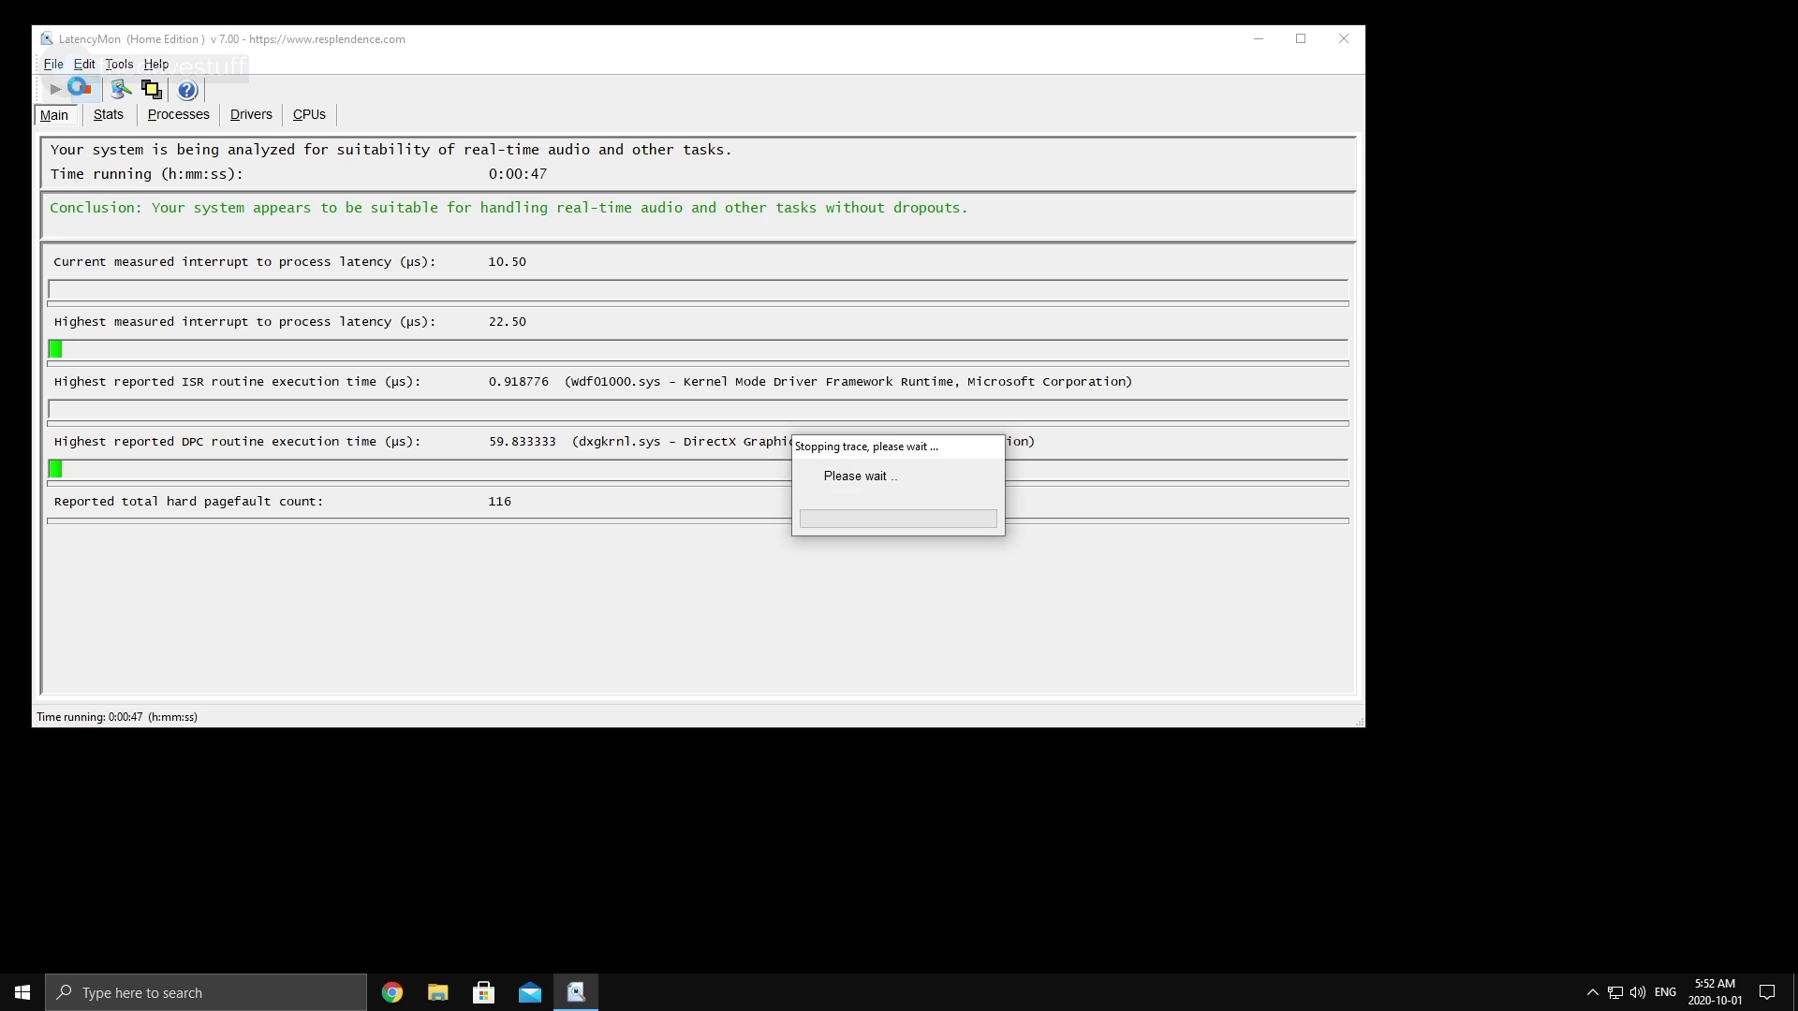
Review the Stats report and per-driver execution times, then restart latency monitoring.
click(104, 114)
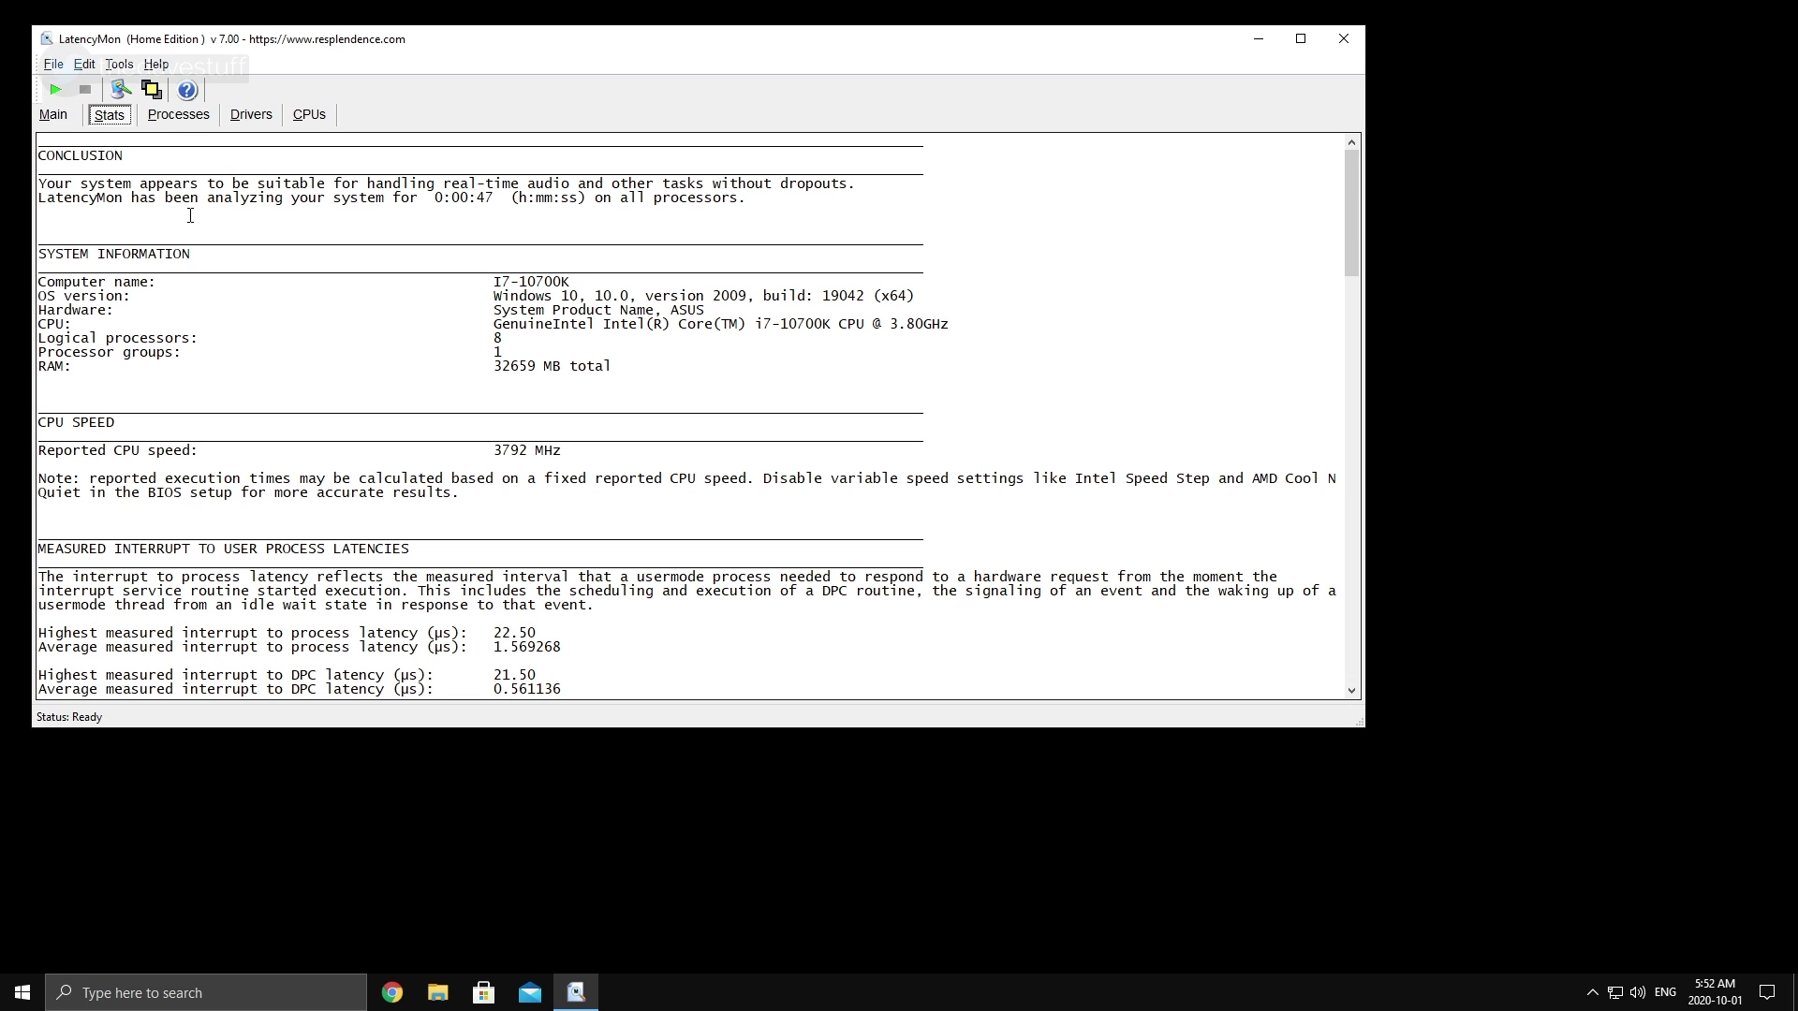
click(250, 114)
click(56, 90)
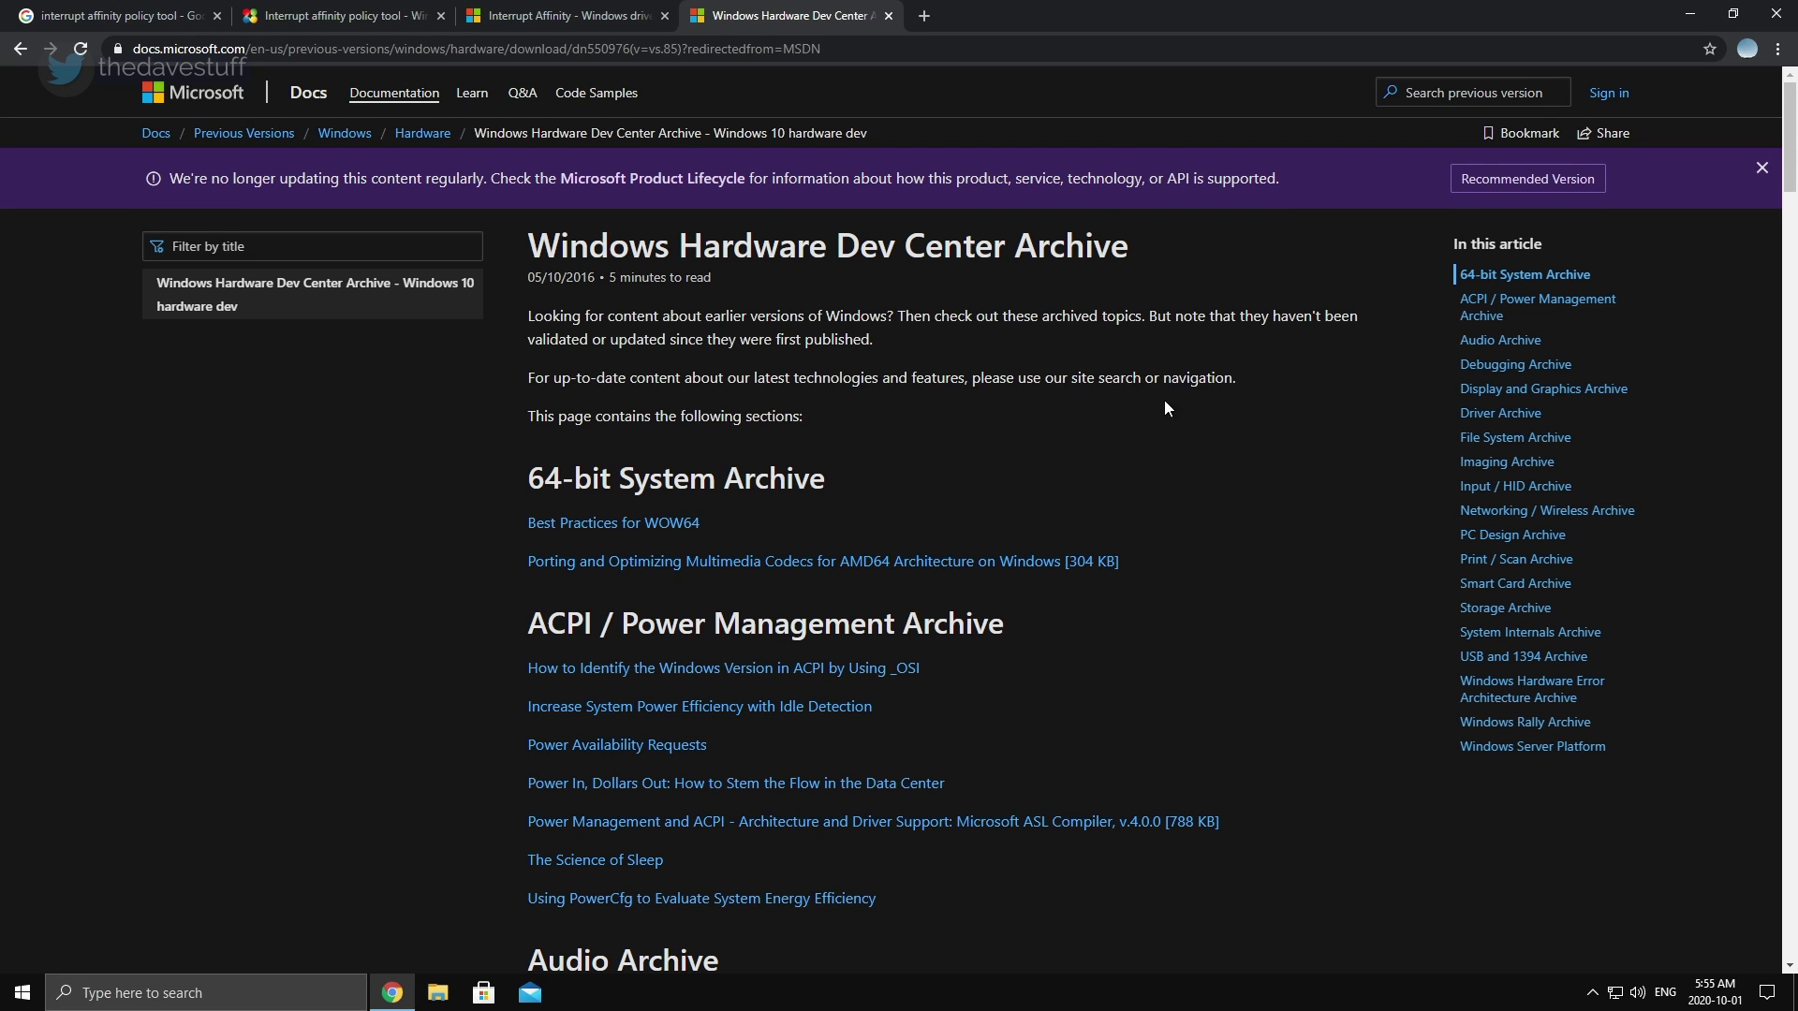
Download the Interrupt-Affinity Policy Tool from Microsoft's Driver Archive and run its MSI installer.
scroll(979, 575, down, 13)
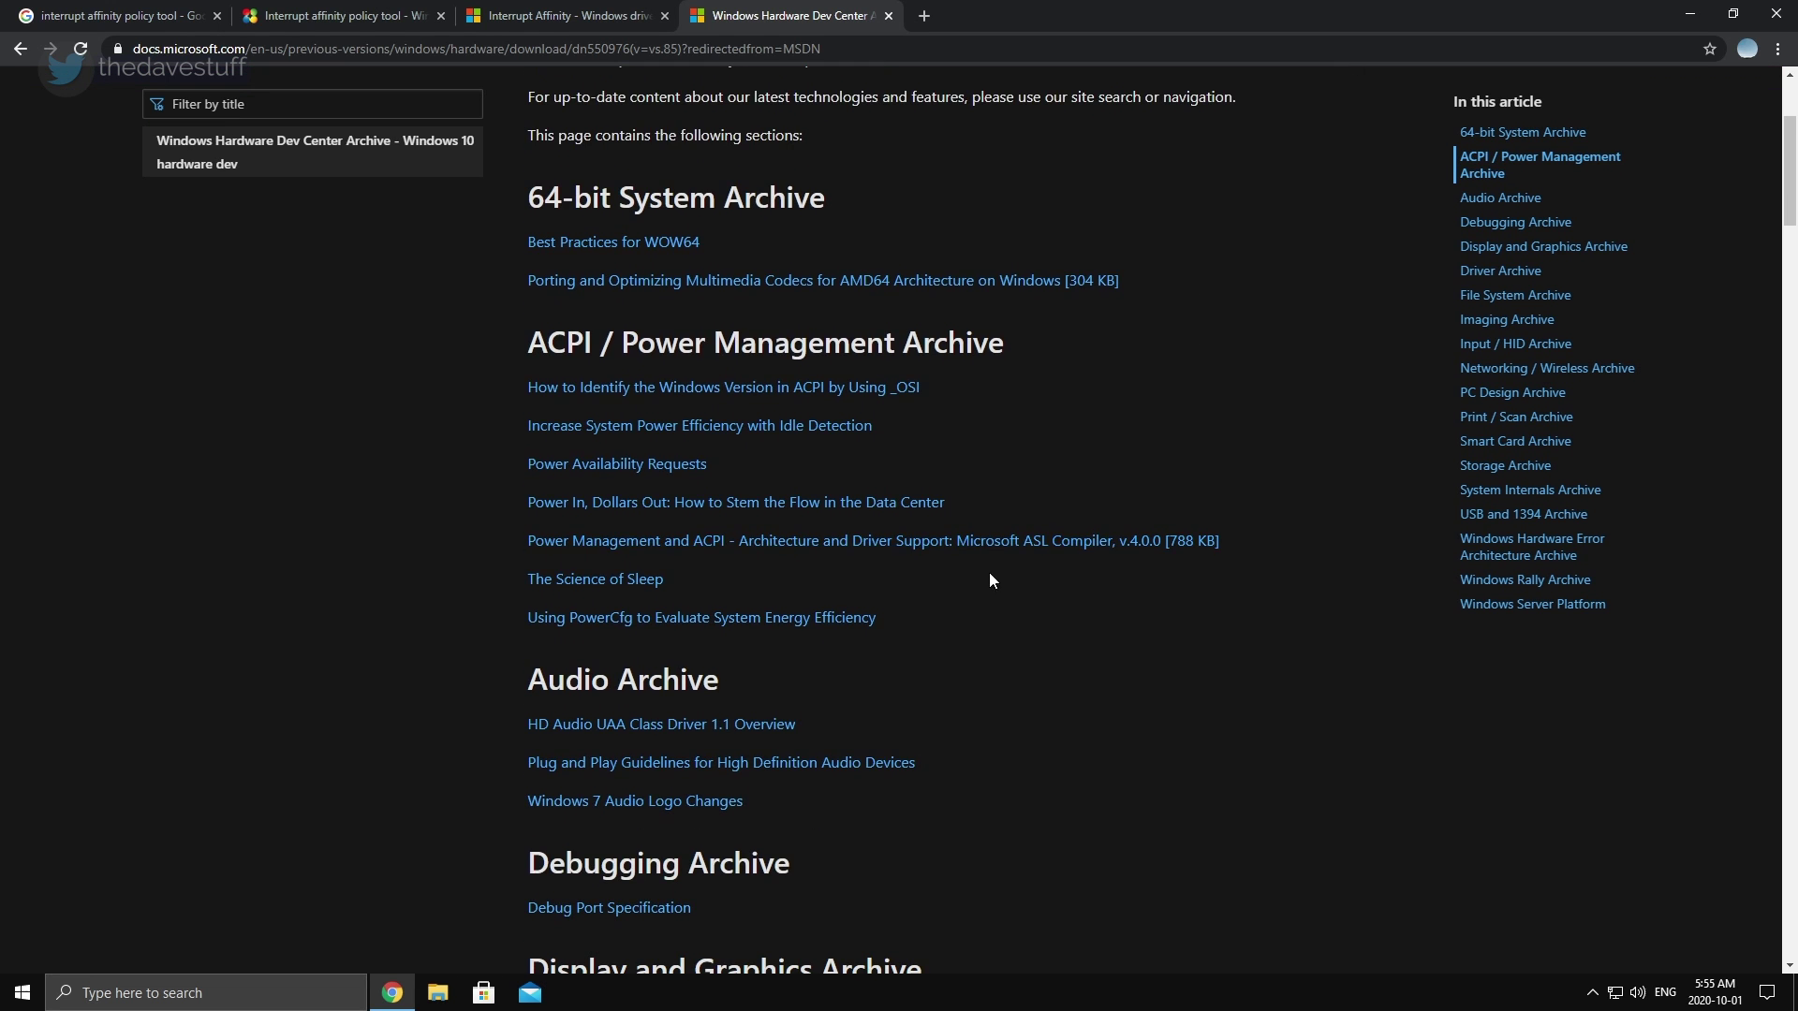
scroll(979, 580, down, 5)
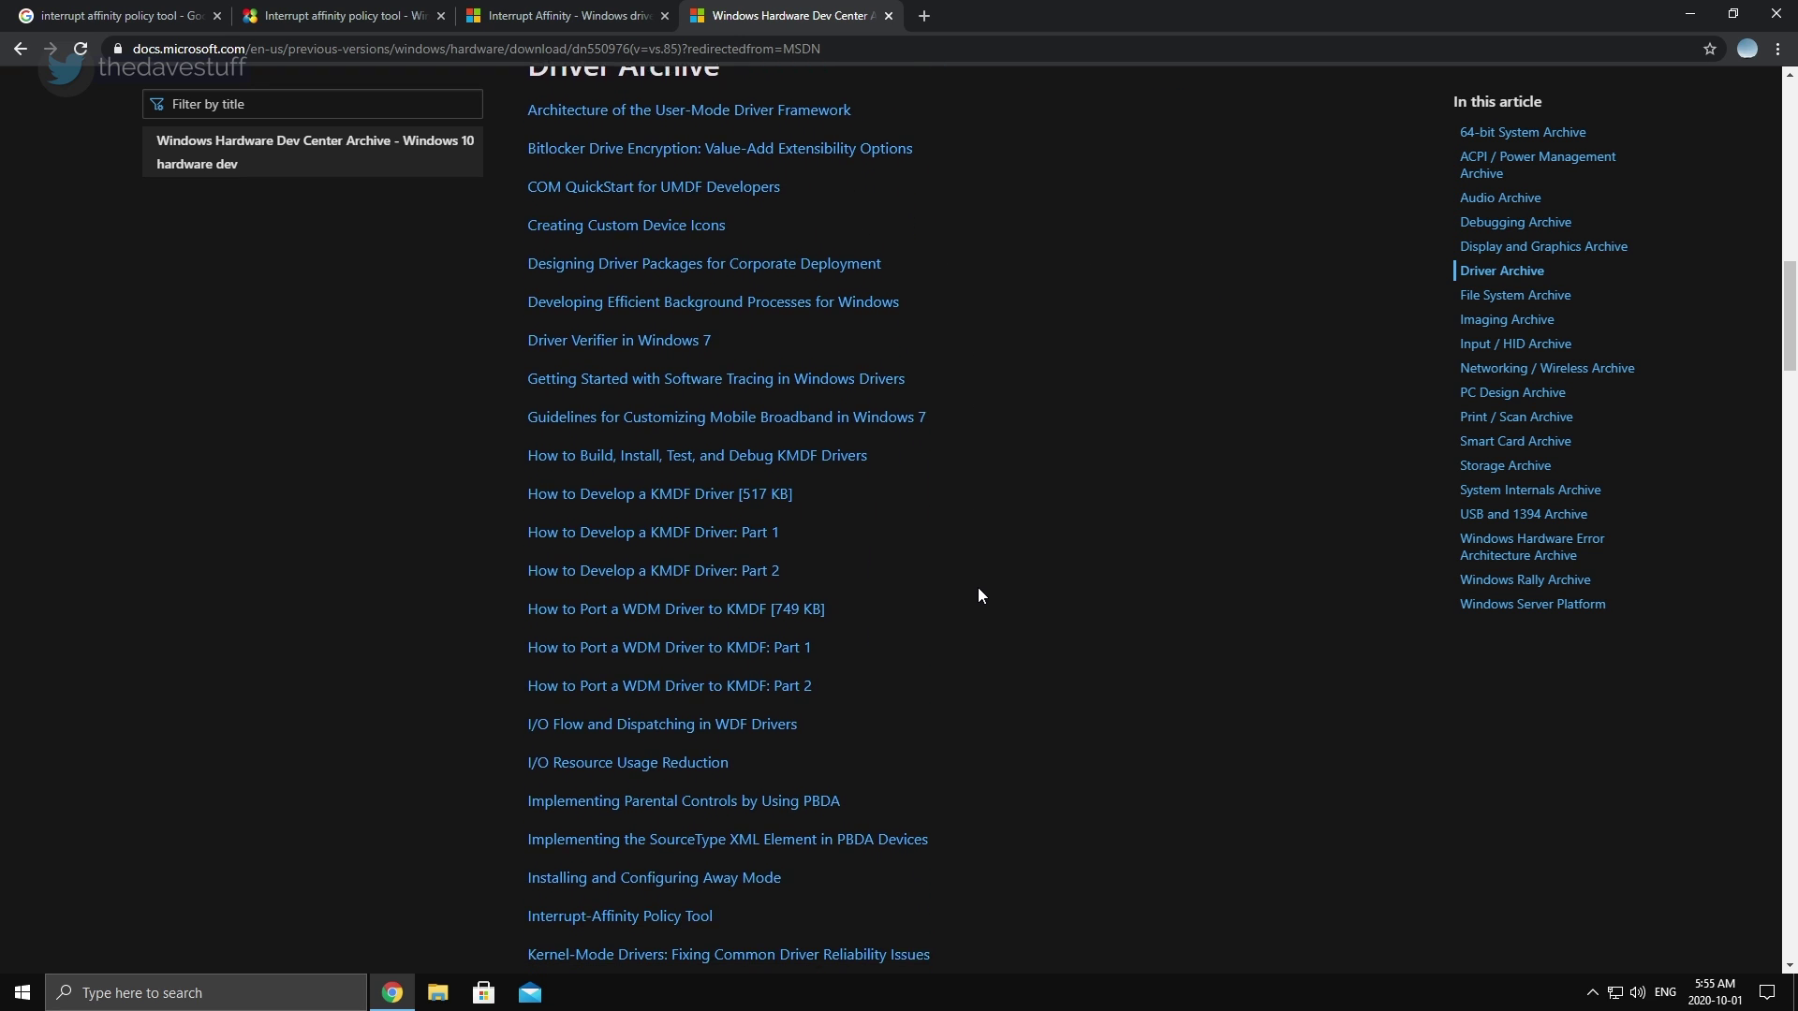
click(675, 716)
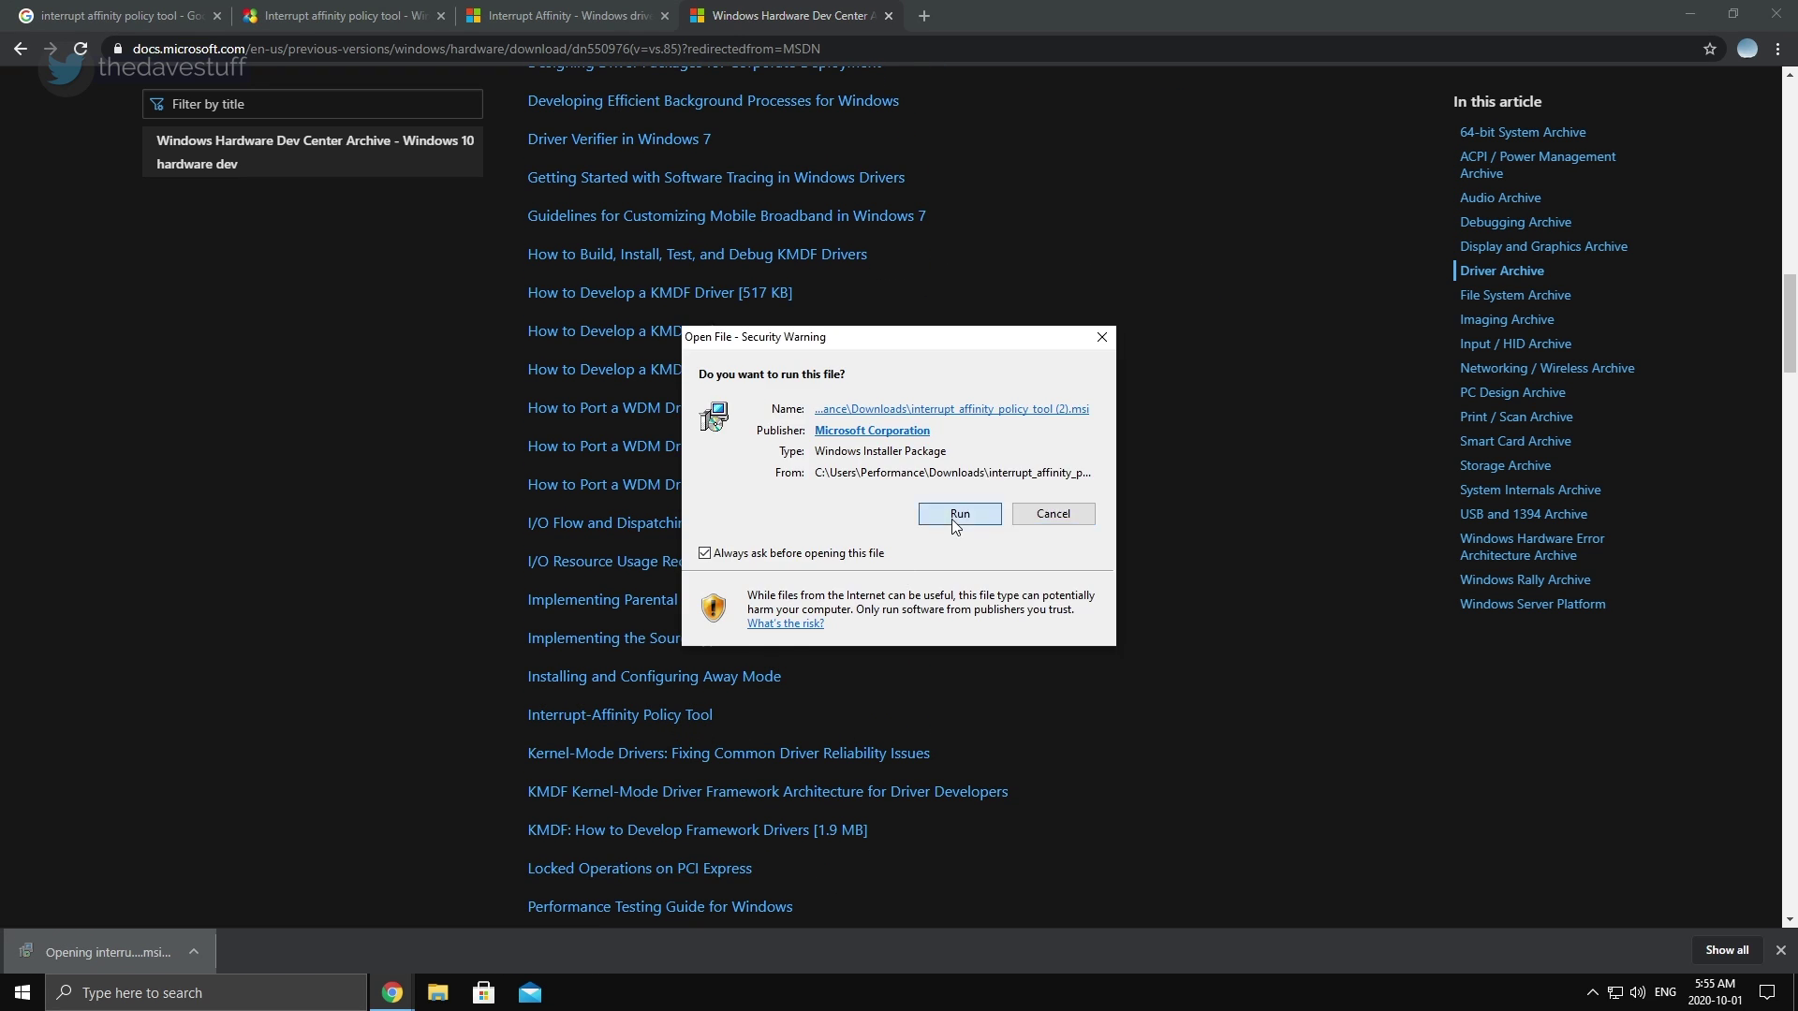
click(964, 514)
click(1078, 654)
click(1080, 654)
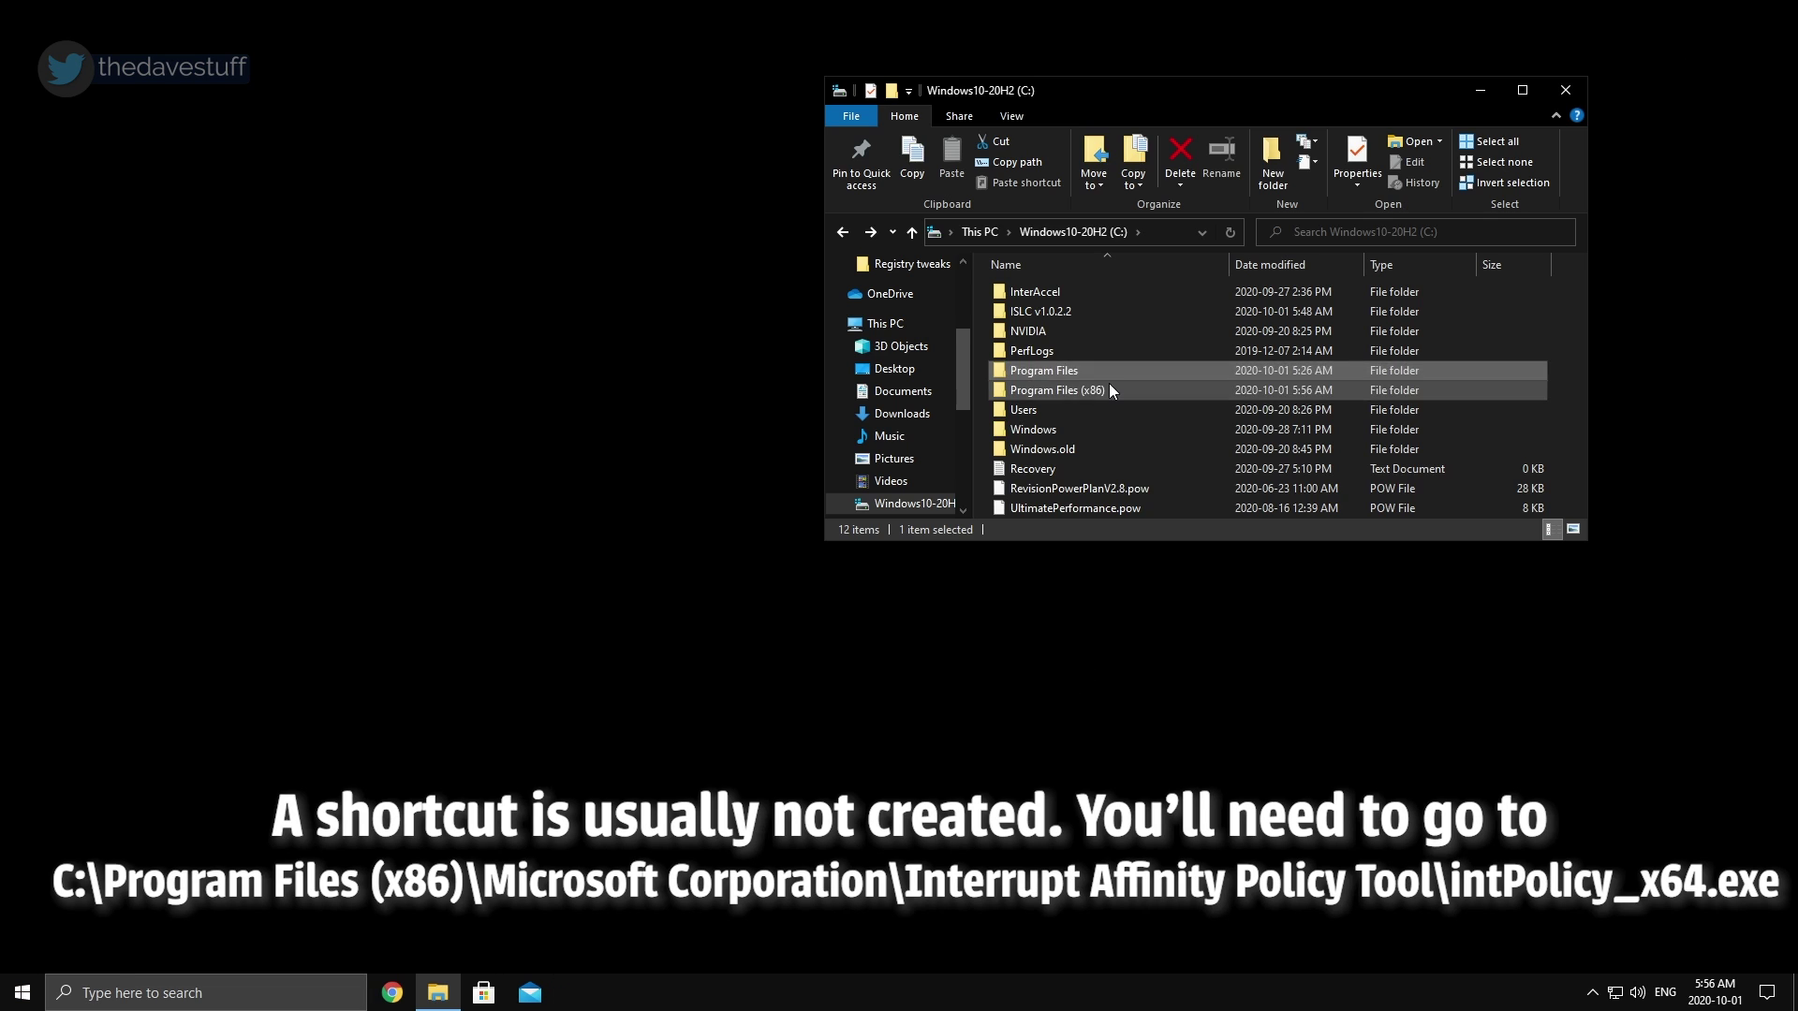
Launch intPolicy_x64 as administrator from Program Files (x86)\Microsoft Corporation\Interrupt Affinity Policy Tool.
double_click(1109, 384)
click(1079, 393)
double_click(1079, 394)
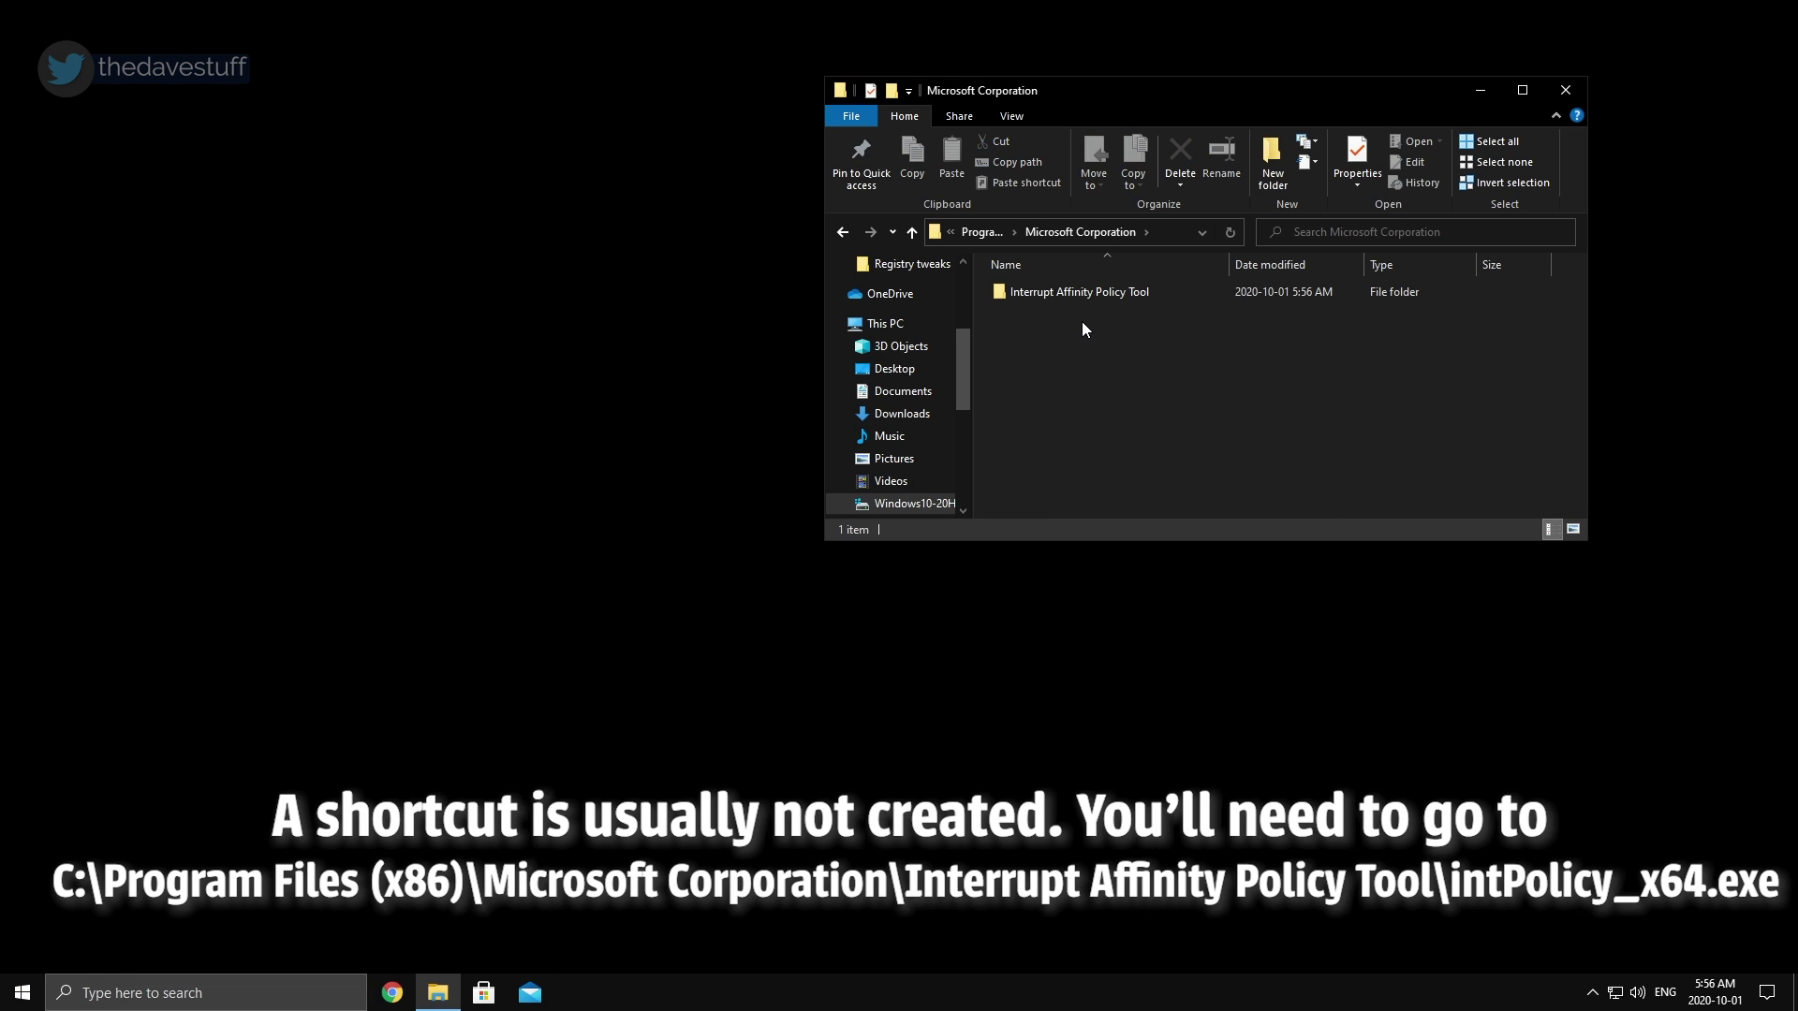
double_click(1086, 297)
double_click(1093, 295)
click(786, 624)
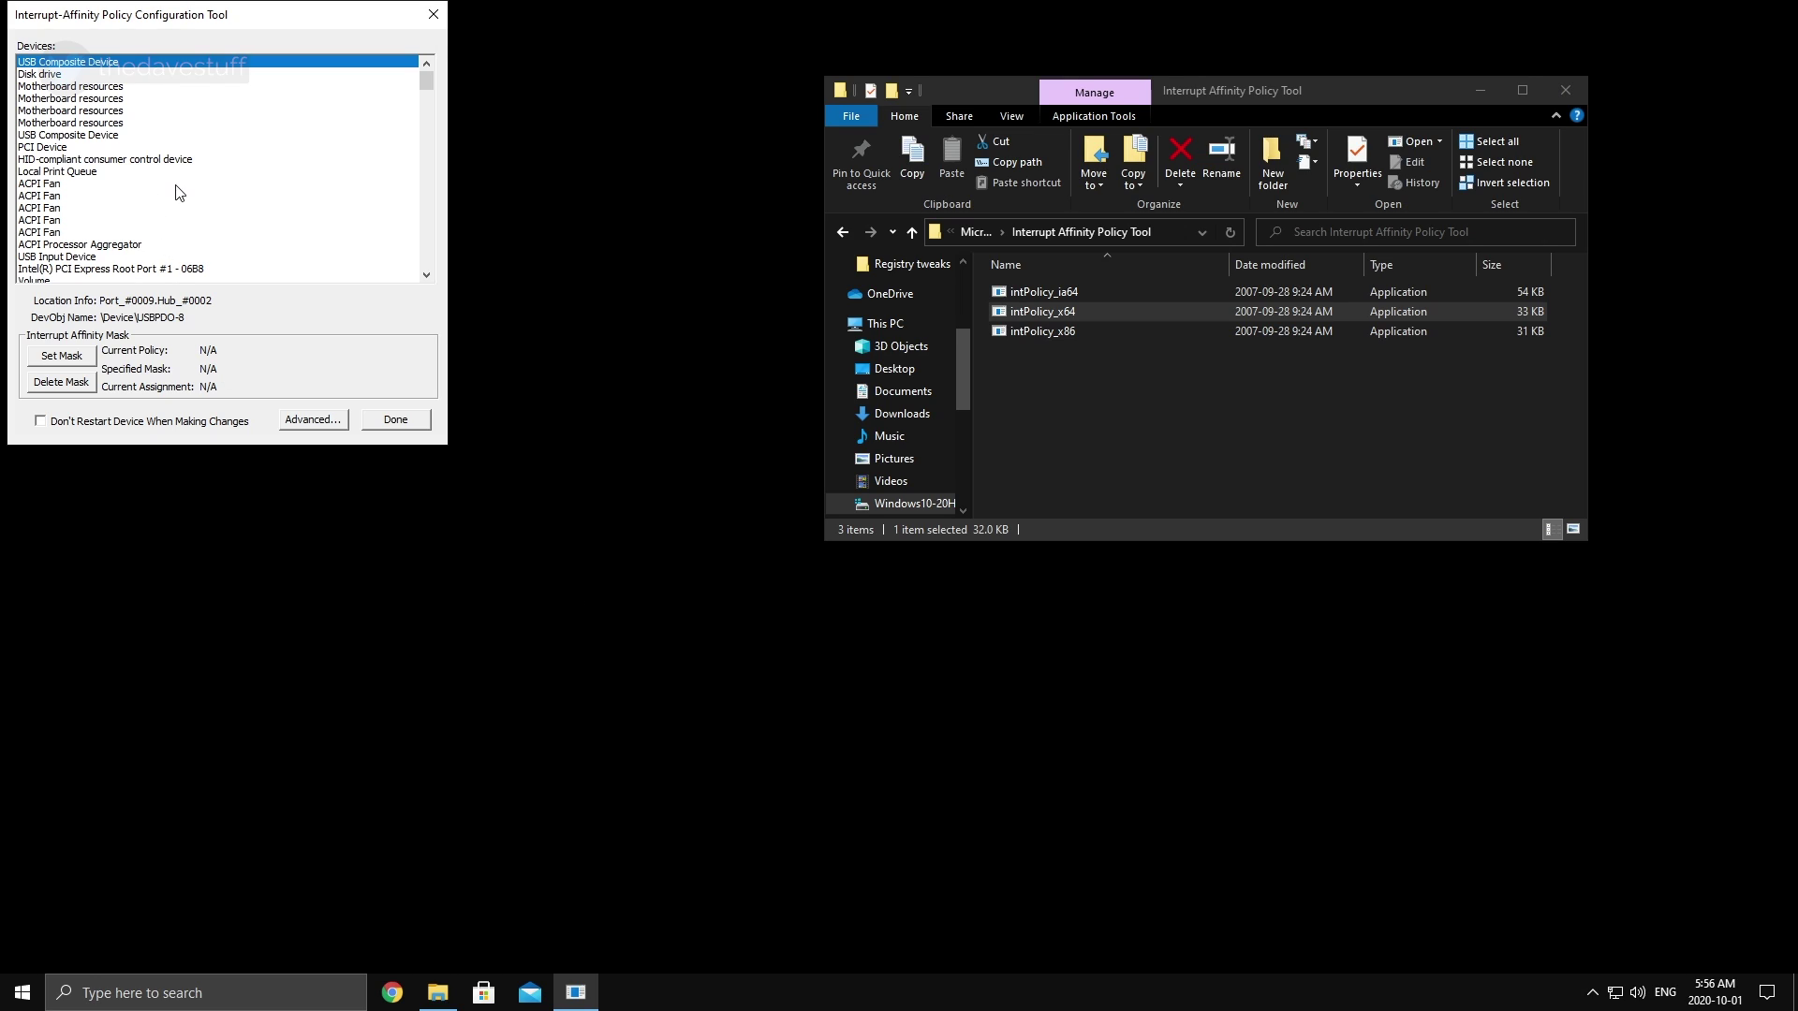
Select the NVIDIA GeForce RTX 2080 Ti, dismiss the registry-value error, and open its affinity mask settings.
key(n)
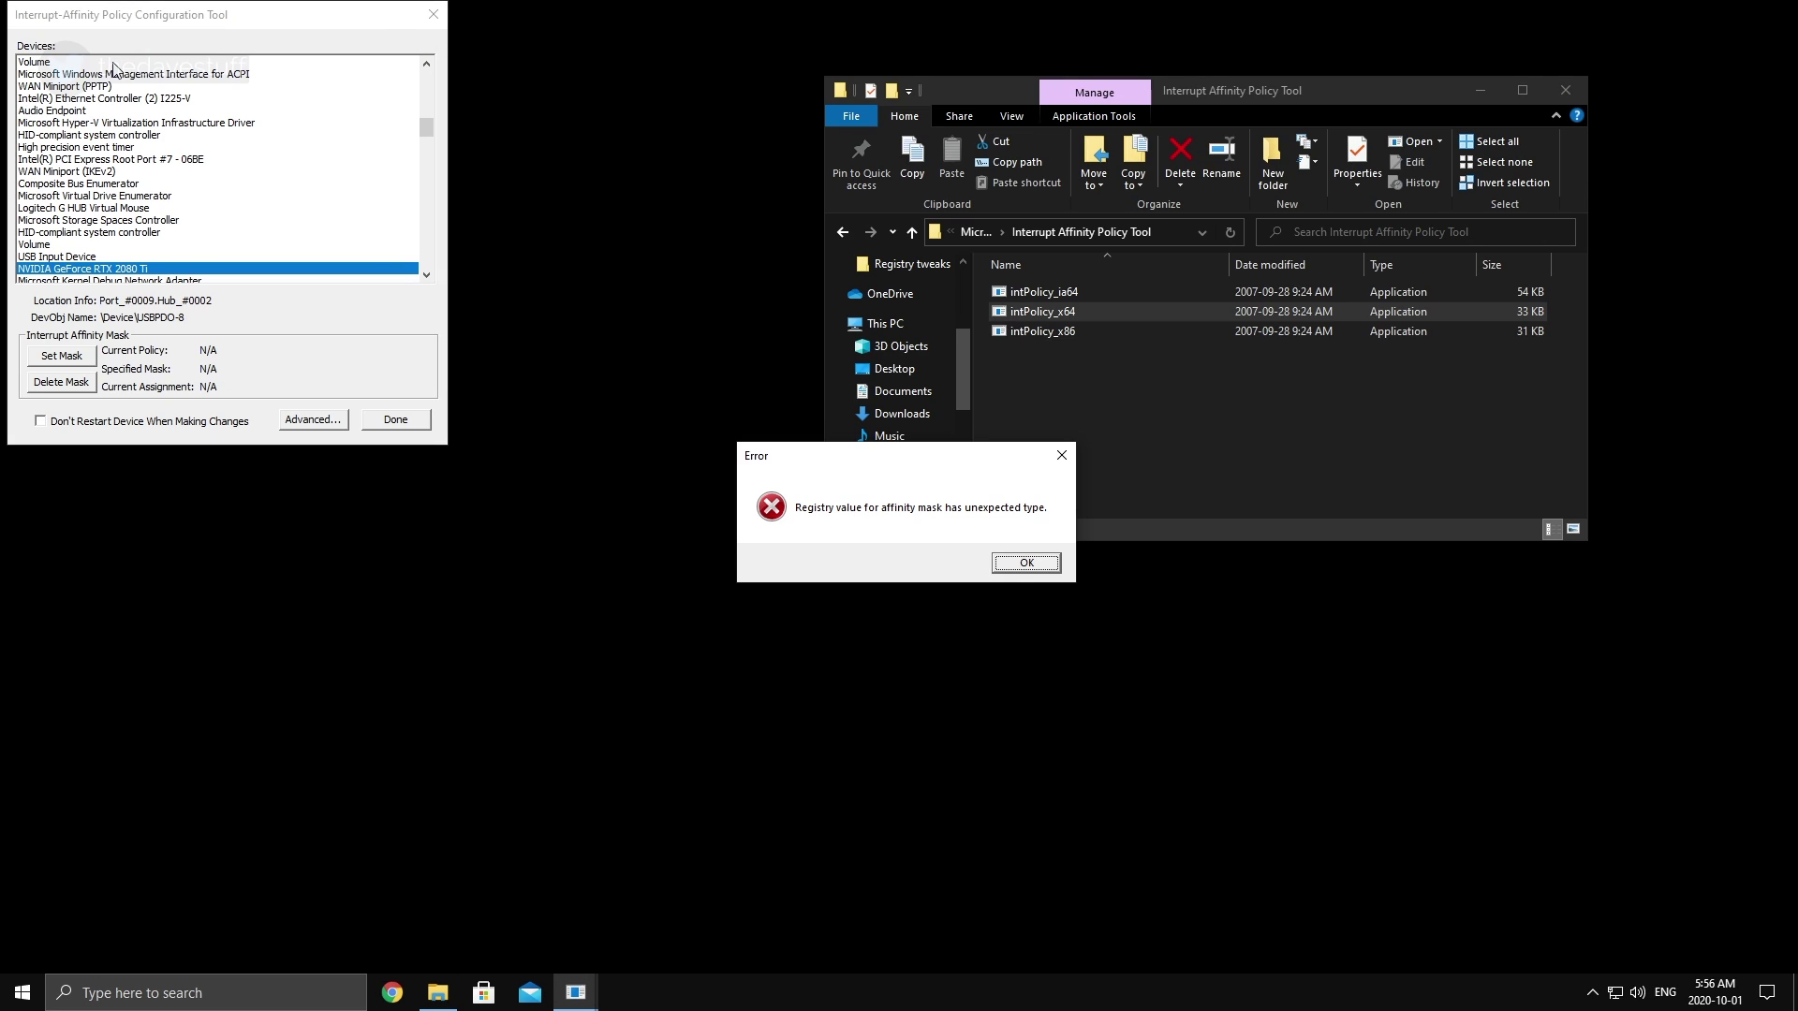
click(1026, 563)
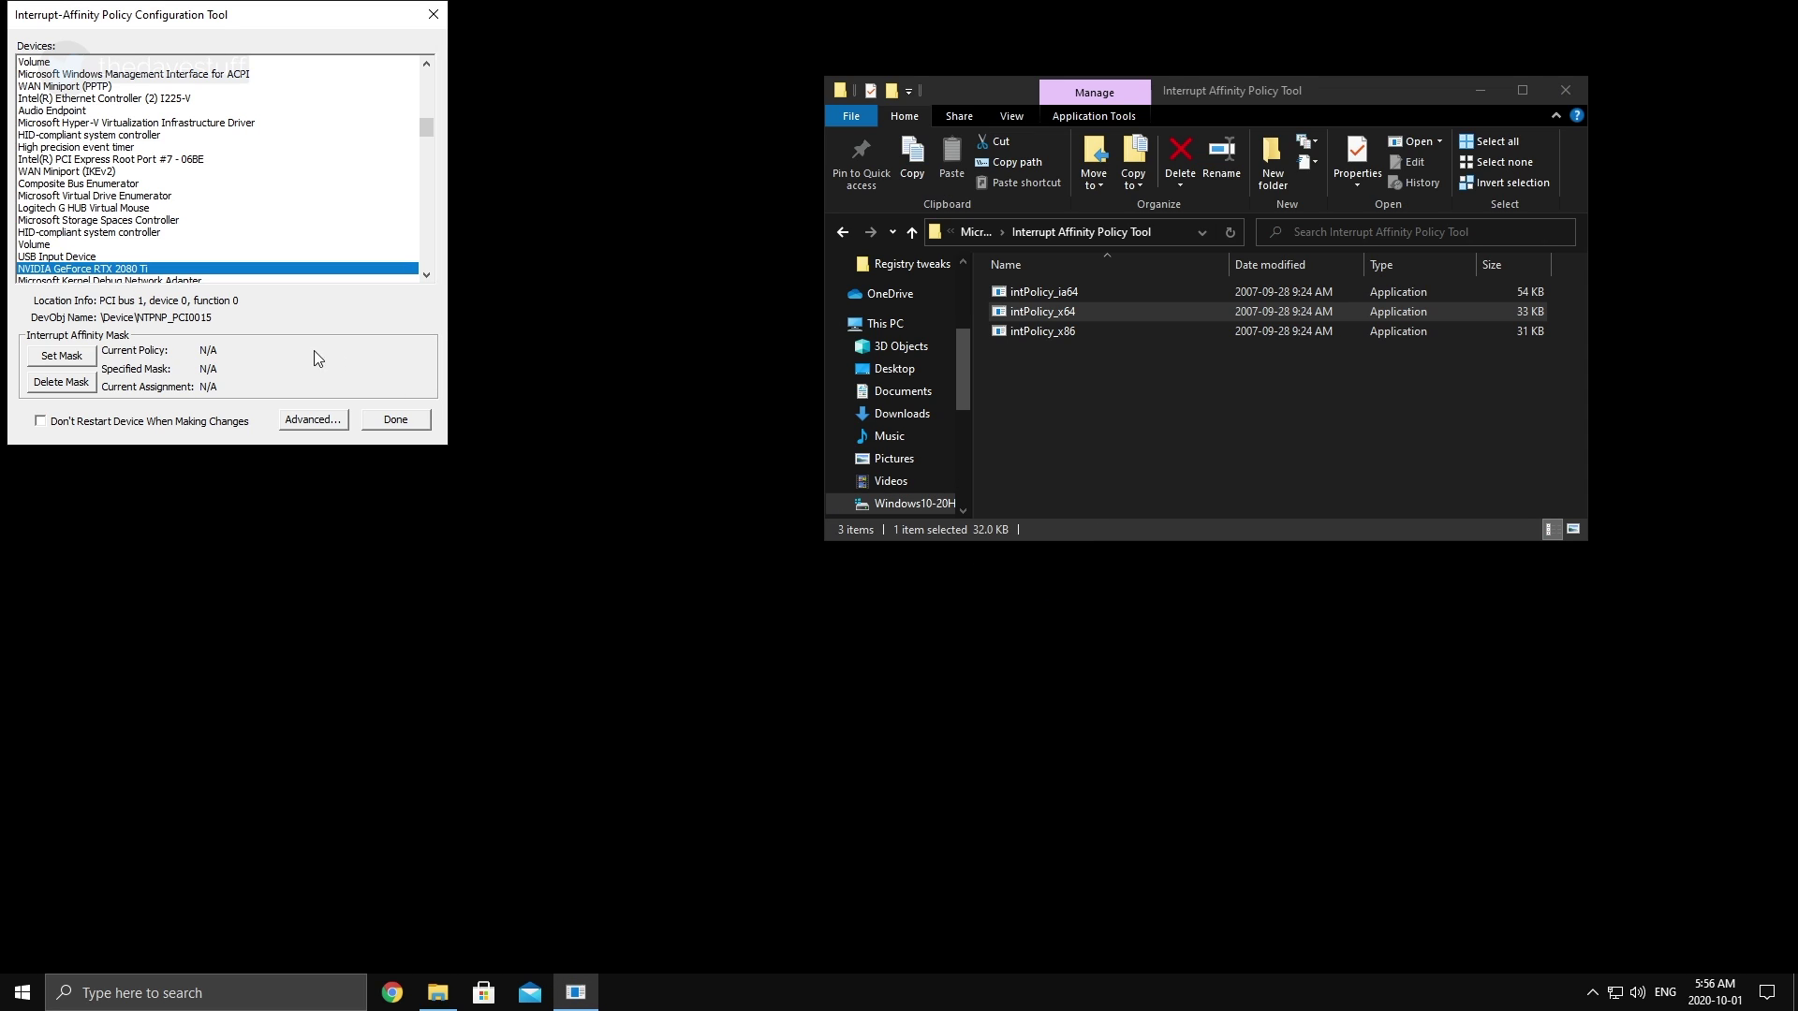
click(82, 361)
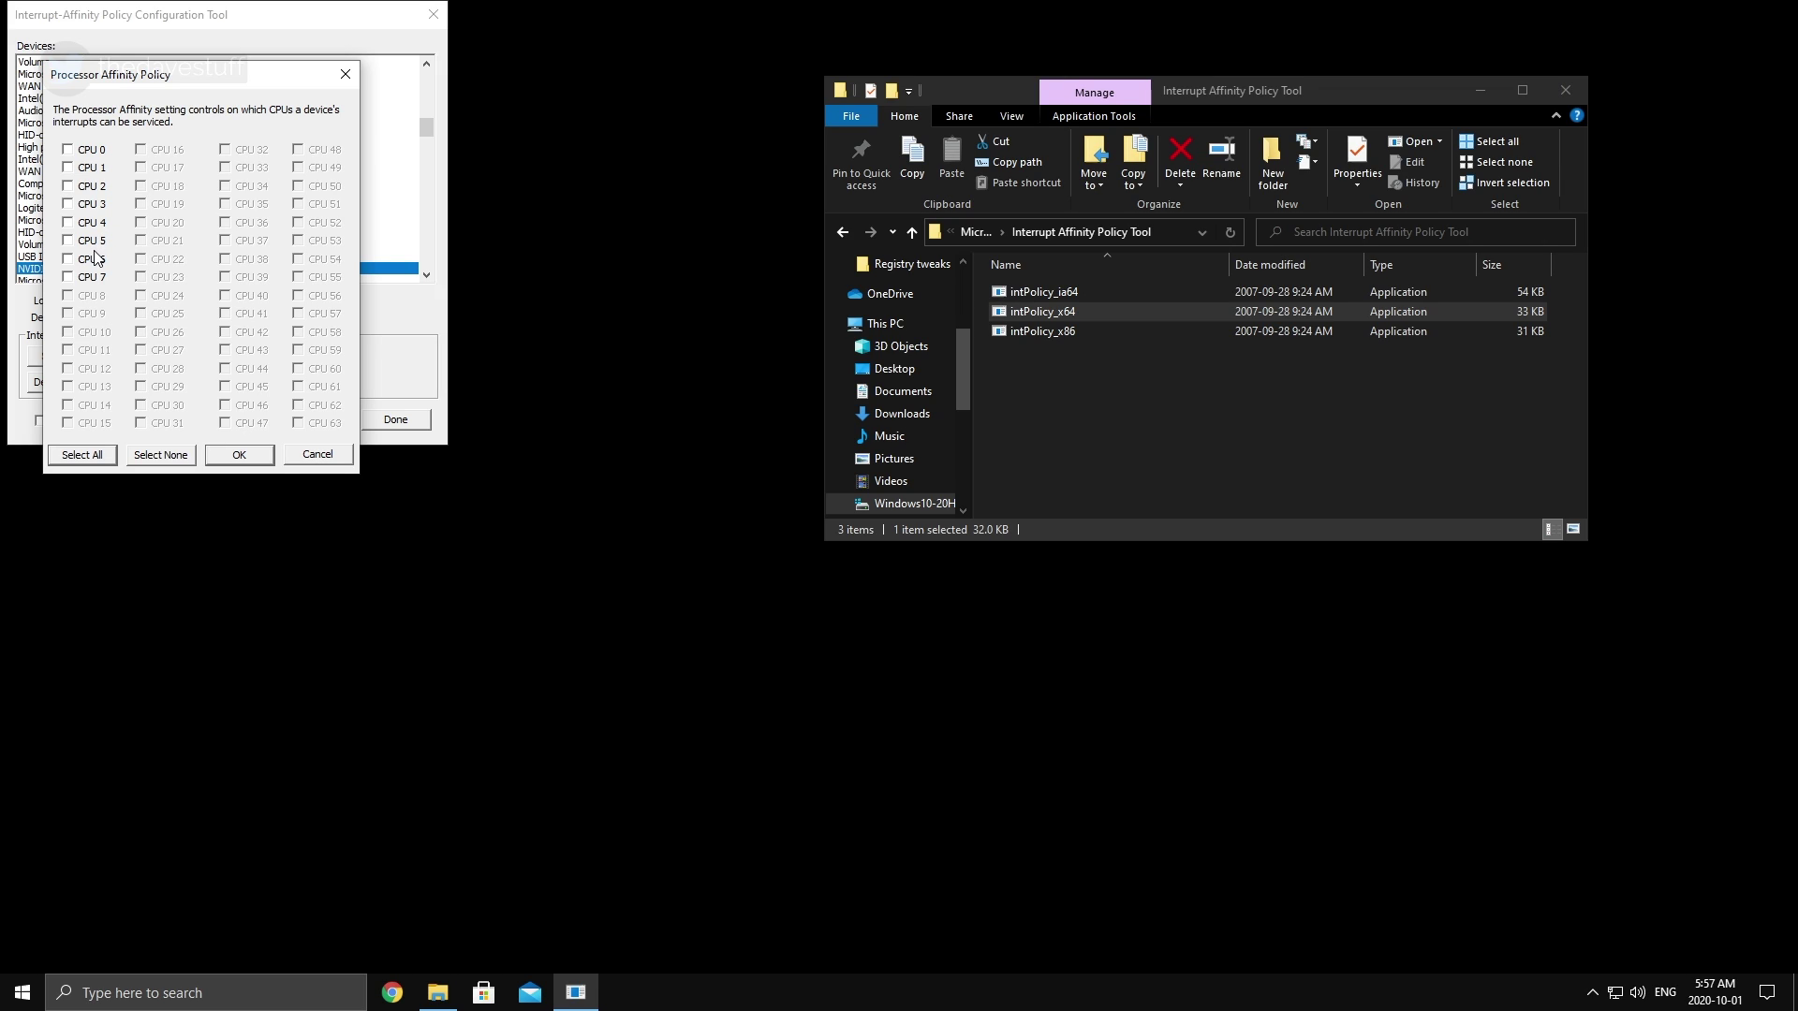
Pin the RTX 2080 Ti's interrupts to CPU 6 (mask 0x40), then open Downloads in File Explorer.
click(92, 262)
click(252, 461)
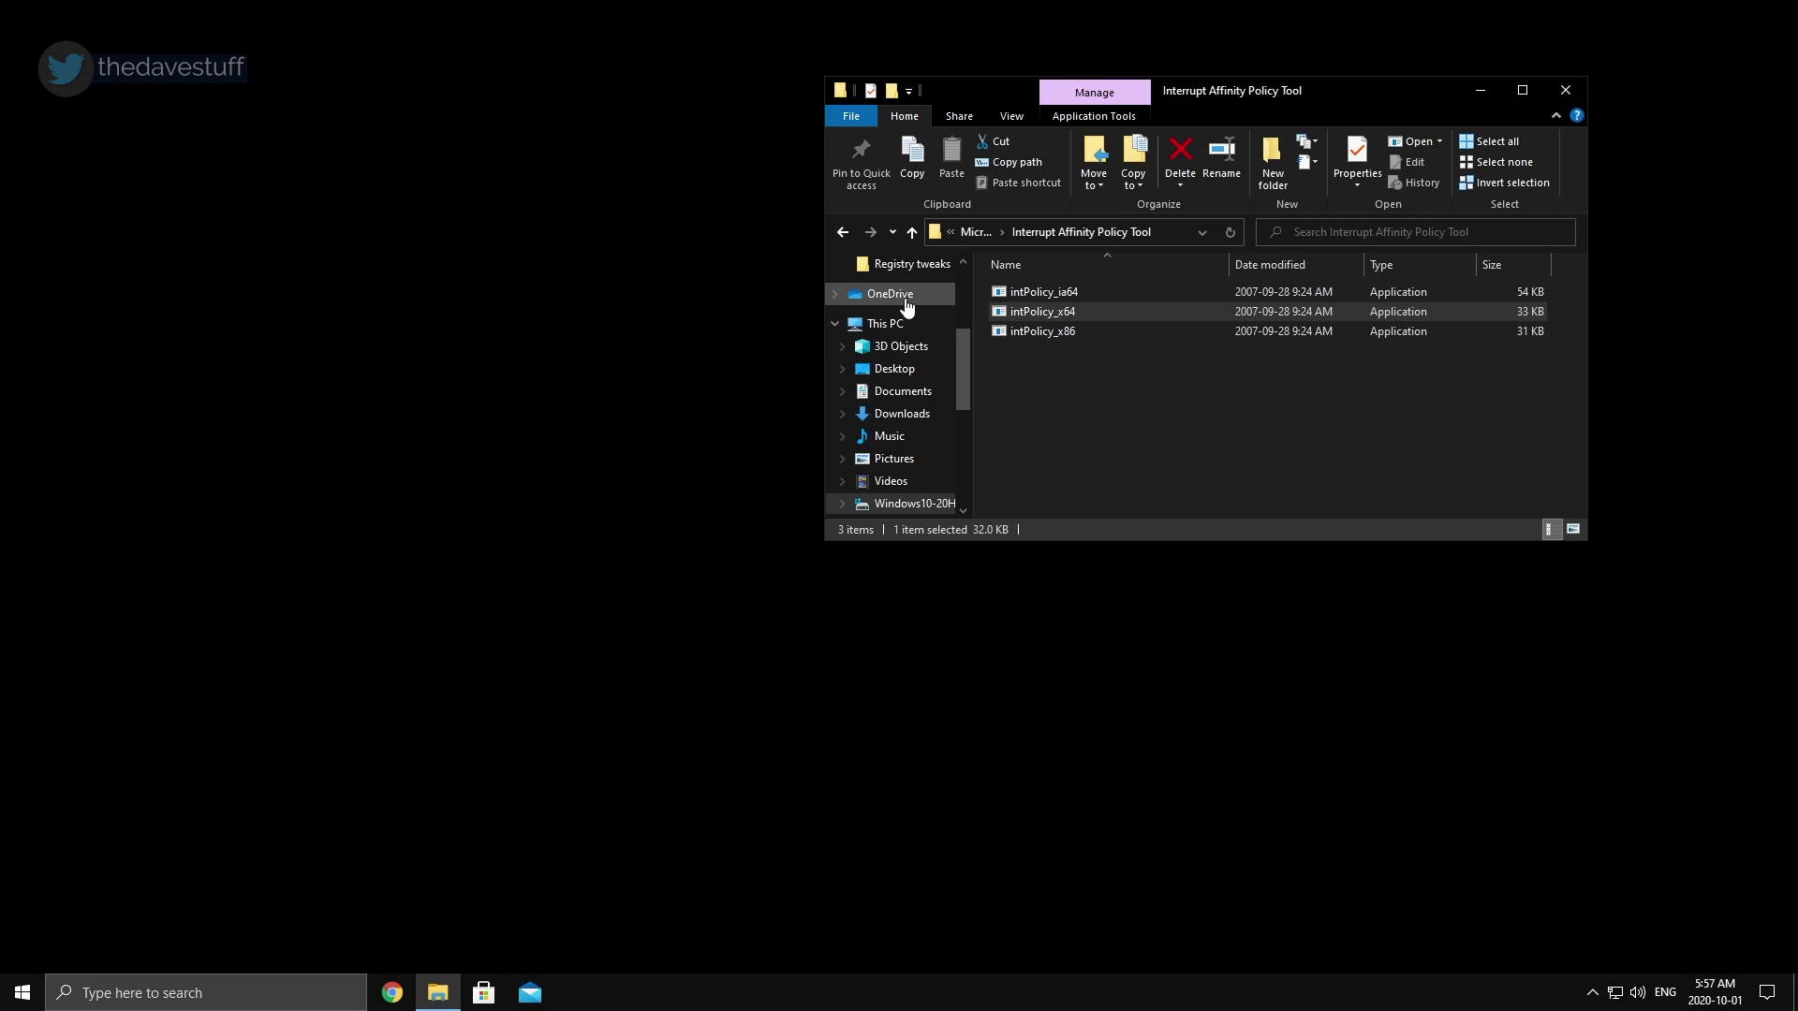
click(894, 414)
Relaunch LatencyMon from Start as administrator and start a new latency measurement.
click(1063, 318)
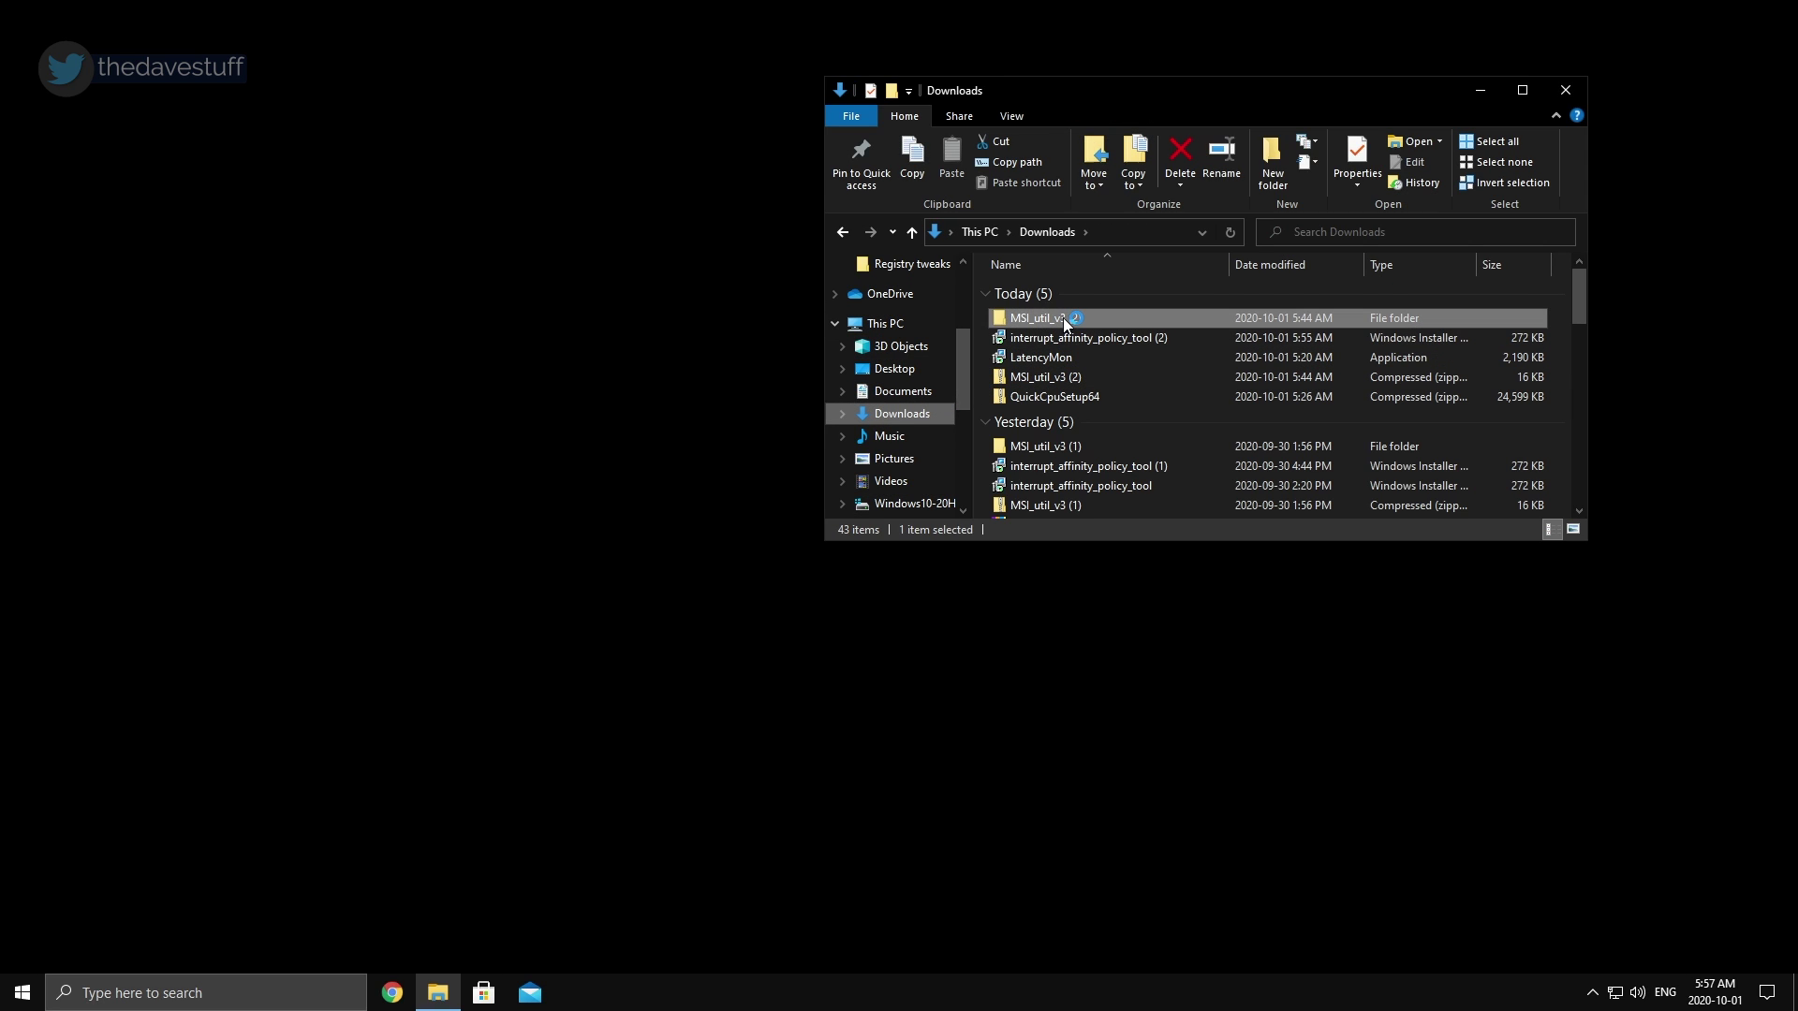
key(super)
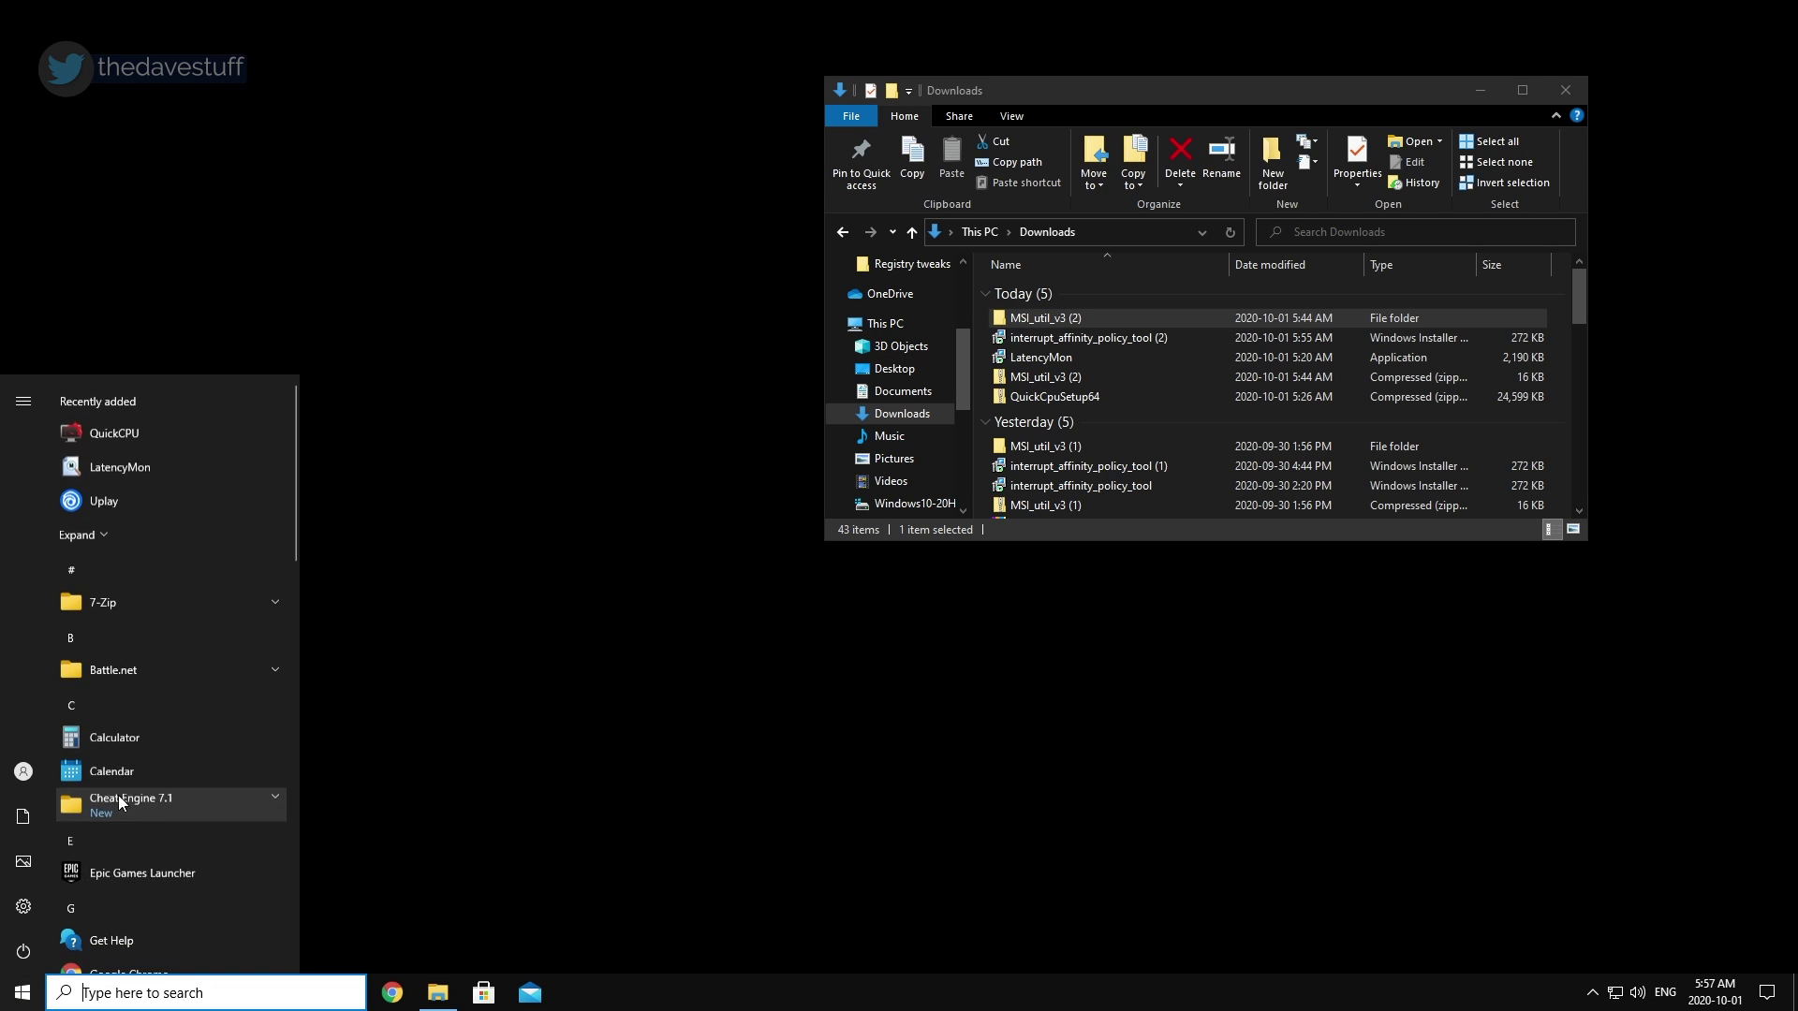
click(194, 459)
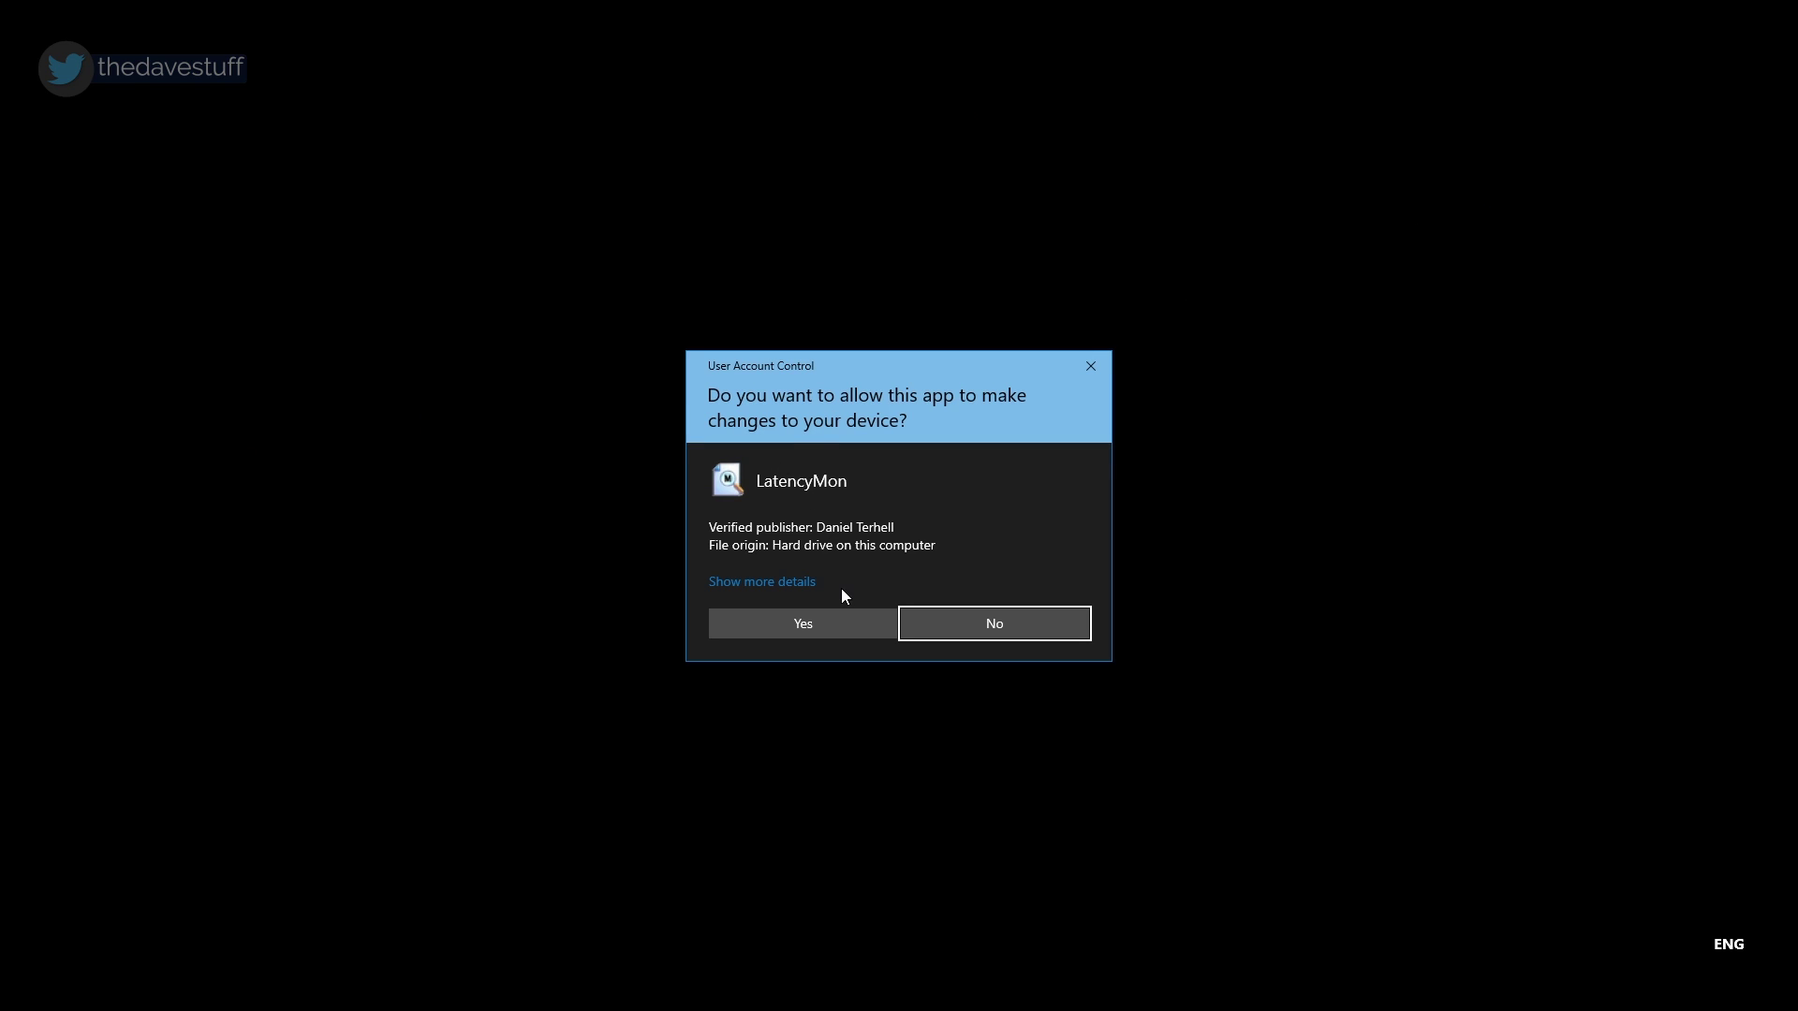
click(836, 622)
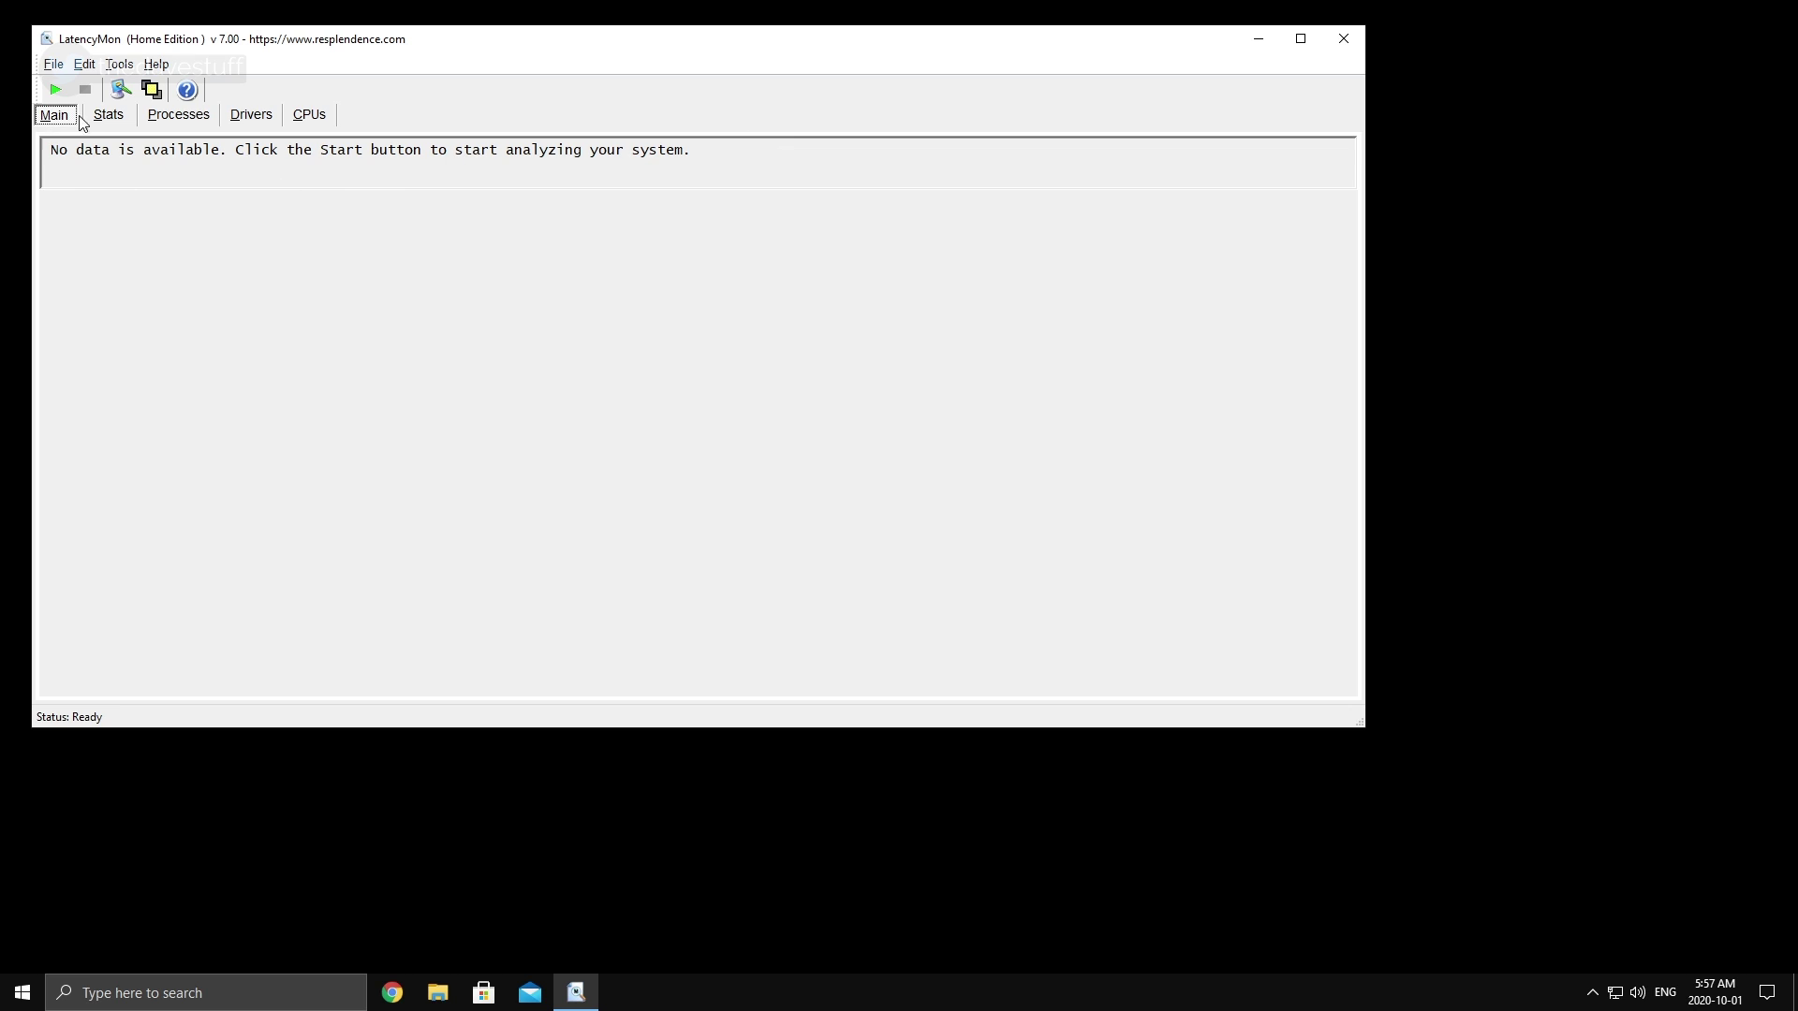
click(55, 89)
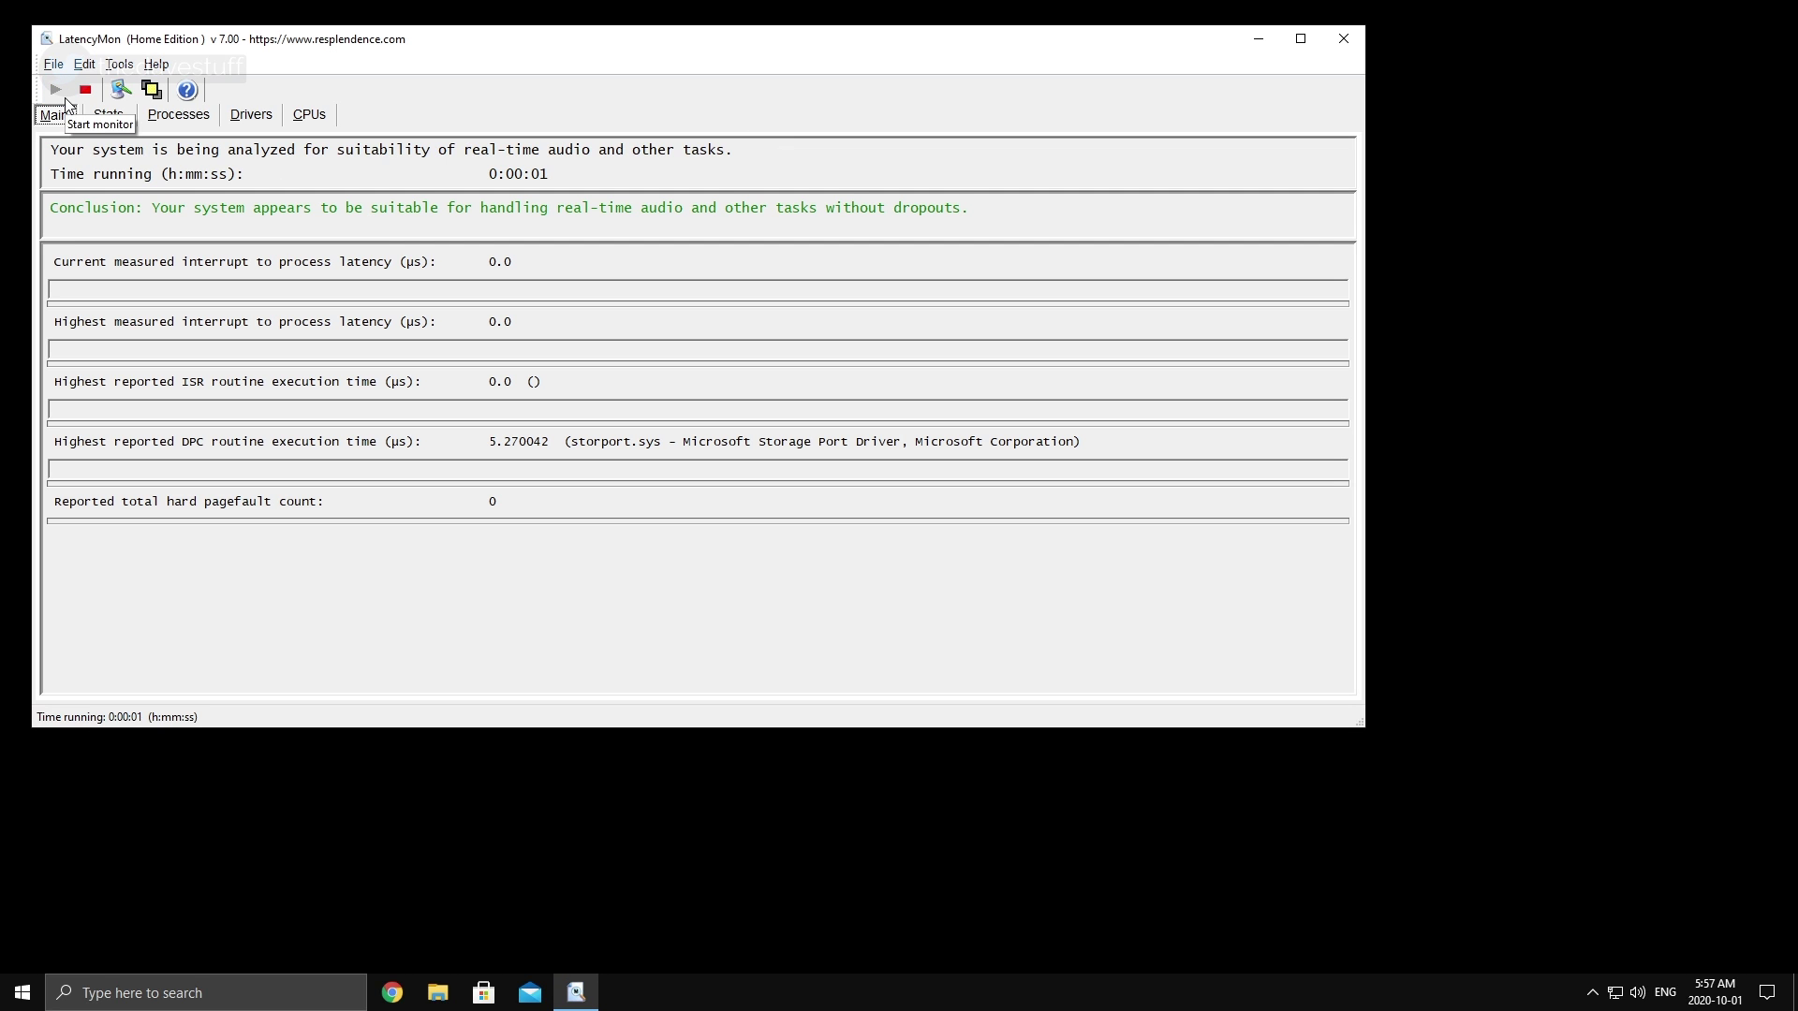